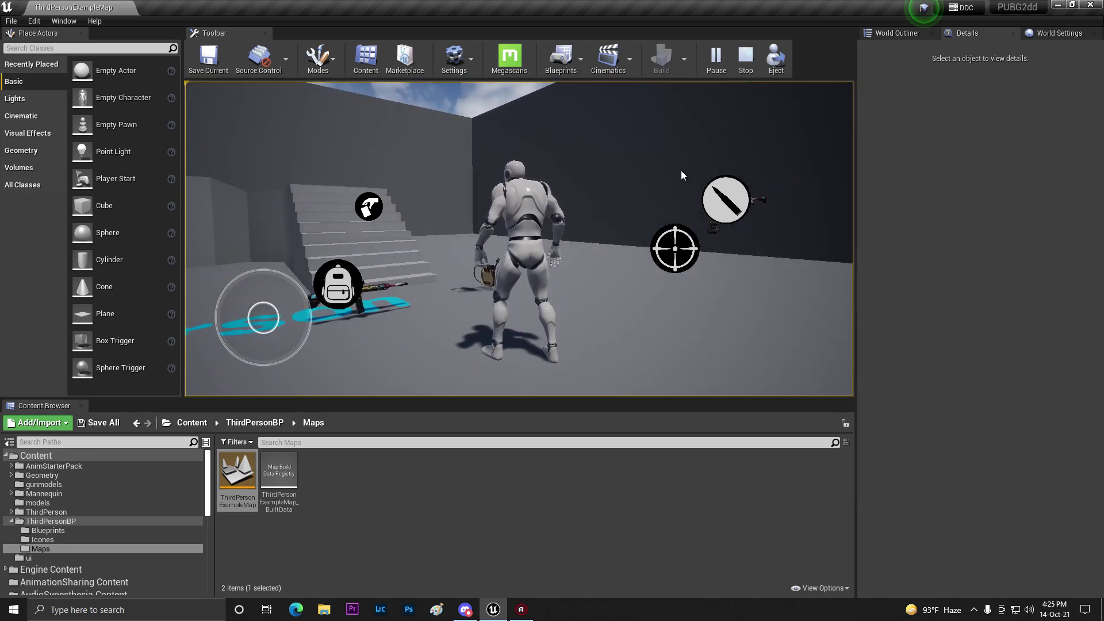
- Play-test the level by looking around and walking the character forward, and stop the session
{"action": "left_click_drag", "start_coordinate": [642, 162], "coordinate": [438, 219]}
{"action": "key", "text": "w"}
{"action": "left_click_drag", "start_coordinate": [265, 335], "coordinate": [259, 277]}
{"action": "key", "text": "Escape"}
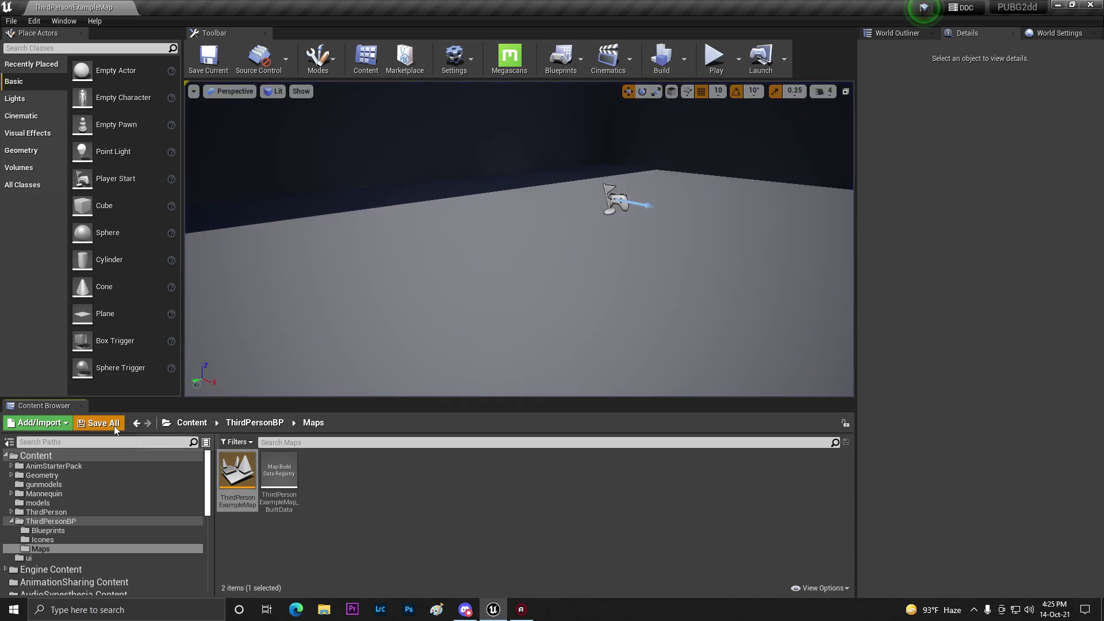
- Look through the animation assets in the AnimStarterPack folder and save all pending changes
{"action": "left_click", "coordinate": [232, 424]}
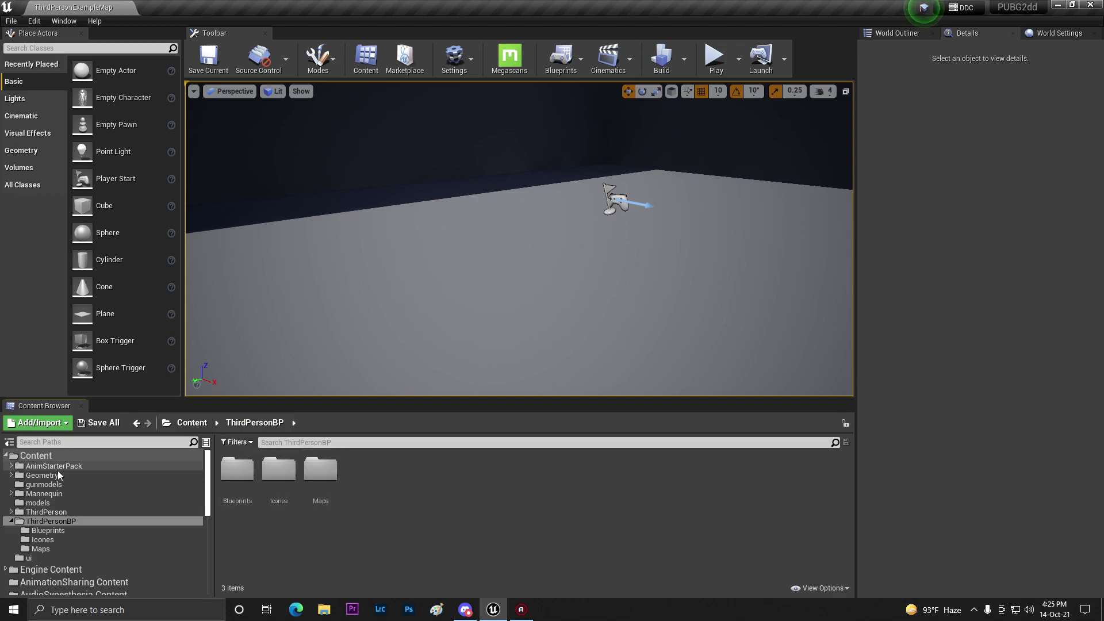
{"action": "left_click", "coordinate": [73, 467]}
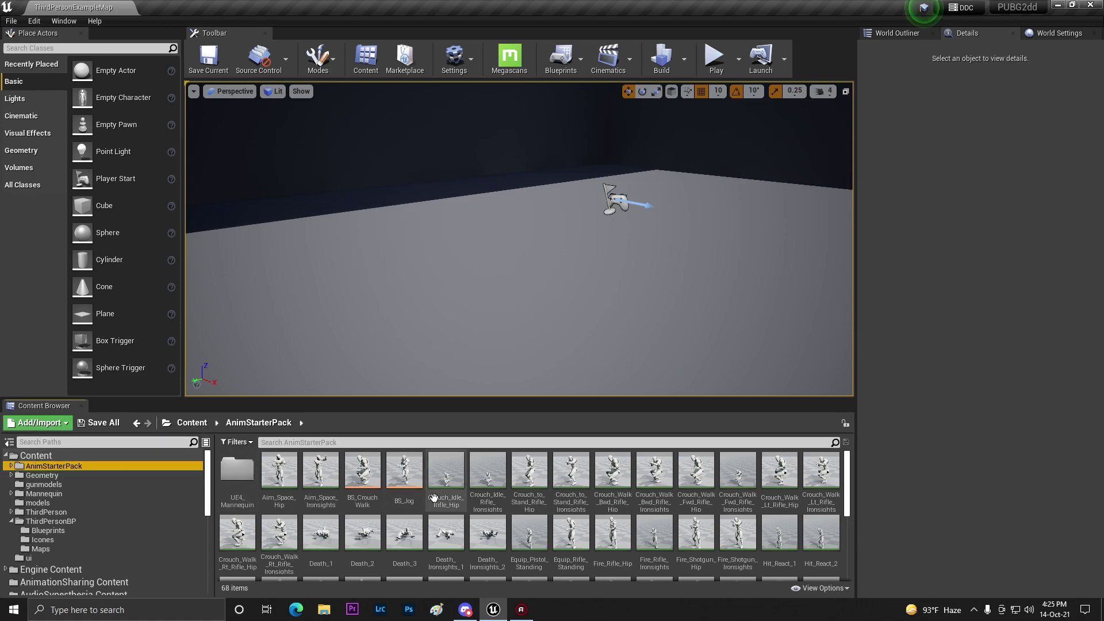
{"action": "scroll", "coordinate": [421, 500], "scroll_direction": "down", "scroll_amount": 5}
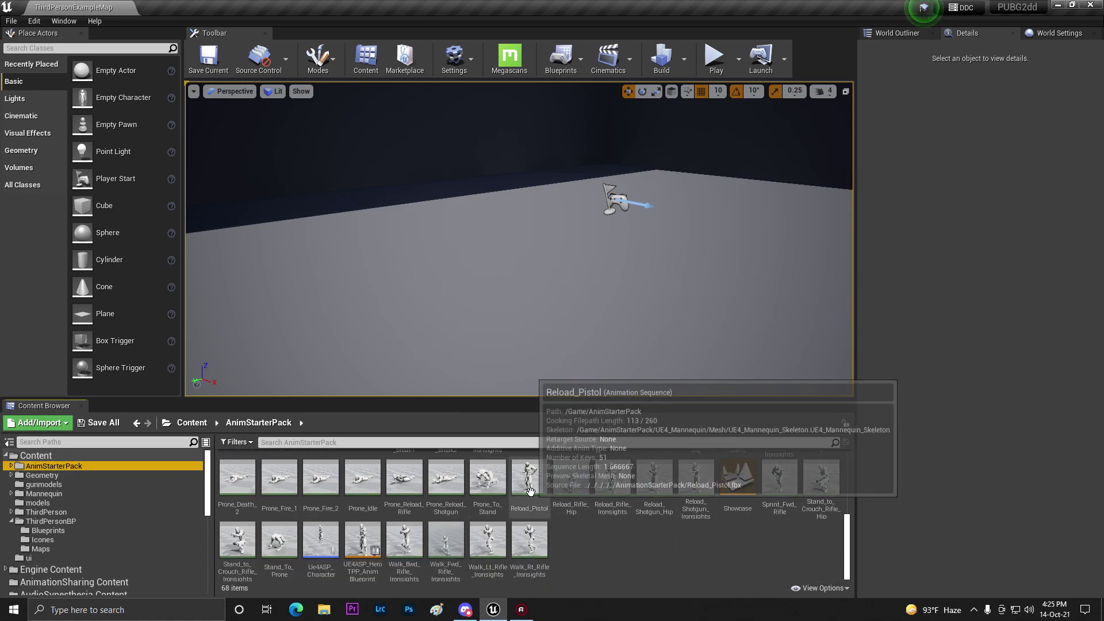
{"action": "left_click", "coordinate": [110, 426]}
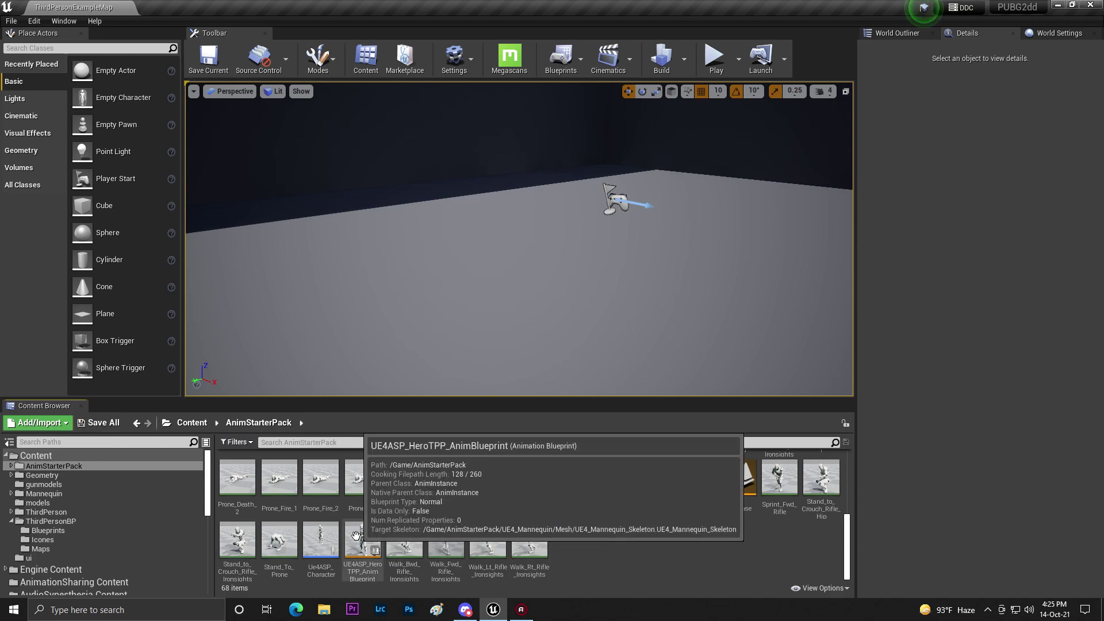
{"action": "scroll", "coordinate": [309, 518], "scroll_direction": "up", "scroll_amount": 5}
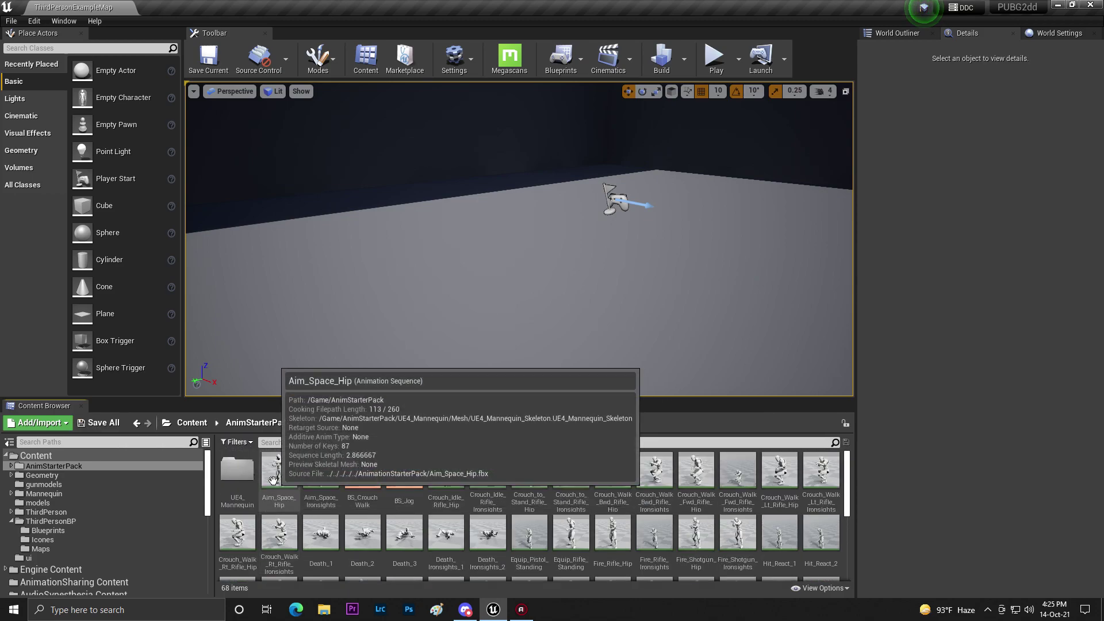
- Open the UE4_Mannequin_Skeleton asset from the Mesh folder of AnimStarterPack's UE4_Mannequin
{"action": "double_click", "coordinate": [237, 474]}
{"action": "double_click", "coordinate": [278, 466]}
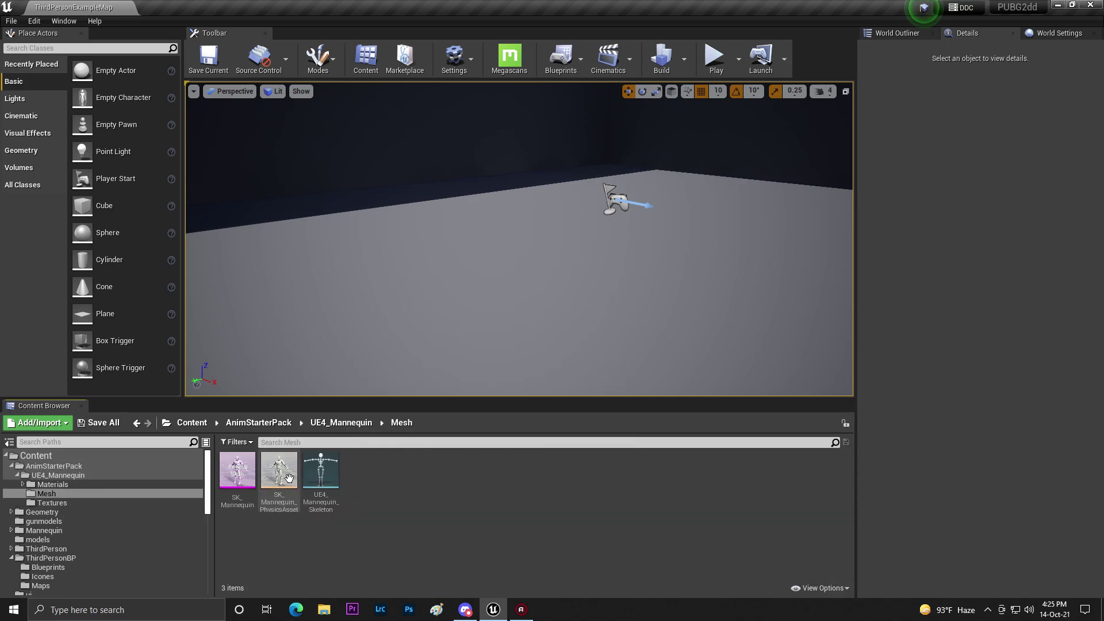
{"action": "double_click", "coordinate": [321, 470]}
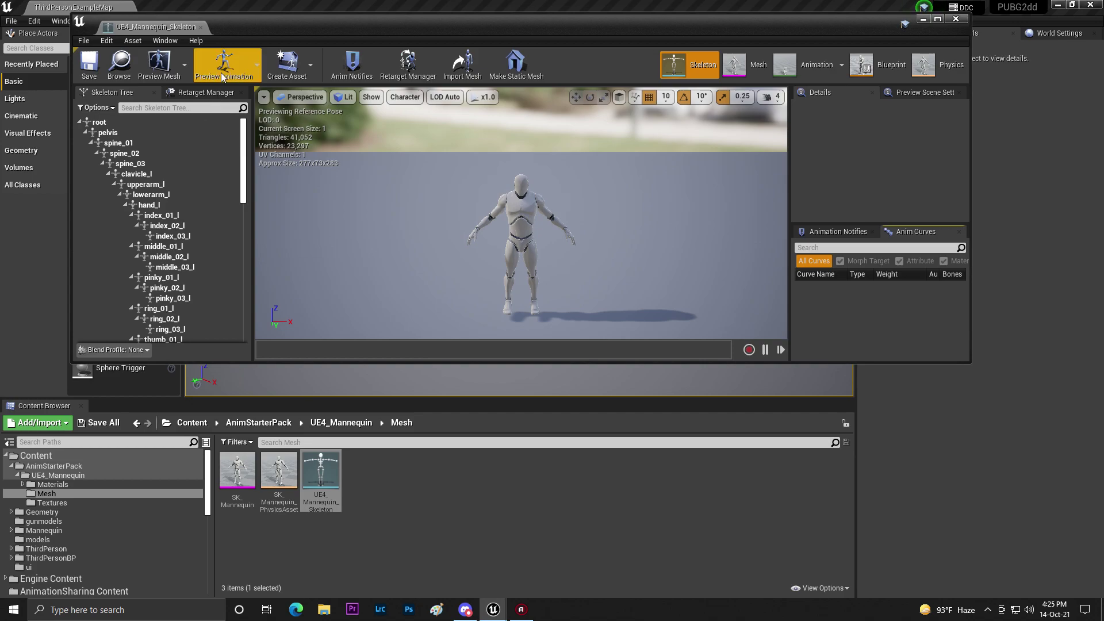
- Assign the Humanoid rig to UE4_Mannequin_Skeleton in the Retarget Manager, save the skeleton and return to the level editor
{"action": "left_click", "coordinate": [408, 65]}
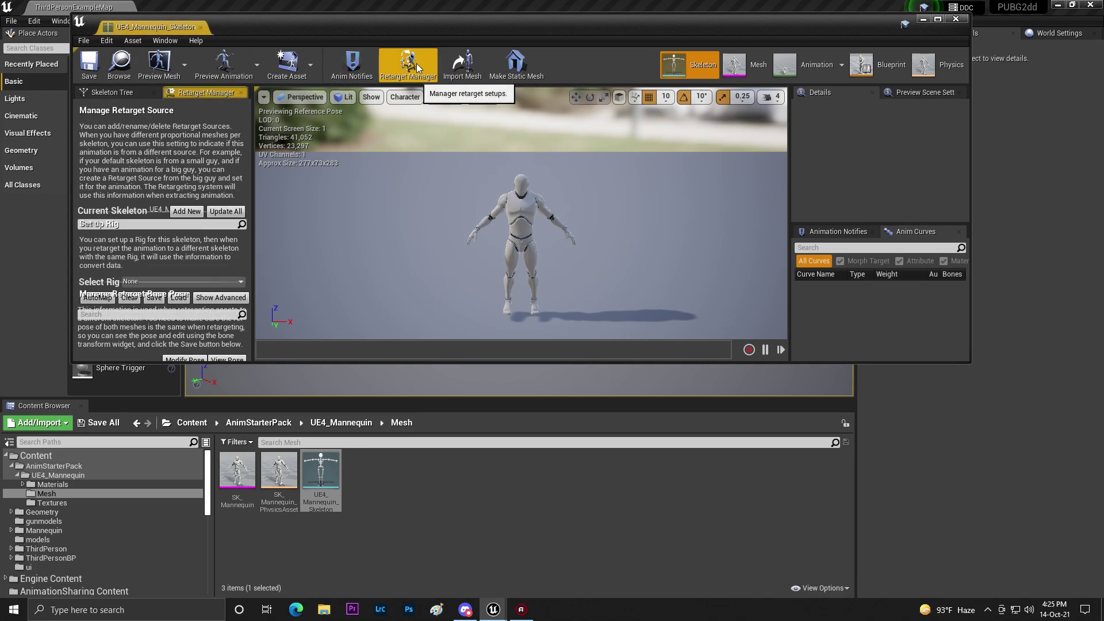
{"action": "left_click", "coordinate": [138, 282]}
{"action": "left_click", "coordinate": [186, 303]}
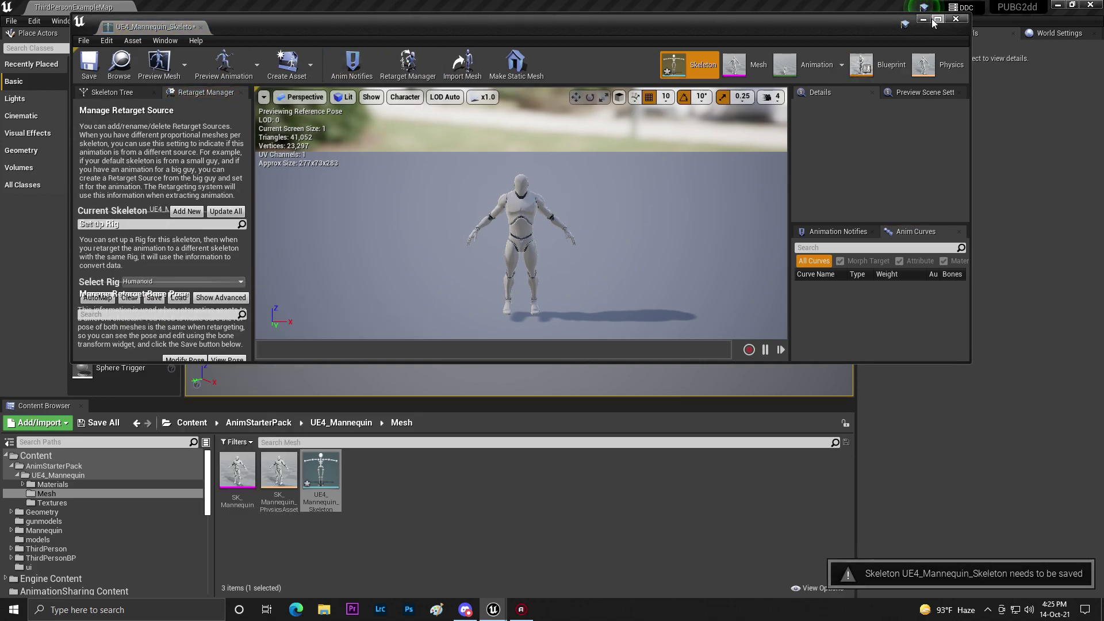
{"action": "key", "text": "super+Up"}
{"action": "key", "text": "ctrl+s"}
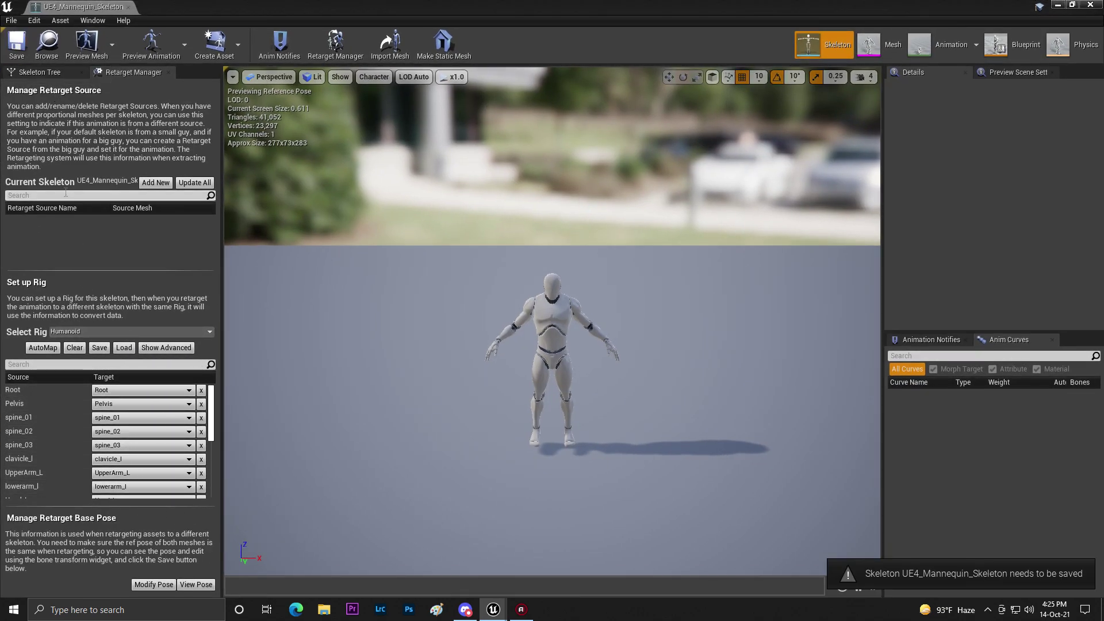
{"action": "left_click", "coordinate": [1058, 4]}
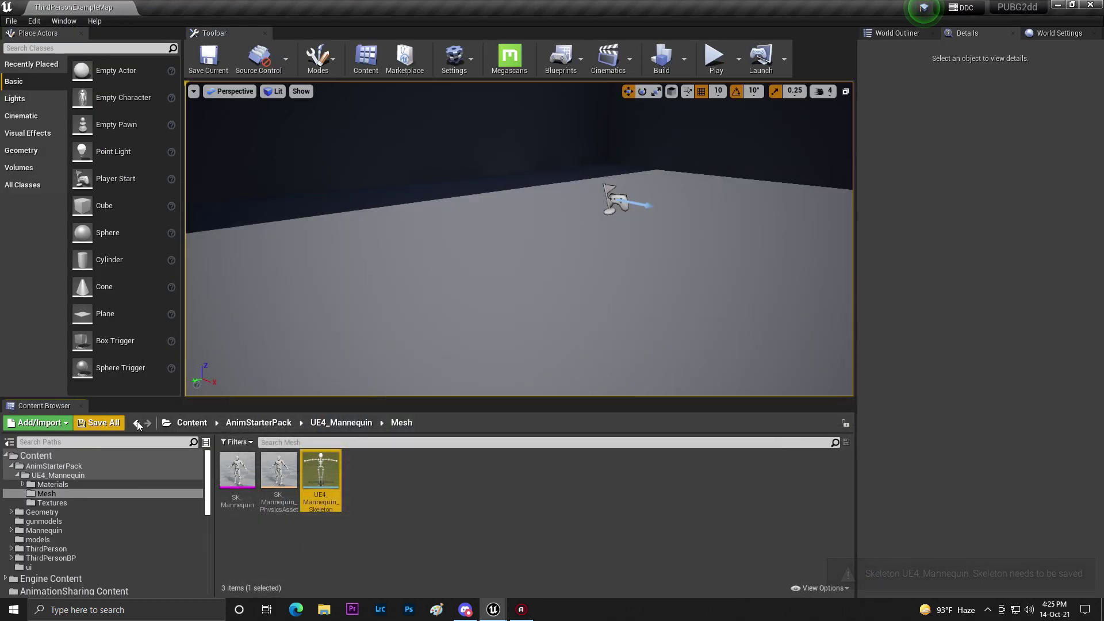
- Open the SK_Mannequin_Skeleton asset from the Mannequin/Character/Mesh folder
{"action": "left_click", "coordinate": [193, 421]}
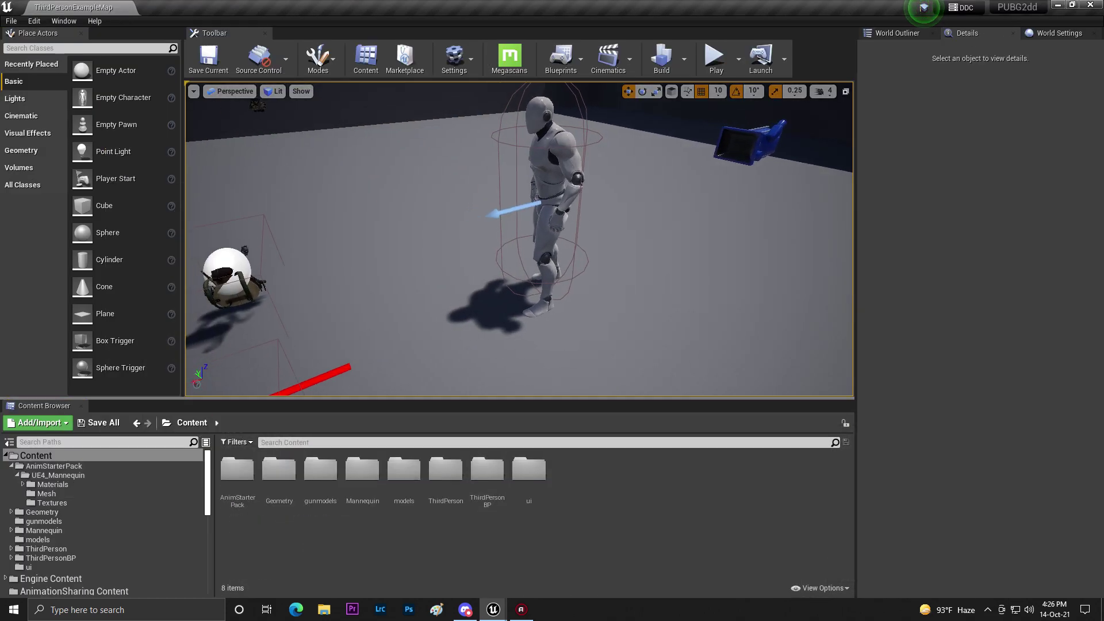
{"action": "double_click", "coordinate": [364, 476]}
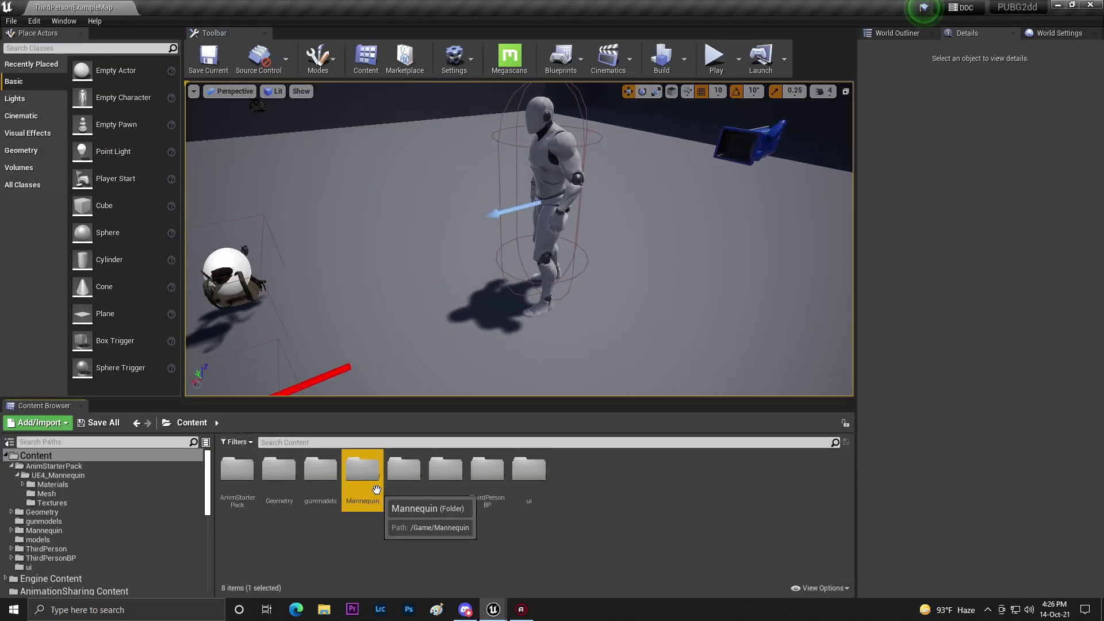
{"action": "double_click", "coordinate": [280, 474]}
{"action": "double_click", "coordinate": [282, 477]}
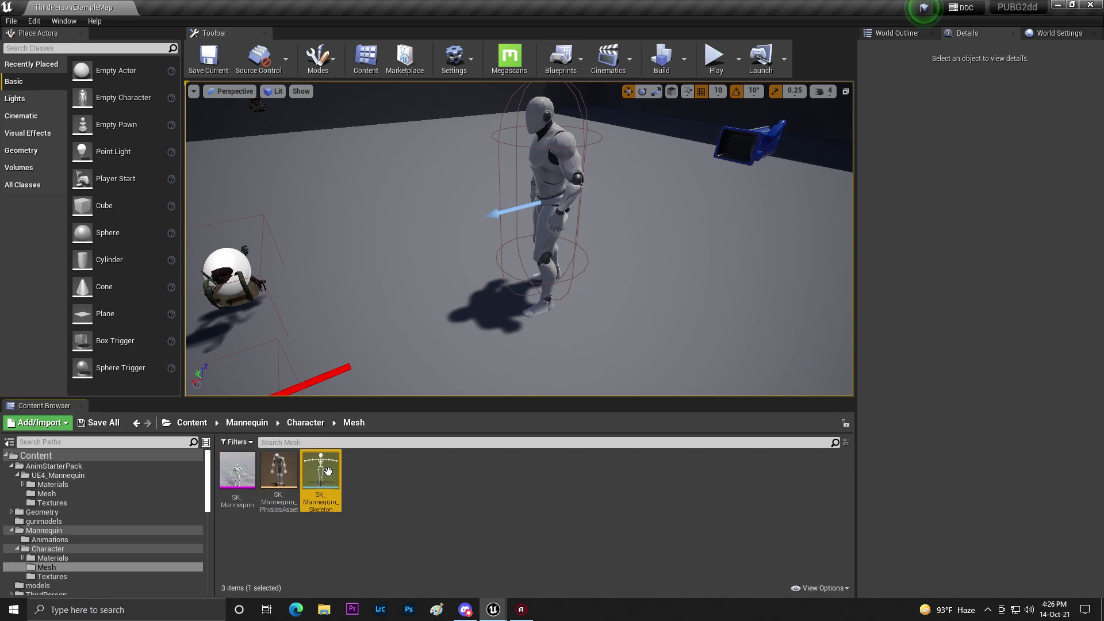
{"action": "double_click", "coordinate": [330, 458]}
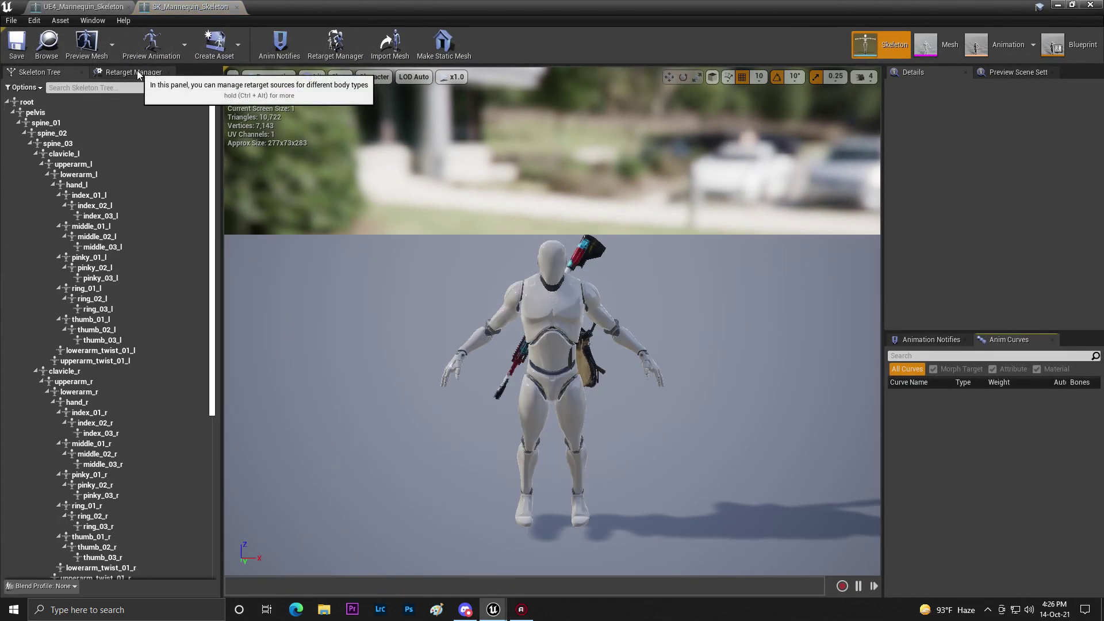
- Assign the Humanoid rig to SK_Mannequin_Skeleton in the Retarget Manager
{"action": "left_click", "coordinate": [336, 43]}
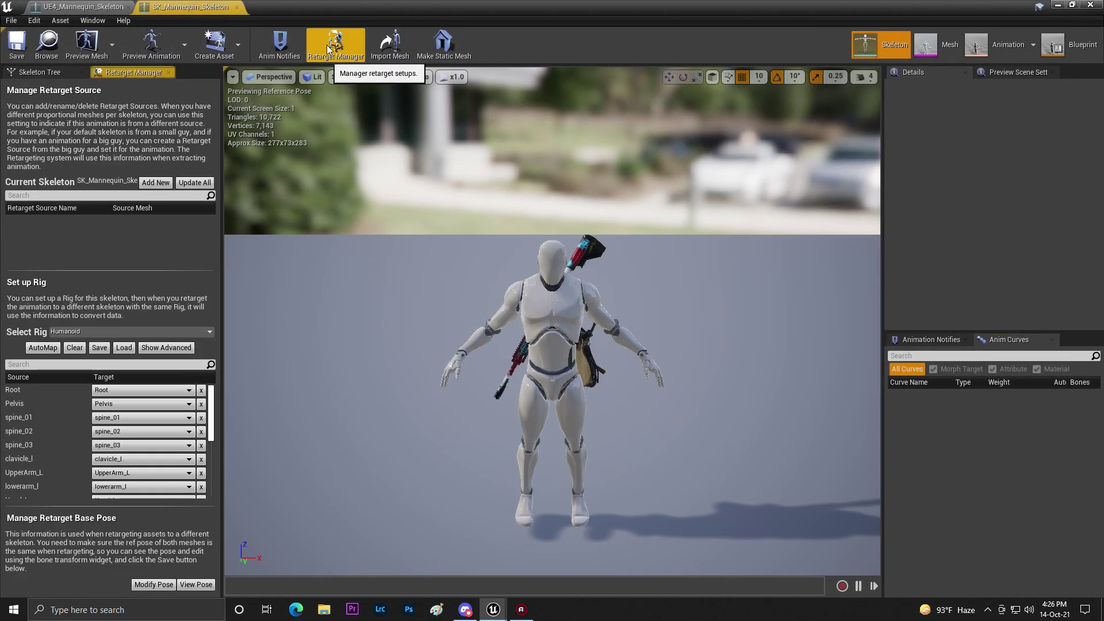
{"action": "left_click", "coordinate": [111, 327]}
{"action": "left_click", "coordinate": [93, 349]}
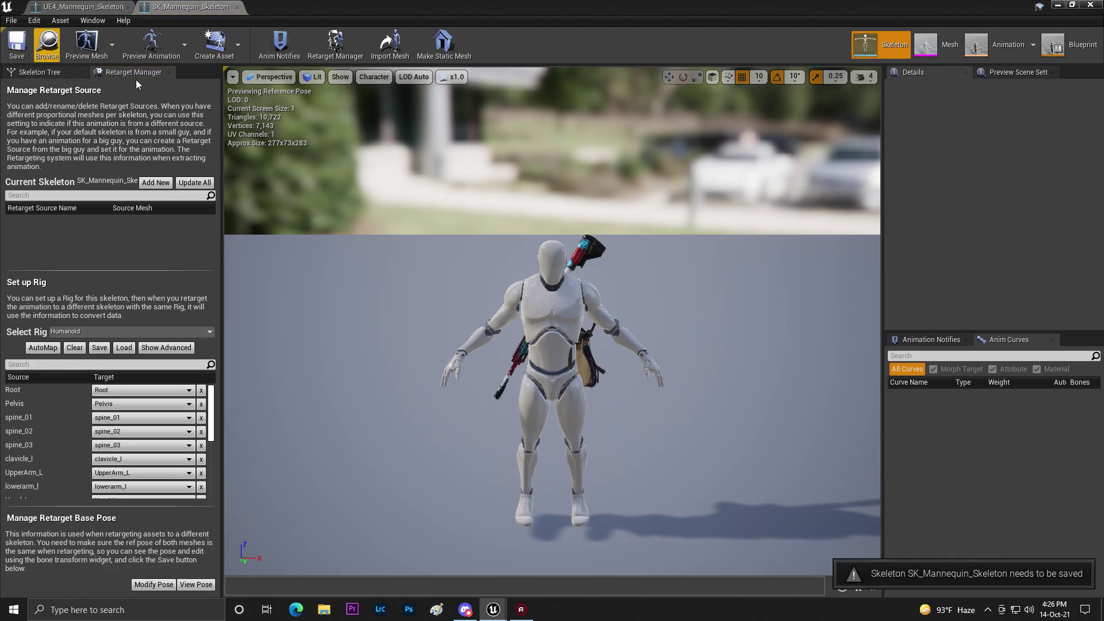
- Compare the rig setups of UE4_Mannequin_Skeleton and SK_Mannequin_Skeleton, and return to the level editor
{"action": "left_click", "coordinate": [115, 6]}
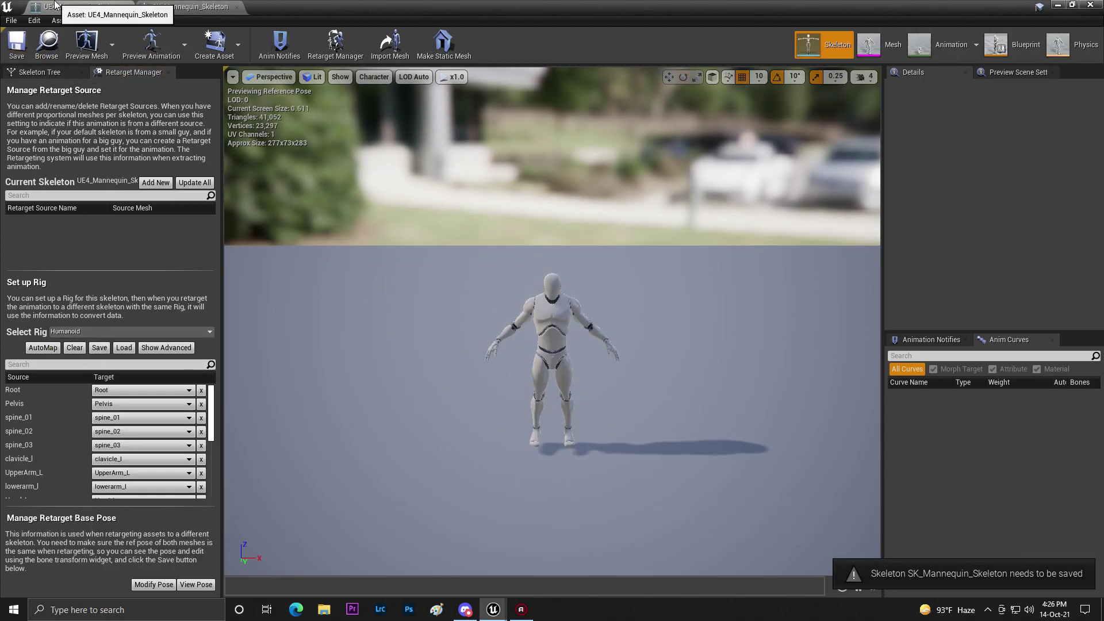
{"action": "left_click", "coordinate": [190, 6]}
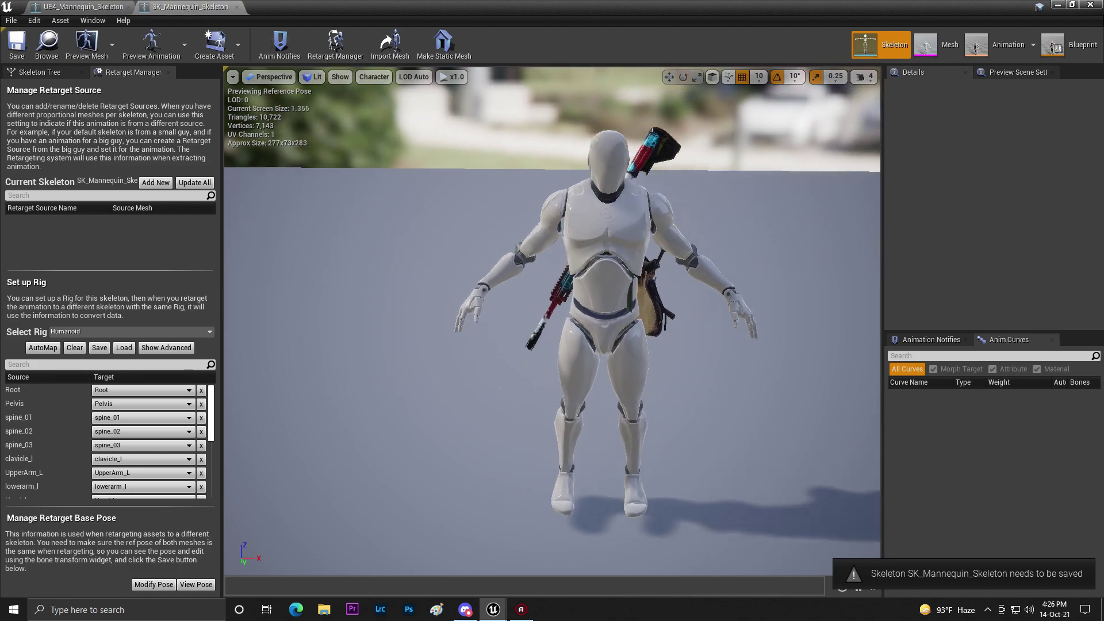
{"action": "left_click", "coordinate": [84, 6]}
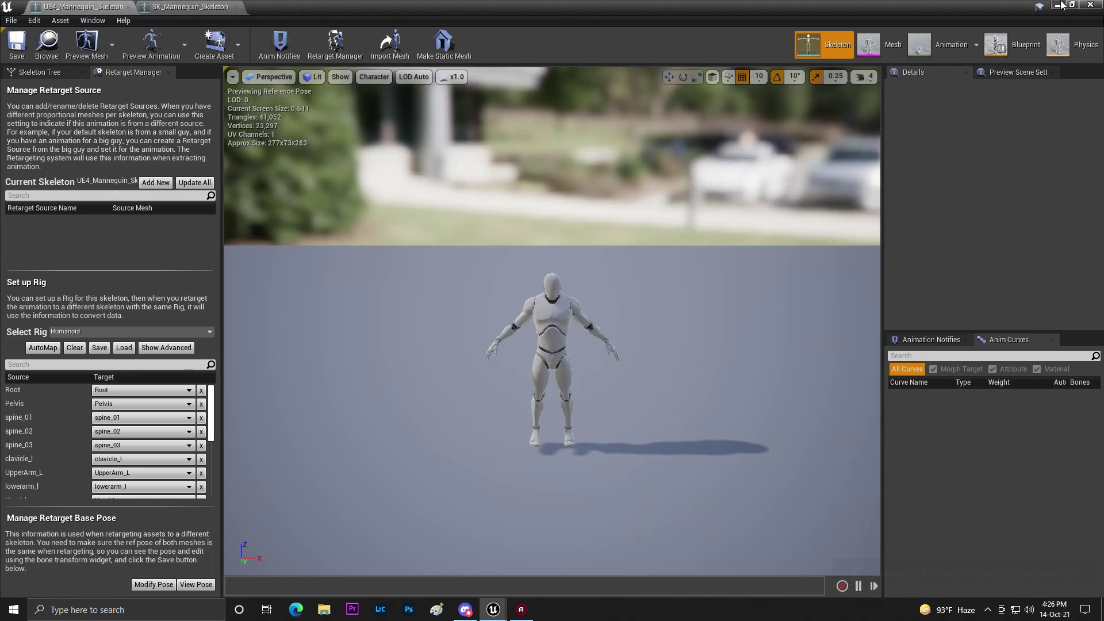
{"action": "left_click", "coordinate": [1059, 5]}
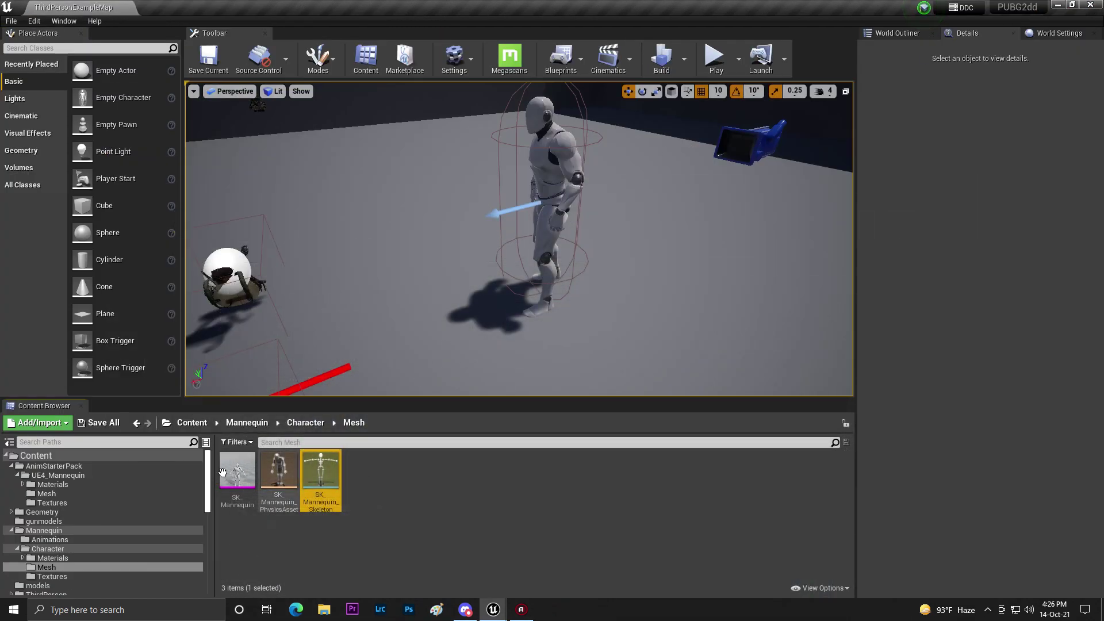
{"action": "left_click", "coordinate": [188, 423]}
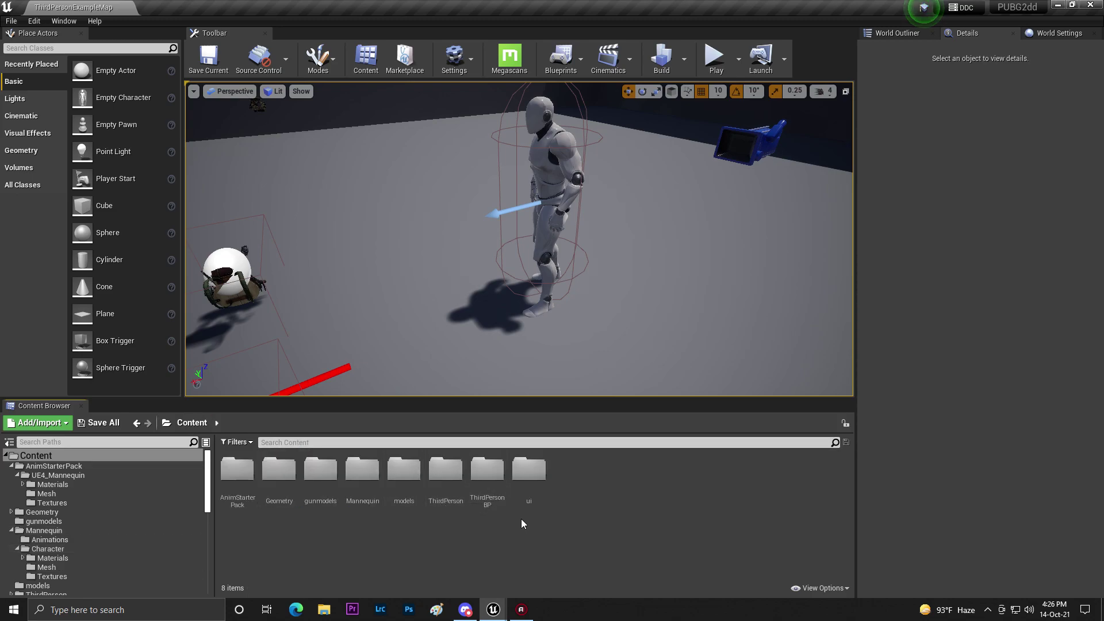
{"action": "double_click", "coordinate": [237, 474]}
{"action": "double_click", "coordinate": [237, 472]}
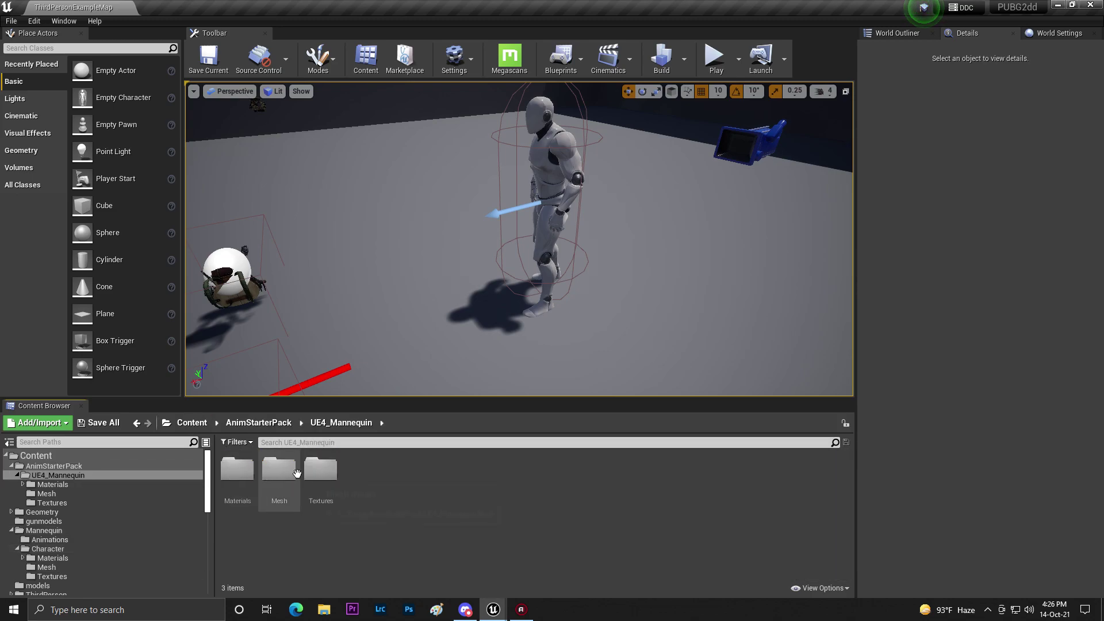
{"action": "double_click", "coordinate": [297, 473]}
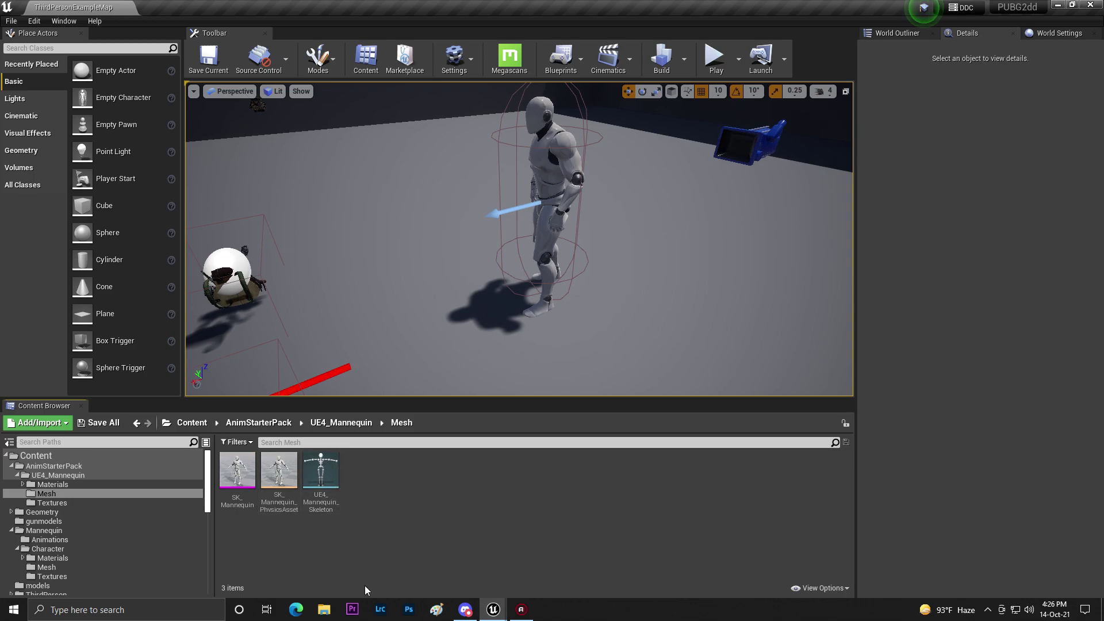
{"action": "right_click", "coordinate": [316, 472]}
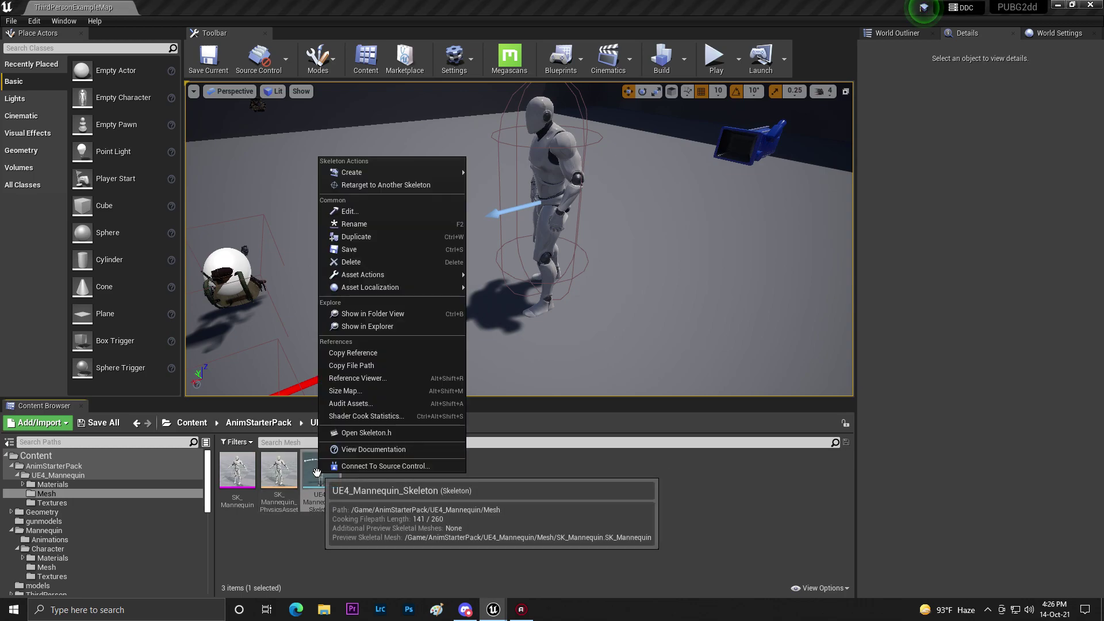
{"action": "left_click", "coordinate": [359, 262]}
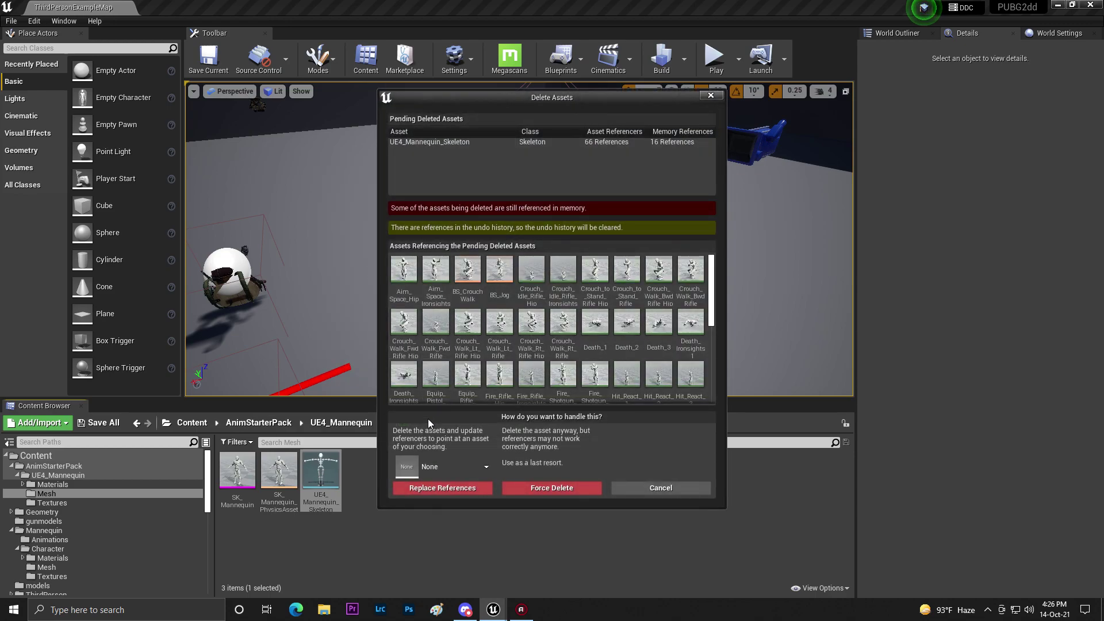
{"action": "left_click", "coordinate": [471, 464]}
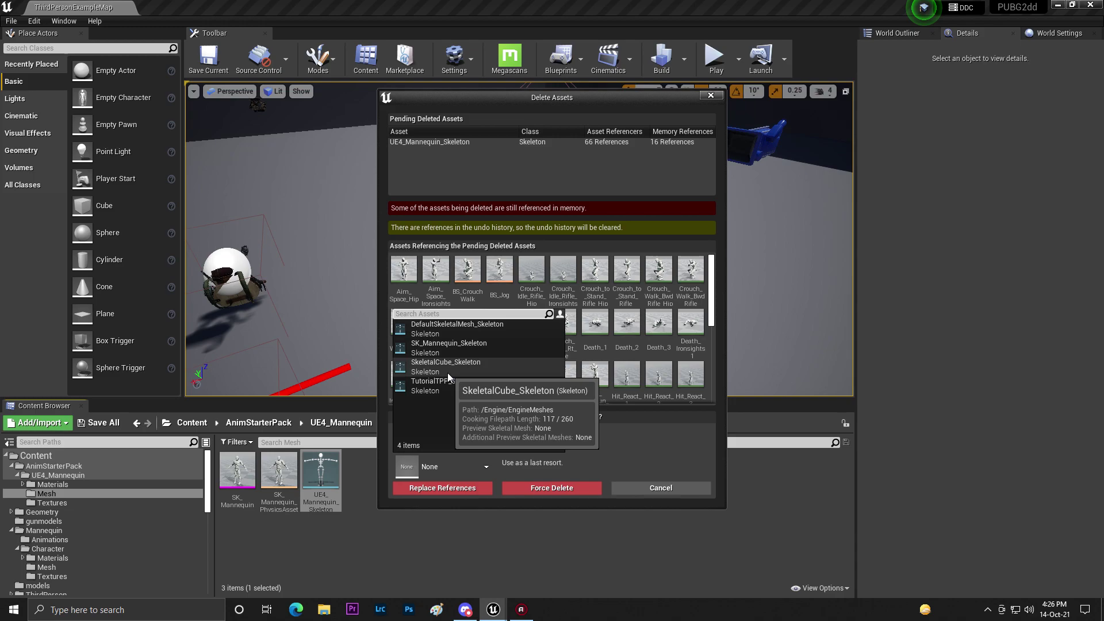
{"action": "left_click", "coordinate": [710, 95]}
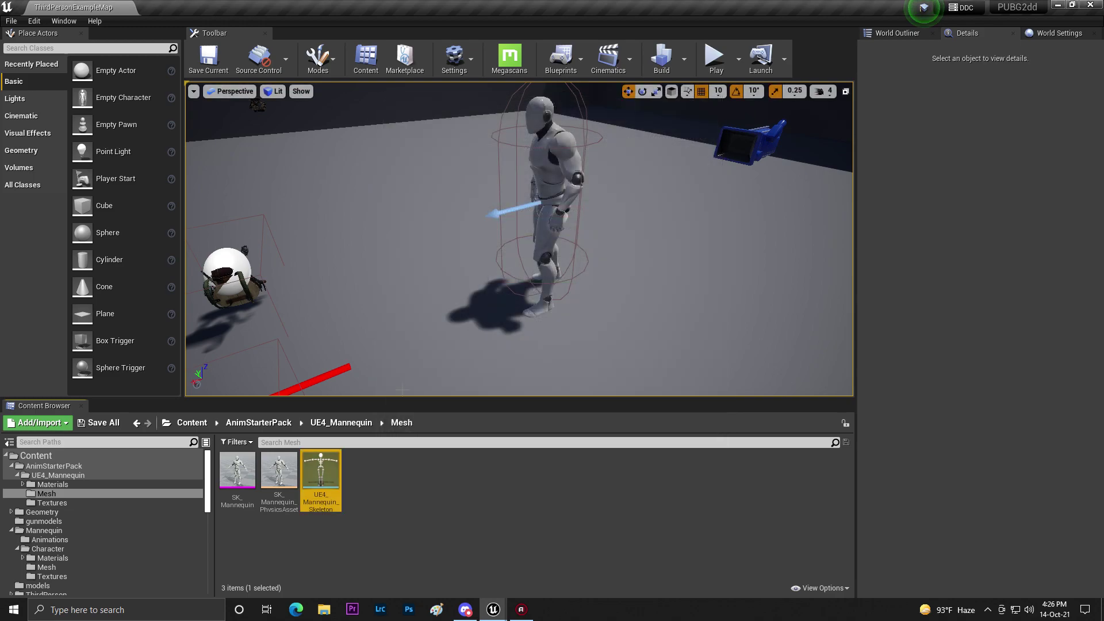
- Rename the SK_Mannequin_Skeleton asset in the Mannequin/Character/Mesh folder as Player_Skleton
{"action": "scroll", "coordinate": [81, 552], "scroll_direction": "down", "scroll_amount": 3}
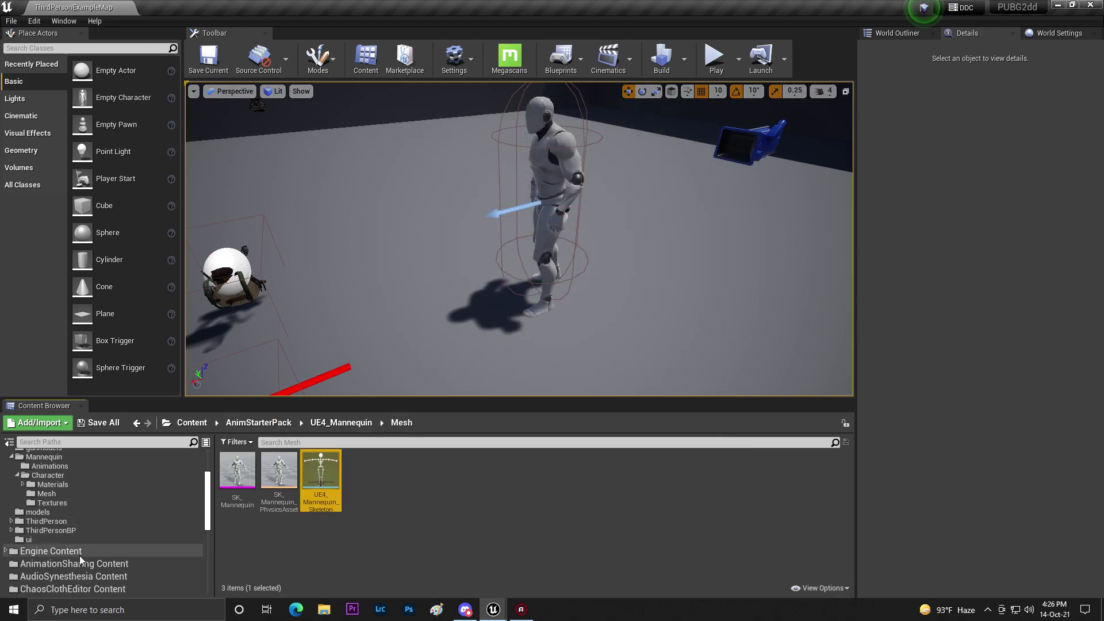
{"action": "left_click", "coordinate": [70, 496]}
{"action": "right_click", "coordinate": [330, 483]}
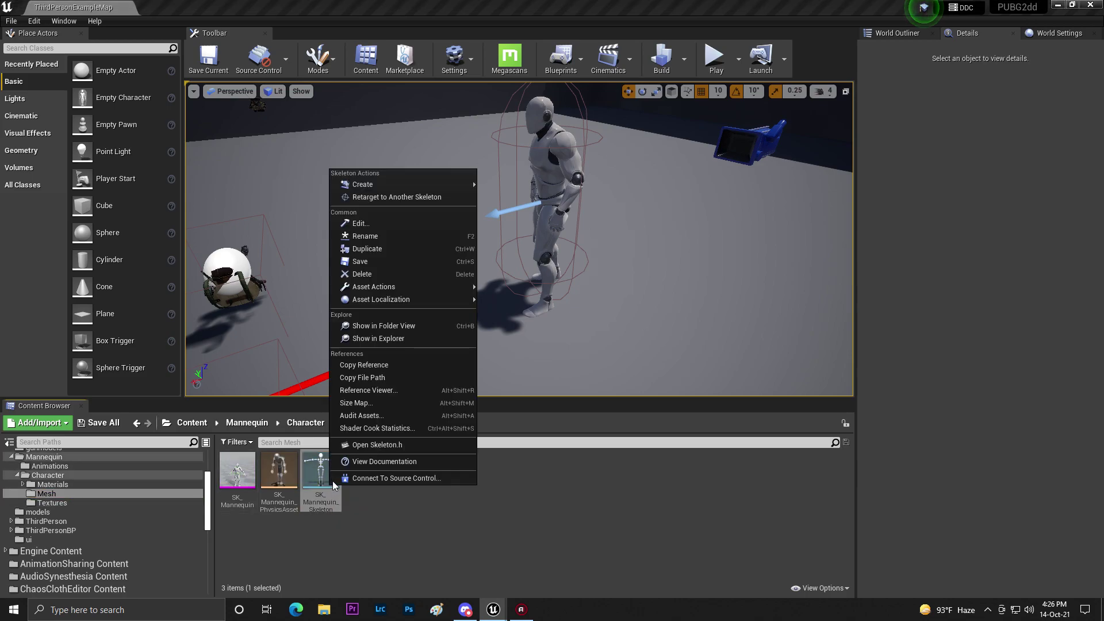
{"action": "left_click", "coordinate": [397, 236]}
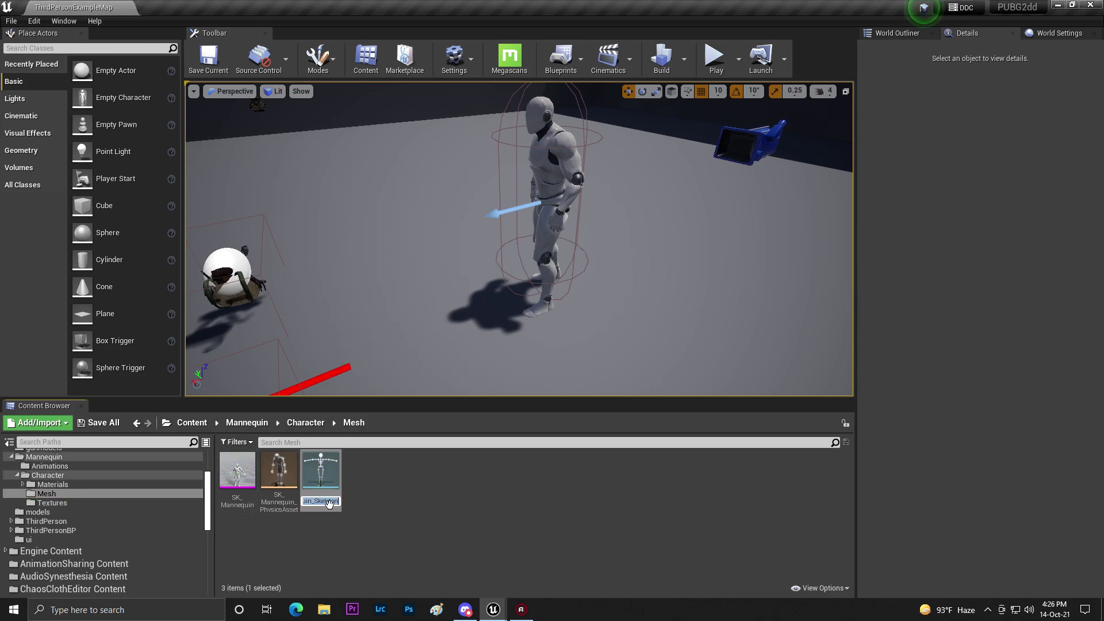
{"action": "key", "text": "BackSpace"}
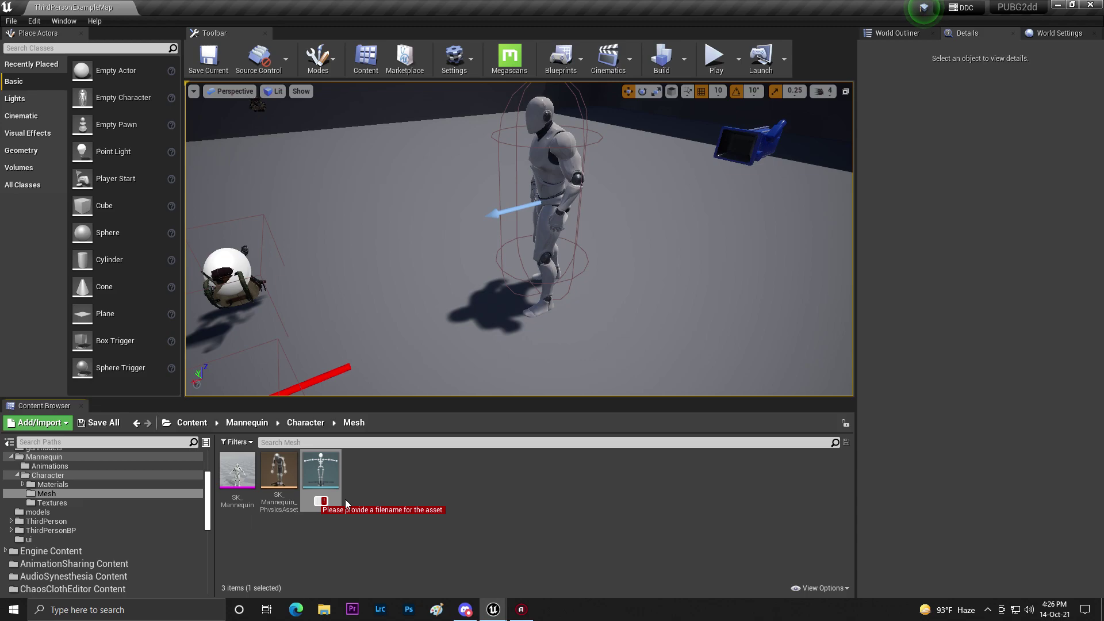
{"action": "type", "text": "pLAY"}
{"action": "key", "text": "BackSpace"}
{"action": "key", "text": "BackSpace"}
{"action": "key", "text": "BackSpace"}
{"action": "key", "text": "BackSpace"}
{"action": "type", "text": "P"}
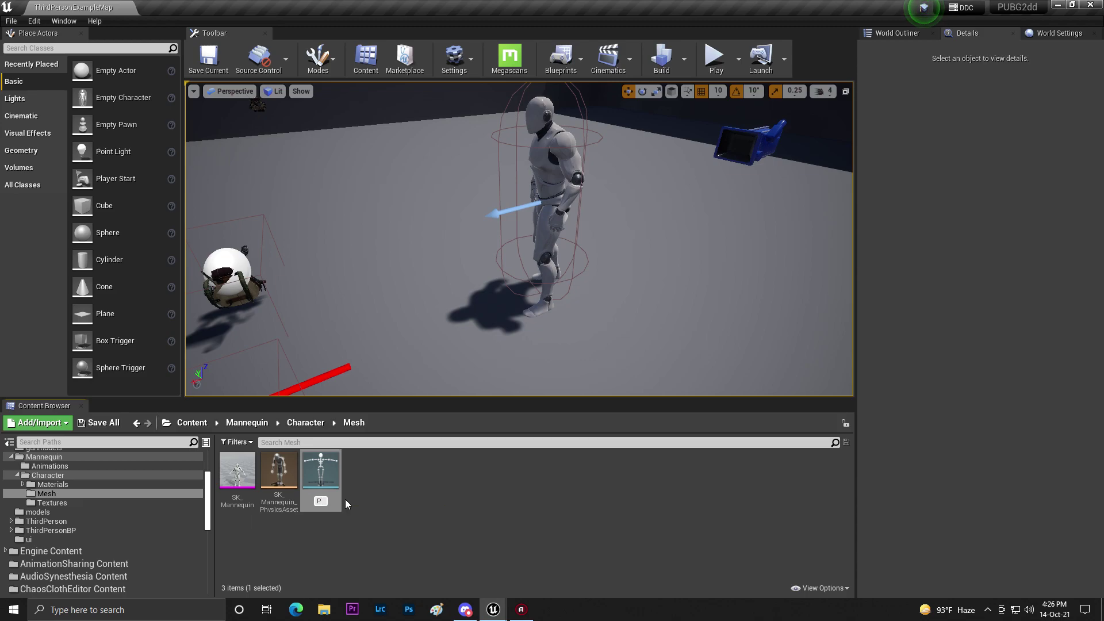
{"action": "type", "text": "Layer"}
{"action": "type", "text": "_Sk"}
{"action": "type", "text": "leton"}
{"action": "key", "text": "Return"}
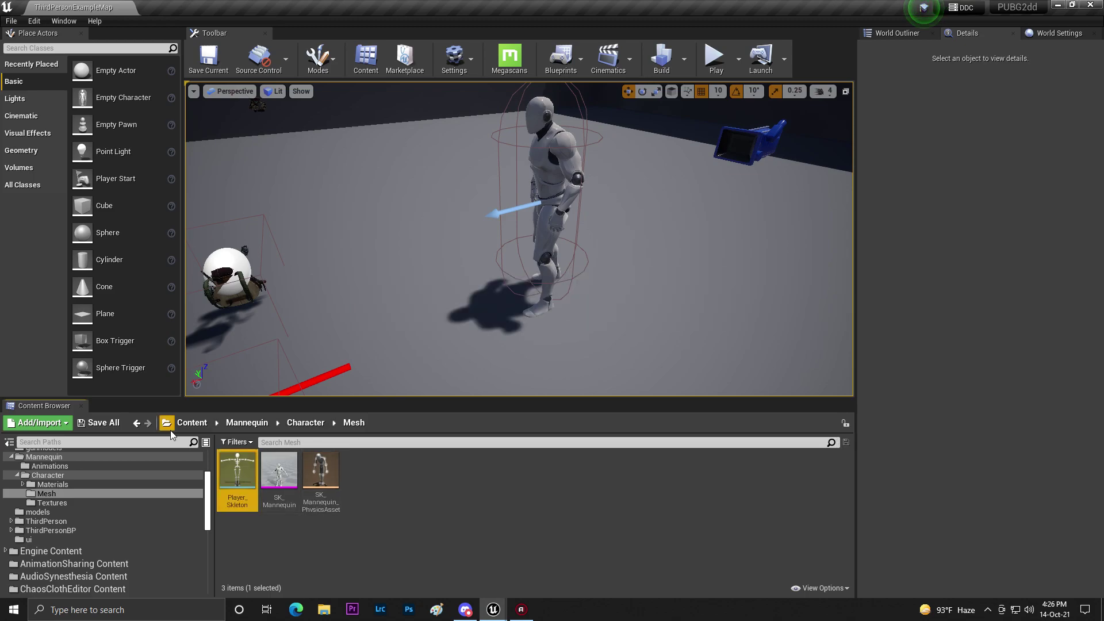
- Save all modified assets and open the AnimStarterPack/UE4_Mannequin/Mesh folder
{"action": "left_click", "coordinate": [104, 424]}
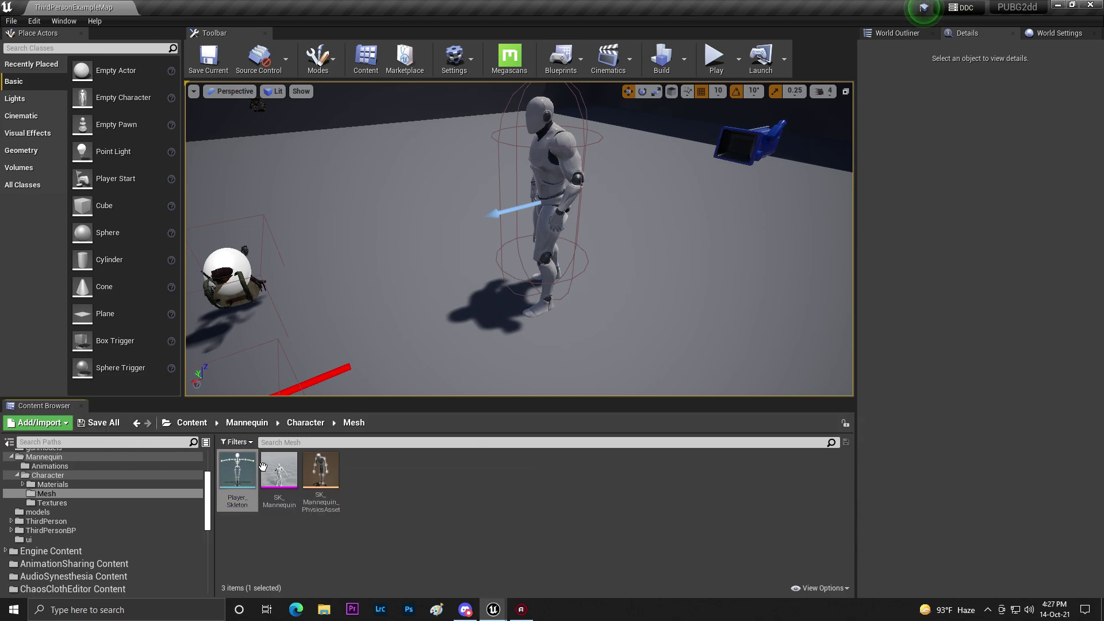
{"action": "scroll", "coordinate": [94, 474], "scroll_direction": "up", "scroll_amount": 4}
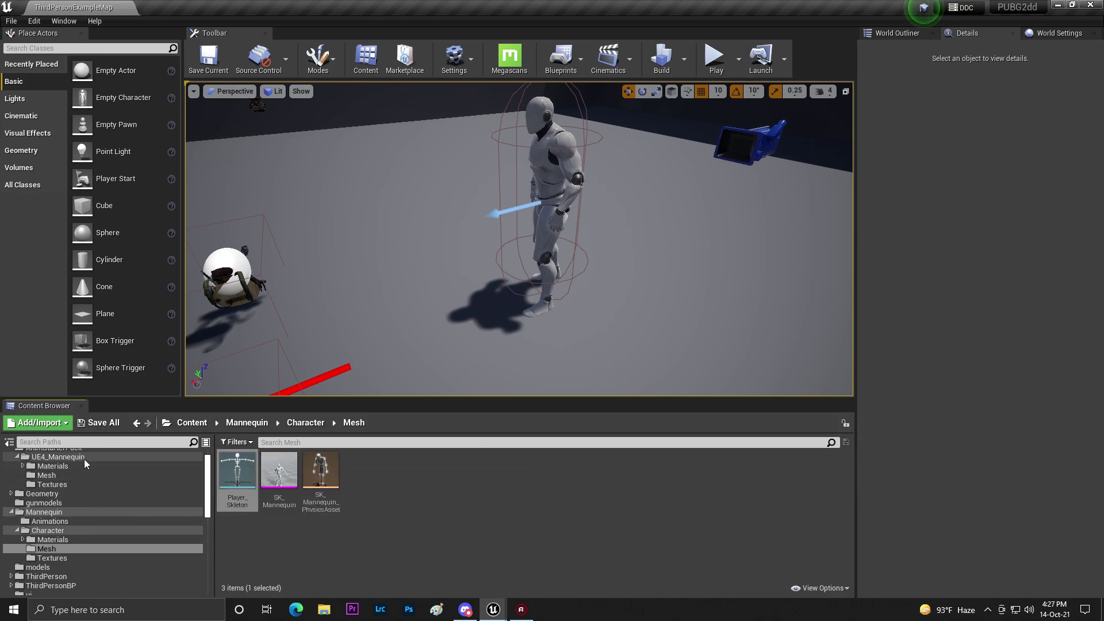
{"action": "left_click", "coordinate": [58, 493]}
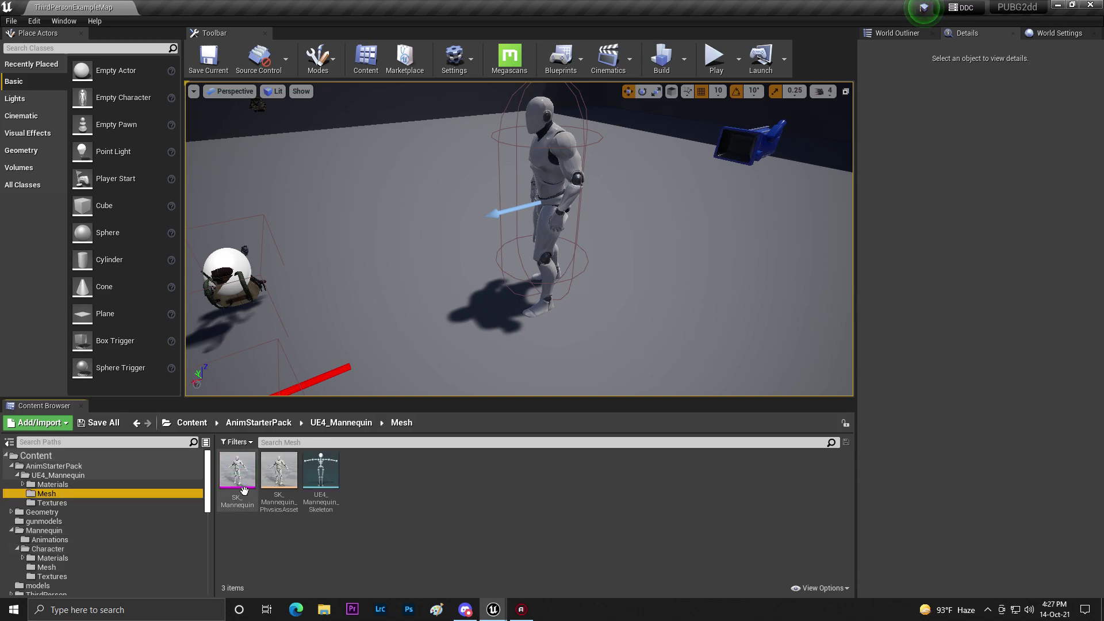
- Delete the UE4_Mannequin_Skeleton asset, replacing its references with Player_Skleton, and save all the affected assets
{"action": "right_click", "coordinate": [321, 482]}
{"action": "left_click", "coordinate": [370, 270]}
{"action": "left_click", "coordinate": [442, 474]}
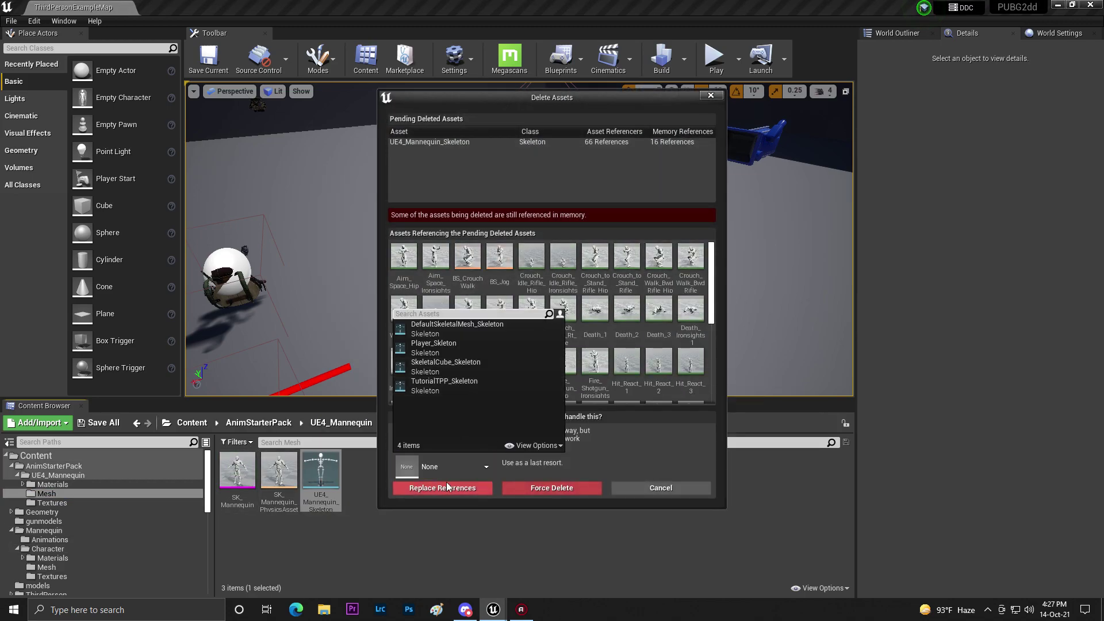
{"action": "left_click", "coordinate": [464, 344]}
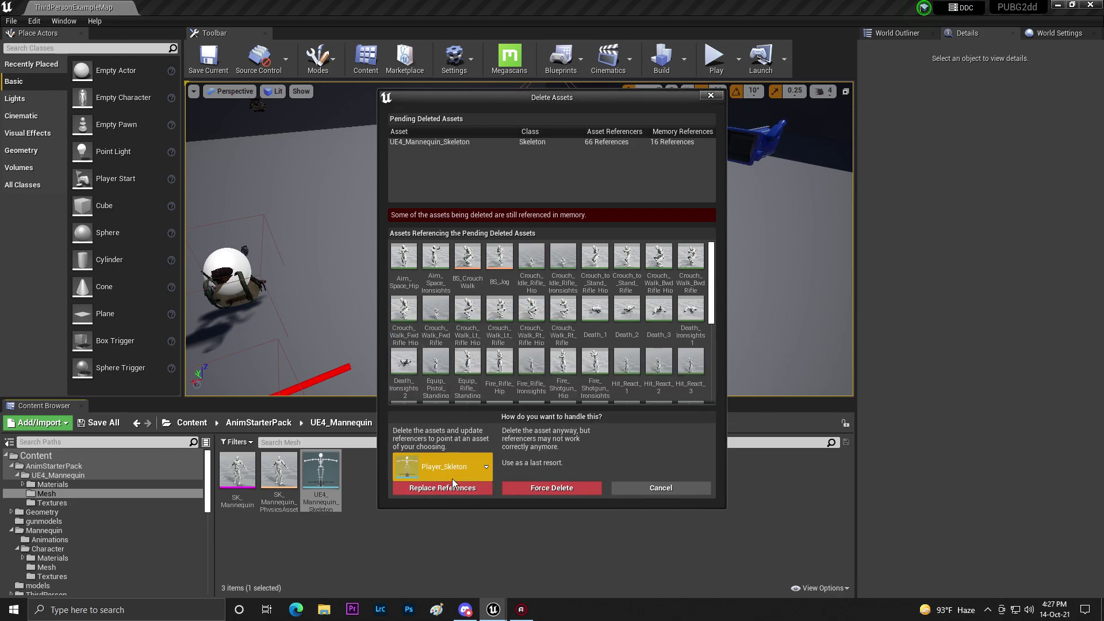
{"action": "left_click", "coordinate": [453, 488]}
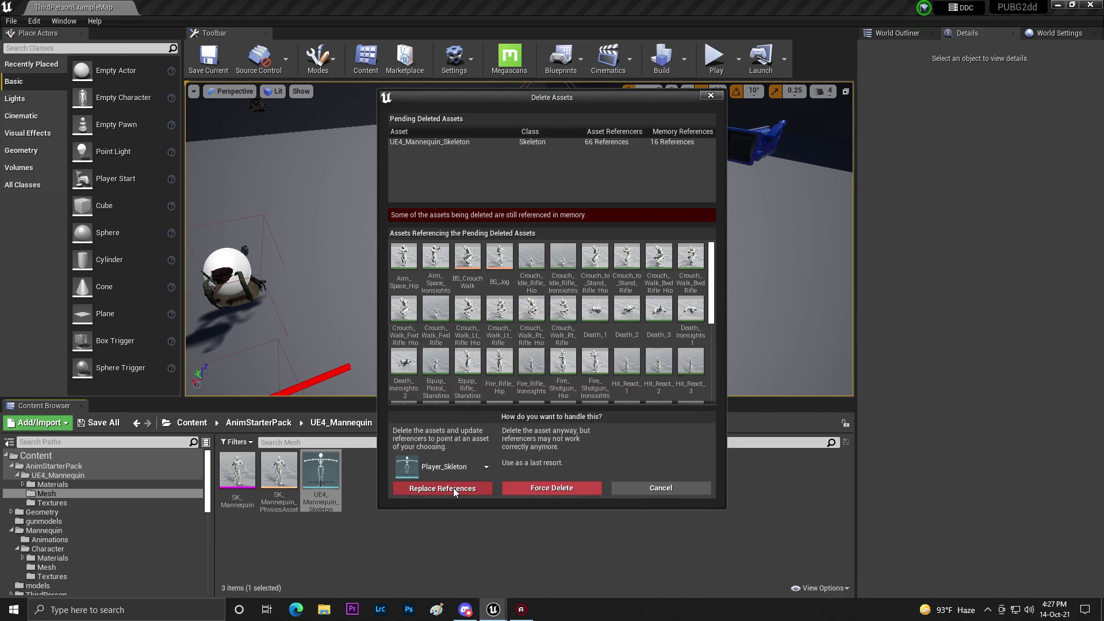
{"action": "left_click", "coordinate": [623, 346]}
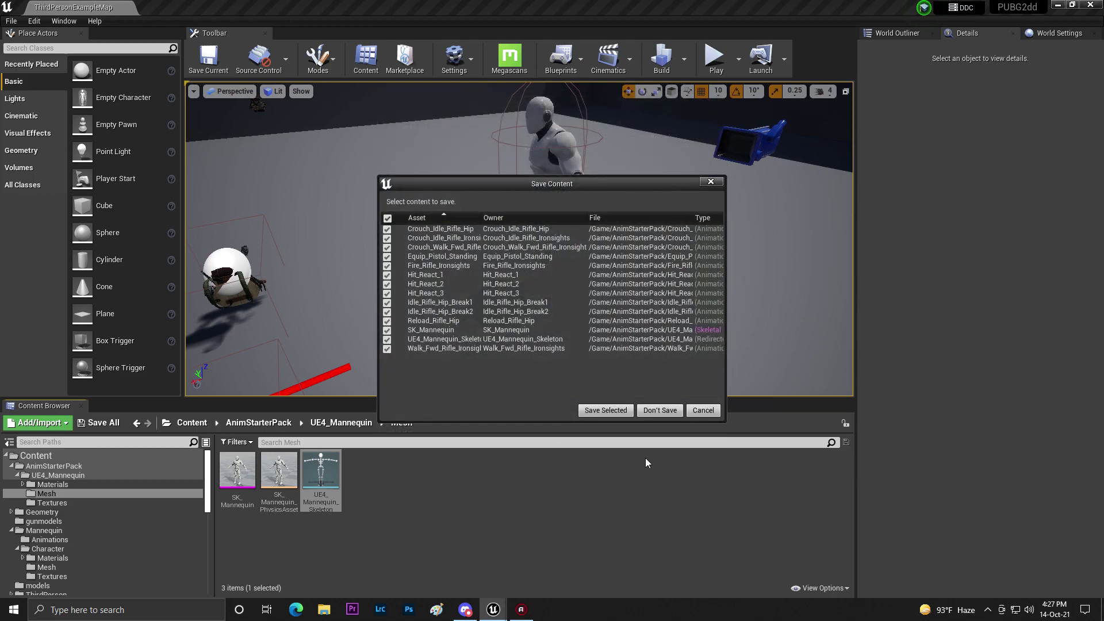
{"action": "left_click", "coordinate": [600, 410]}
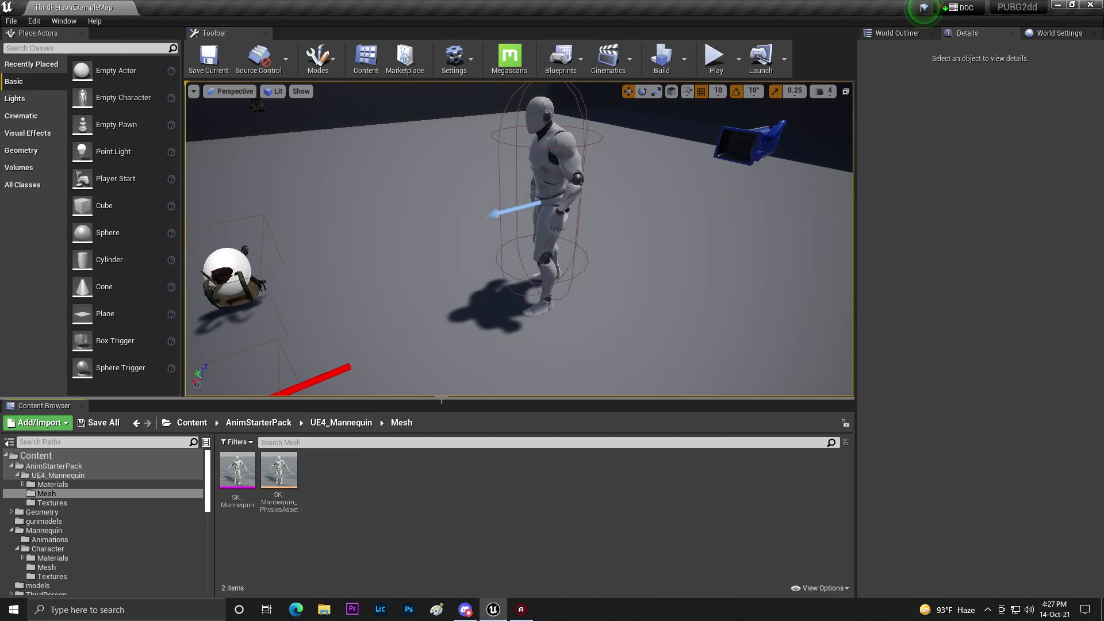
- Play-test the level by walking the character forward to pick up the rifle, and end the session
{"action": "left_click", "coordinate": [716, 58]}
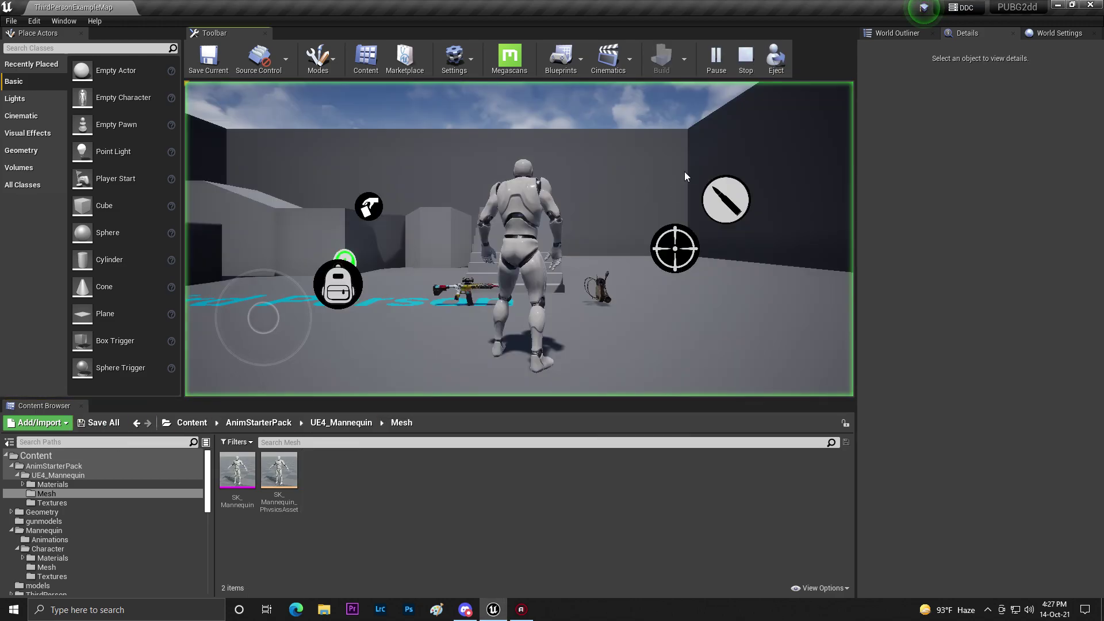
{"action": "key", "text": "w"}
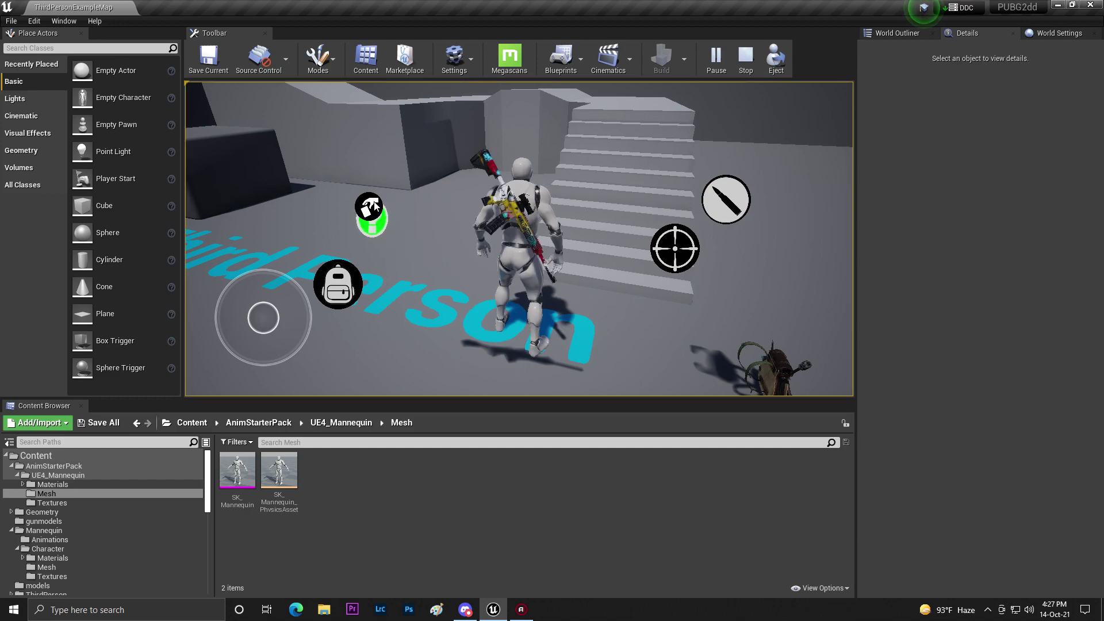
{"action": "key", "text": "Escape"}
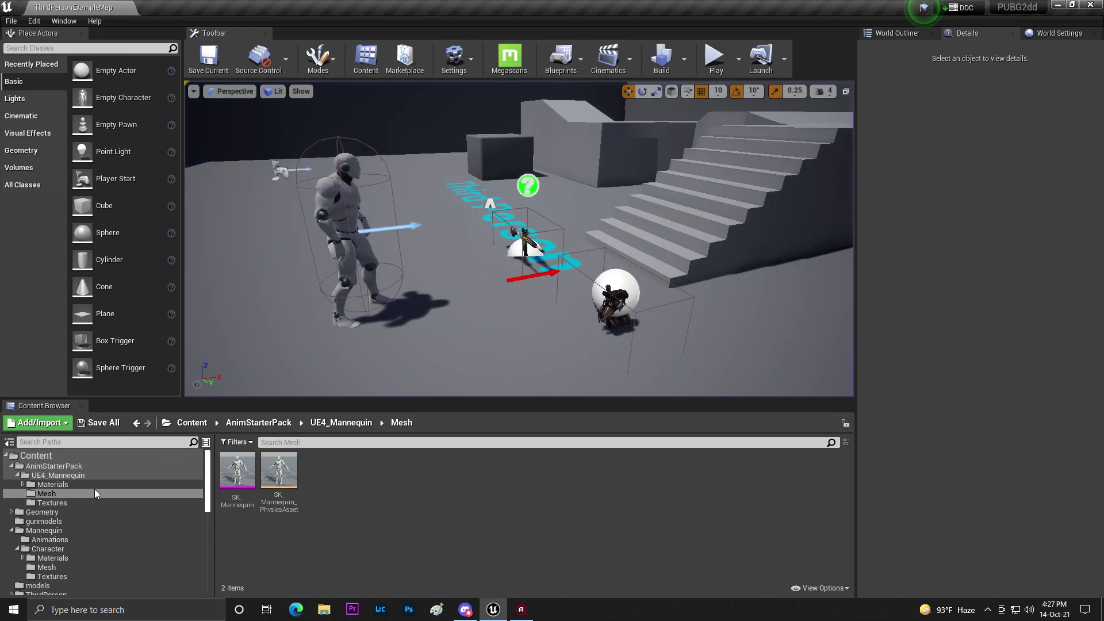
- Preview the Crouch_Idle_Rifle_Ironsights animation from the AnimStarterPack folder on the player skeleton, and close its editor
{"action": "left_click", "coordinate": [84, 467]}
{"action": "double_click", "coordinate": [488, 467]}
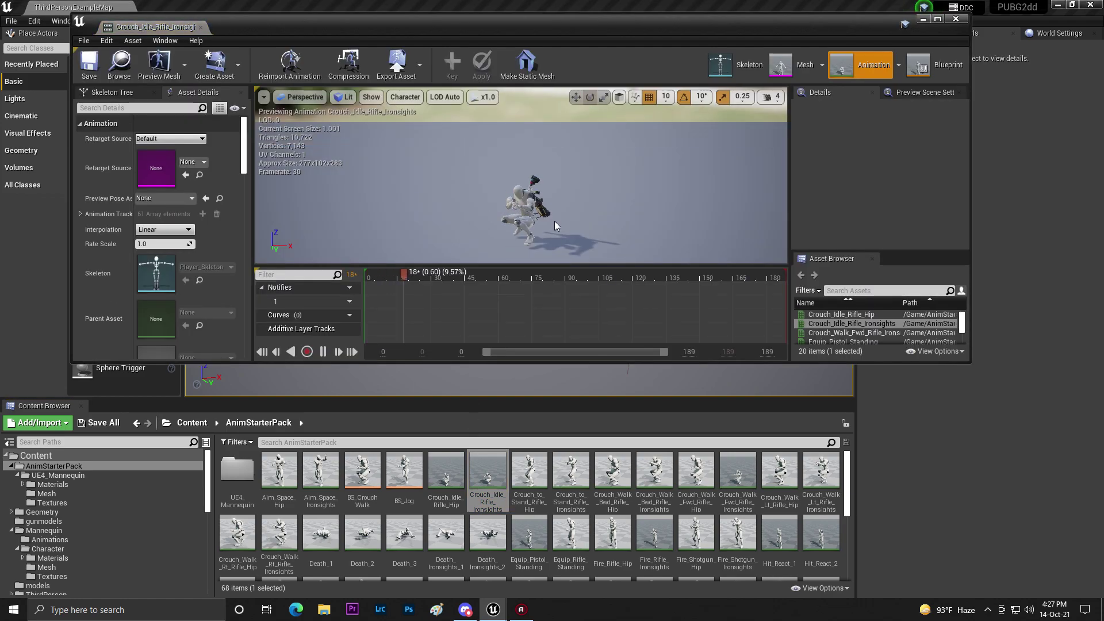
{"action": "left_click_drag", "start_coordinate": [555, 225], "coordinate": [573, 187]}
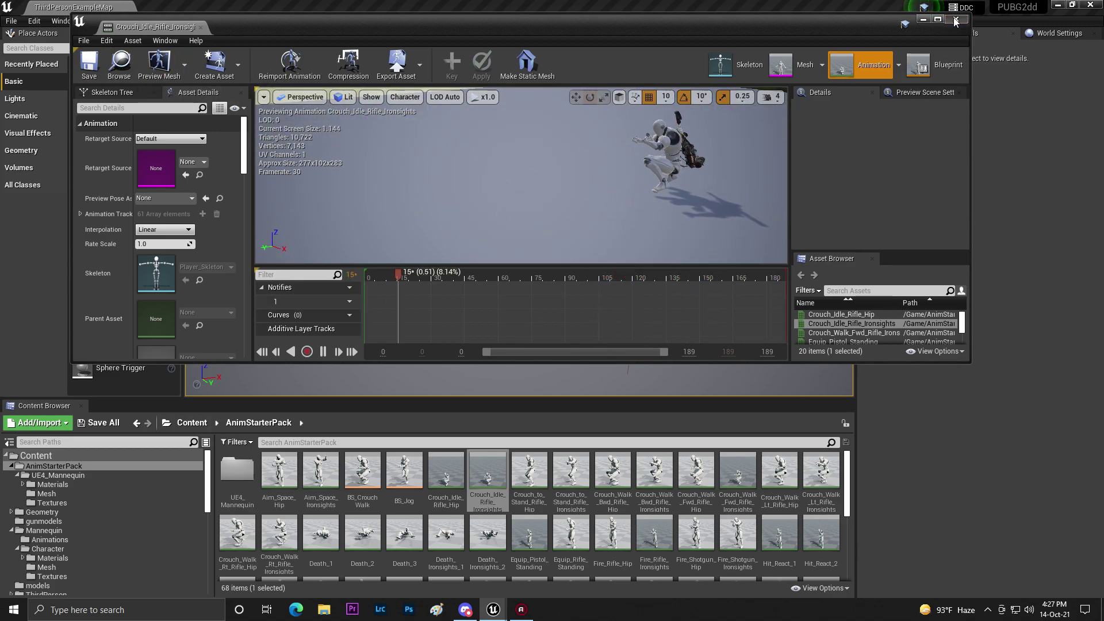
{"action": "left_click", "coordinate": [518, 447]}
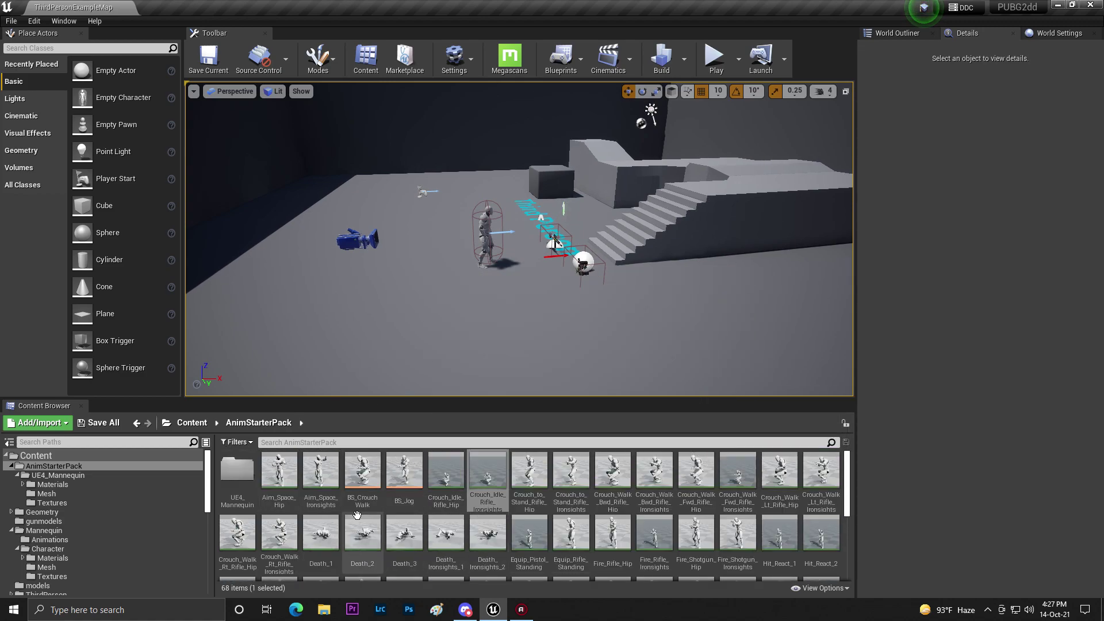
- Check the contents of the AnimStarterPack's UE4_Mannequin/Mesh folder and return to the root Content folder
{"action": "double_click", "coordinate": [236, 478]}
{"action": "double_click", "coordinate": [279, 467]}
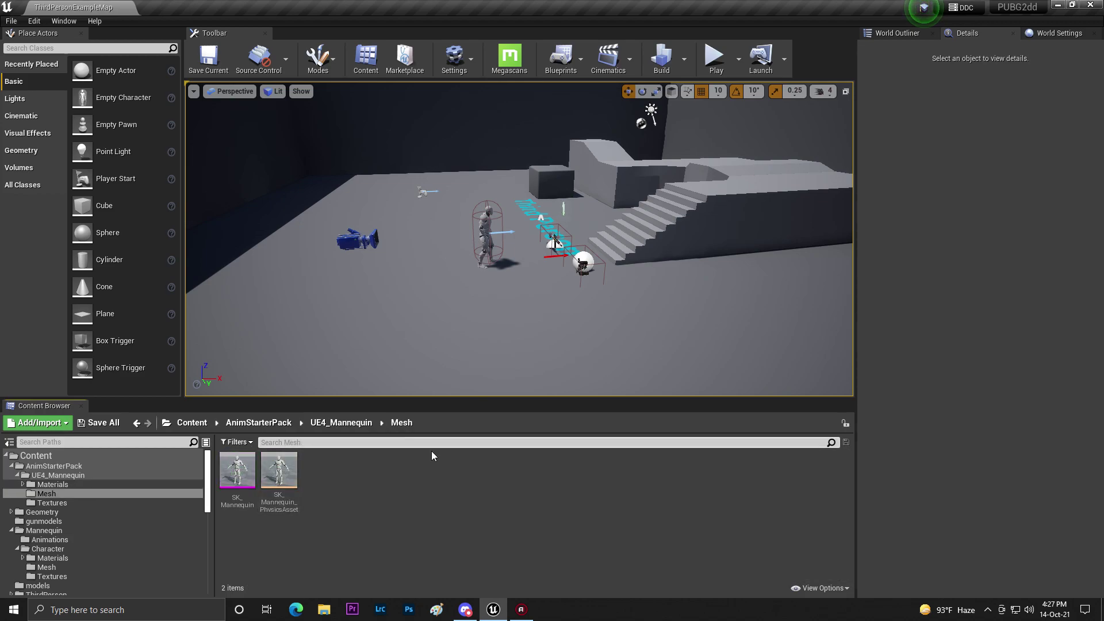
{"action": "left_click", "coordinate": [192, 422]}
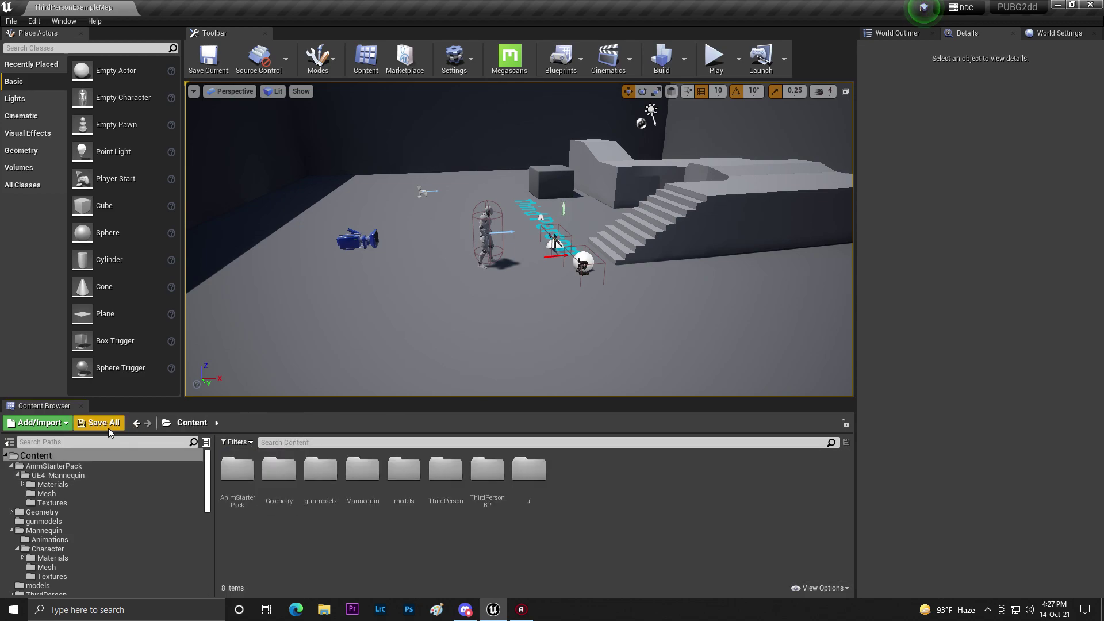
- Switch to File Explorer, open the UnRealEngine Project folder on New Volume (F:), and close the Unreal Editor
{"action": "left_click", "coordinate": [1057, 4]}
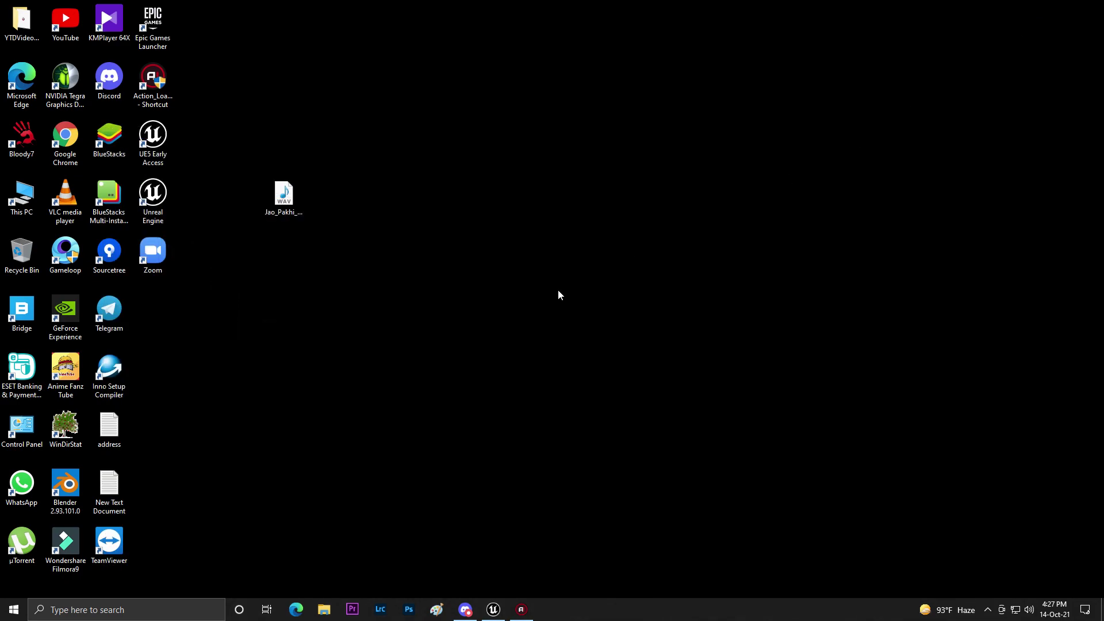
{"action": "left_click", "coordinate": [325, 610]}
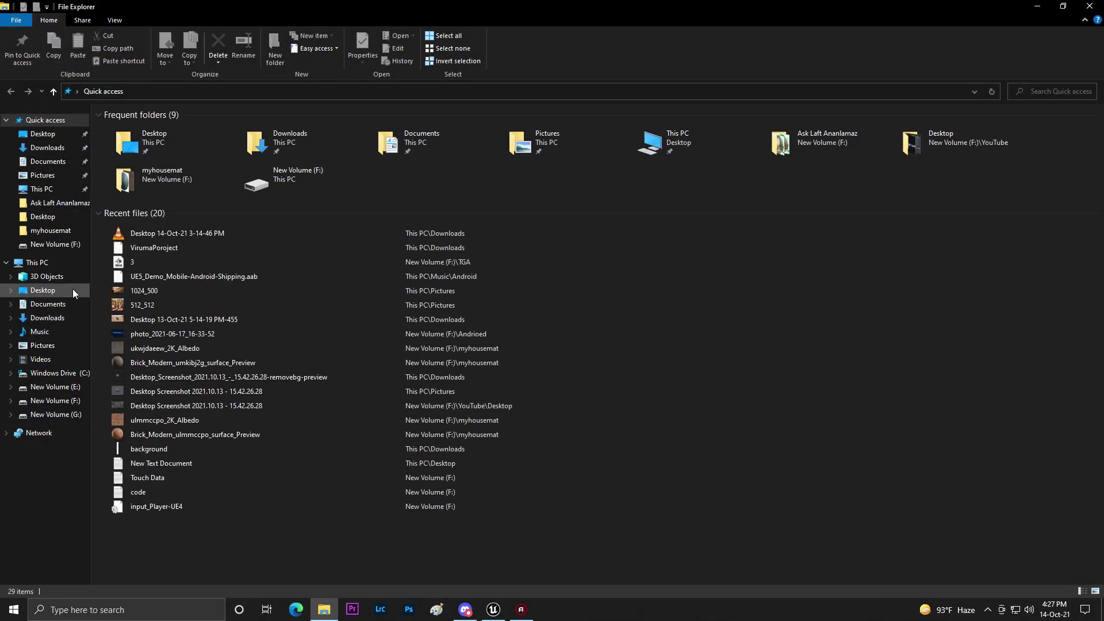
{"action": "left_click", "coordinate": [55, 401]}
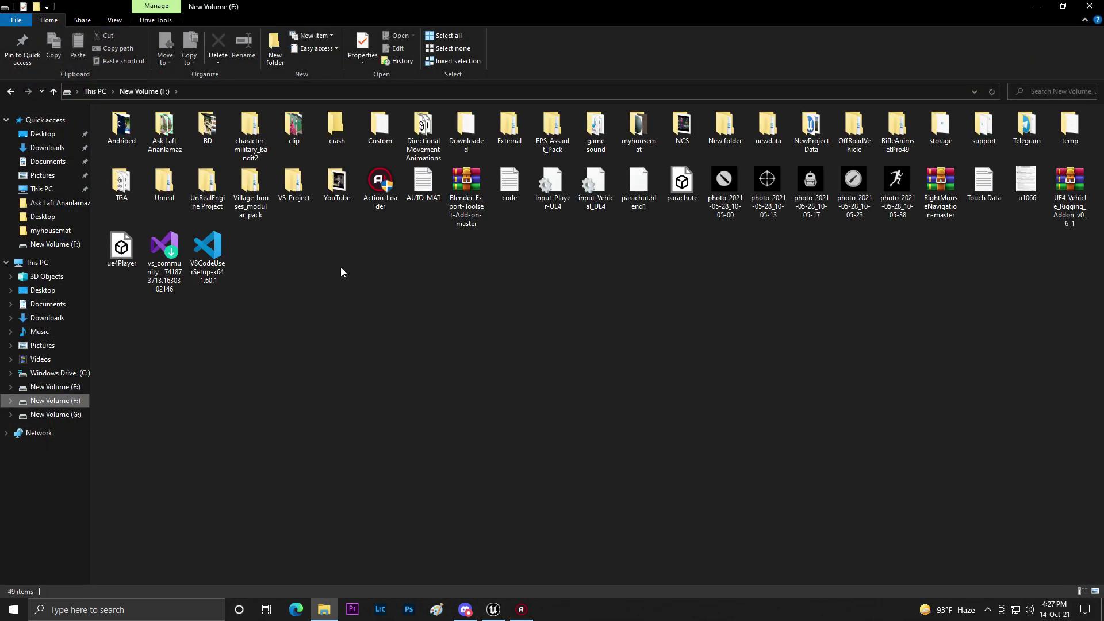
{"action": "double_click", "coordinate": [210, 198]}
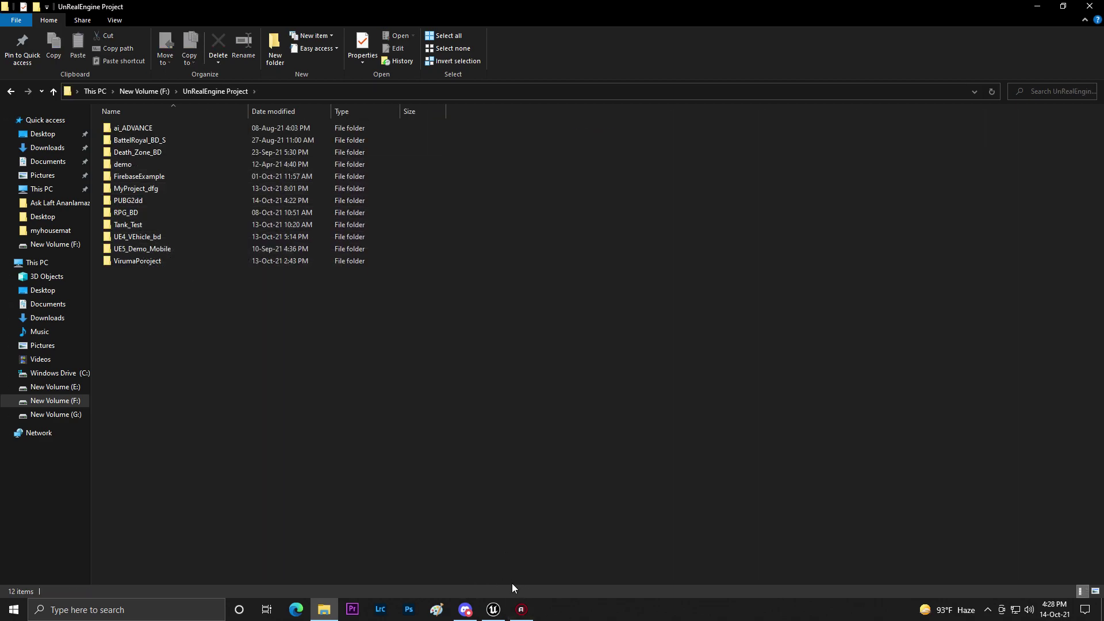
{"action": "left_click", "coordinate": [493, 610]}
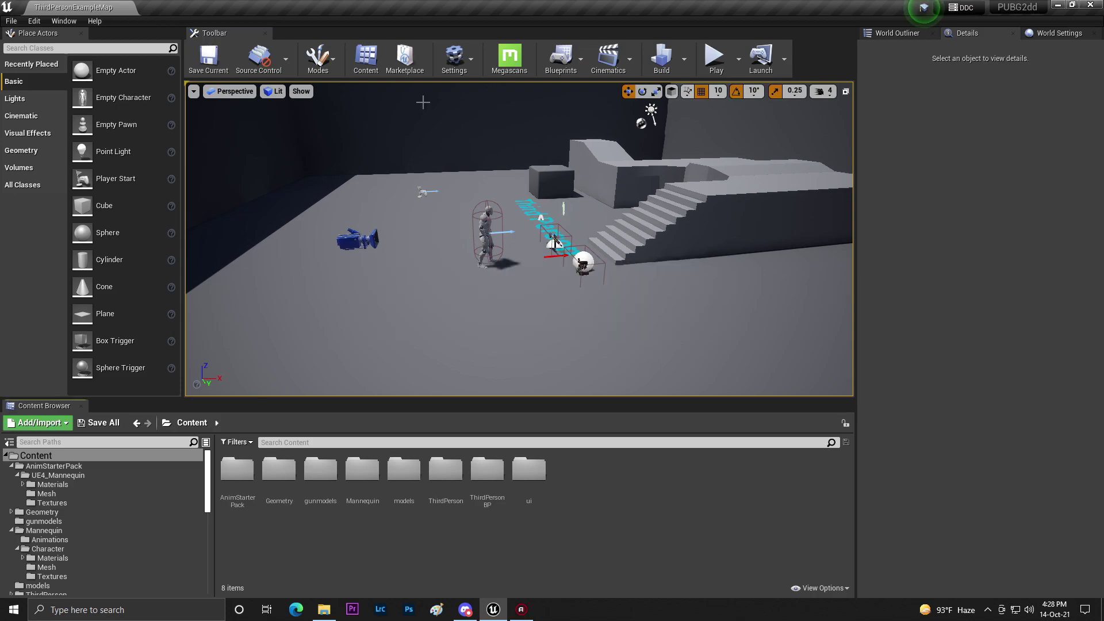
{"action": "key", "text": "alt+F4"}
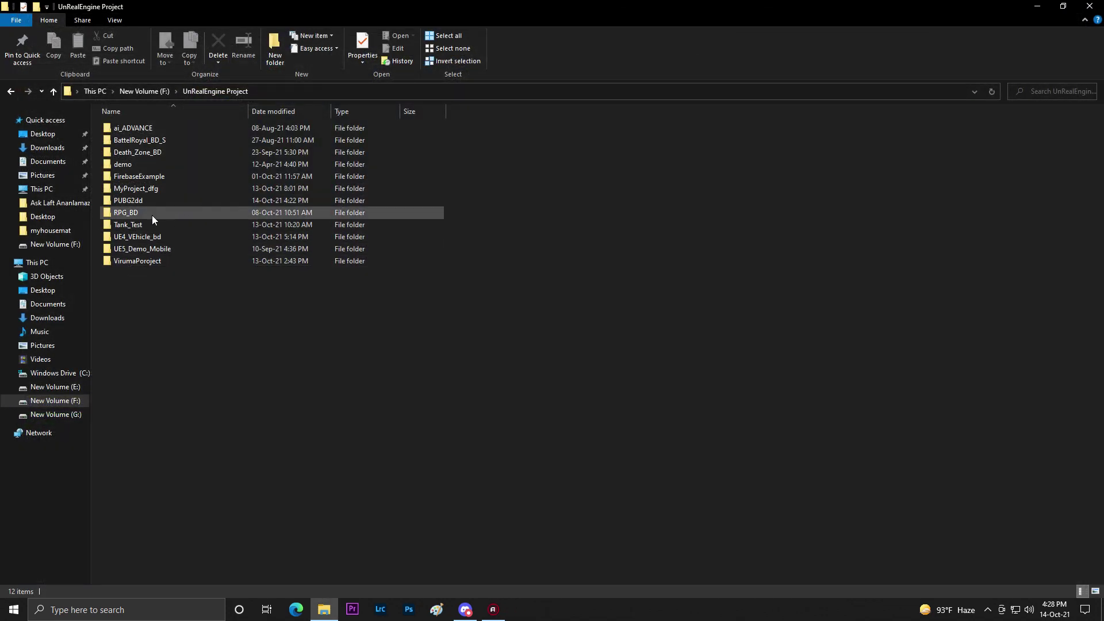
- Delete the AnimStarterPack folder from the PUBG2dd project's Content folder on disk
{"action": "double_click", "coordinate": [130, 202]}
{"action": "double_click", "coordinate": [143, 141]}
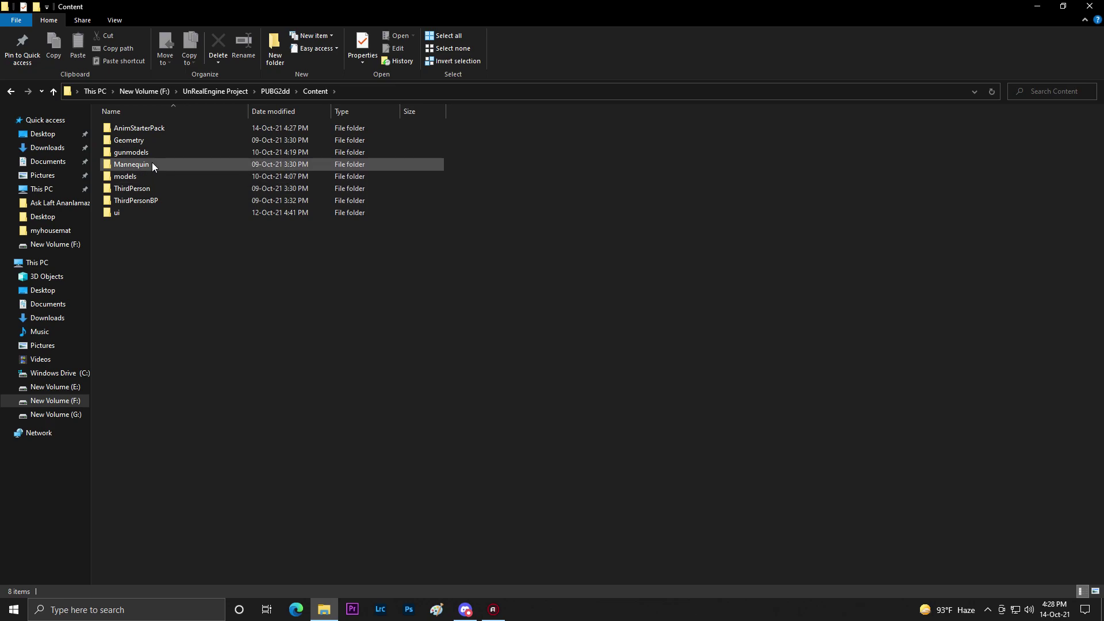
{"action": "right_click", "coordinate": [161, 131]}
{"action": "left_click", "coordinate": [61, 436]}
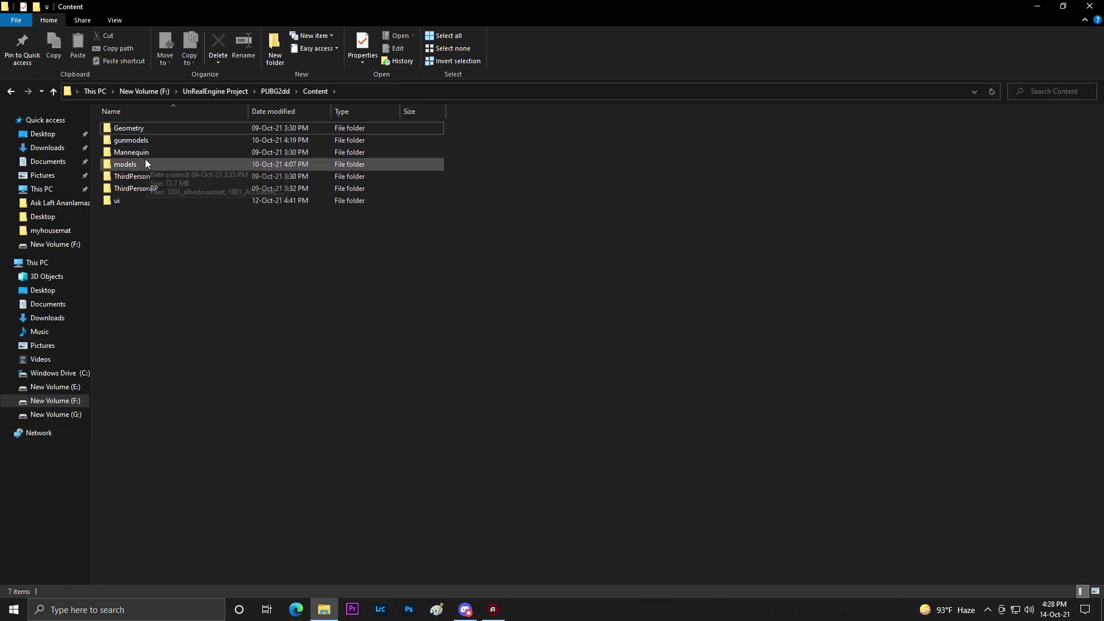
- Minimize File Explorer and empty the Recycle Bin on the desktop
{"action": "left_click", "coordinate": [1038, 7]}
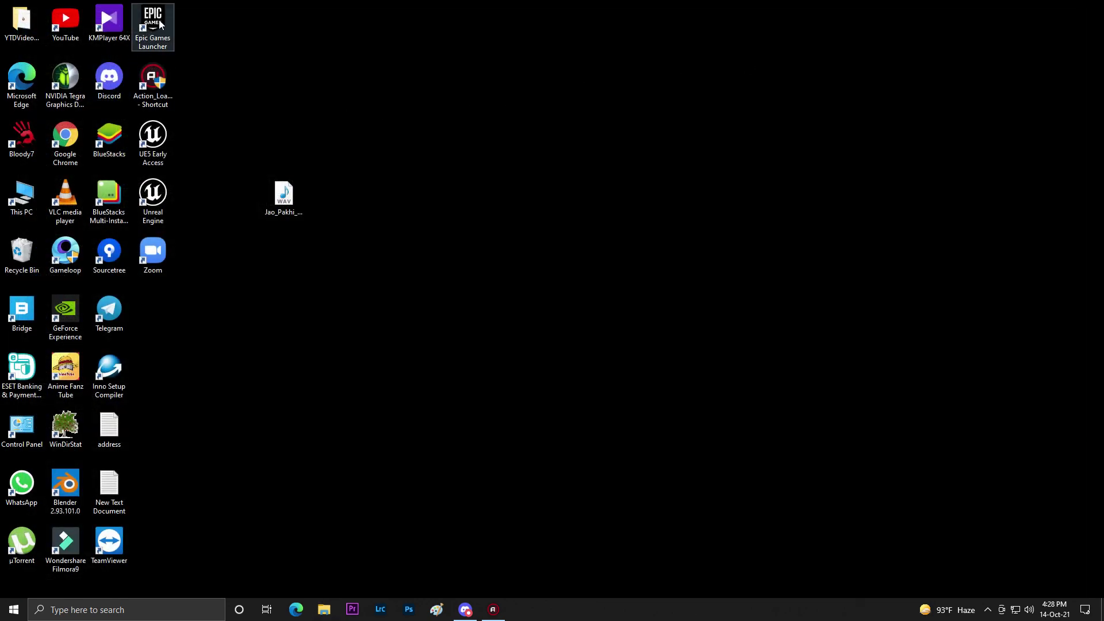
{"action": "right_click", "coordinate": [13, 258]}
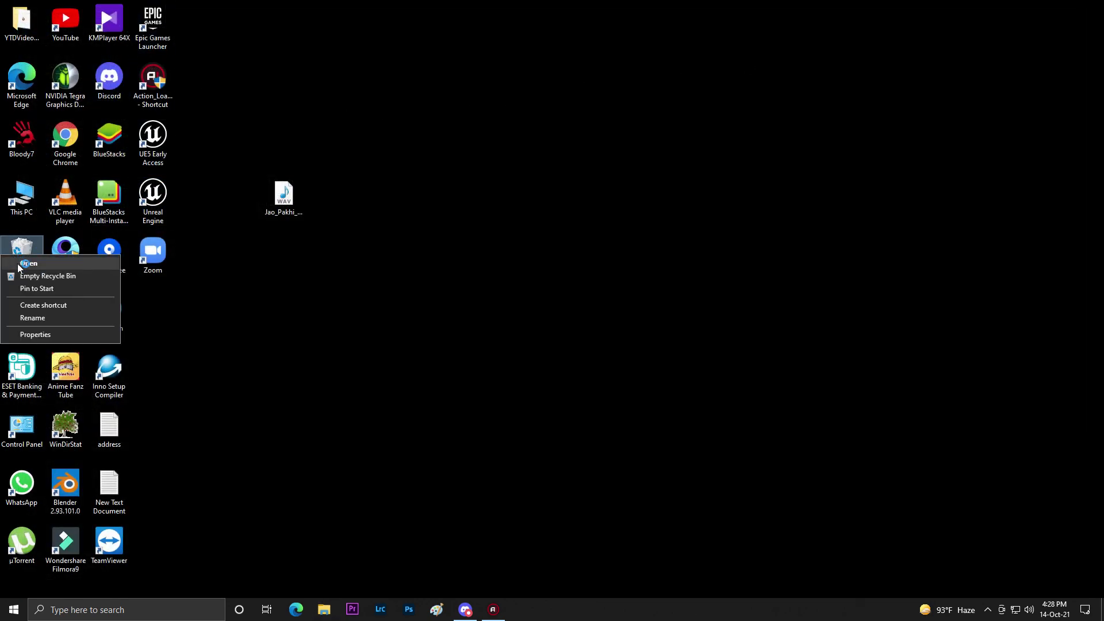
{"action": "left_click", "coordinate": [27, 279]}
{"action": "left_click", "coordinate": [601, 353]}
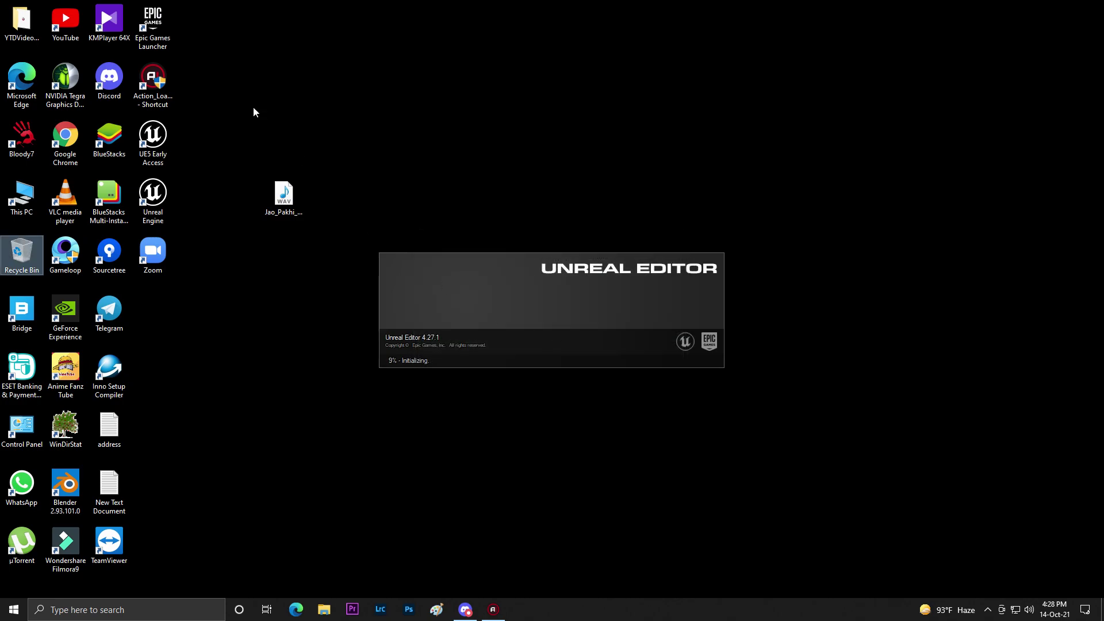
- Reopen the PUBG2dd project, locate the Animation Starter Pack in the Epic Games Launcher's Library vault, and return to the Unreal Editor
{"action": "double_click", "coordinate": [170, 29]}
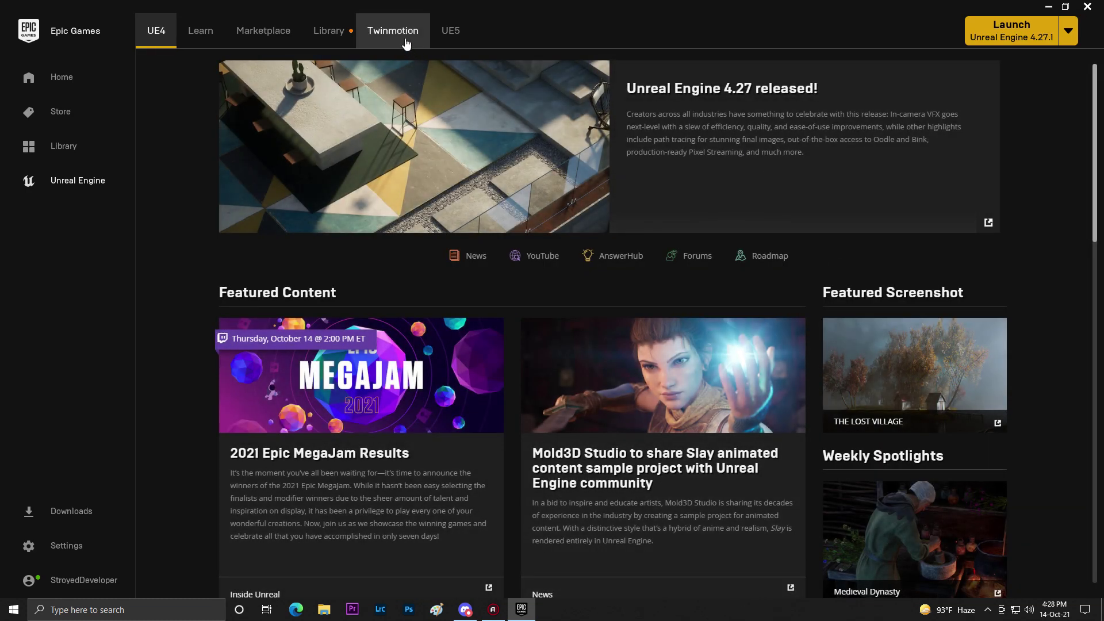
{"action": "left_click", "coordinate": [329, 30]}
{"action": "scroll", "coordinate": [805, 425], "scroll_direction": "down", "scroll_amount": 3}
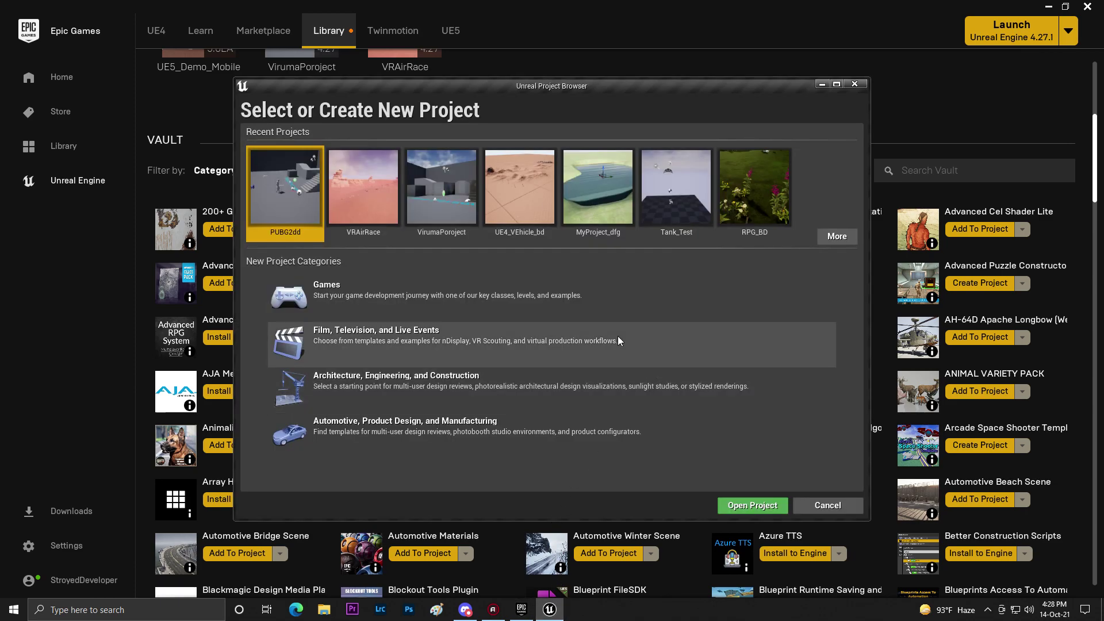
{"action": "left_click", "coordinate": [768, 507]}
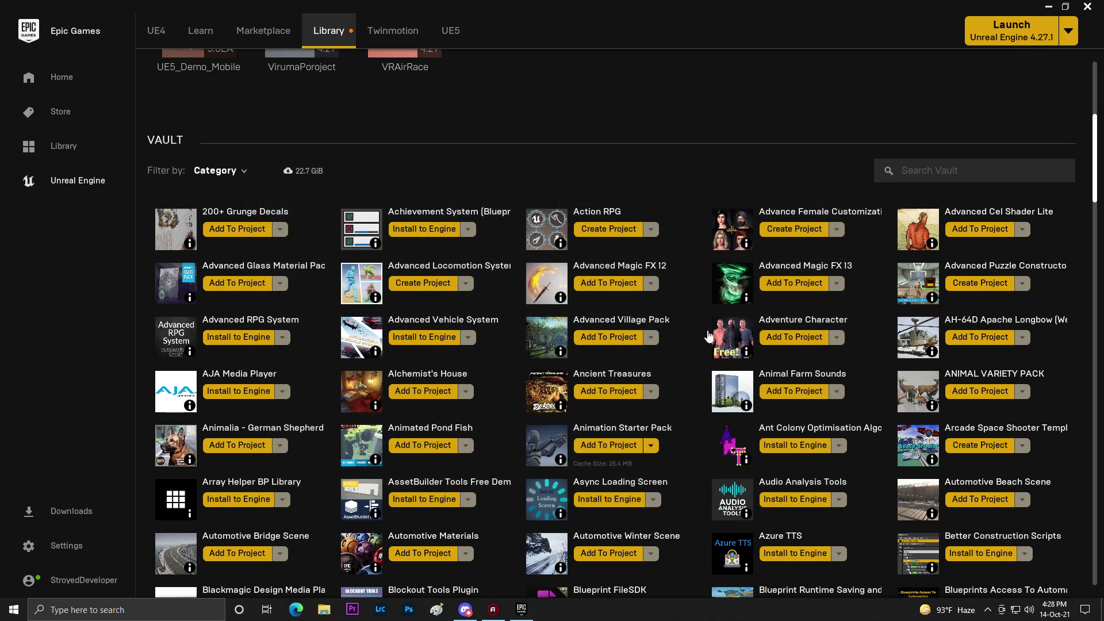
{"action": "scroll", "coordinate": [1065, 191], "scroll_direction": "down", "scroll_amount": 2}
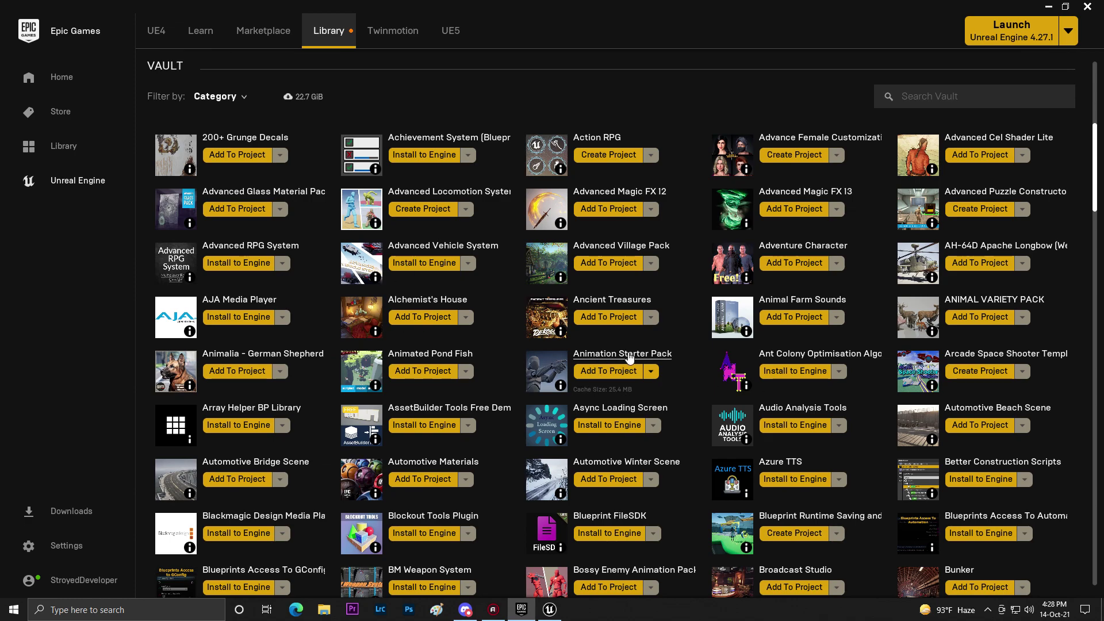
{"action": "left_click", "coordinate": [1048, 7]}
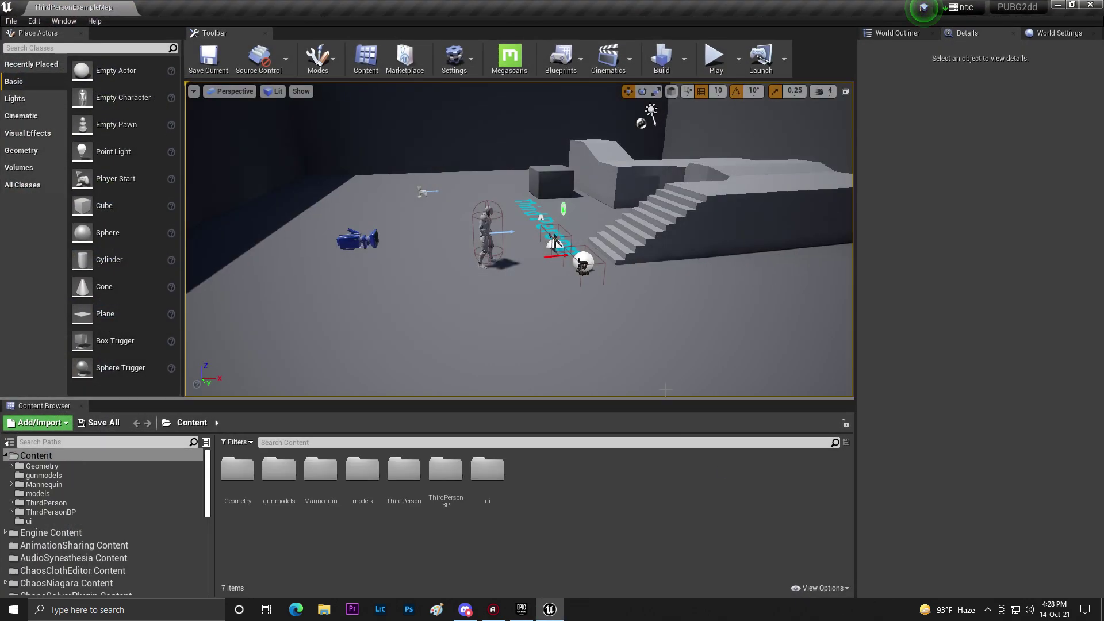
- Play-test the reopened PUBG2dd project with the character picking up the rifle, and stop playing
{"action": "left_click", "coordinate": [718, 62]}
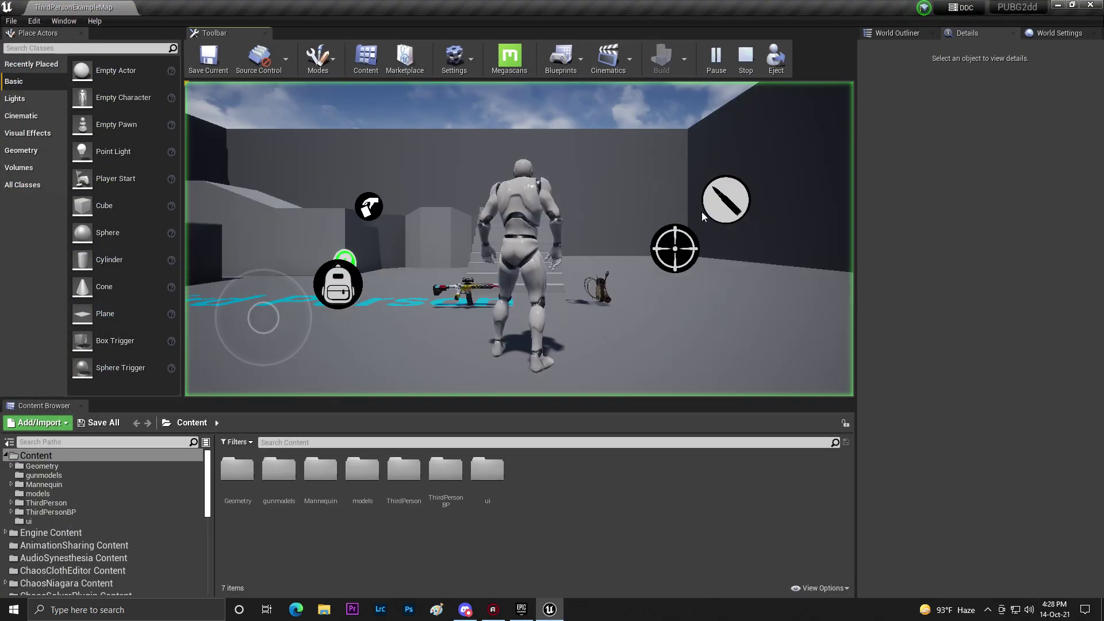
{"action": "key", "text": "w"}
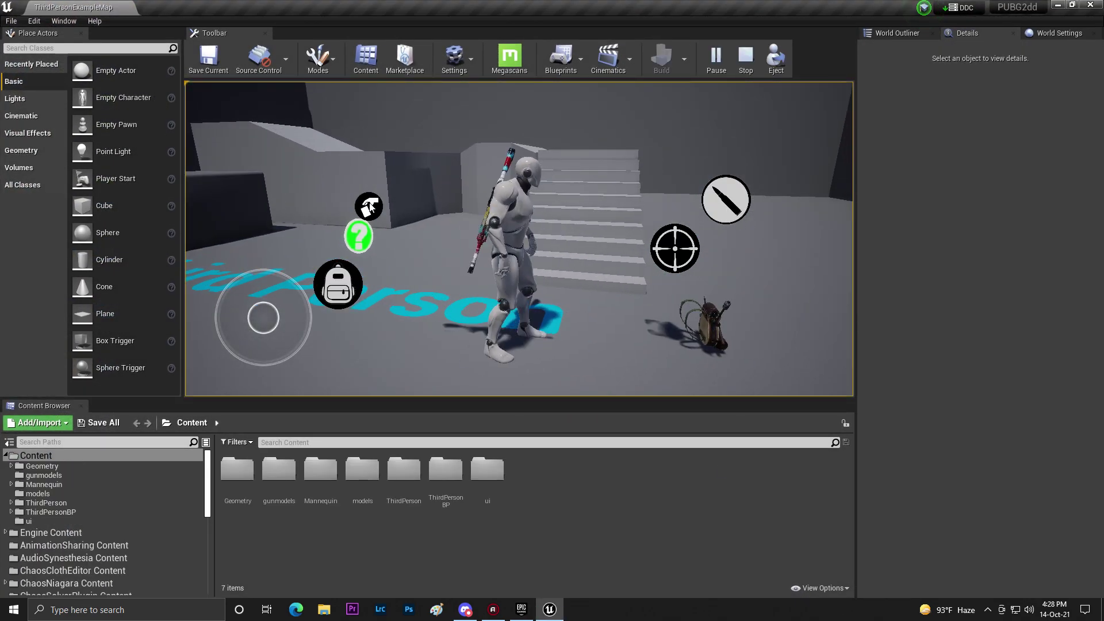
{"action": "key", "text": "Escape"}
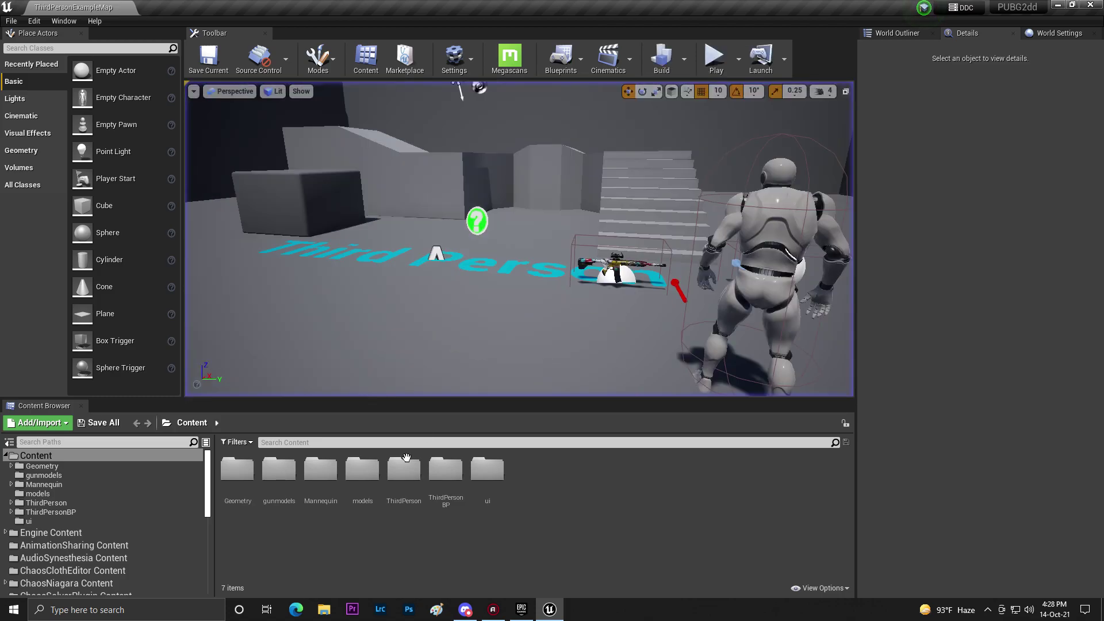
- Add the Animation Starter Pack, version 4.26, to the PUBG2dd project from the Epic Games Launcher, showing all projects, and close the launcher
{"action": "left_click", "coordinate": [522, 609]}
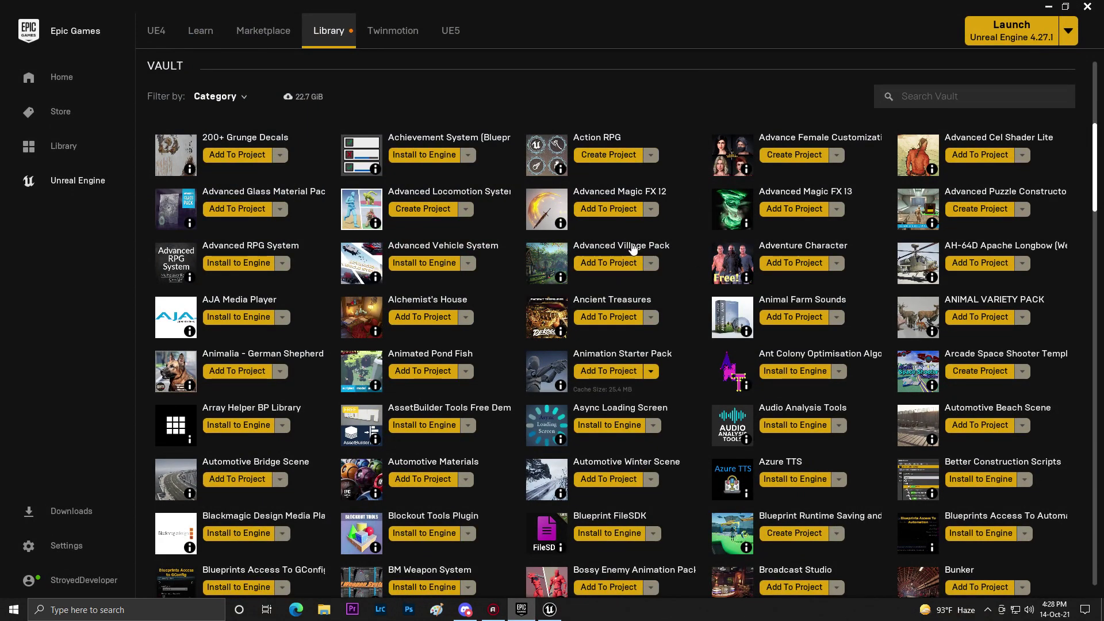
{"action": "left_click", "coordinate": [601, 375]}
{"action": "left_click", "coordinate": [638, 193]}
{"action": "scroll", "coordinate": [517, 327], "scroll_direction": "down", "scroll_amount": 4}
{"action": "scroll", "coordinate": [640, 303], "scroll_direction": "up", "scroll_amount": 2}
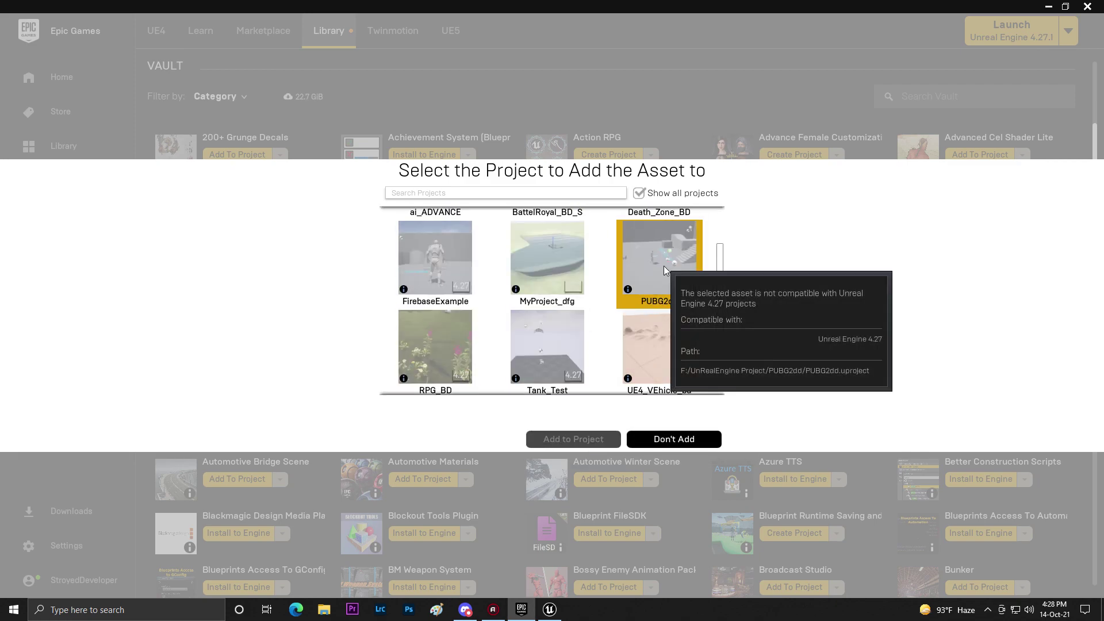
{"action": "left_click", "coordinate": [661, 262]}
{"action": "left_click", "coordinate": [477, 416]}
{"action": "left_click", "coordinate": [469, 395]}
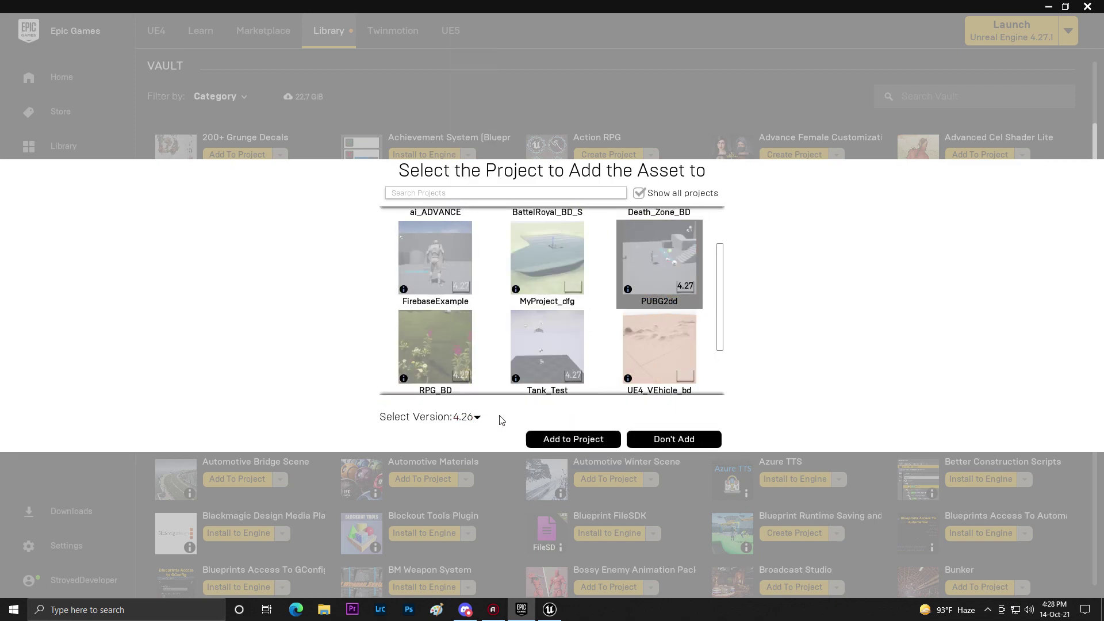
{"action": "left_click", "coordinate": [575, 439]}
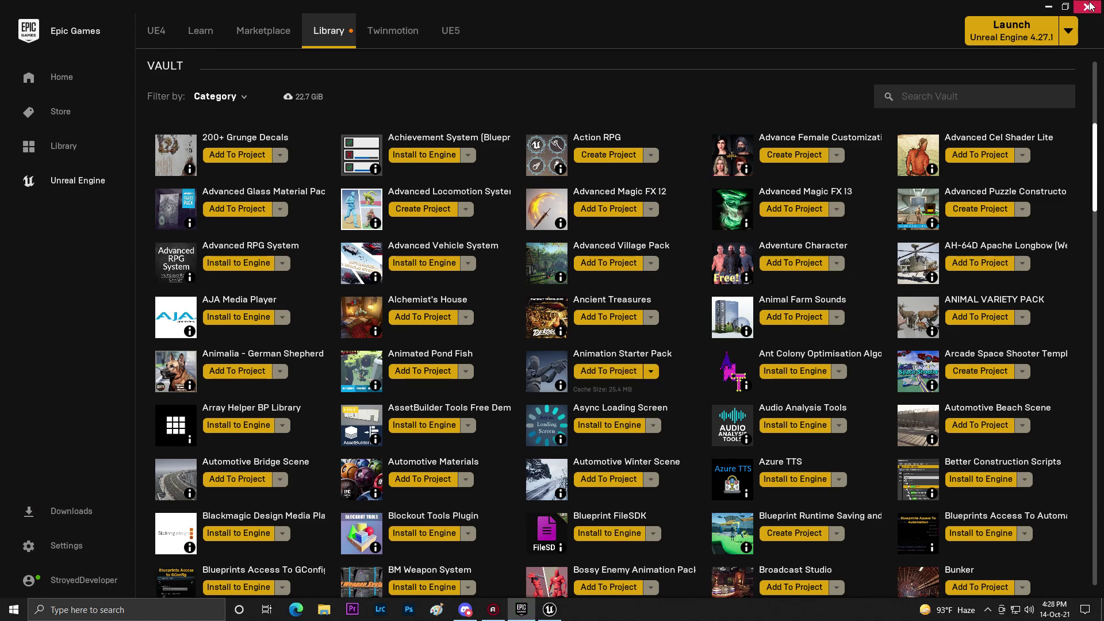
{"action": "left_click", "coordinate": [1089, 6]}
- Assign the Humanoid rig to UE4_Mannequin_Skeleton in AnimStarterPack/UE4_Mannequin/Mesh and close the skeleton editor
{"action": "double_click", "coordinate": [237, 467]}
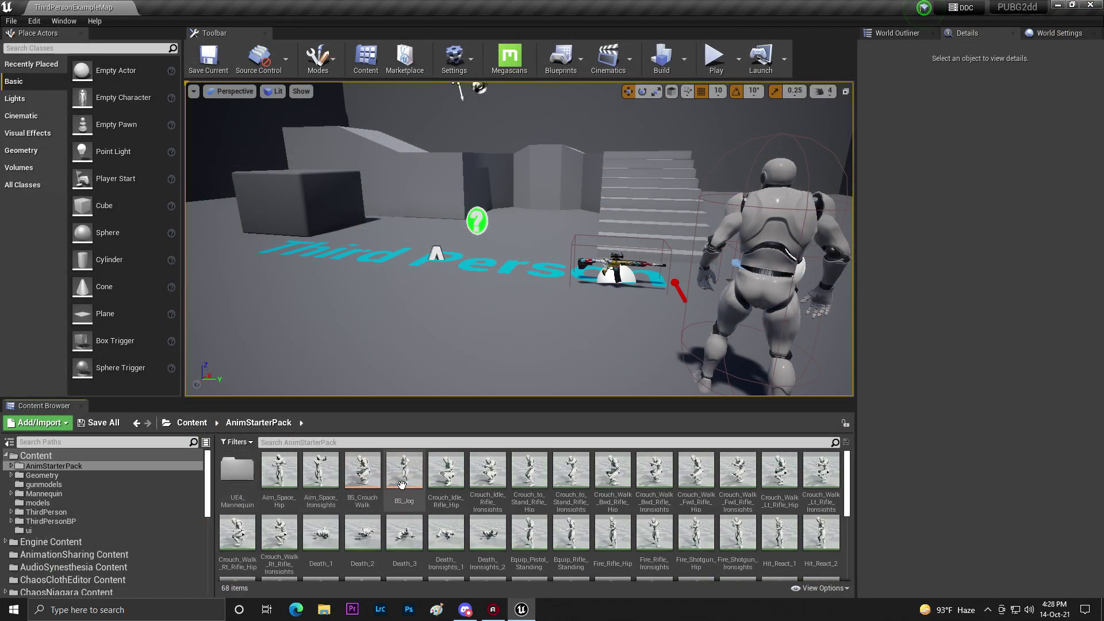
{"action": "double_click", "coordinate": [237, 469]}
{"action": "double_click", "coordinate": [279, 469]}
{"action": "left_click", "coordinate": [320, 469]}
{"action": "double_click", "coordinate": [320, 466]}
{"action": "left_click", "coordinate": [157, 285]}
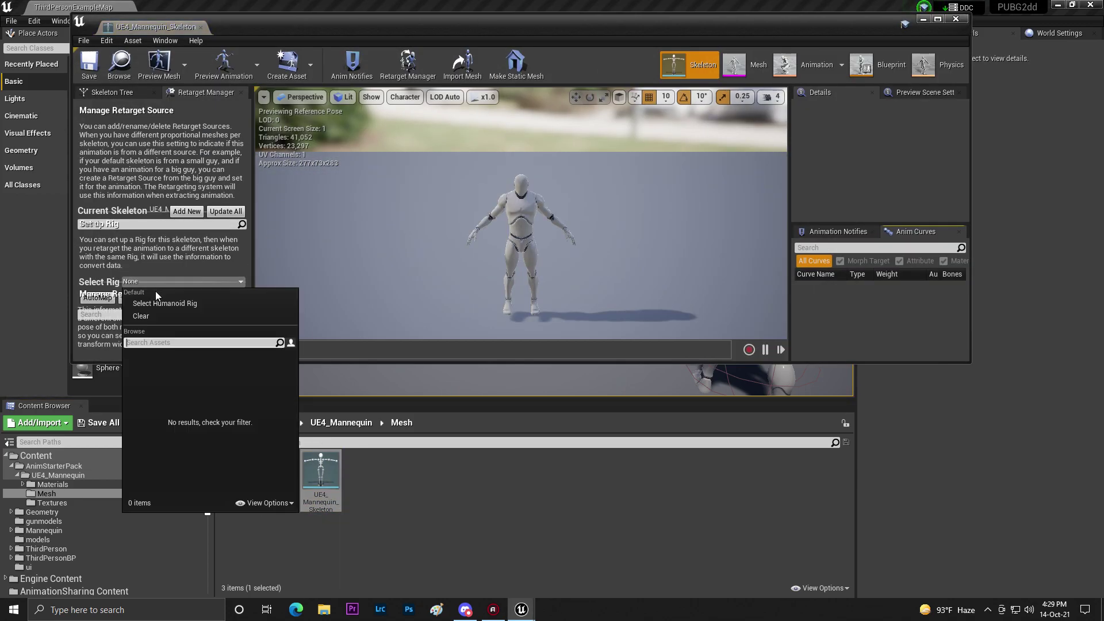
{"action": "left_click", "coordinate": [164, 303]}
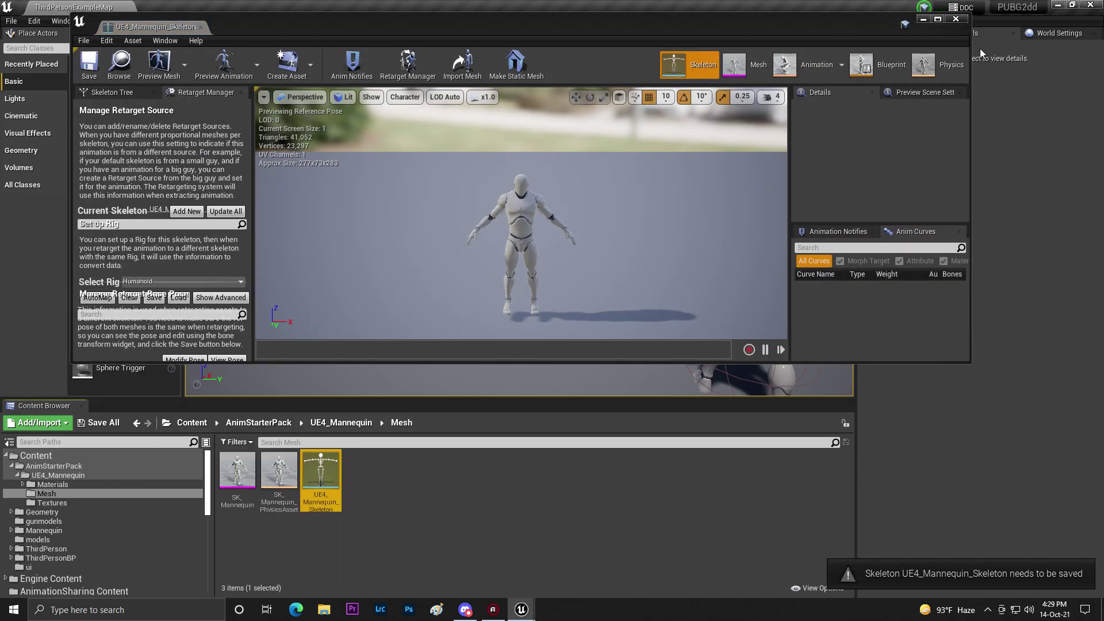
{"action": "left_click", "coordinate": [957, 20]}
- Preview the Crouch_Walk_Rt_Rifle_Ironsights animation in the AnimStarterPack folder and close its editor
{"action": "left_click", "coordinate": [282, 427]}
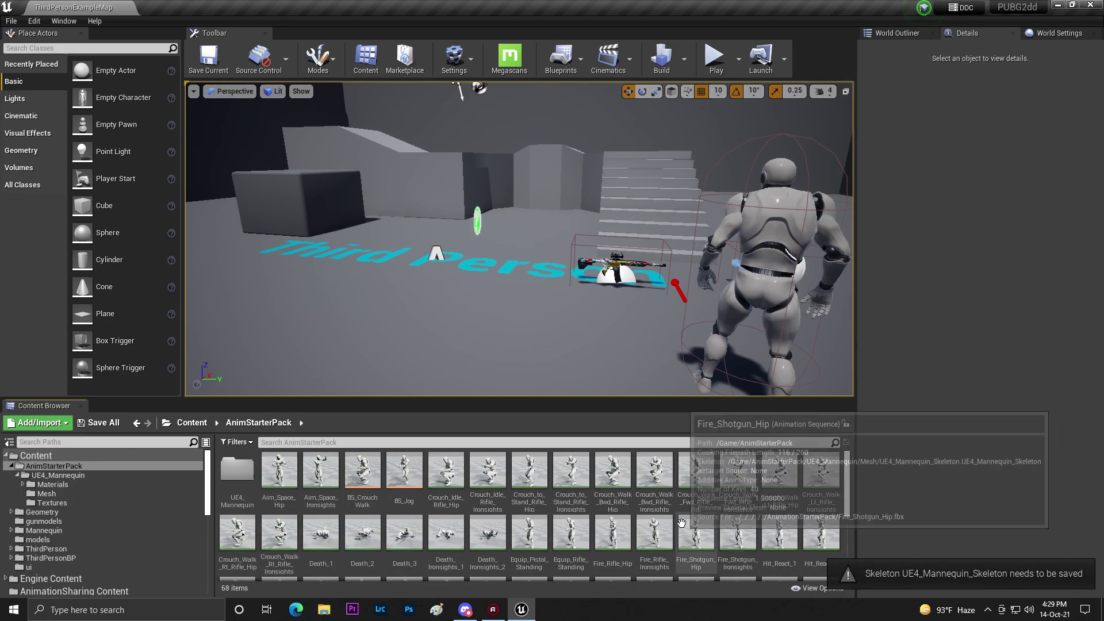
{"action": "scroll", "coordinate": [595, 512], "scroll_direction": "down", "scroll_amount": 3}
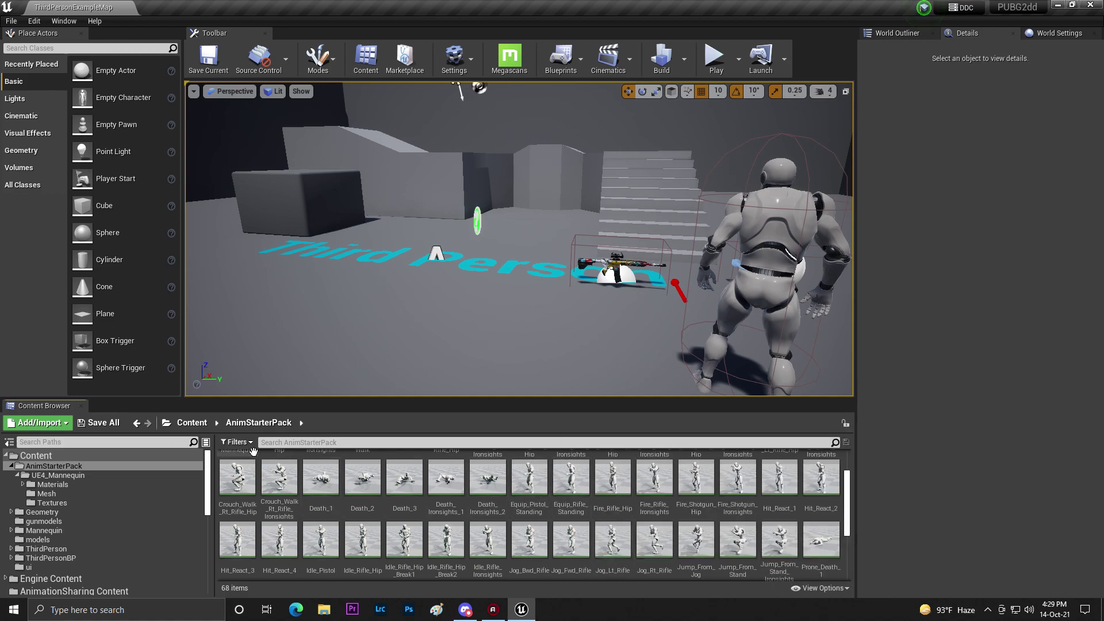
{"action": "right_click", "coordinate": [285, 478]}
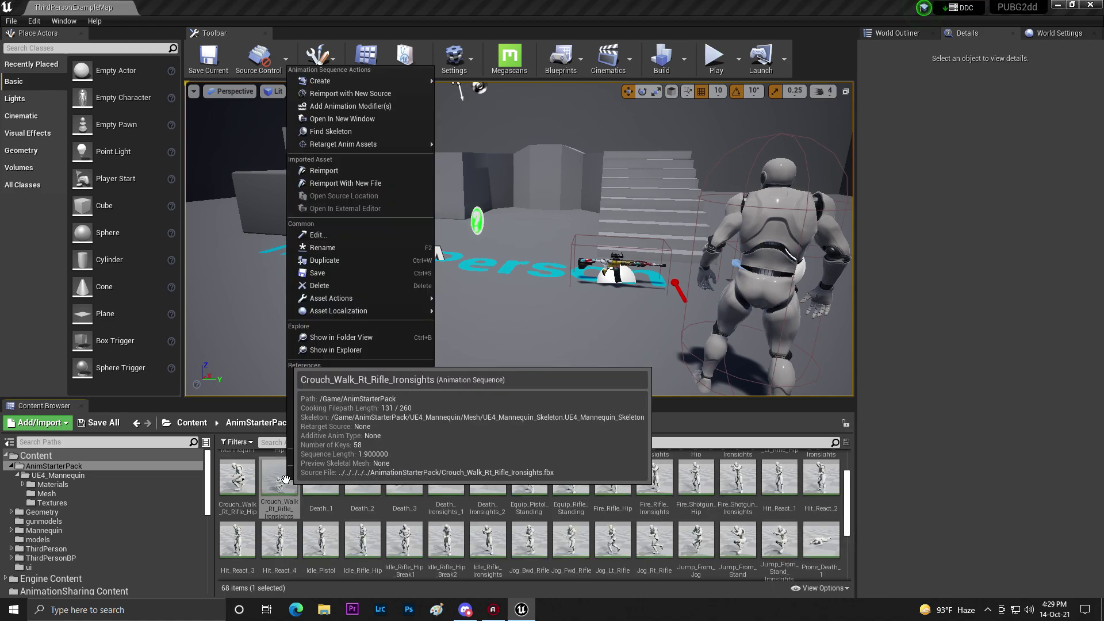
{"action": "left_click", "coordinate": [313, 87]}
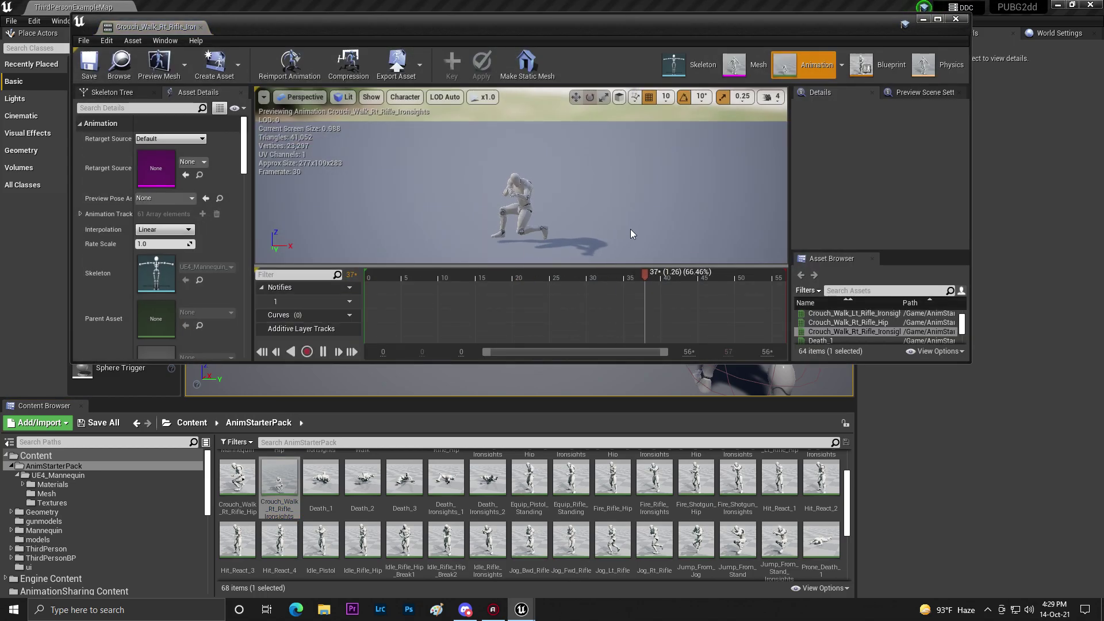
{"action": "left_click", "coordinate": [956, 19]}
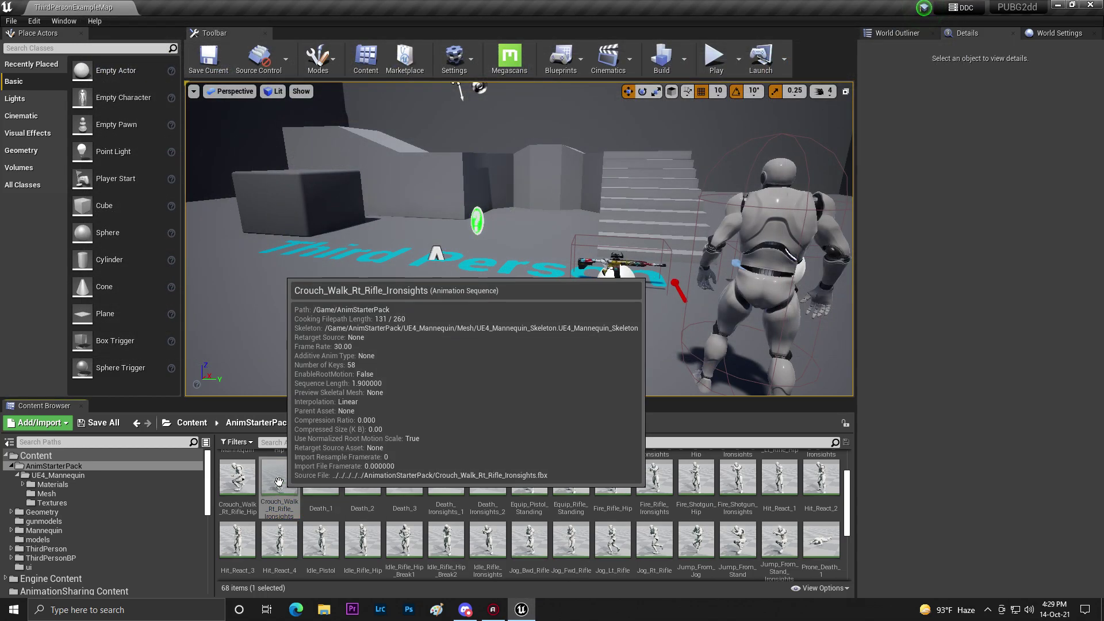
- Duplicate and retarget Crouch_Walk_Rt_Rifle_Ironsights to Player_Skleton, and save all modified assets
{"action": "right_click", "coordinate": [280, 479]}
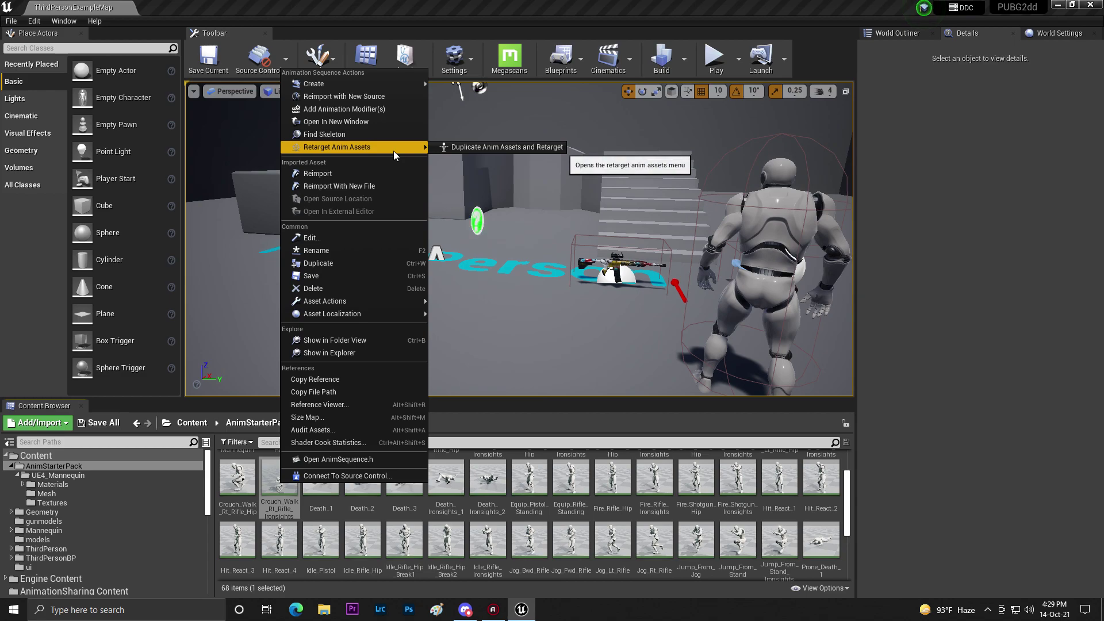
{"action": "left_click", "coordinate": [469, 148]}
{"action": "left_click", "coordinate": [329, 222]}
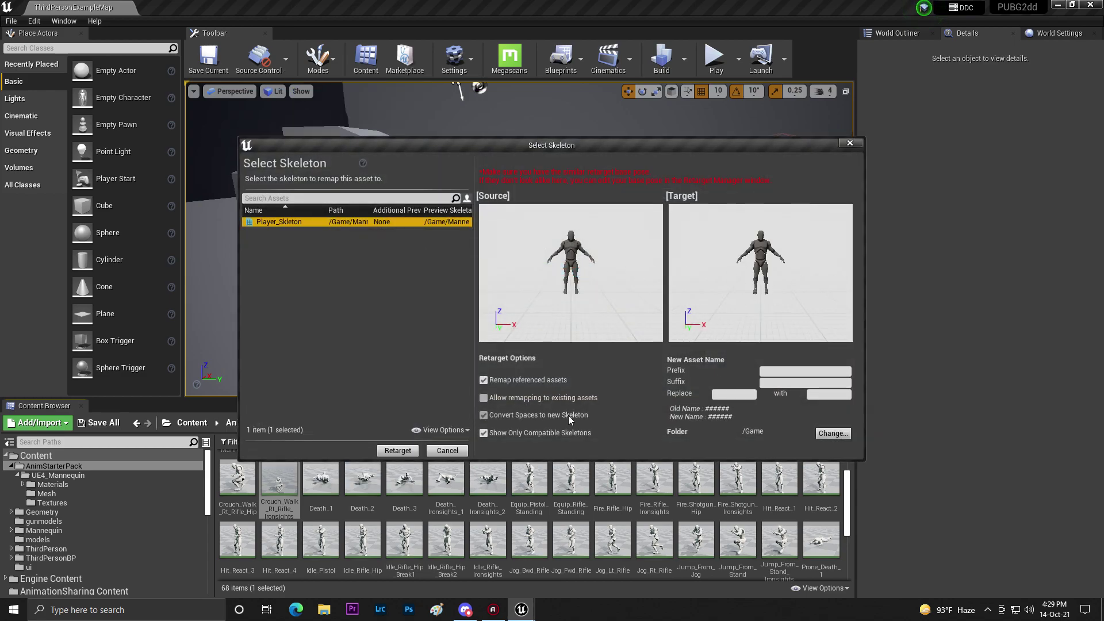
{"action": "left_click", "coordinate": [397, 451]}
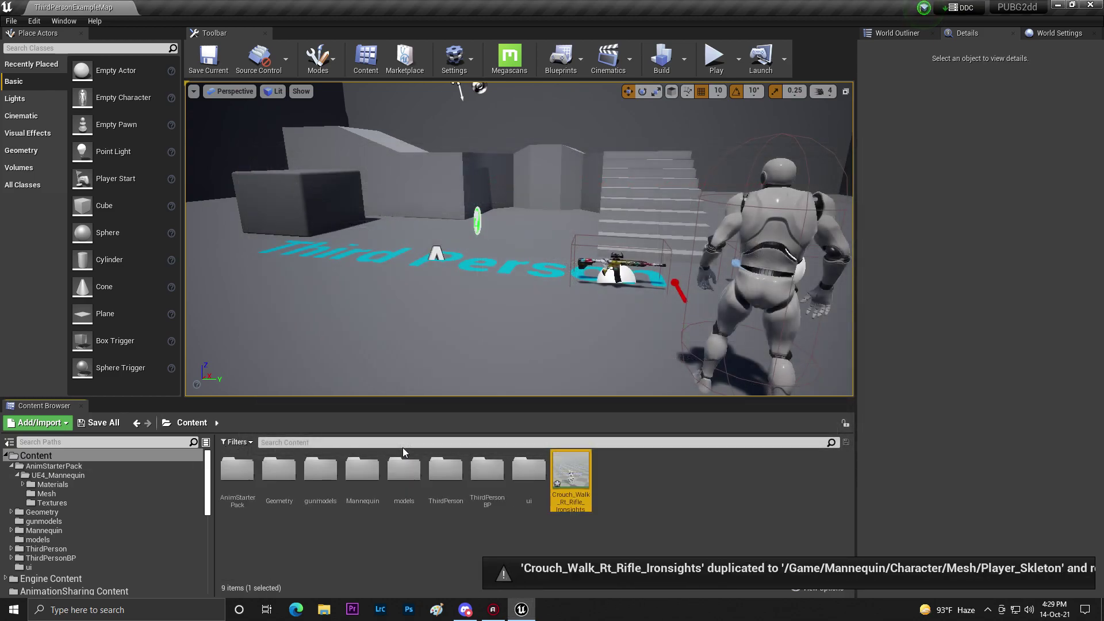
{"action": "left_click", "coordinate": [114, 427]}
{"action": "left_click", "coordinate": [652, 410]}
- Inspect the retargeted Crouch_Walk_Rt_Rifle_Ironsights animation up close in a maximized editor, and close it
{"action": "double_click", "coordinate": [571, 470]}
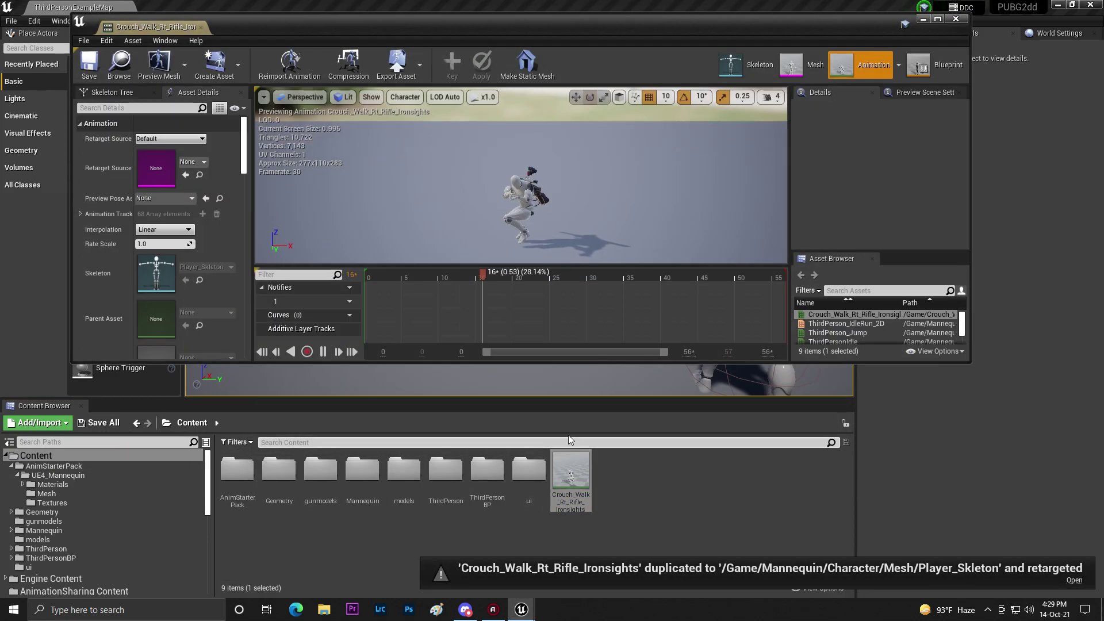
{"action": "left_click", "coordinate": [938, 21]}
{"action": "scroll", "coordinate": [552, 238], "scroll_direction": "up", "scroll_amount": 8}
{"action": "right_click_drag", "start_coordinate": [552, 239], "coordinate": [402, 219]}
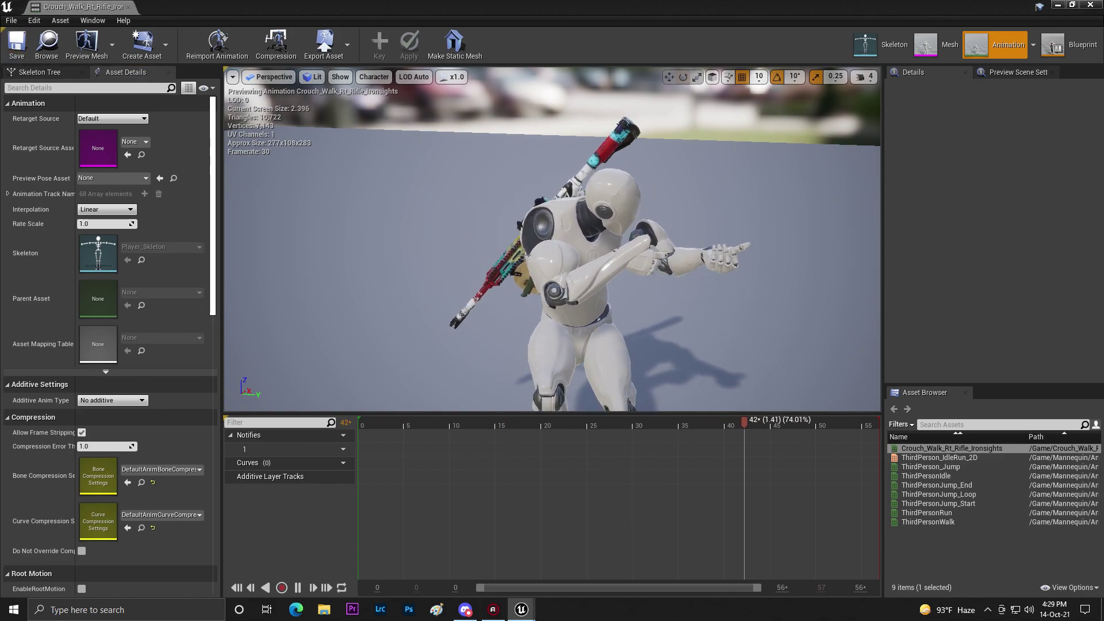
{"action": "left_click", "coordinate": [1092, 5]}
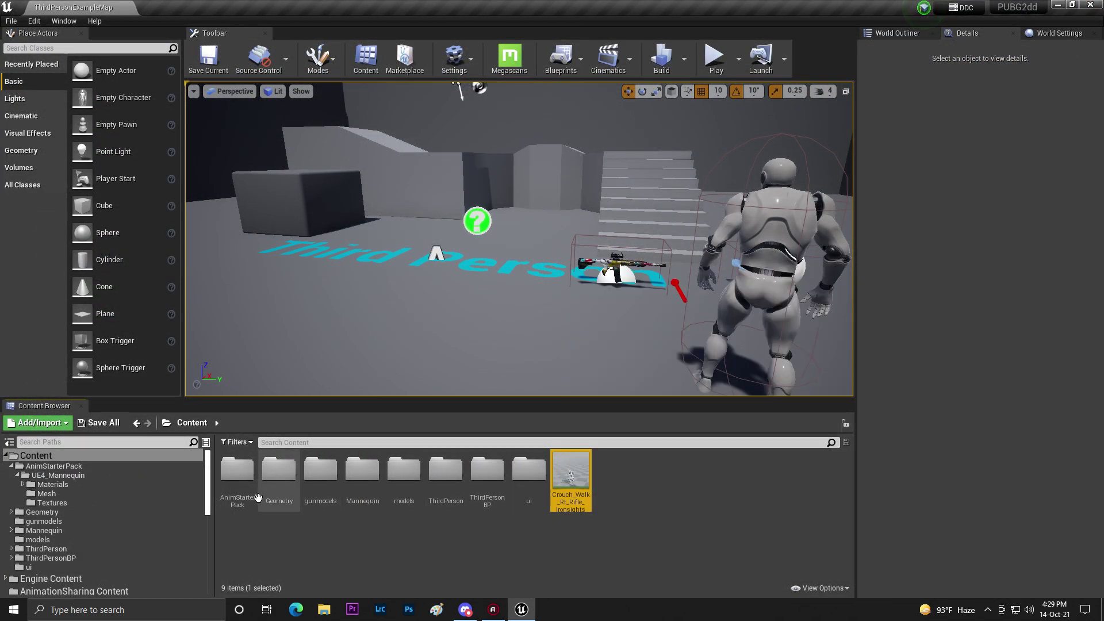
- Auto-map the Humanoid rig bones of UE4_Mannequin_Skeleton in AnimStarterPack's Mesh folder and save the skeleton
{"action": "double_click", "coordinate": [237, 475]}
{"action": "double_click", "coordinate": [237, 472]}
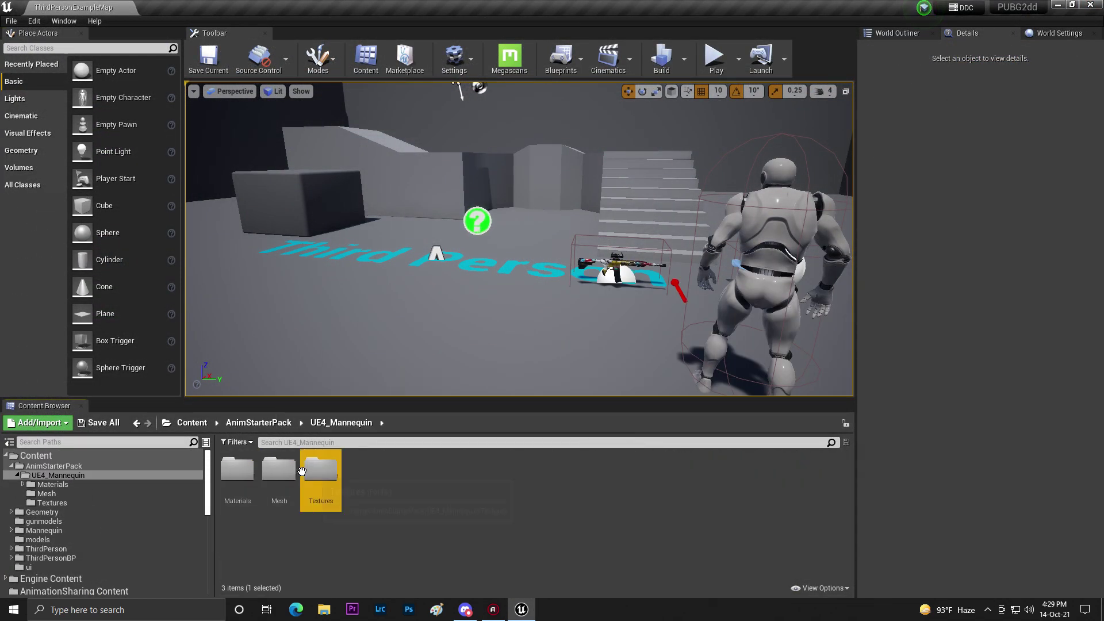
{"action": "double_click", "coordinate": [316, 469]}
{"action": "left_click", "coordinate": [314, 466]}
{"action": "double_click", "coordinate": [313, 466]}
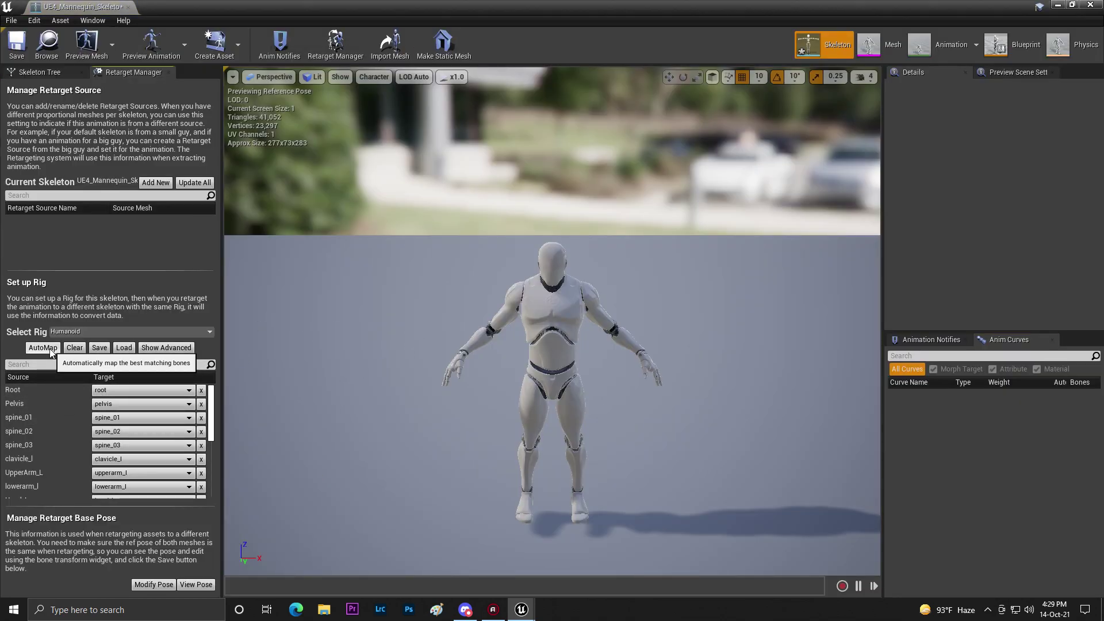
{"action": "left_click", "coordinate": [17, 49]}
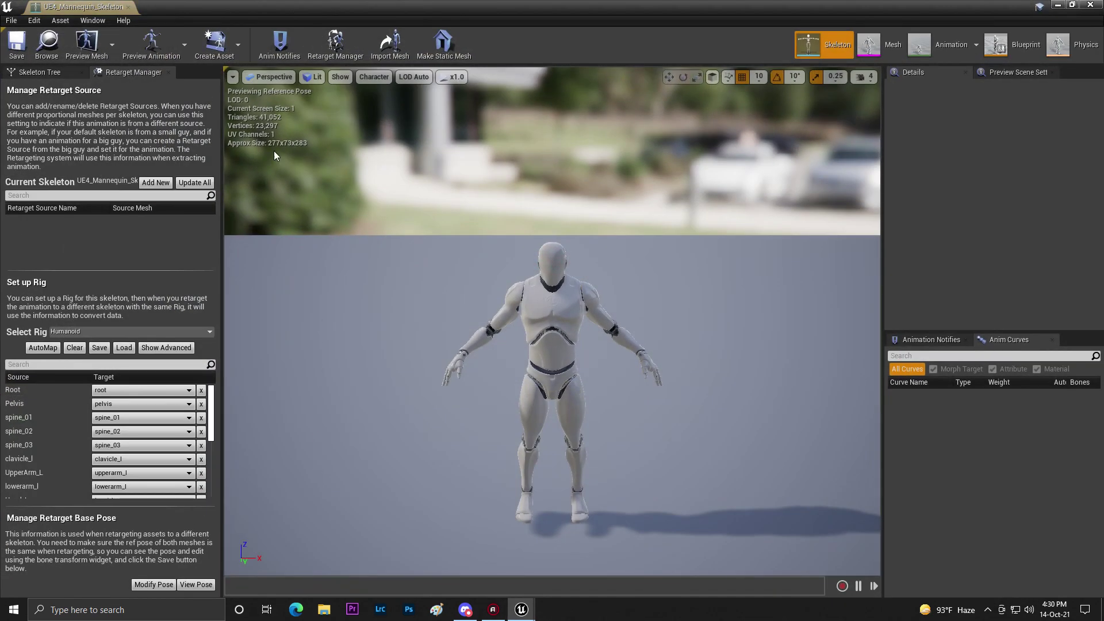
{"action": "left_click", "coordinate": [335, 43]}
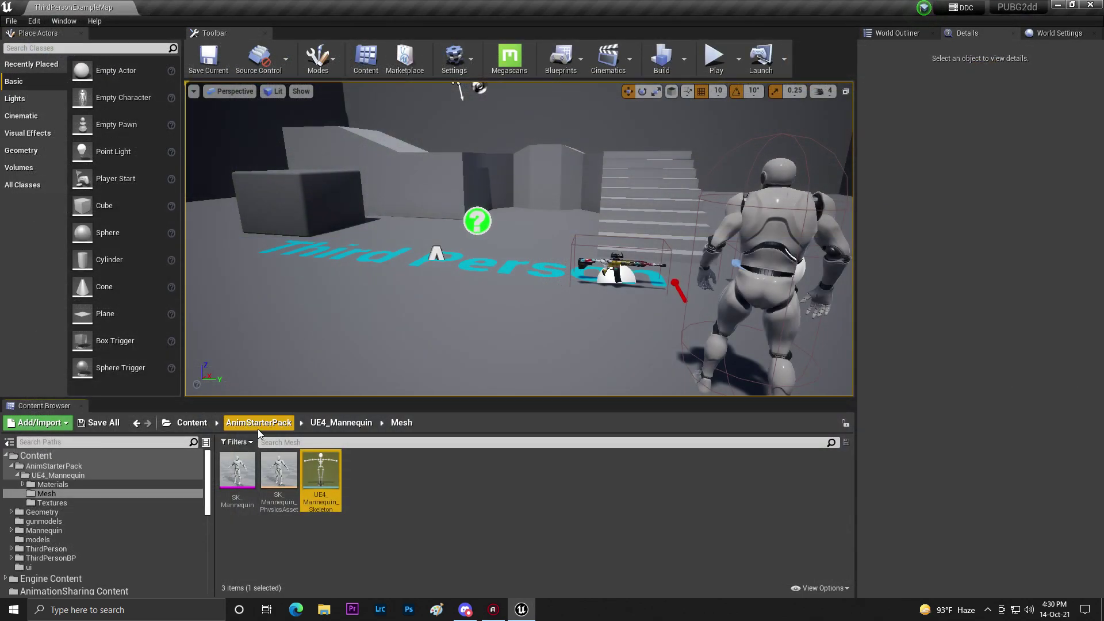
- Auto-map the Humanoid rig bones of Player_Skleton in Mannequin/Character/Mesh, save the skeleton and minimize its editor
{"action": "left_click", "coordinate": [65, 532]}
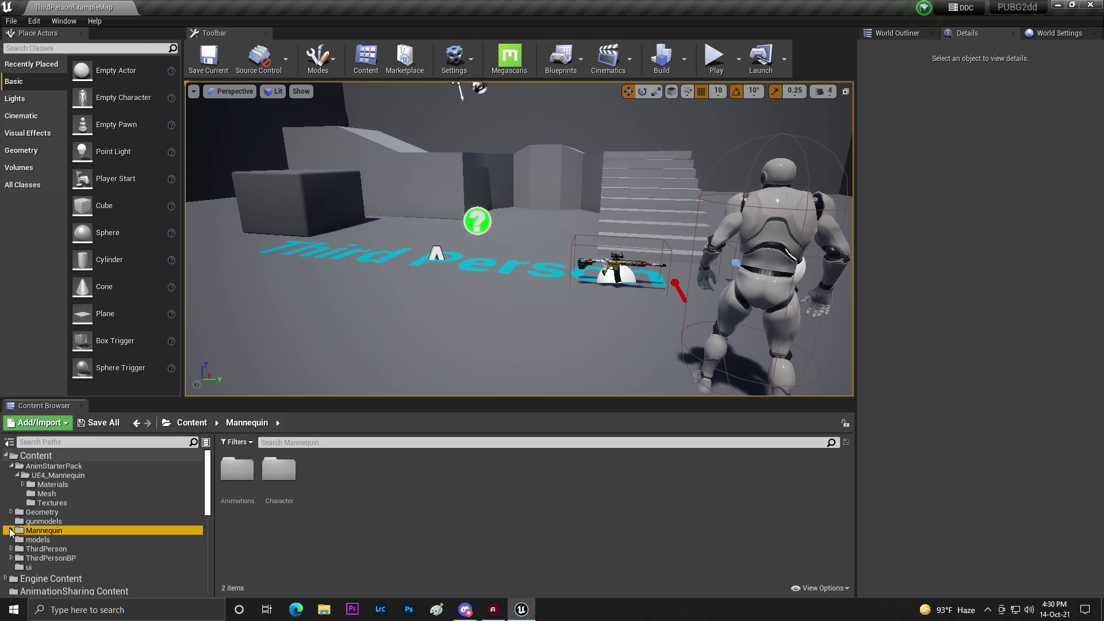
{"action": "left_click", "coordinate": [58, 550]}
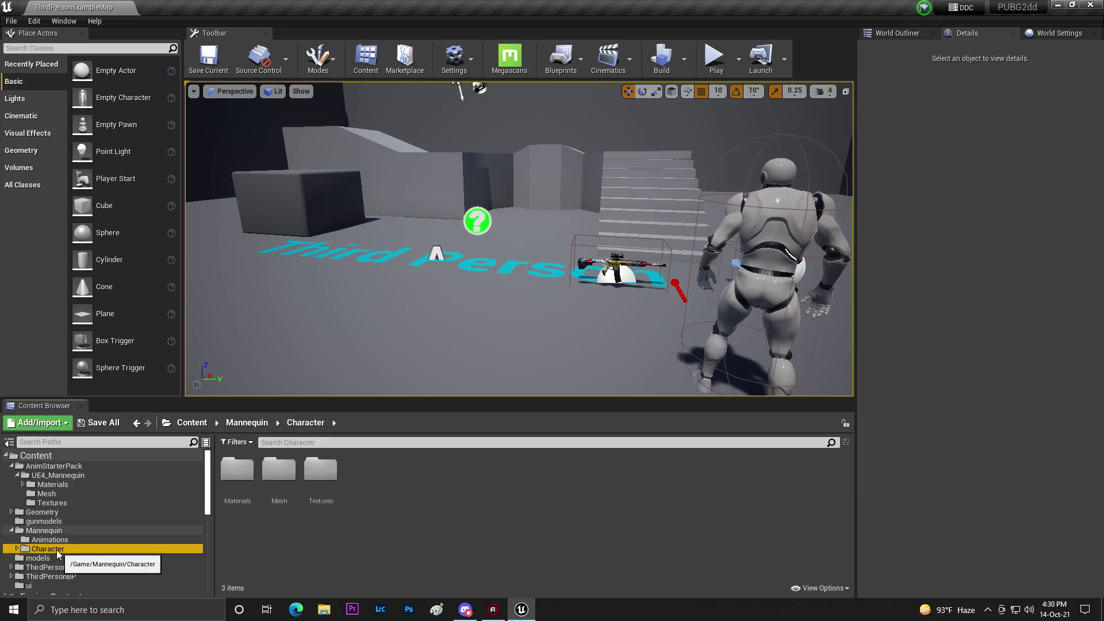
{"action": "left_click", "coordinate": [60, 567]}
{"action": "double_click", "coordinate": [236, 473]}
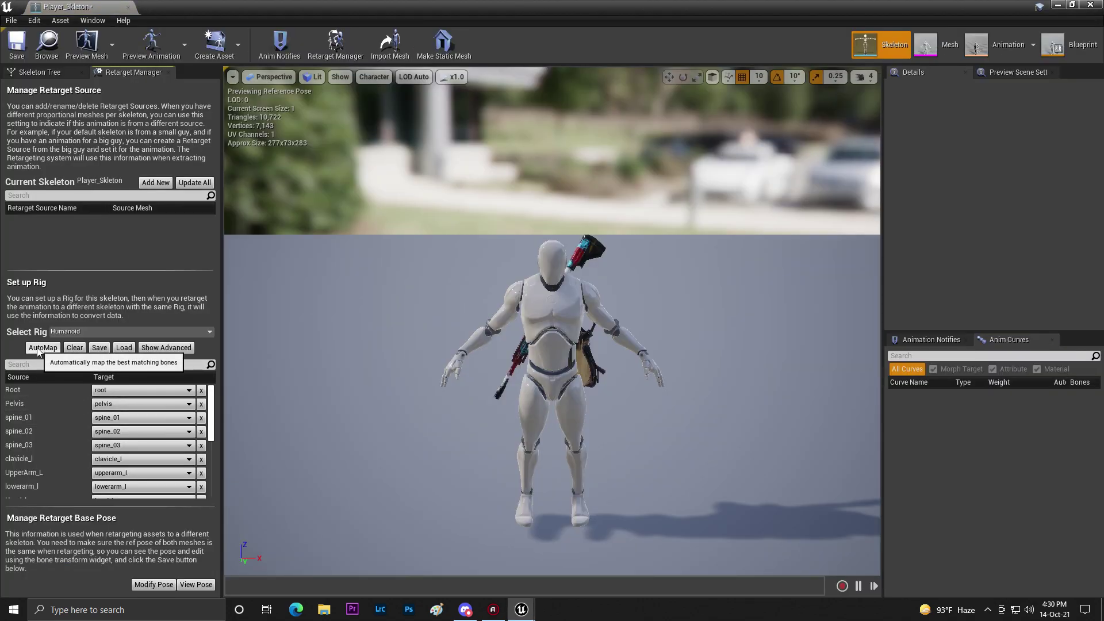
{"action": "left_click", "coordinate": [16, 53]}
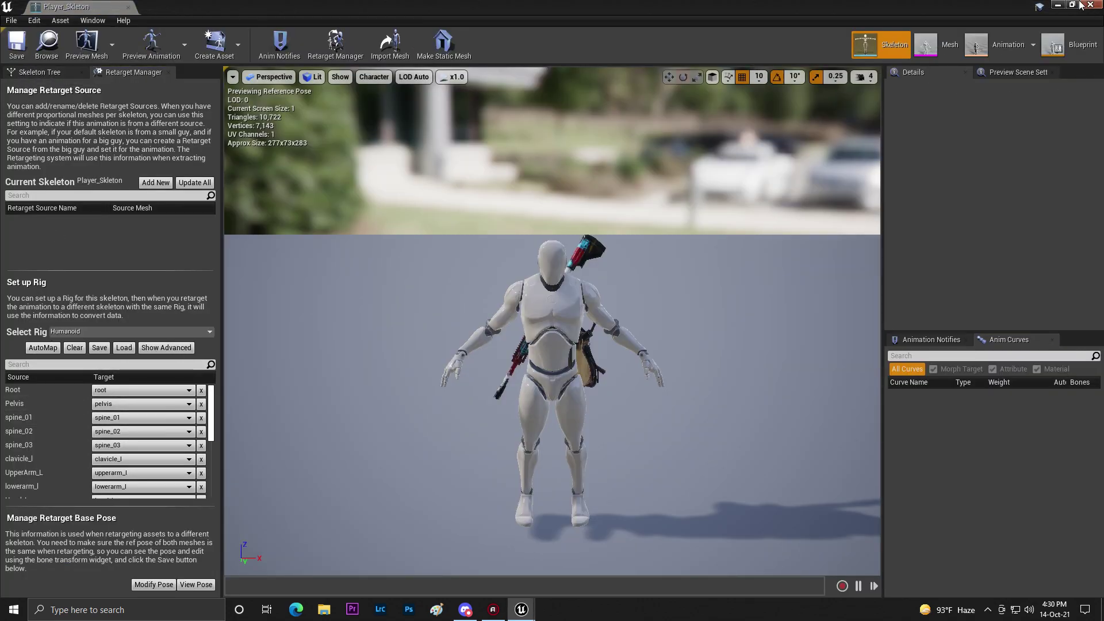
{"action": "left_click", "coordinate": [1058, 5]}
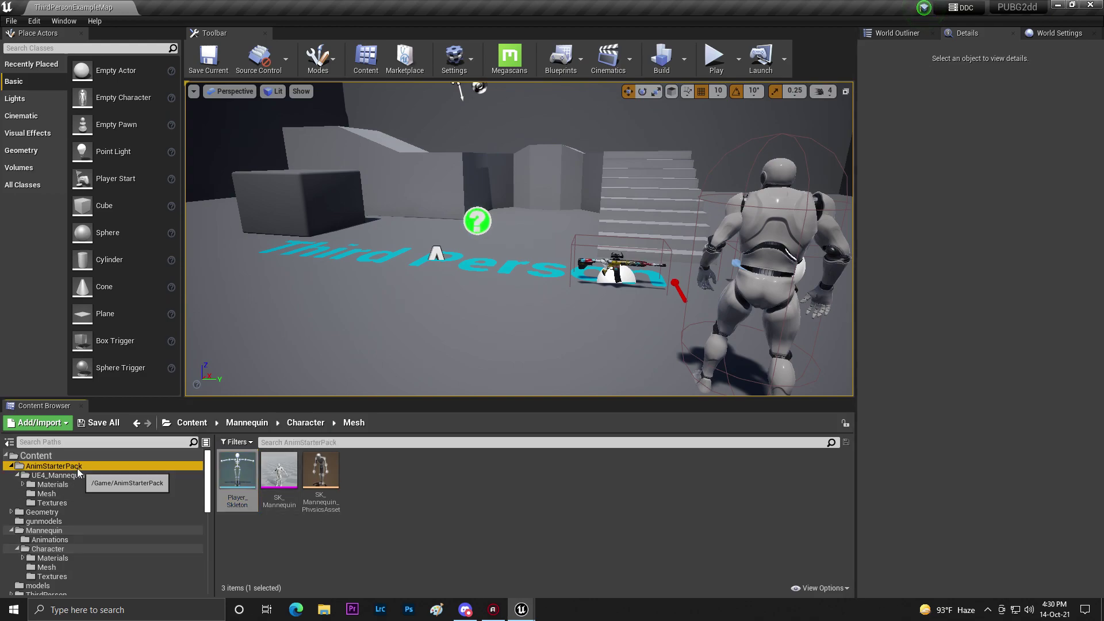
- Duplicate AnimStarterPack's Crouch_Walk_Lt_Rifle_Ironsights animation and retarget the copy to Player_Skleton
{"action": "left_click", "coordinate": [77, 467]}
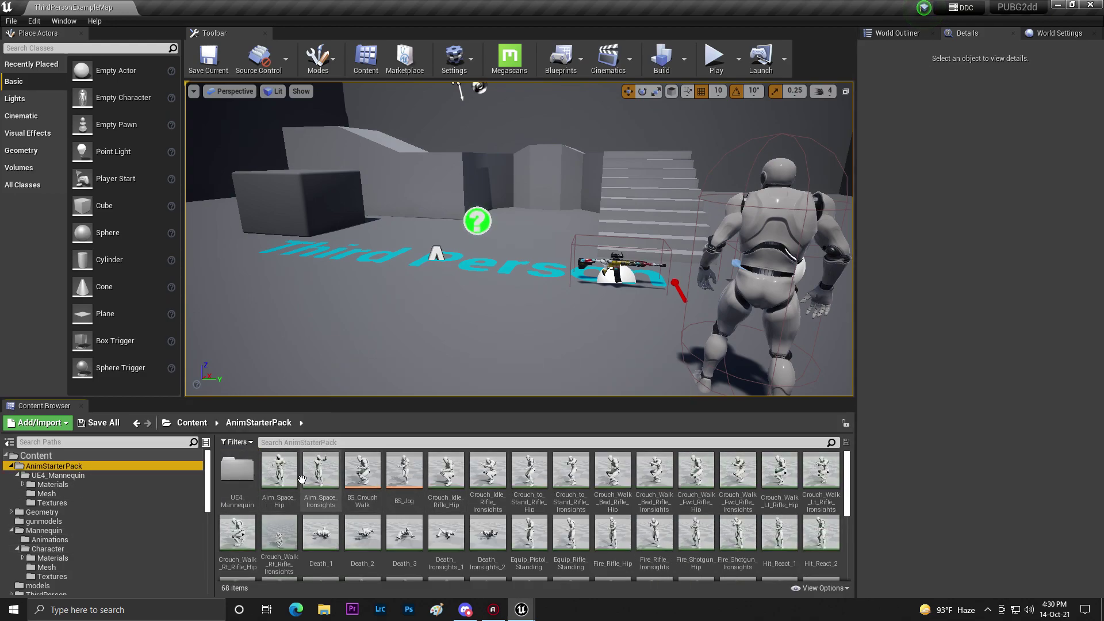
{"action": "right_click", "coordinate": [322, 471]}
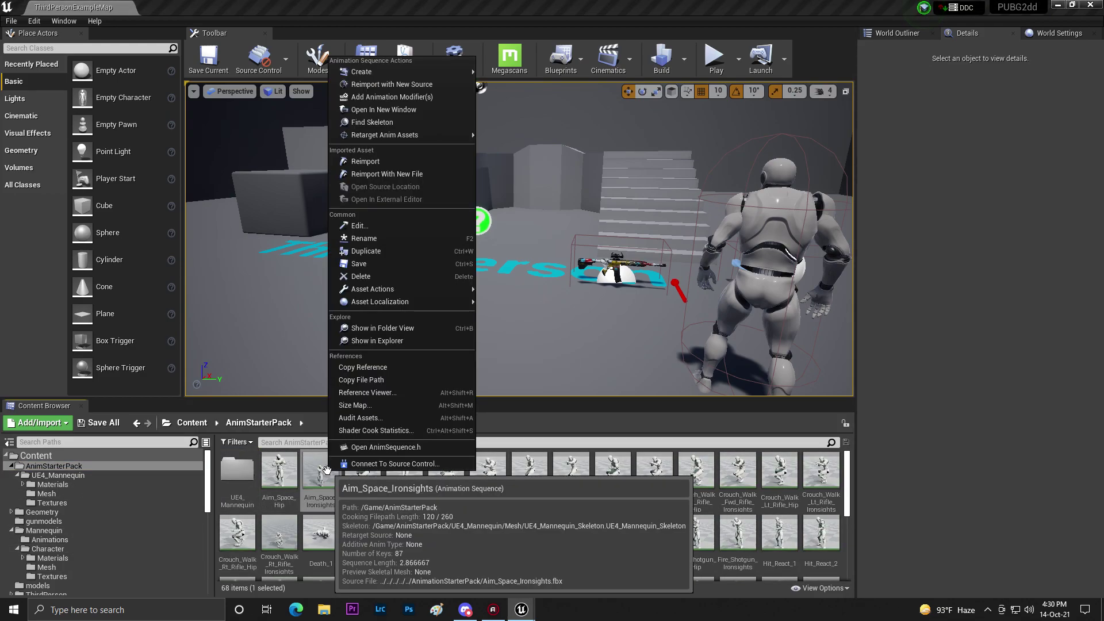
{"action": "right_click", "coordinate": [821, 482]}
{"action": "mouse_move", "coordinate": [906, 122]}
{"action": "left_click", "coordinate": [793, 125]}
{"action": "left_click", "coordinate": [363, 220]}
{"action": "left_click", "coordinate": [398, 450]}
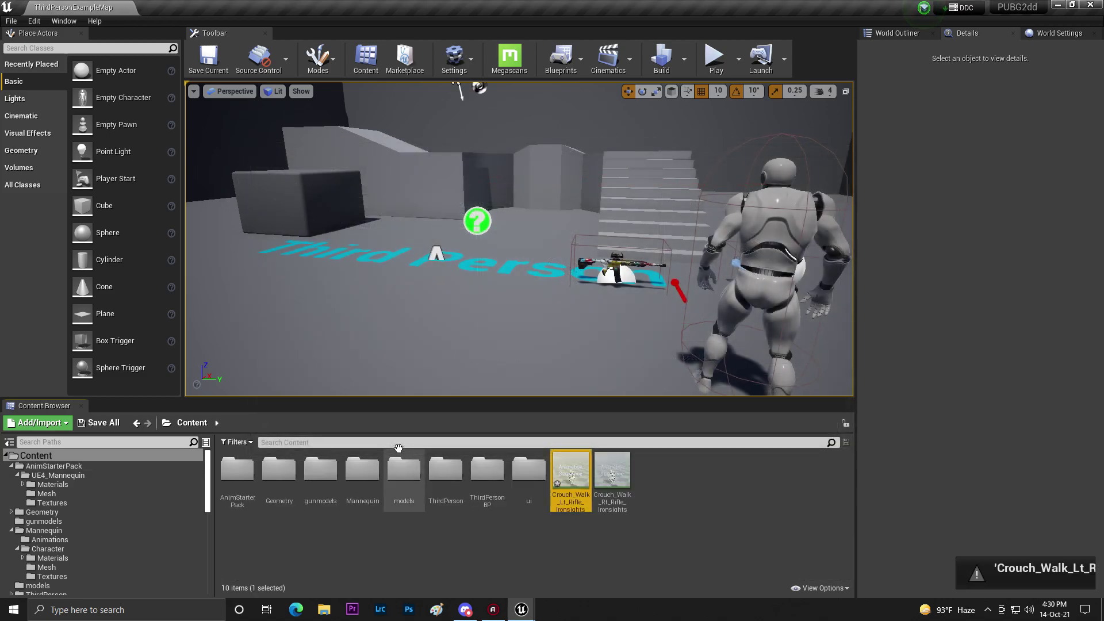
- Inspect the retargeted Crouch_Walk_Lt_Rifle_Ironsights animation from another angle, close it and minimize the skeleton editor
{"action": "double_click", "coordinate": [573, 450]}
{"action": "right_click_drag", "start_coordinate": [573, 322], "coordinate": [391, 260]}
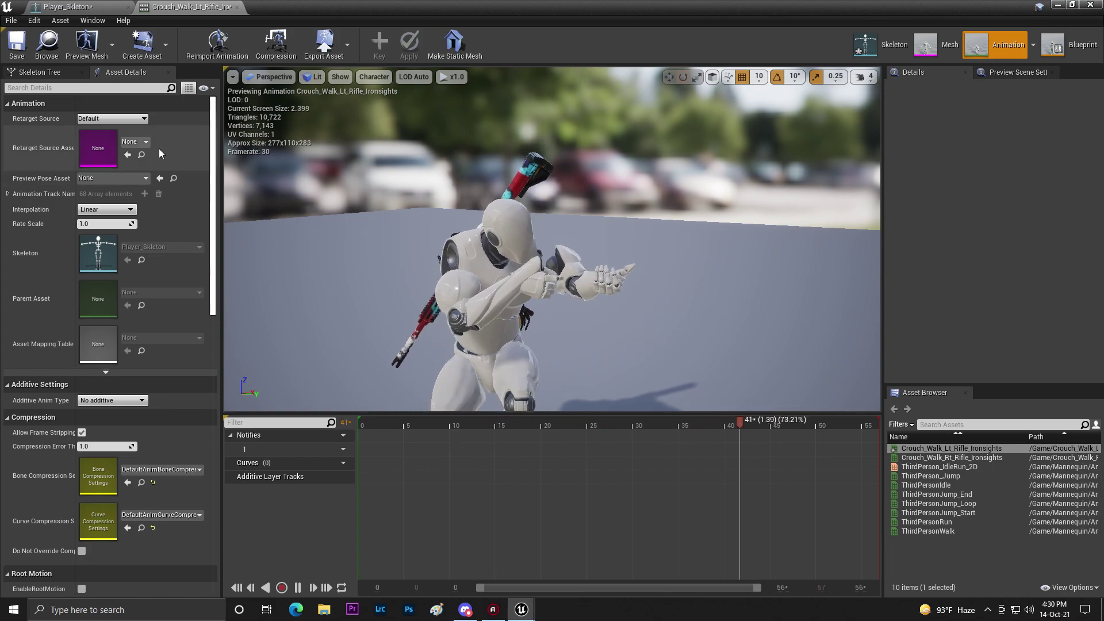
{"action": "left_click", "coordinate": [236, 8]}
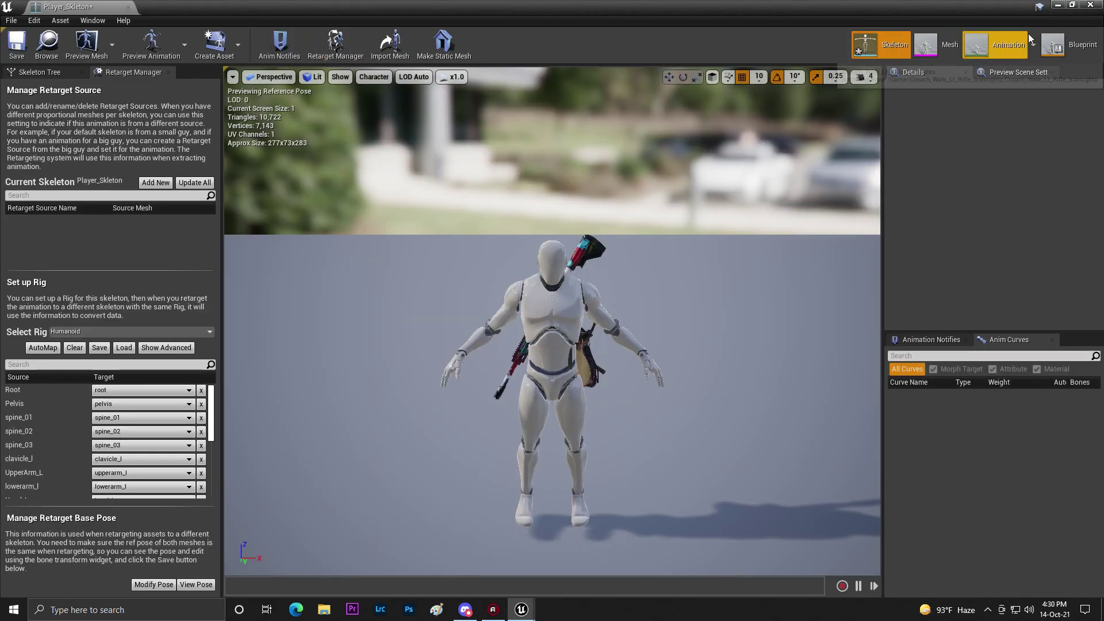
{"action": "left_click", "coordinate": [1057, 4]}
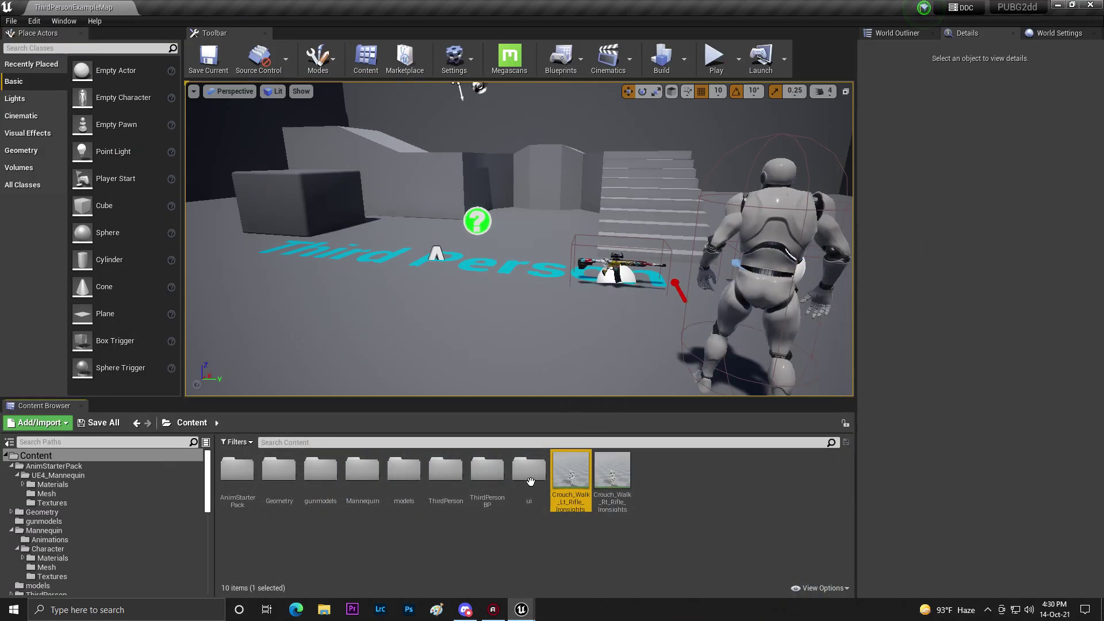
- Duplicate AnimStarterPack's Crouch_Walk_Fwd_Rifle_Ironsights animation and retarget the copy to Player_Skleton
{"action": "double_click", "coordinate": [237, 471]}
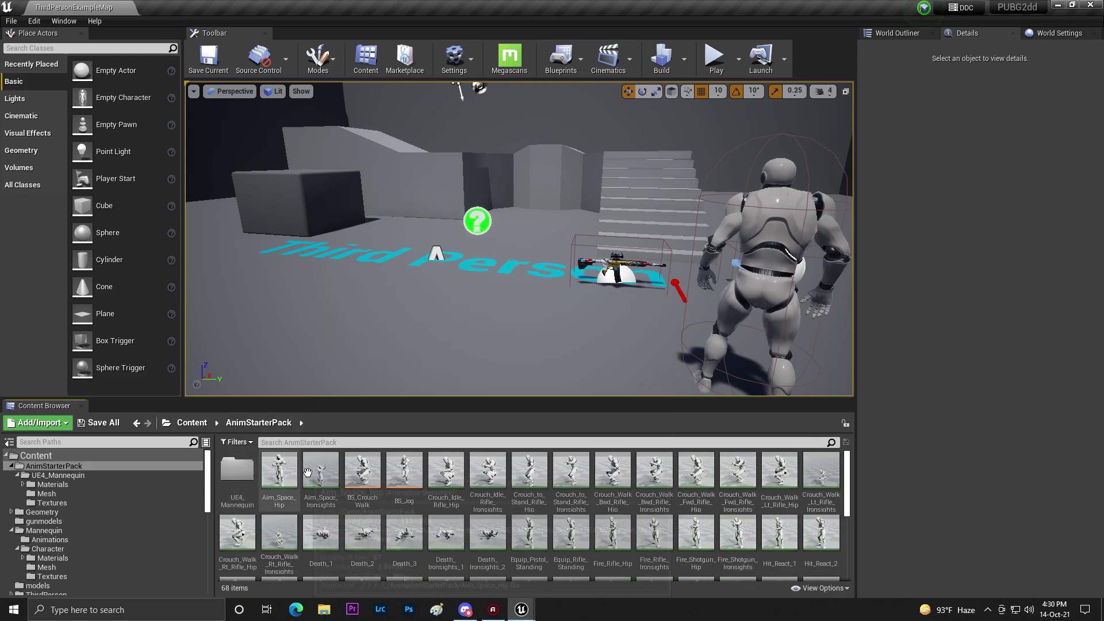
{"action": "right_click", "coordinate": [744, 466]}
{"action": "mouse_move", "coordinate": [800, 133]}
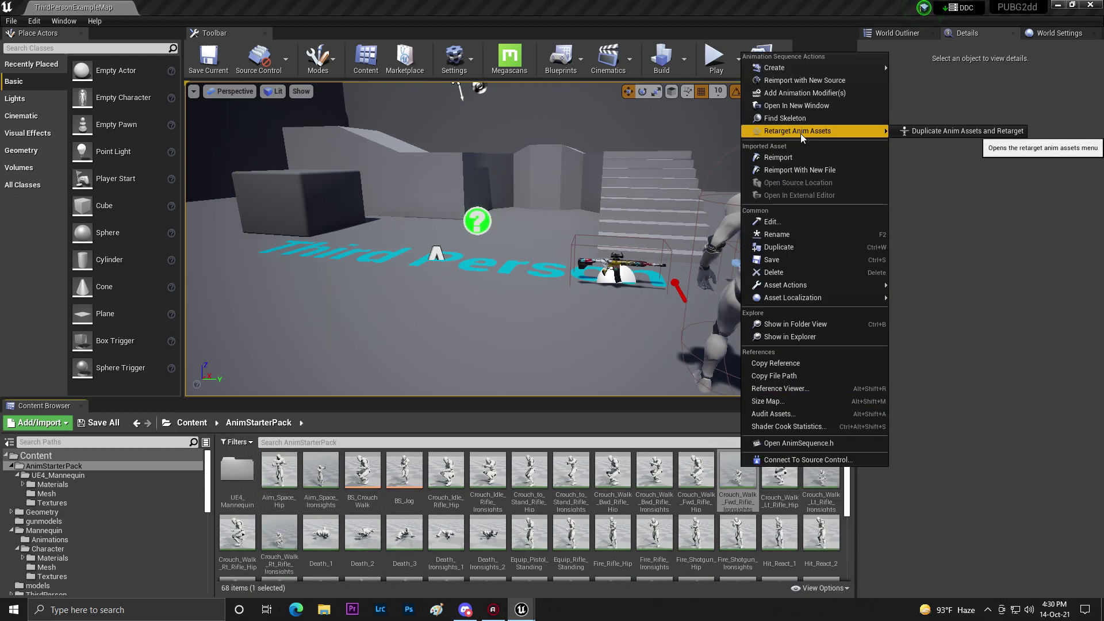
{"action": "left_click", "coordinate": [920, 130]}
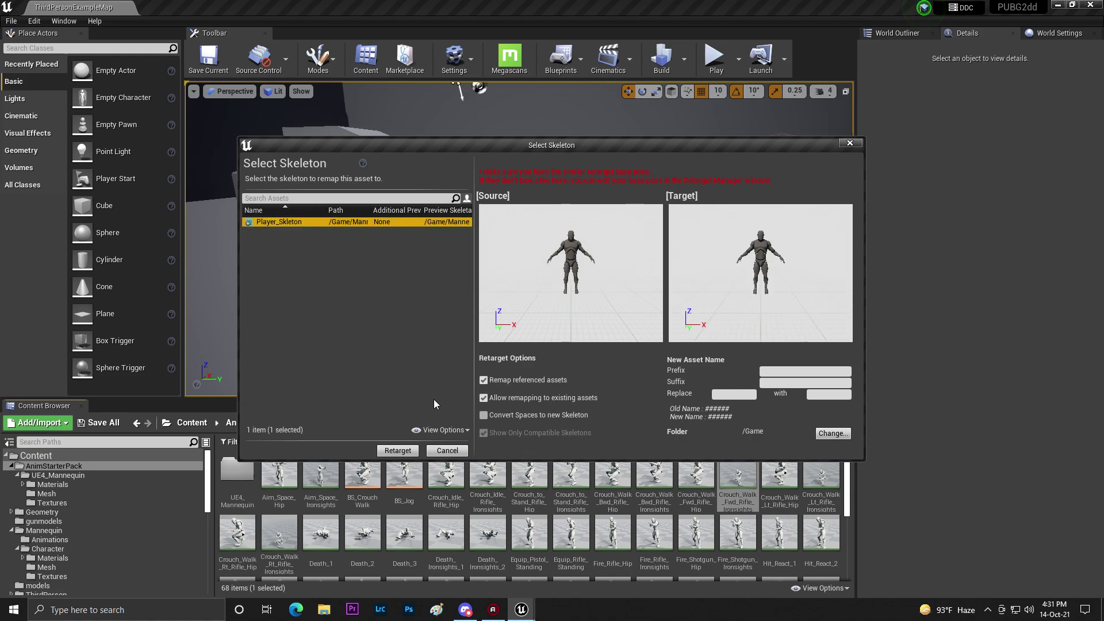
{"action": "left_click", "coordinate": [398, 450]}
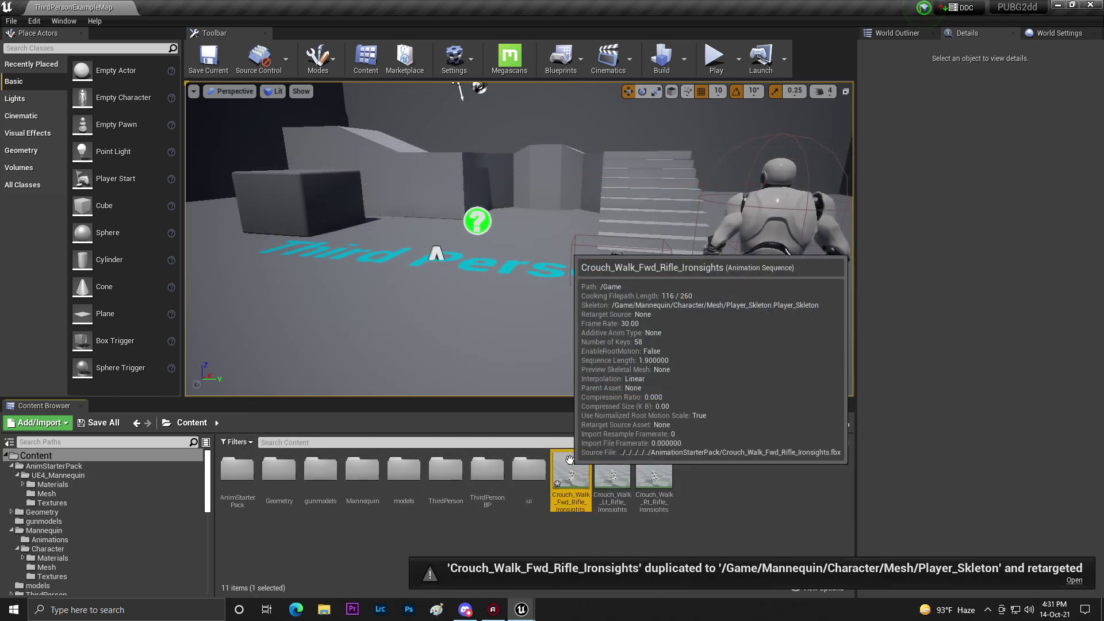
- Open the retargeted Crouch_Walk_Fwd_Rifle_Ironsights animation, inspect its arms and hands up close, and close it
{"action": "double_click", "coordinate": [566, 459]}
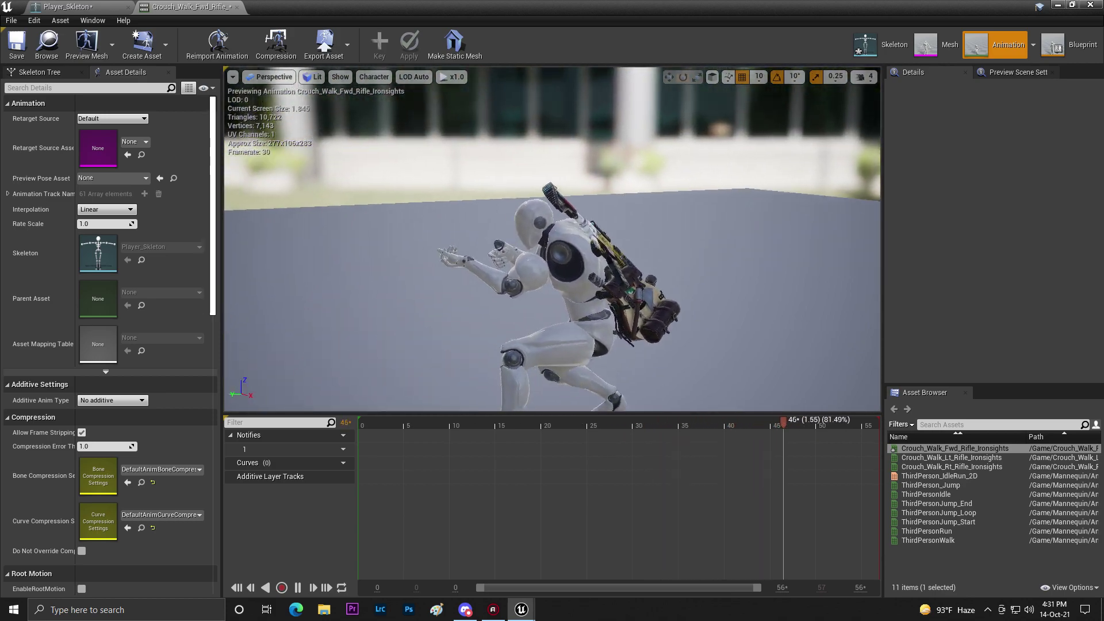
{"action": "right_click_drag", "start_coordinate": [592, 337], "coordinate": [592, 337]}
{"action": "right_click_drag", "start_coordinate": [533, 314], "coordinate": [533, 314]}
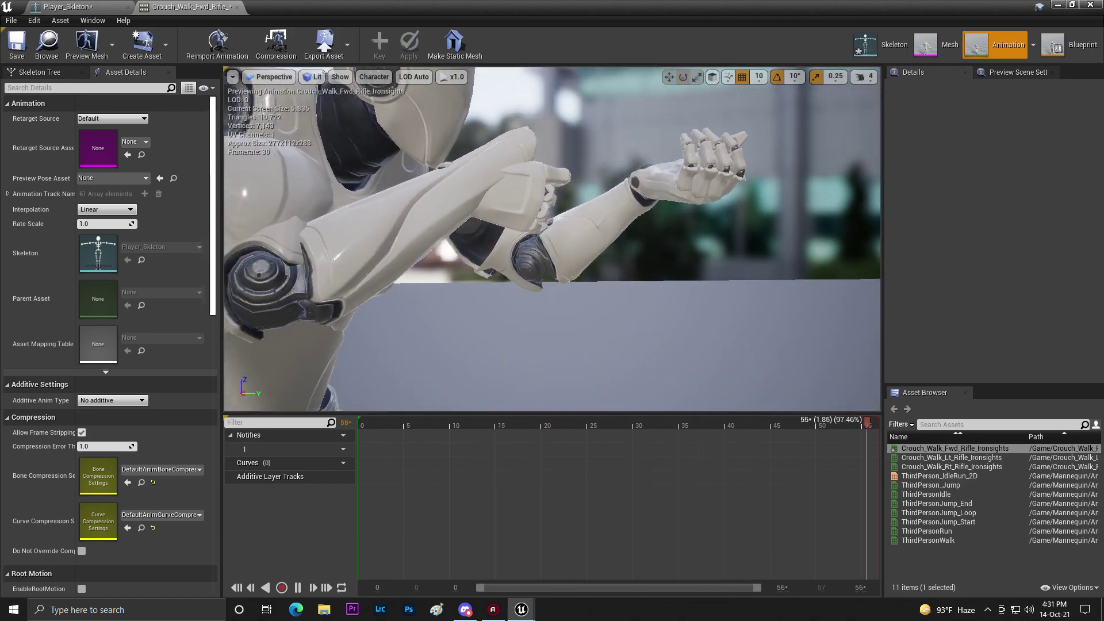
{"action": "left_click", "coordinate": [236, 7]}
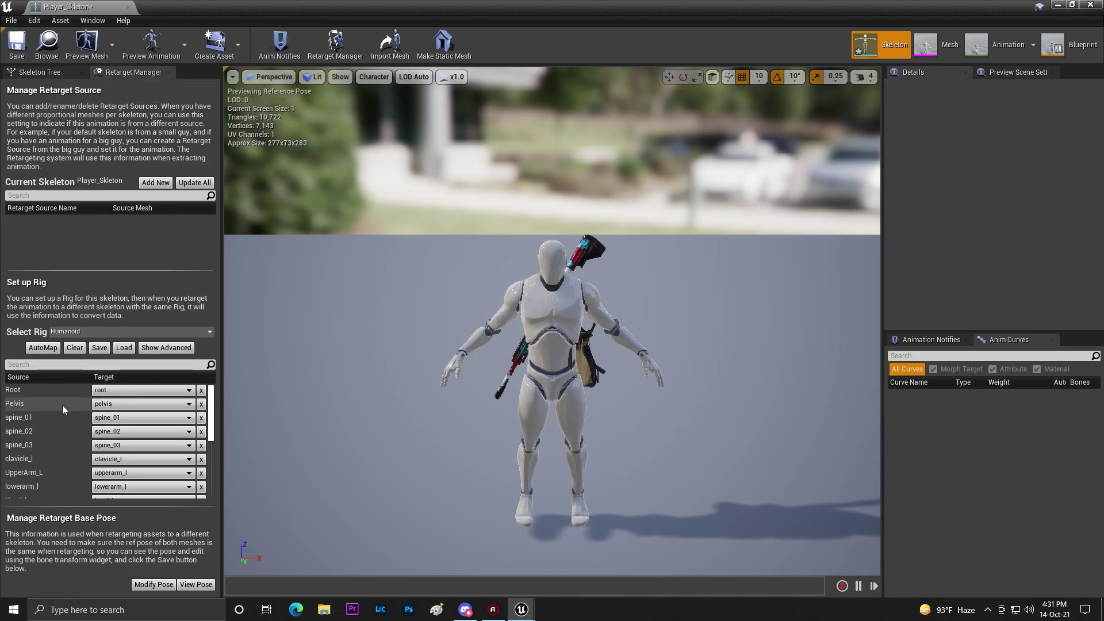
- Review the Humanoid bone mapping of Player_Skleton and the pose options for its retarget base pose
{"action": "scroll", "coordinate": [46, 466], "scroll_direction": "down", "scroll_amount": 3}
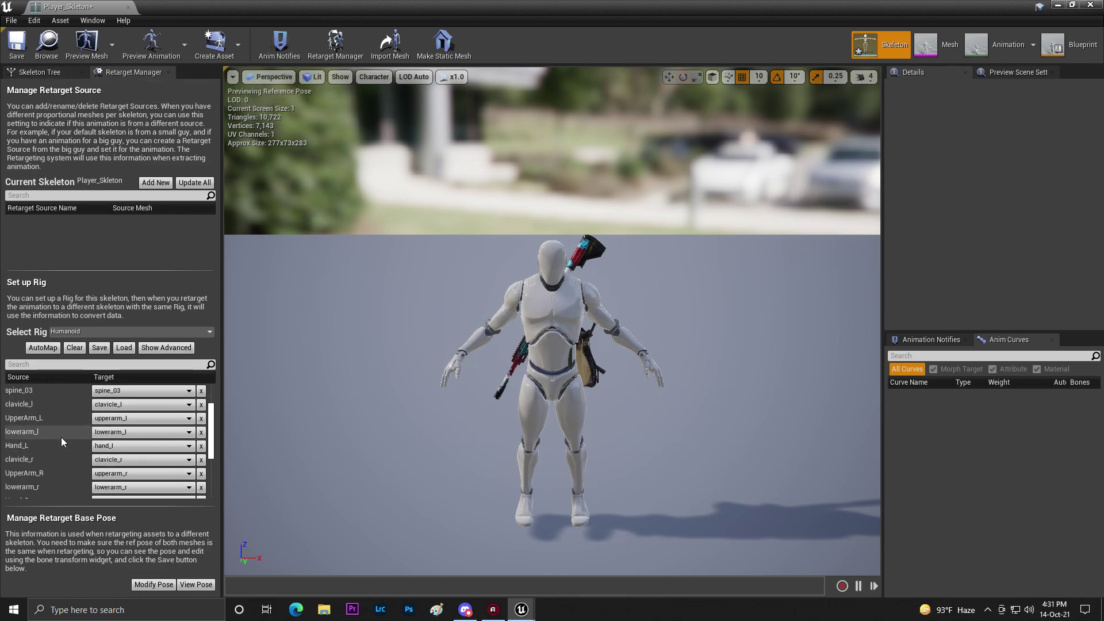
{"action": "scroll", "coordinate": [67, 451], "scroll_direction": "down", "scroll_amount": 3}
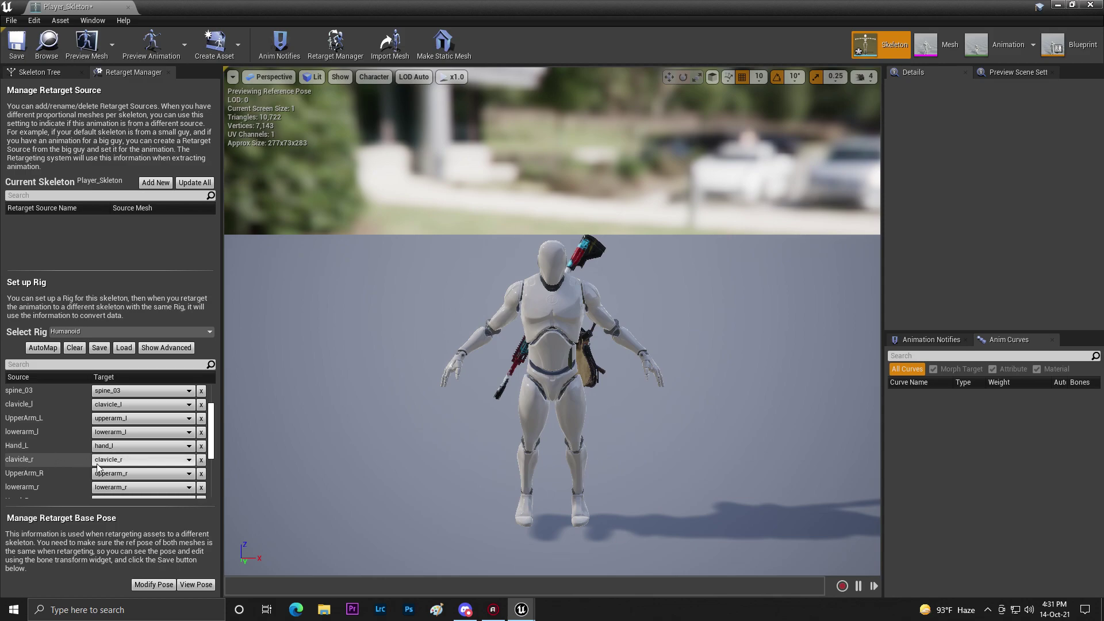
{"action": "scroll", "coordinate": [76, 470], "scroll_direction": "down", "scroll_amount": 4}
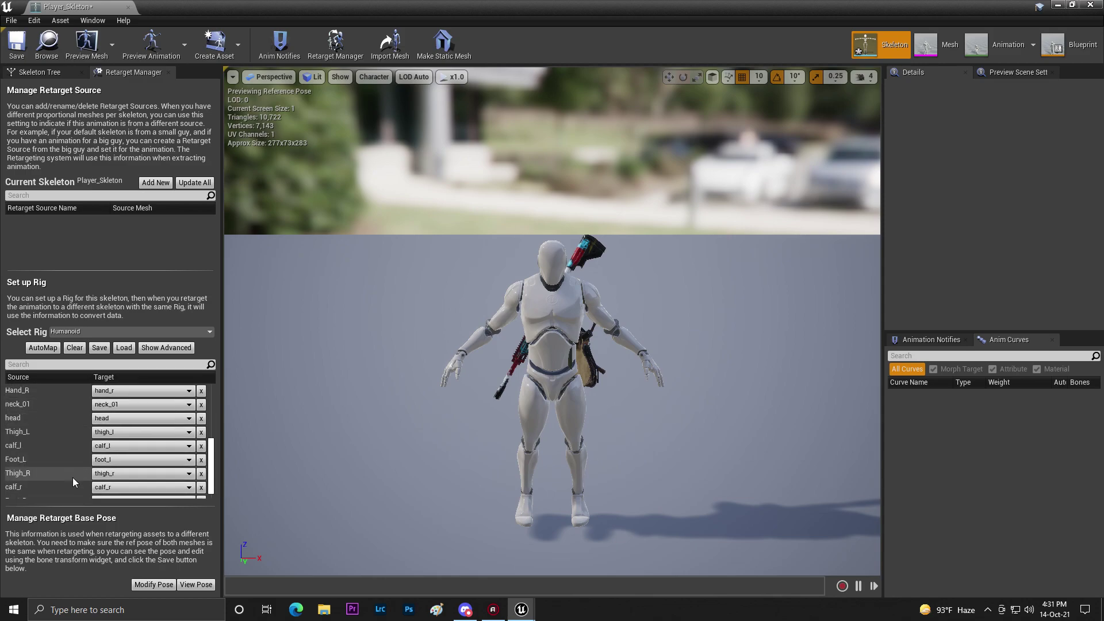
{"action": "left_click", "coordinate": [155, 585]}
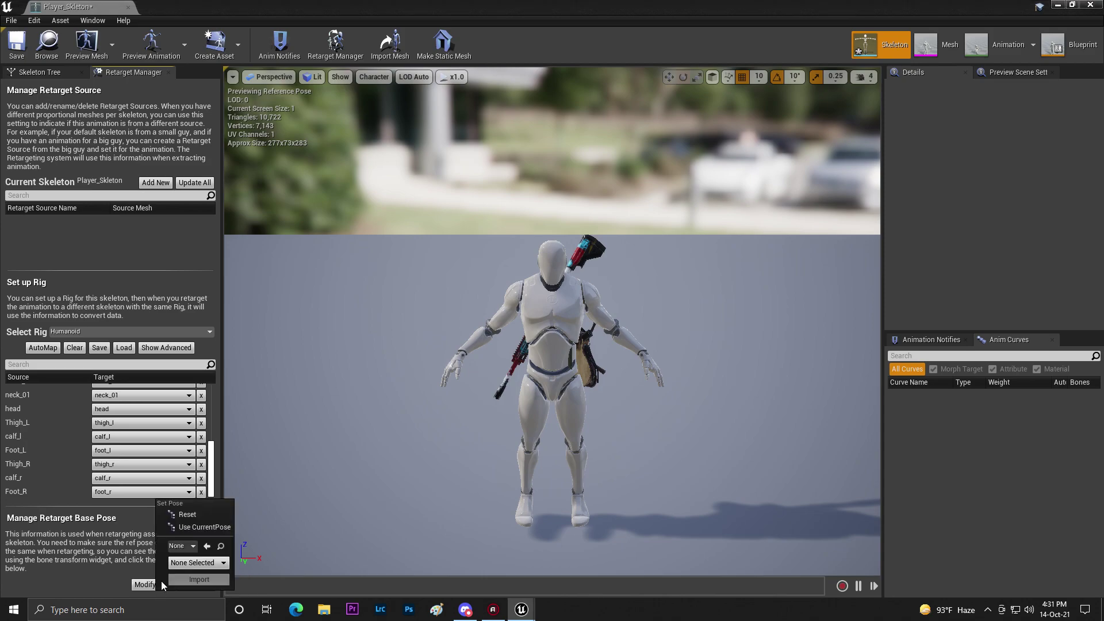
{"action": "left_click", "coordinate": [192, 547]}
{"action": "left_click", "coordinate": [192, 547]}
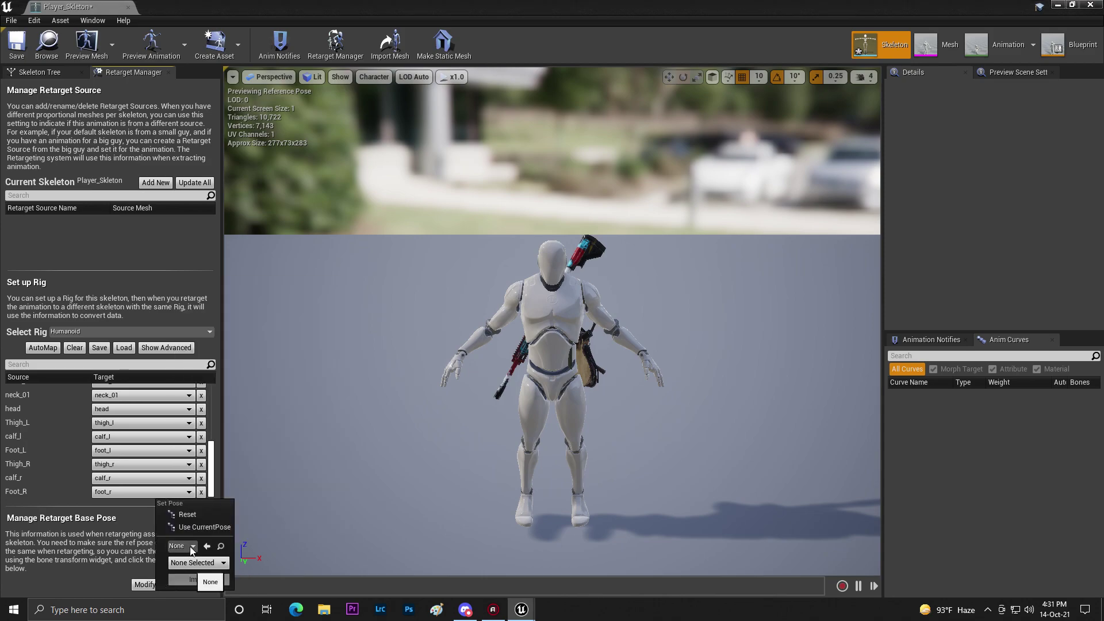
{"action": "left_click", "coordinate": [111, 560]}
{"action": "left_click", "coordinate": [199, 587]}
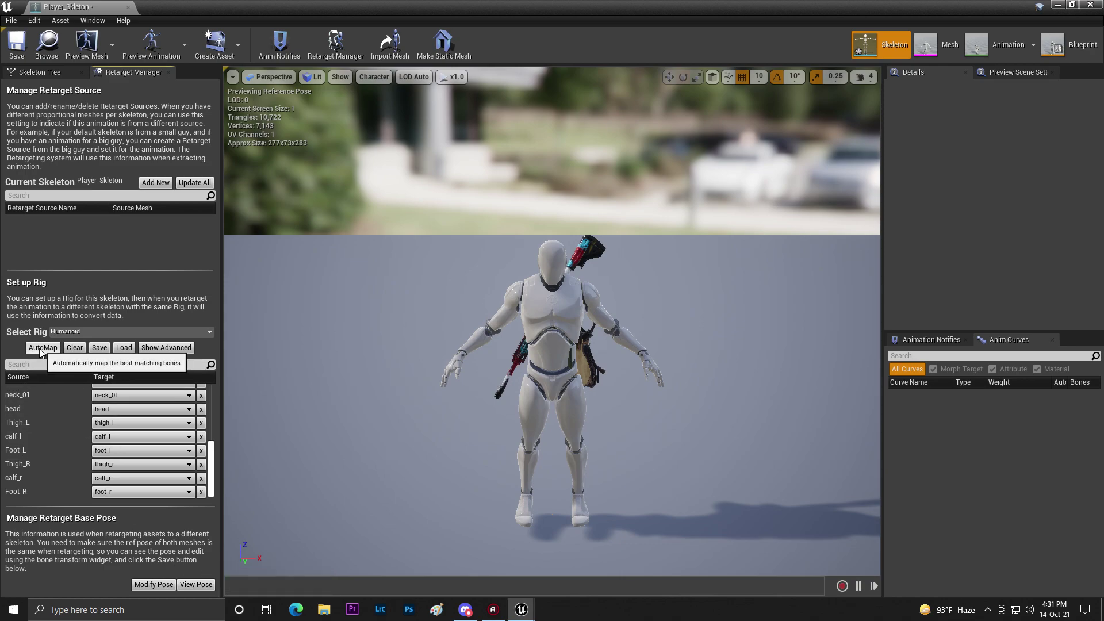
- Reopen Player_Skleton from Mannequin/Character/Mesh, save the skeleton and restore its editor to a smaller window
{"action": "left_click", "coordinate": [1060, 5]}
{"action": "left_click", "coordinate": [55, 568]}
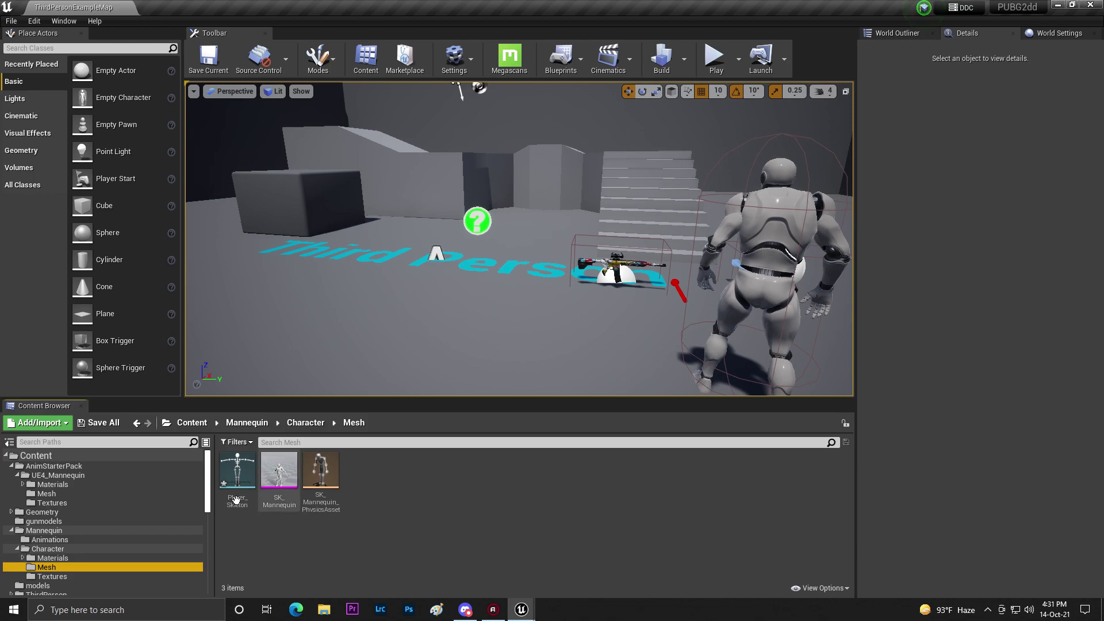
{"action": "double_click", "coordinate": [237, 470]}
{"action": "left_click", "coordinate": [18, 46]}
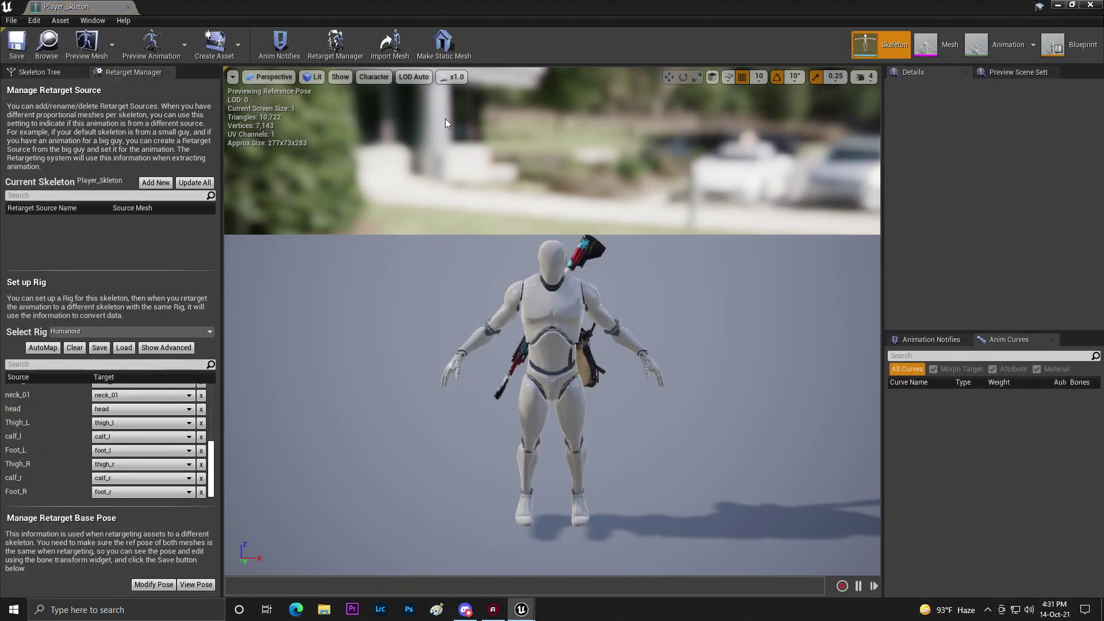
{"action": "left_click", "coordinate": [1072, 4]}
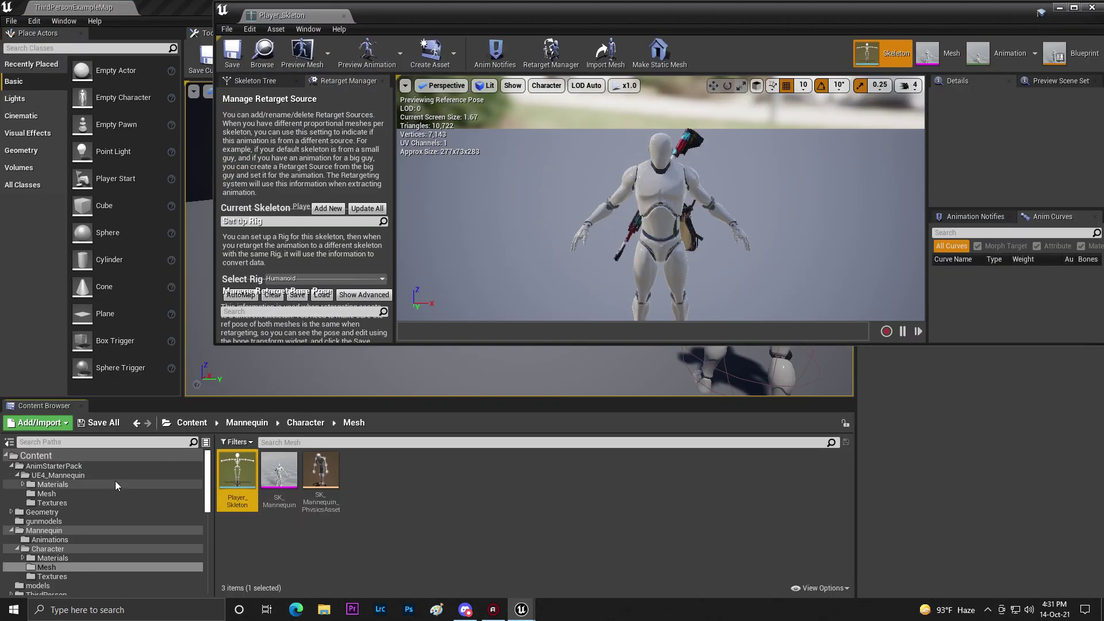
- Open UE4_Mannequin_Skeleton from AnimStarterPack's Mesh folder and maximize the skeleton editor
{"action": "left_click", "coordinate": [78, 493]}
{"action": "double_click", "coordinate": [320, 467]}
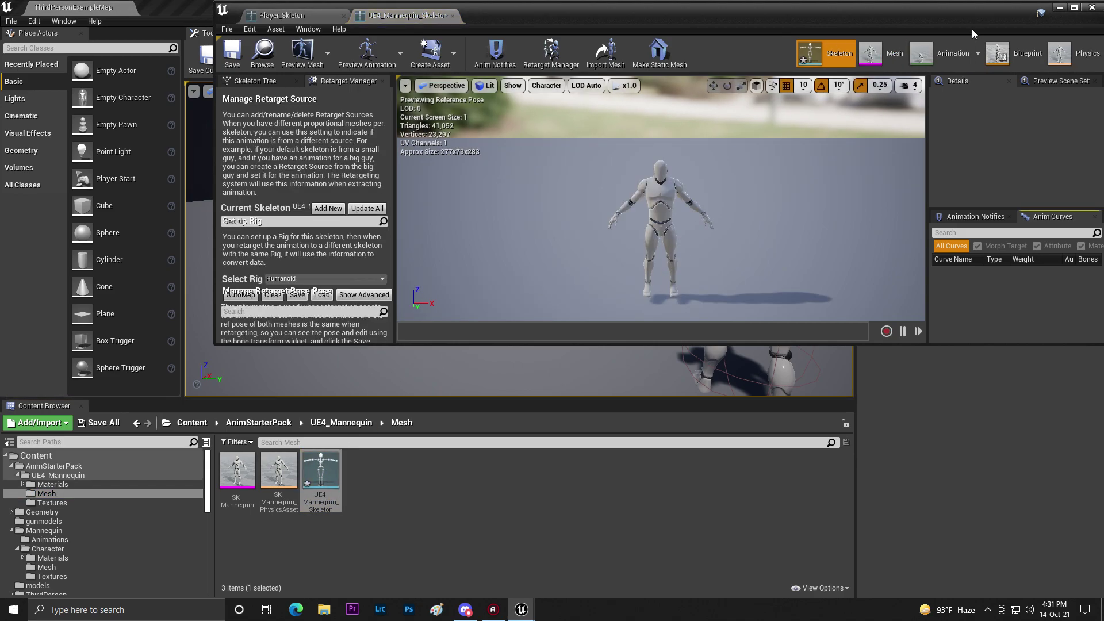
{"action": "left_click_drag", "start_coordinate": [889, 19], "coordinate": [594, 81]}
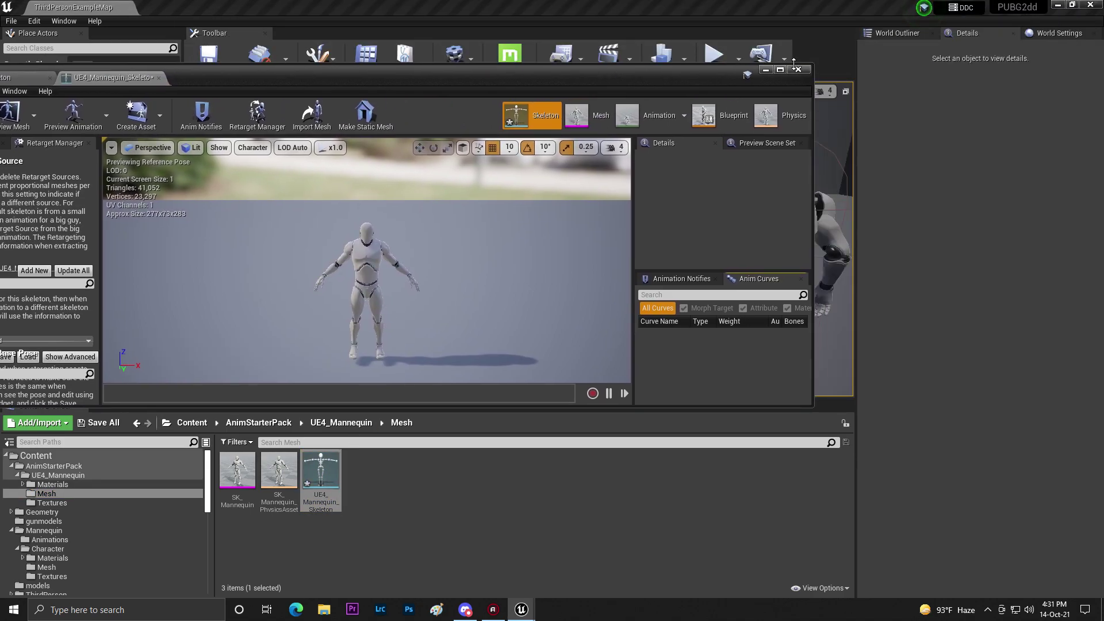
{"action": "left_click", "coordinate": [780, 70]}
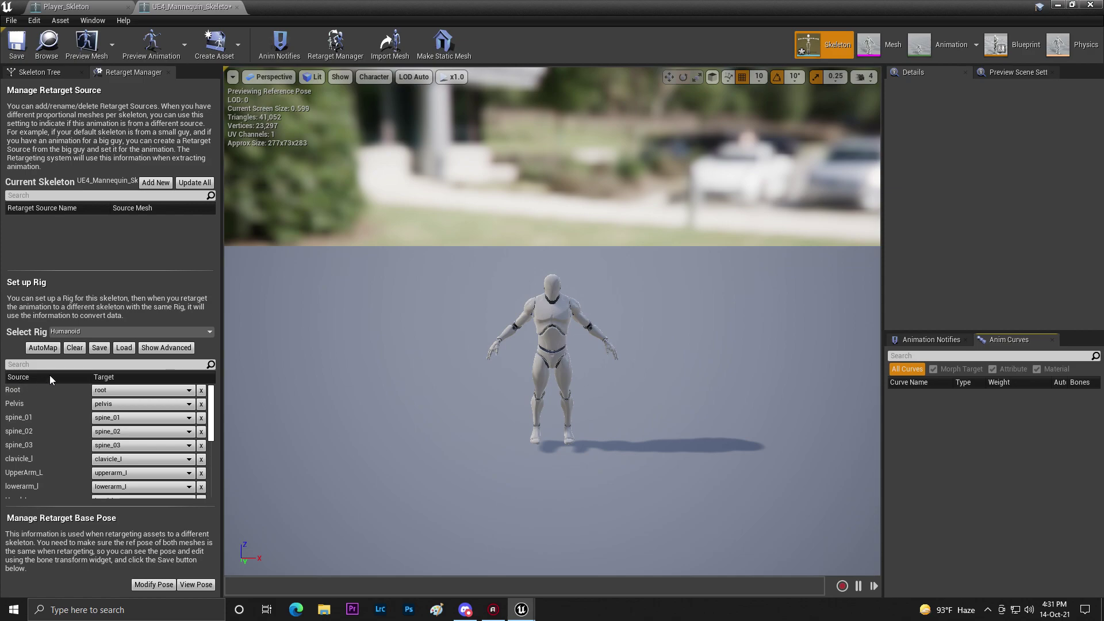
- Check the full Humanoid bone mapping of UE4_Mannequin_Skeleton and save the skeleton
{"action": "scroll", "coordinate": [94, 380], "scroll_direction": "down", "scroll_amount": 2}
{"action": "scroll", "coordinate": [73, 444], "scroll_direction": "down", "scroll_amount": 2}
{"action": "scroll", "coordinate": [72, 444], "scroll_direction": "down", "scroll_amount": 2}
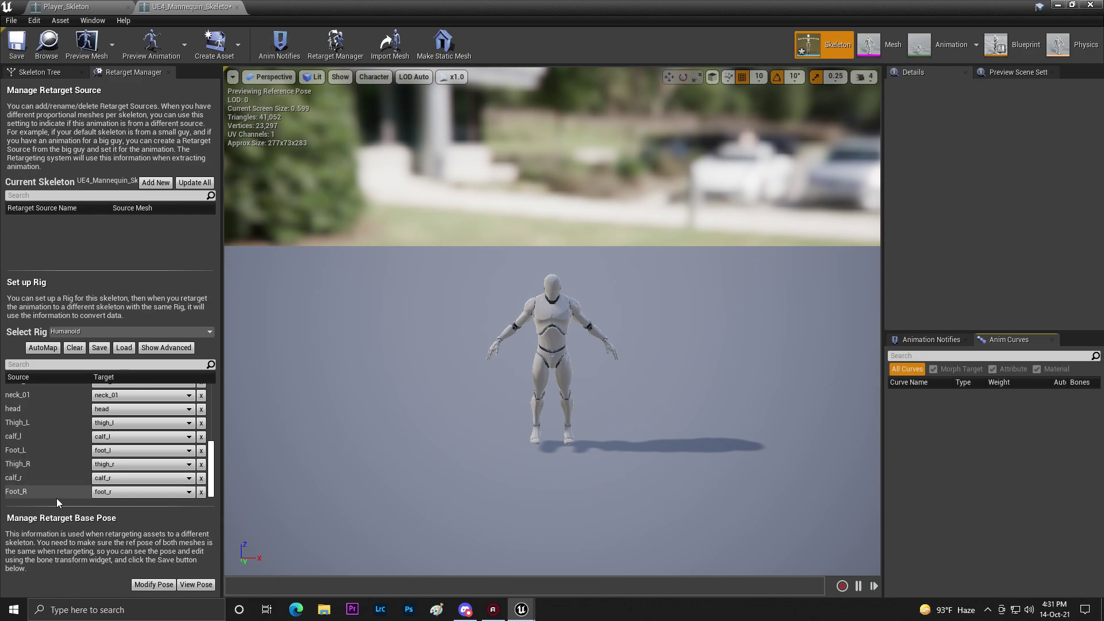
{"action": "scroll", "coordinate": [69, 437], "scroll_direction": "up", "scroll_amount": 5}
{"action": "scroll", "coordinate": [98, 407], "scroll_direction": "up", "scroll_amount": 1}
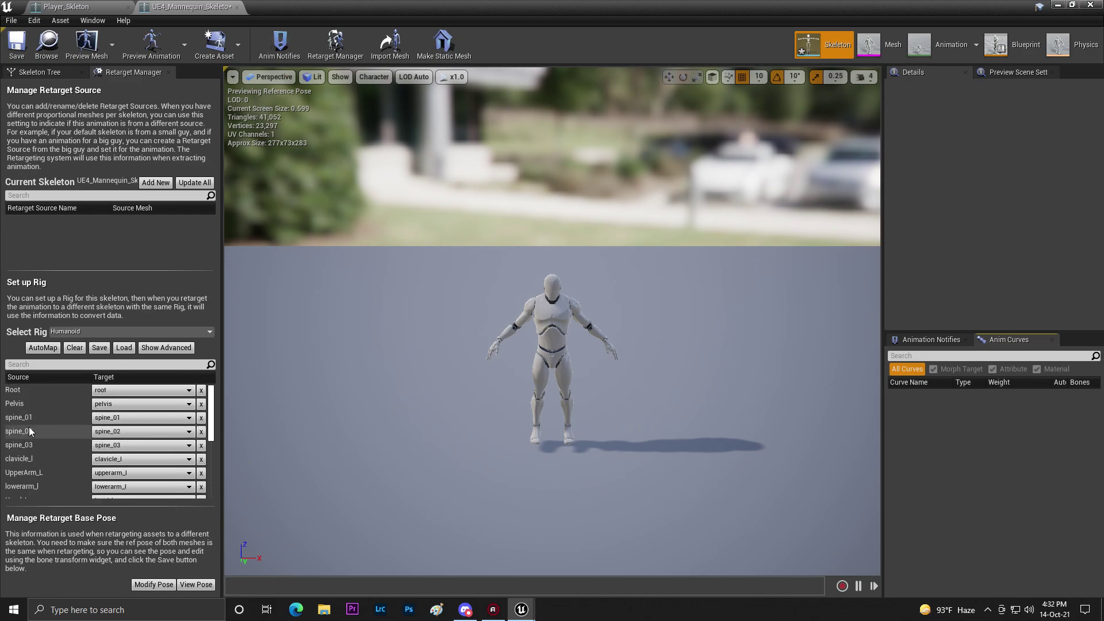
{"action": "scroll", "coordinate": [86, 466], "scroll_direction": "down", "scroll_amount": 2}
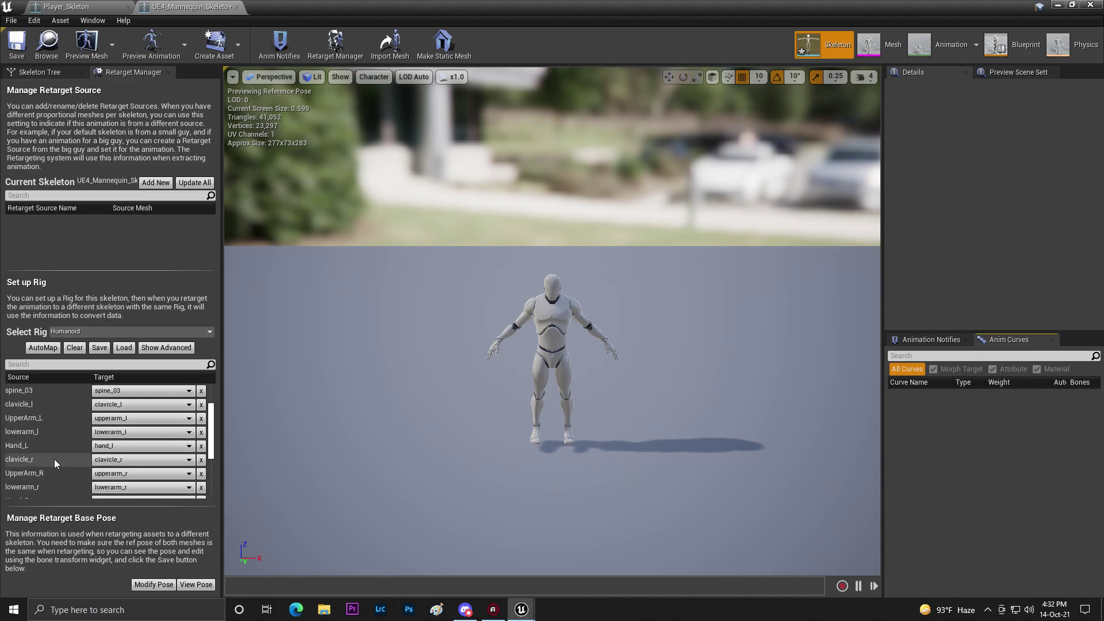
{"action": "scroll", "coordinate": [78, 454], "scroll_direction": "down", "scroll_amount": 5}
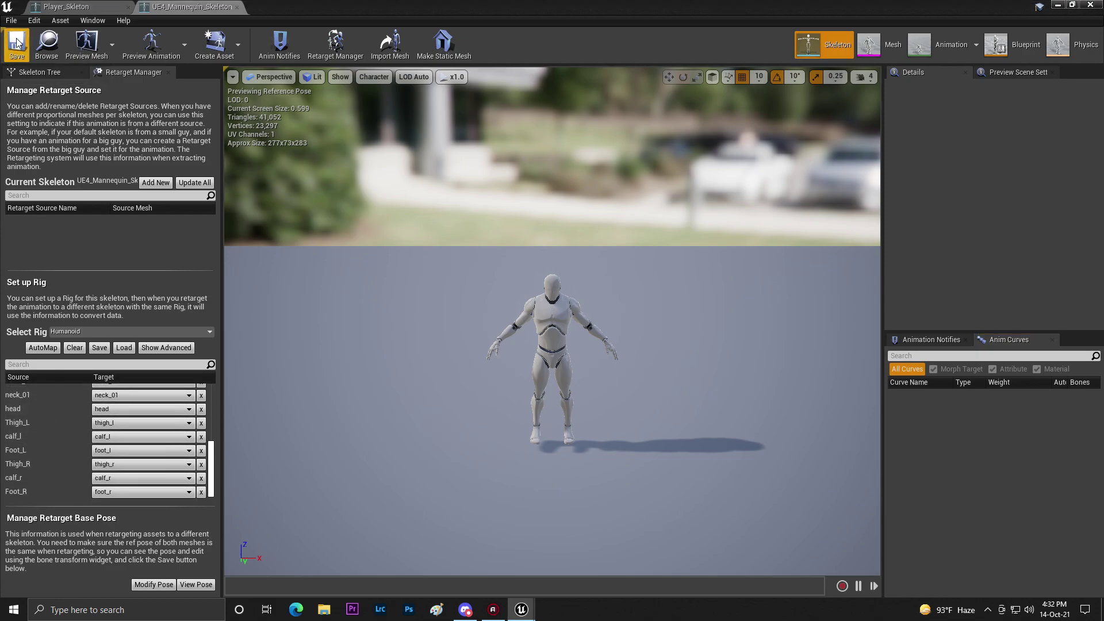
- Compare the reference poses of Player_Skleton and UE4_Mannequin_Skeleton from the front, side and back
{"action": "left_click", "coordinate": [66, 6]}
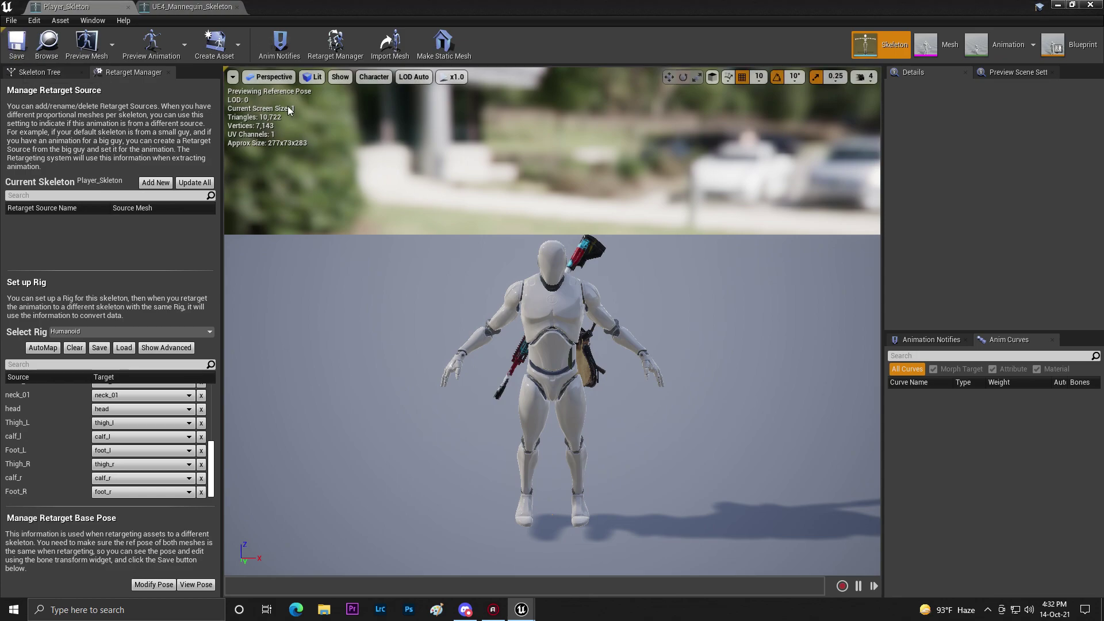
{"action": "left_click", "coordinate": [190, 7]}
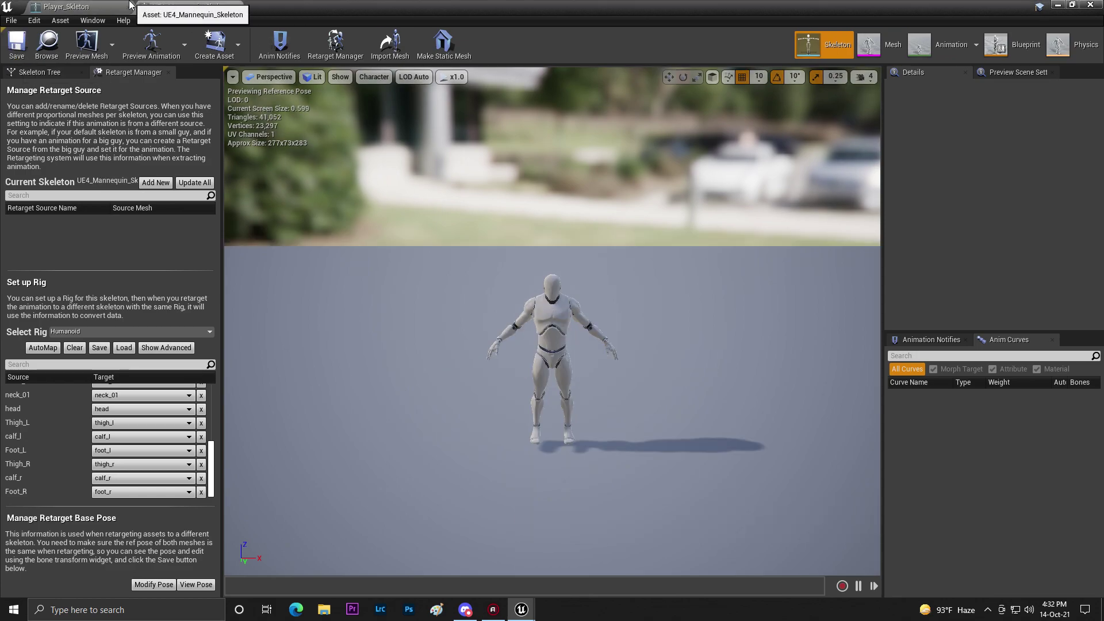
{"action": "left_click", "coordinate": [81, 6]}
{"action": "left_click_drag", "start_coordinate": [685, 321], "coordinate": [690, 309]}
{"action": "scroll", "coordinate": [689, 305], "scroll_direction": "down", "scroll_amount": 2}
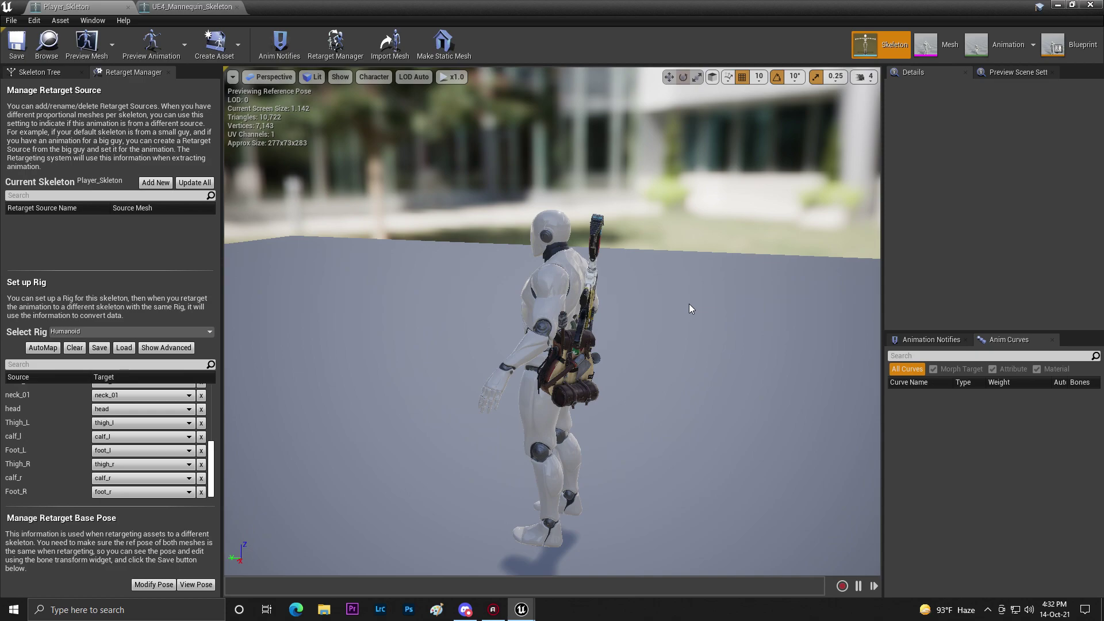
{"action": "left_click", "coordinate": [190, 6]}
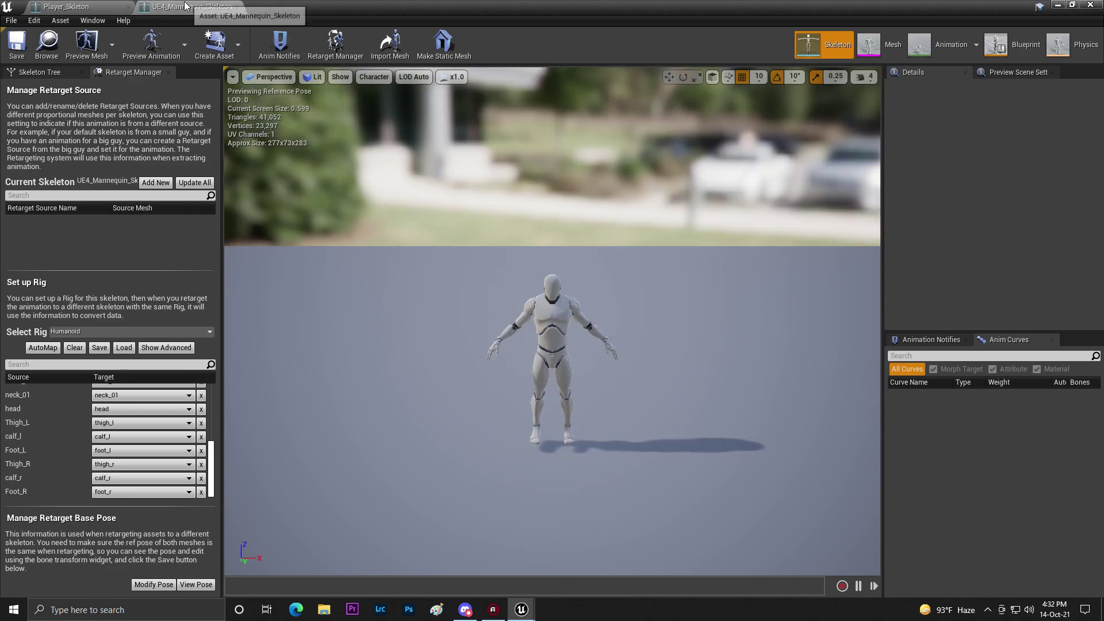
{"action": "left_click_drag", "start_coordinate": [552, 277], "coordinate": [403, 277], "text": "alt"}
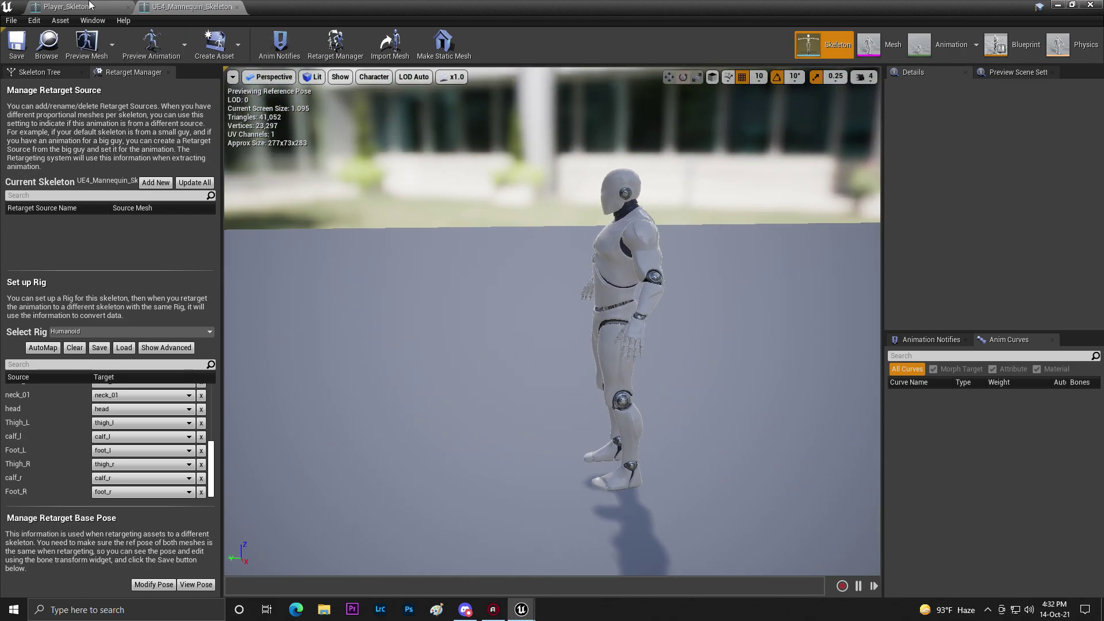
{"action": "left_click", "coordinate": [67, 7]}
{"action": "left_click_drag", "start_coordinate": [658, 235], "coordinate": [495, 230], "text": "alt"}
{"action": "scroll", "coordinate": [552, 322], "scroll_direction": "up", "scroll_amount": 5}
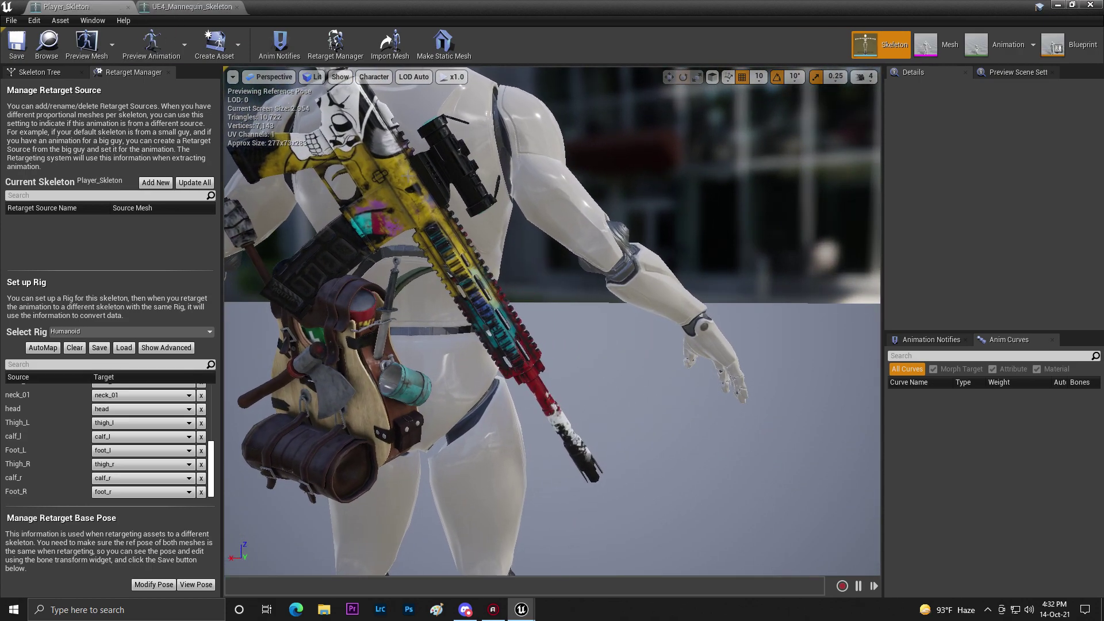
{"action": "scroll", "coordinate": [652, 210], "scroll_direction": "down", "scroll_amount": 6}
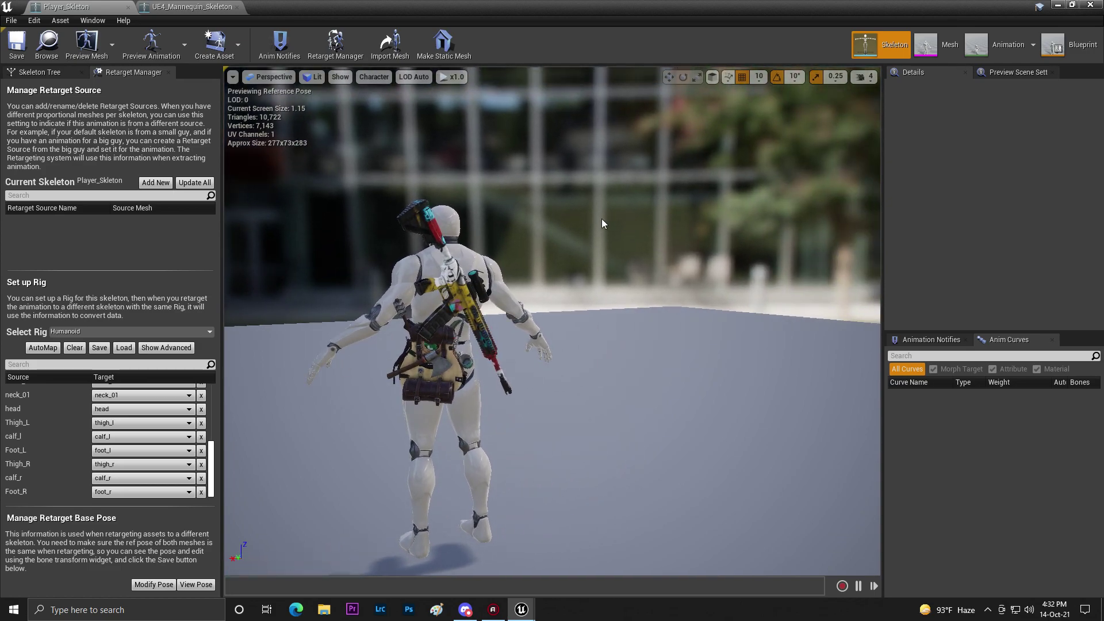
{"action": "scroll", "coordinate": [456, 293], "scroll_direction": "up", "scroll_amount": 3}
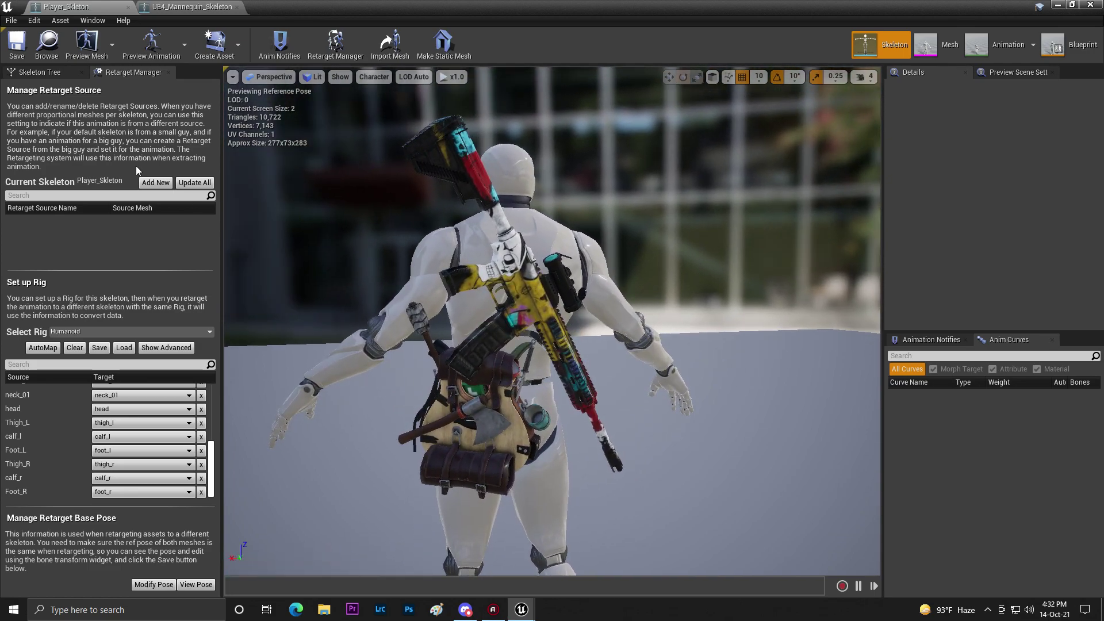
- Select the gun_b_1 socket in Player_Skleton's skeleton tree and copy its relative location
{"action": "left_click", "coordinate": [32, 73]}
{"action": "scroll", "coordinate": [129, 264], "scroll_direction": "down", "scroll_amount": 5}
{"action": "left_click", "coordinate": [85, 443]}
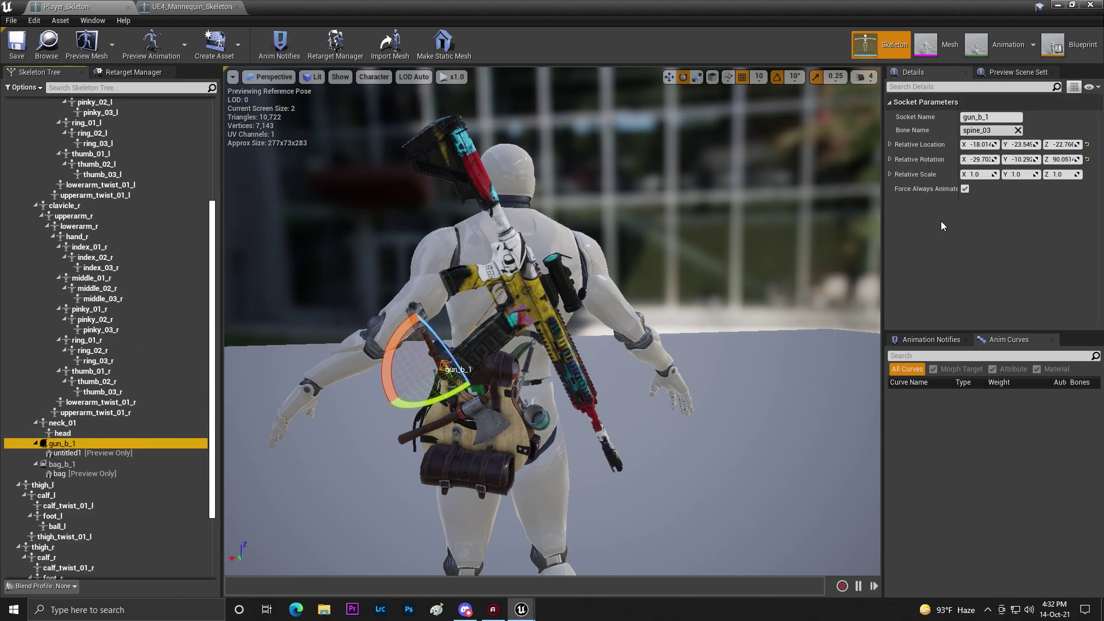
{"action": "right_click", "coordinate": [946, 151]}
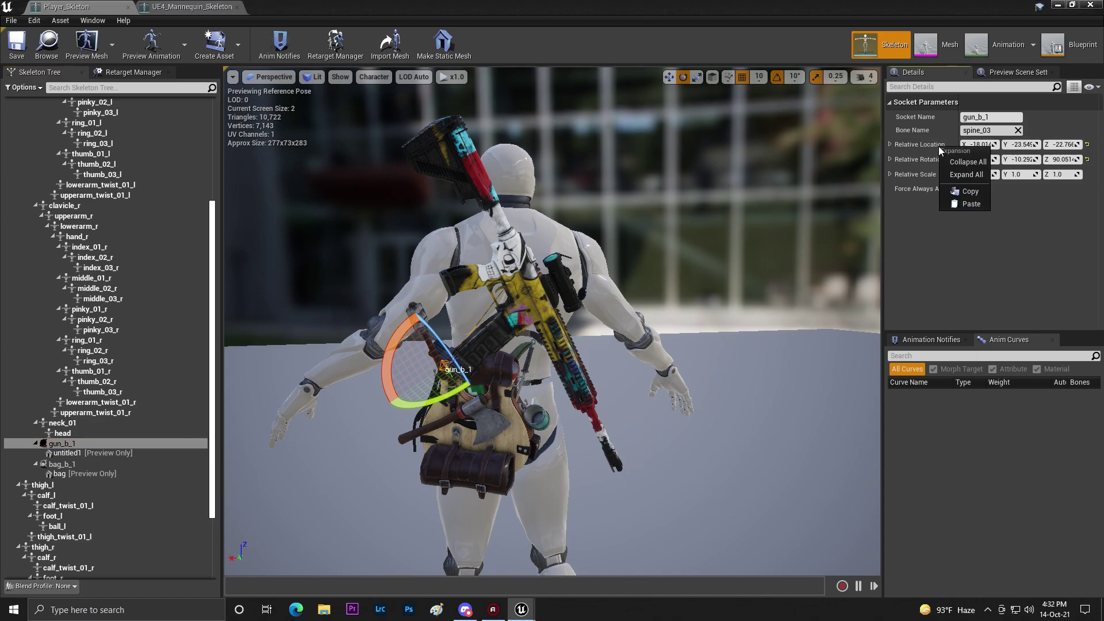
{"action": "left_click", "coordinate": [963, 193]}
- Compare the bone hierarchies of Player_Skleton and UE4_Mannequin_Skeleton, checking where the gun_b_1 socket sits
{"action": "left_click", "coordinate": [192, 6]}
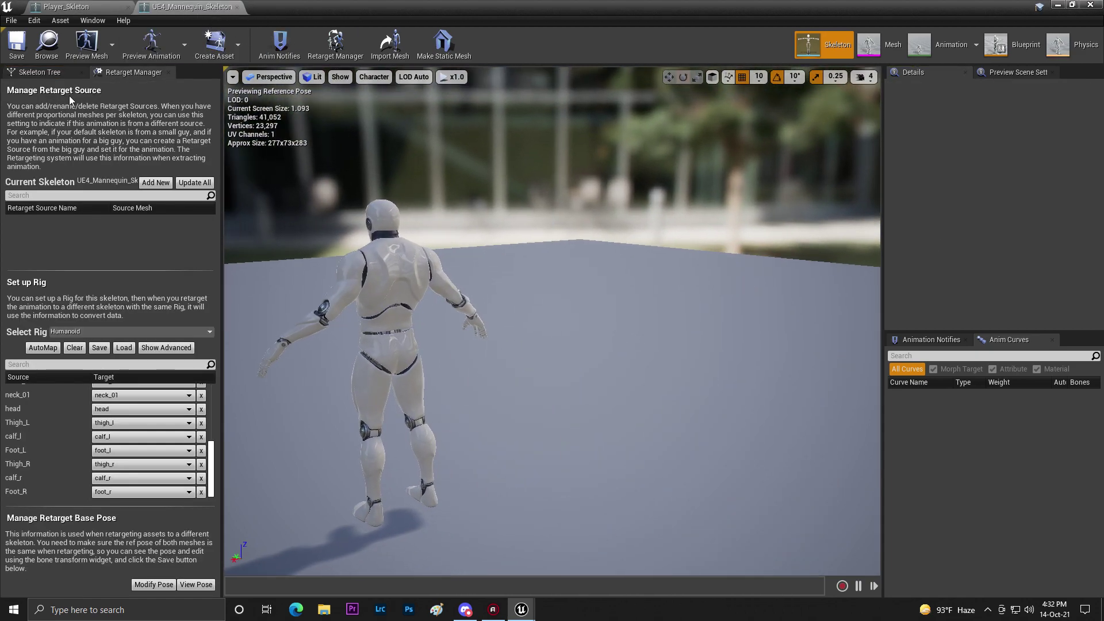
{"action": "left_click", "coordinate": [39, 72]}
{"action": "left_click", "coordinate": [67, 7]}
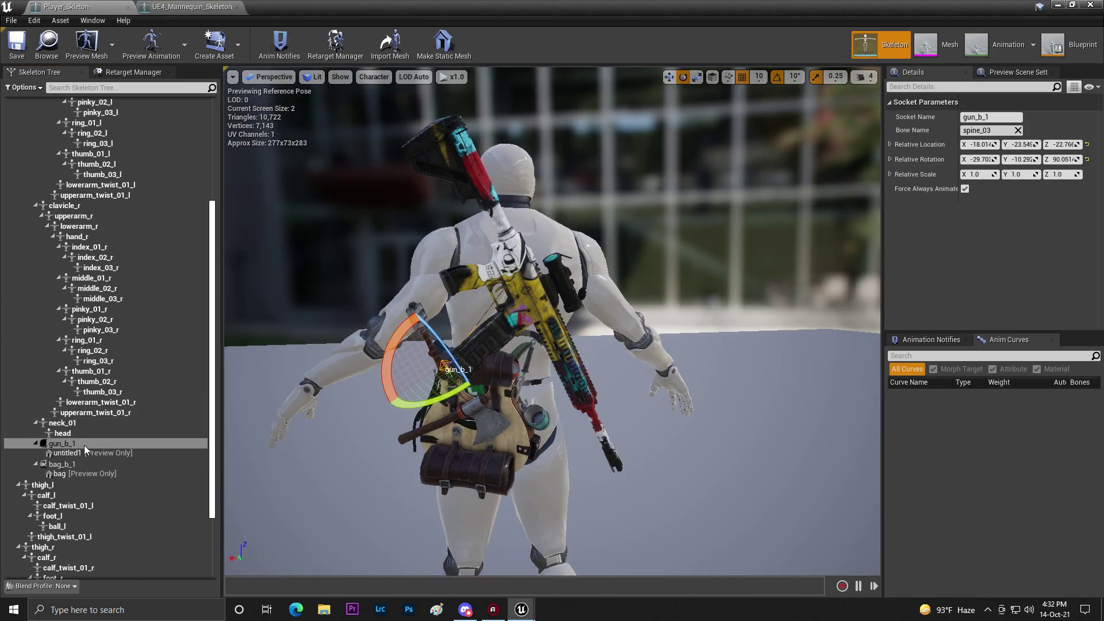
{"action": "scroll", "coordinate": [124, 207], "scroll_direction": "up", "scroll_amount": 5}
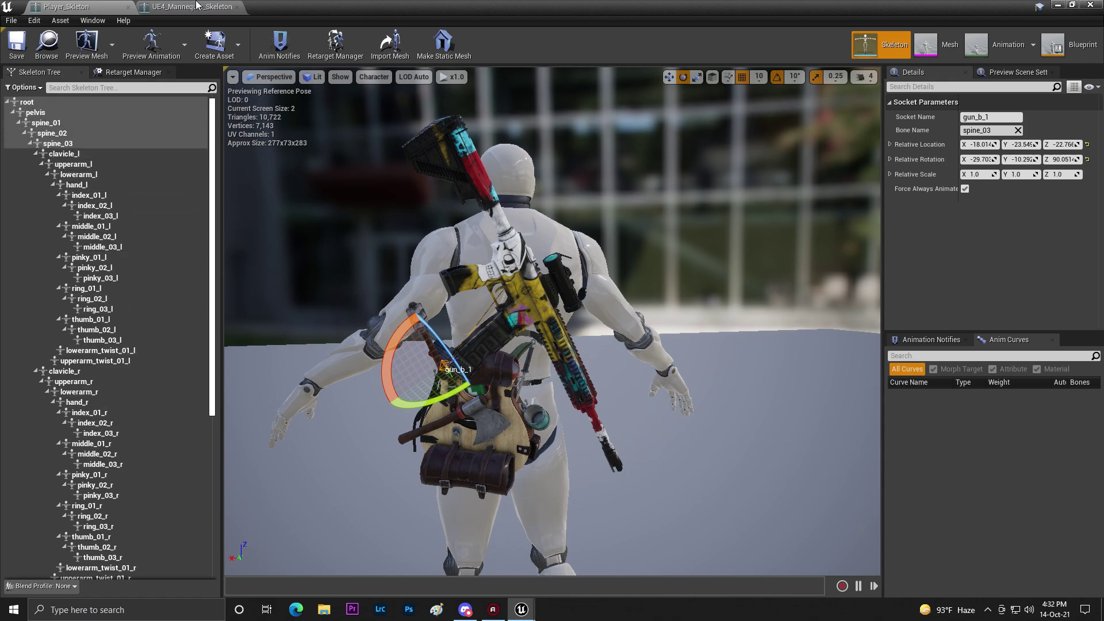
{"action": "left_click", "coordinate": [197, 6]}
{"action": "left_click", "coordinate": [66, 6]}
{"action": "scroll", "coordinate": [121, 504], "scroll_direction": "down", "scroll_amount": 3}
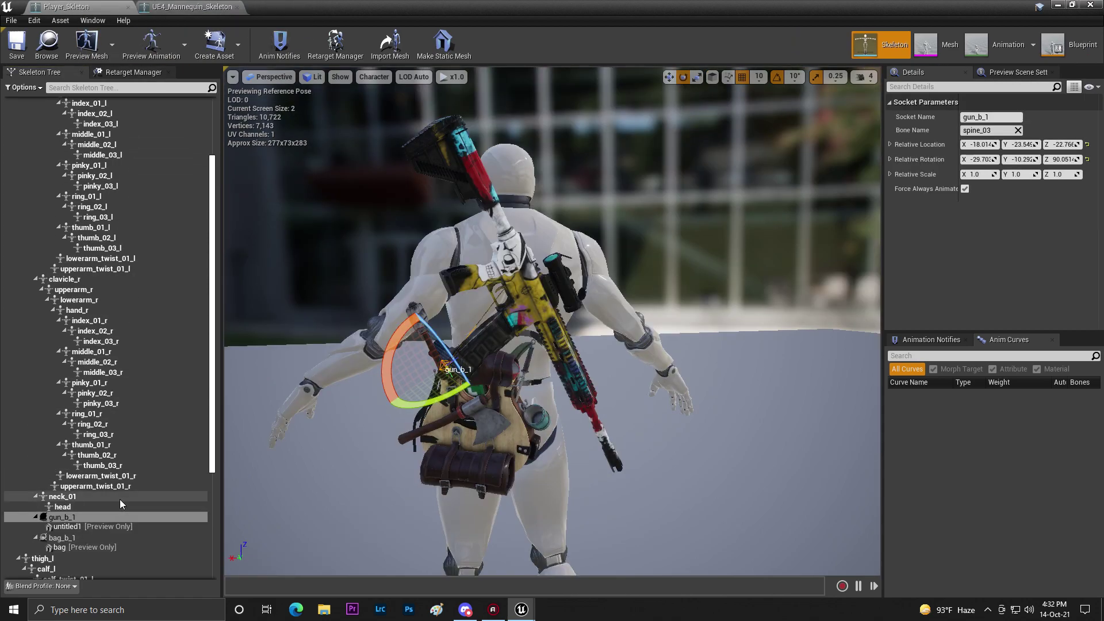
{"action": "scroll", "coordinate": [121, 504], "scroll_direction": "down", "scroll_amount": 3}
- Add a socket to the spine_02 bone of UE4_Mannequin_Skeleton and name it gun_b_1, reusing the socket name copied from Player_Skleton
{"action": "left_click", "coordinate": [992, 116]}
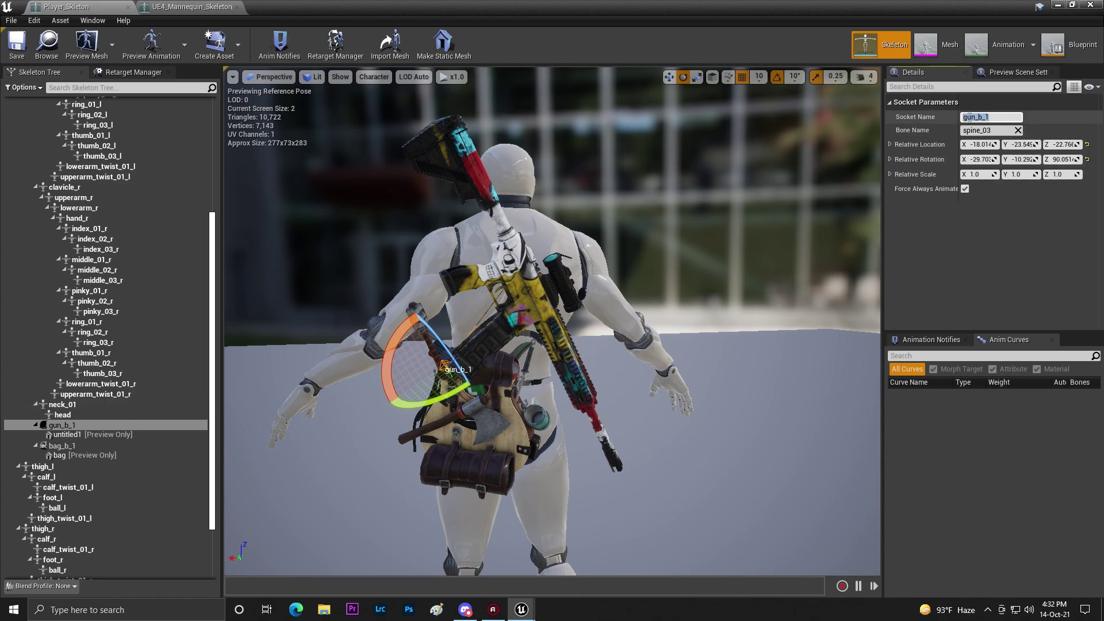
{"action": "right_click", "coordinate": [969, 117]}
{"action": "left_click", "coordinate": [990, 163]}
{"action": "left_click", "coordinate": [196, 6]}
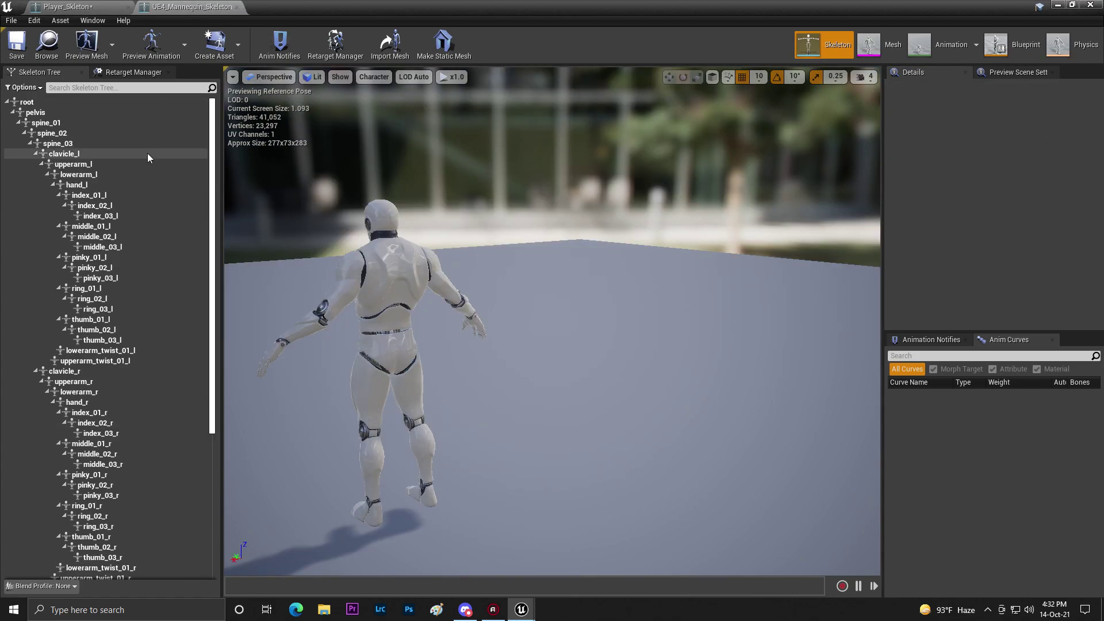
{"action": "left_click", "coordinate": [68, 134]}
{"action": "right_click", "coordinate": [68, 133]}
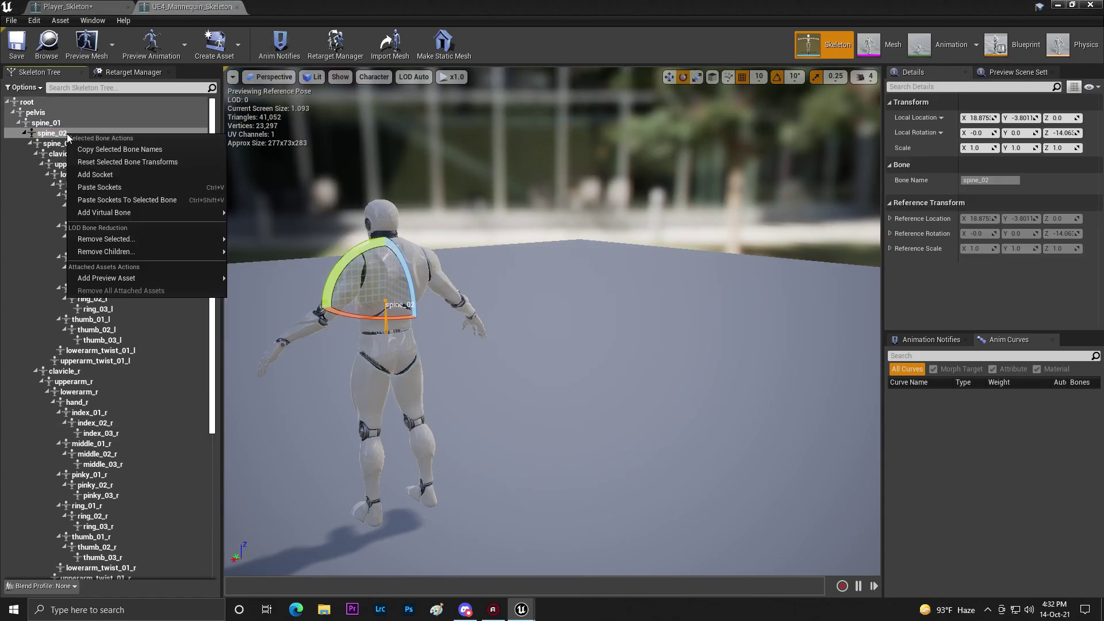
{"action": "left_click", "coordinate": [98, 178]}
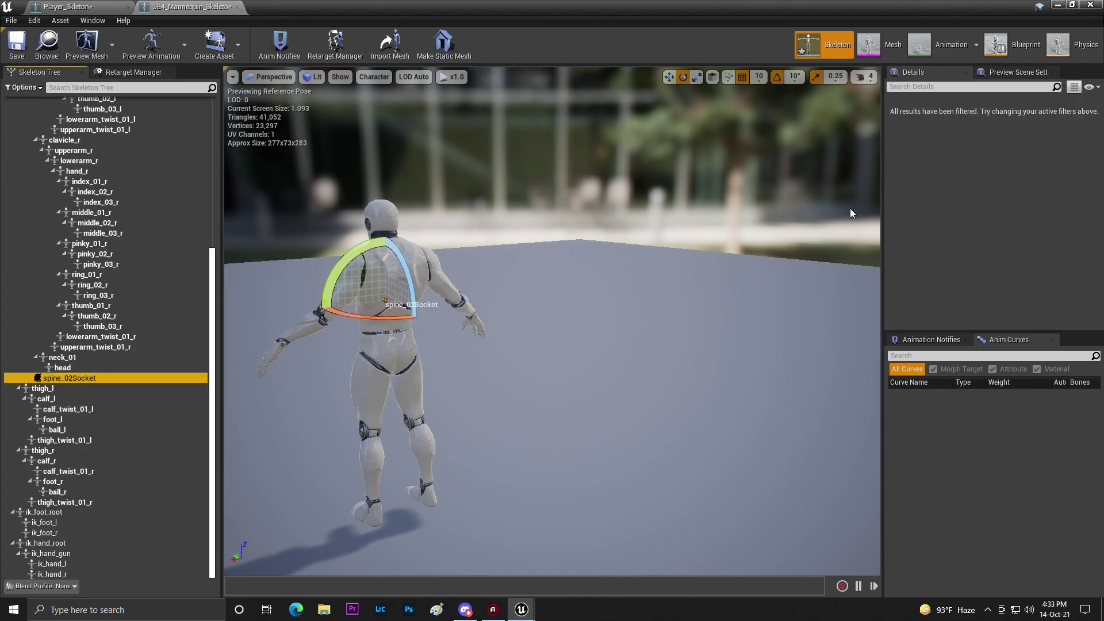
{"action": "left_click", "coordinate": [86, 380]}
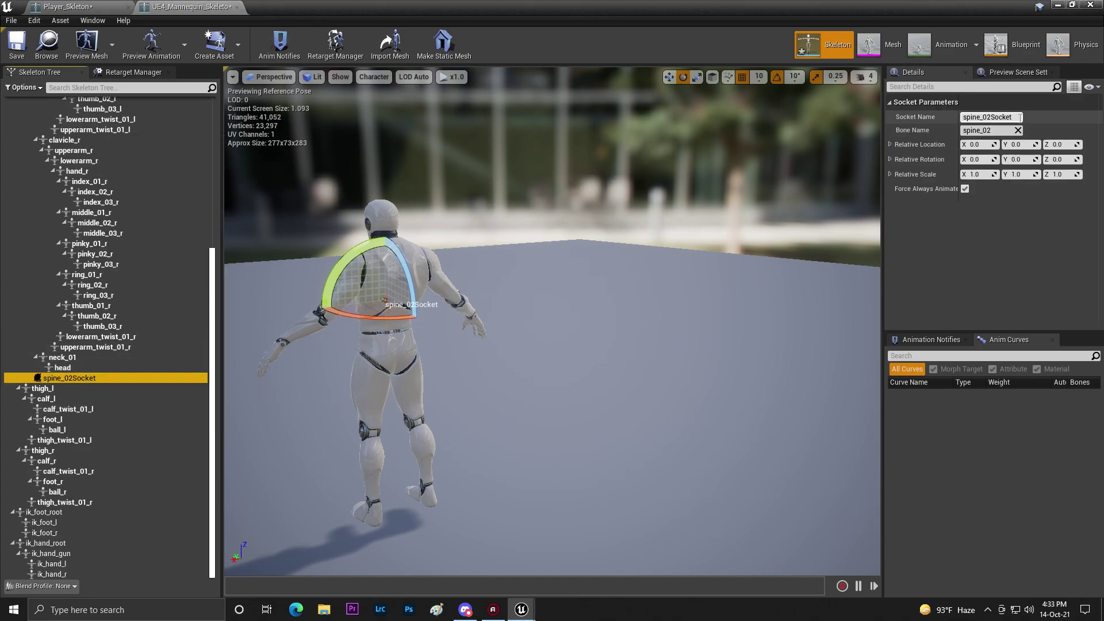
{"action": "key", "text": "ctrl+v"}
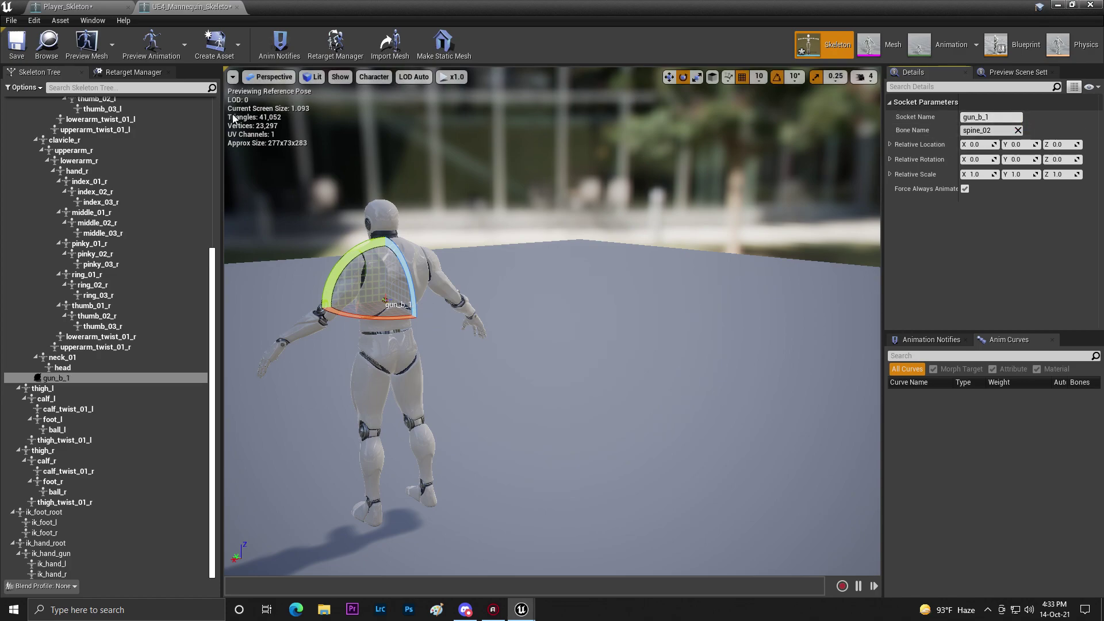
- Copy the gun_b_1 socket's relative location from Player_Skleton to the gun_b_1 socket in UE4_Mannequin_Skeleton
{"action": "left_click", "coordinate": [38, 6]}
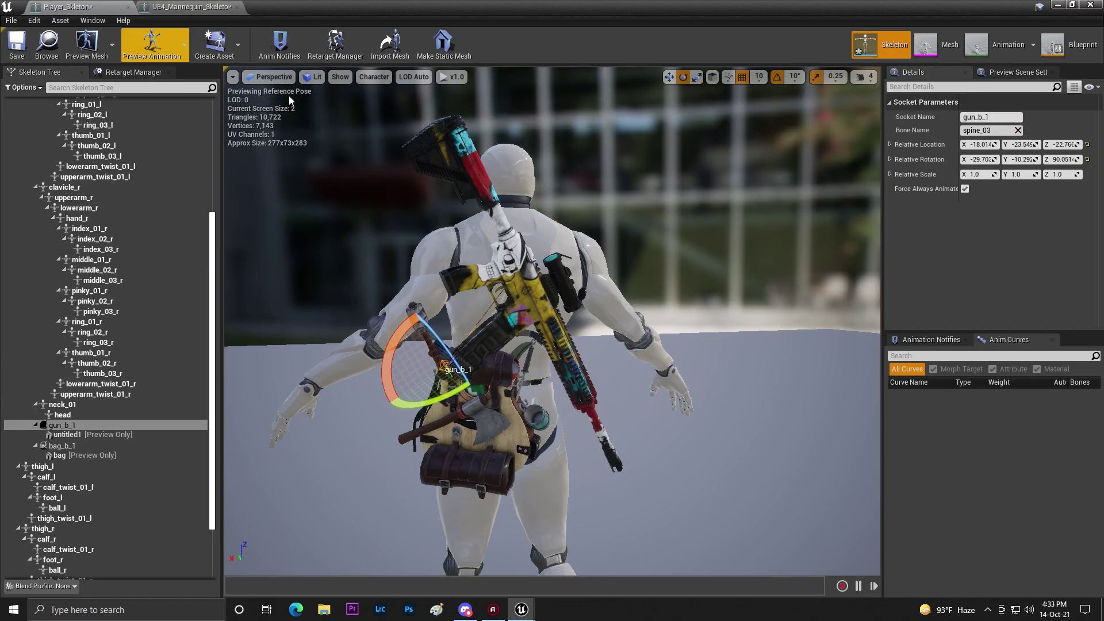
{"action": "right_click", "coordinate": [938, 149]}
{"action": "left_click", "coordinate": [950, 184]}
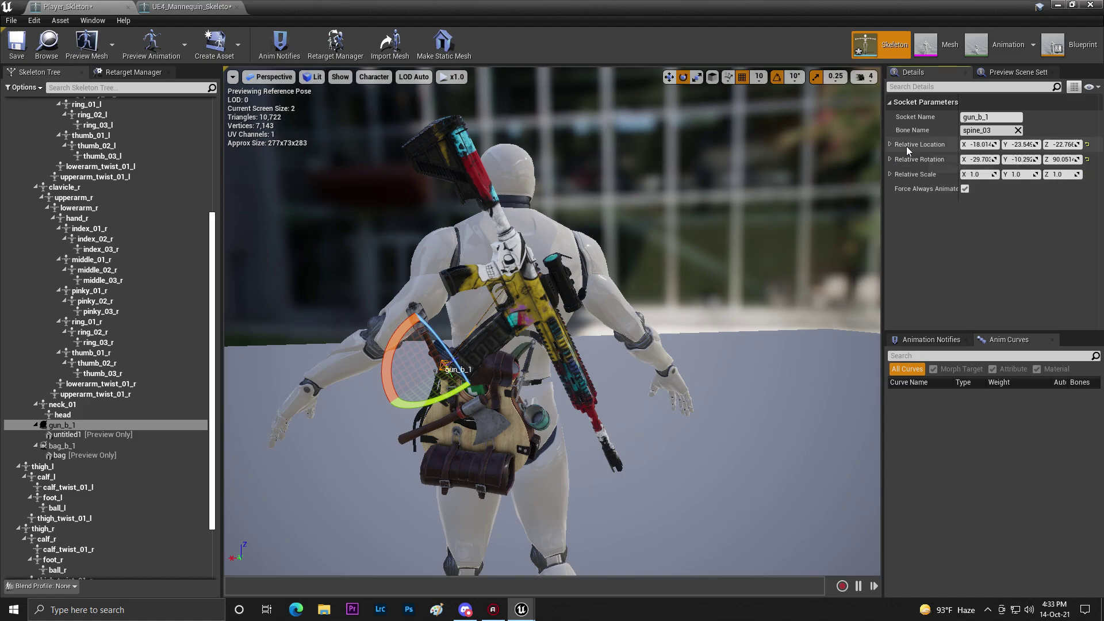
{"action": "left_click", "coordinate": [190, 7]}
{"action": "right_click", "coordinate": [938, 148]}
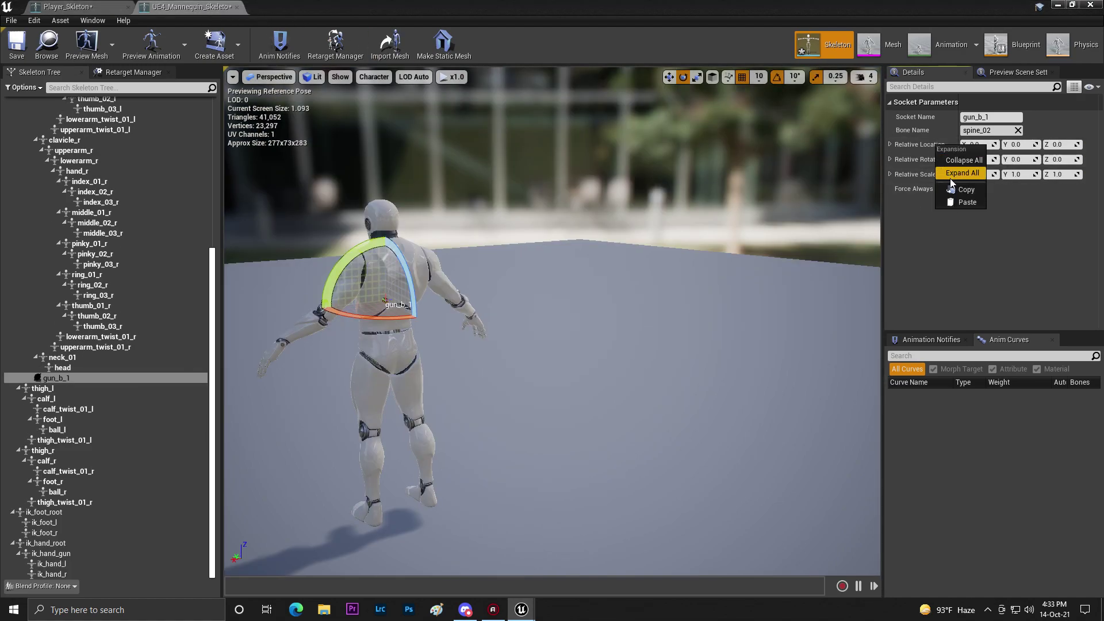
{"action": "left_click", "coordinate": [962, 202]}
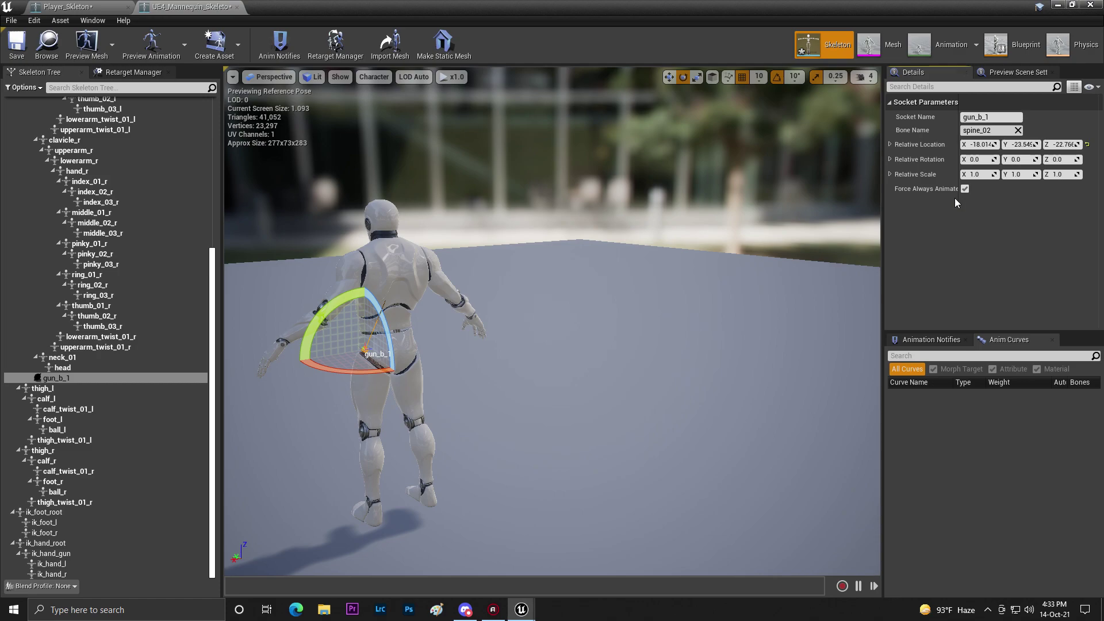
- Copy the gun_b_1 socket's relative rotation from Player_Skleton to the matching socket in UE4_Mannequin_Skeleton
{"action": "left_click", "coordinate": [86, 7]}
{"action": "right_click", "coordinate": [931, 164]}
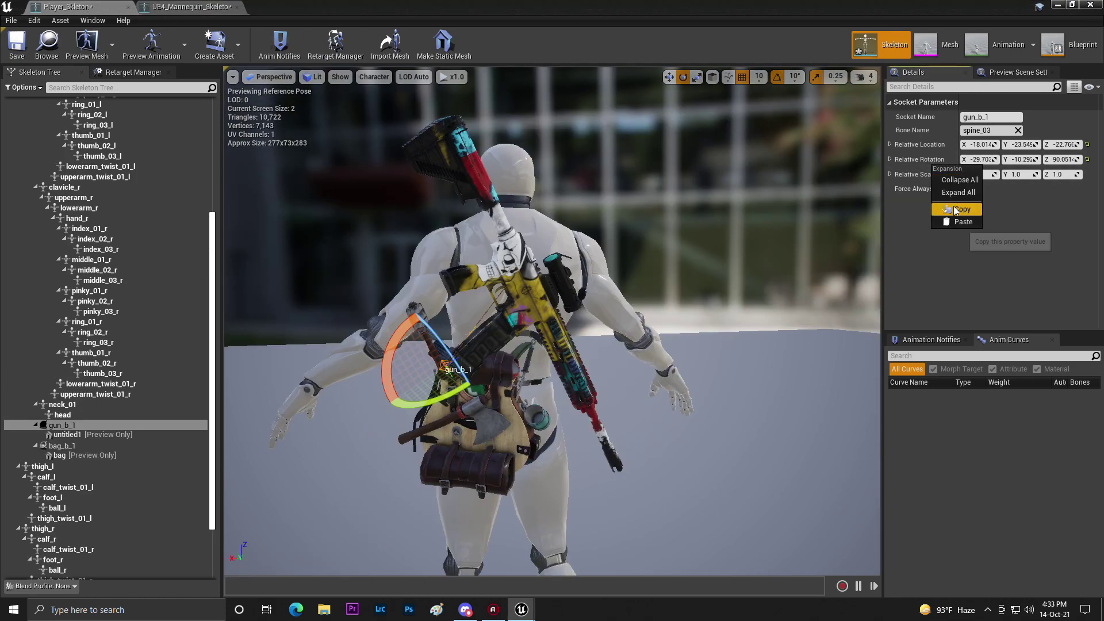
{"action": "left_click", "coordinate": [957, 209]}
{"action": "key", "text": "ctrl+Tab"}
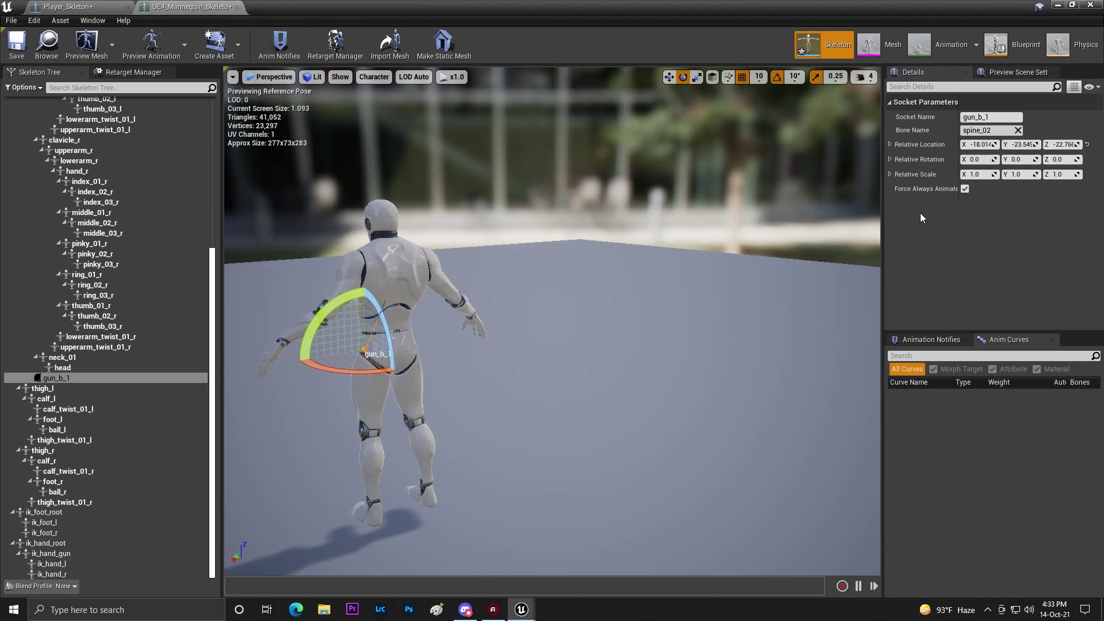
{"action": "right_click", "coordinate": [938, 163]}
{"action": "left_click", "coordinate": [959, 215]}
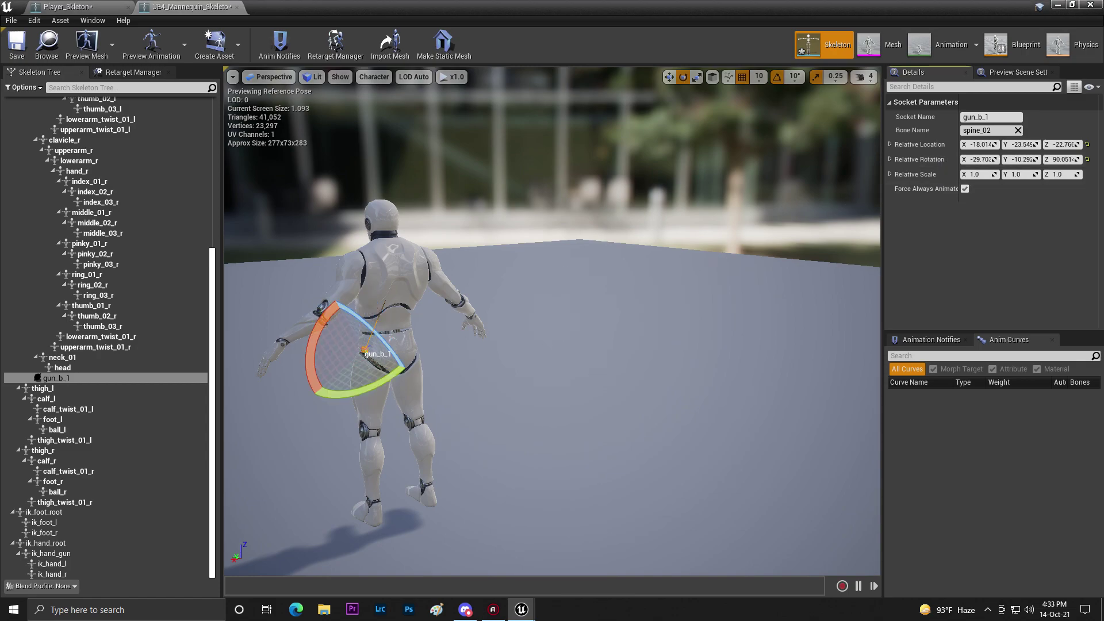
- Attach the untitled1 static mesh as a preview asset to UE4_Mannequin_Skeleton's gun_b_1 socket
{"action": "right_click", "coordinate": [100, 374]}
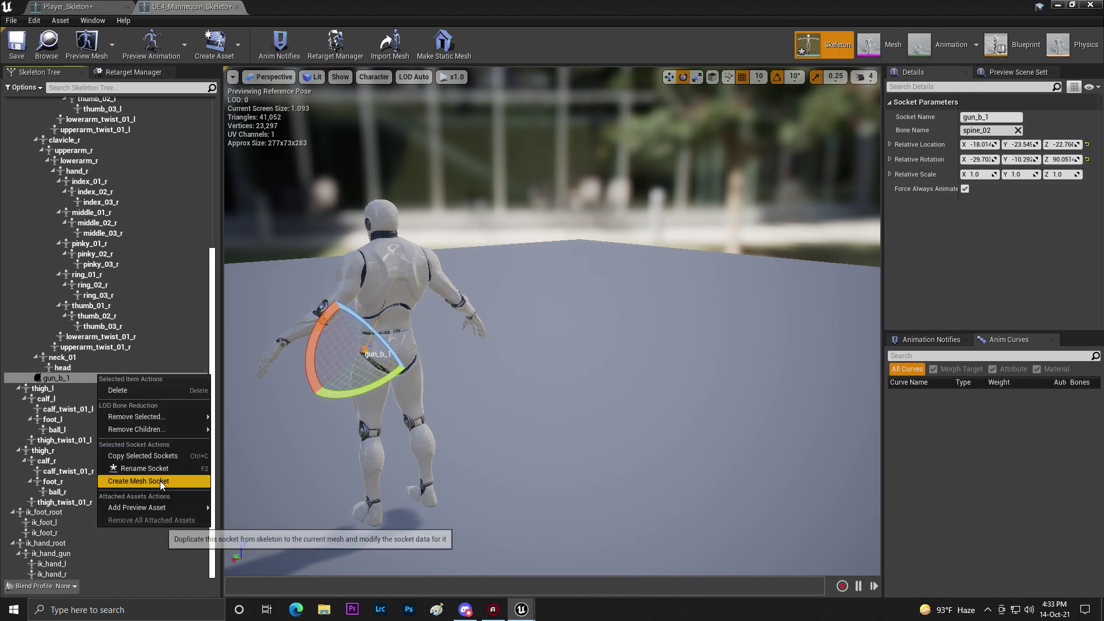
{"action": "mouse_move", "coordinate": [150, 508]}
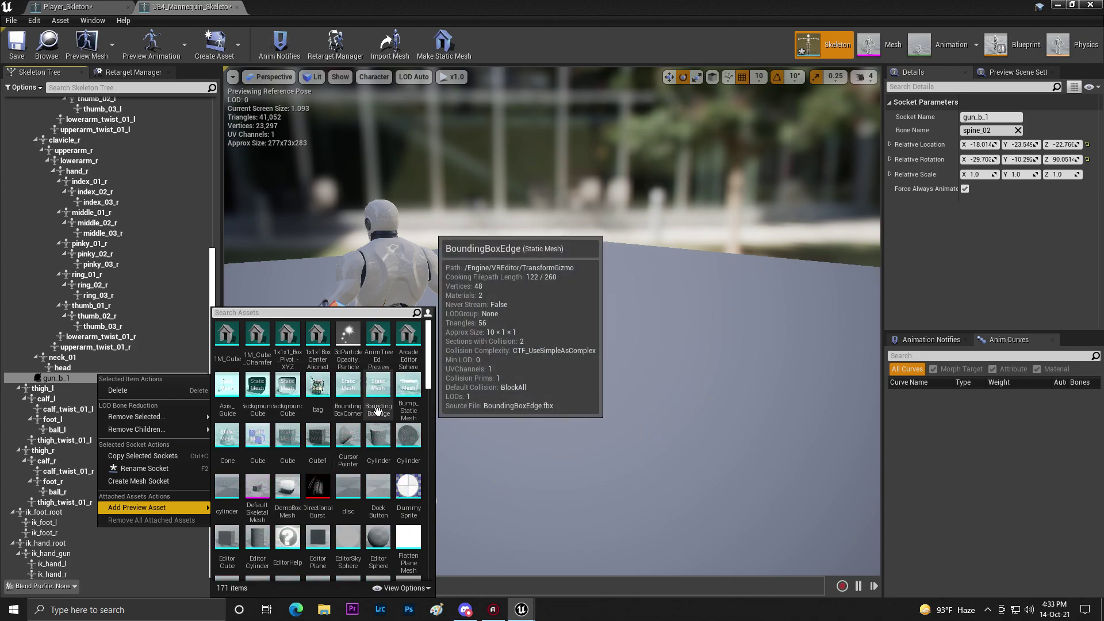
{"action": "scroll", "coordinate": [395, 414], "scroll_direction": "down", "scroll_amount": 3}
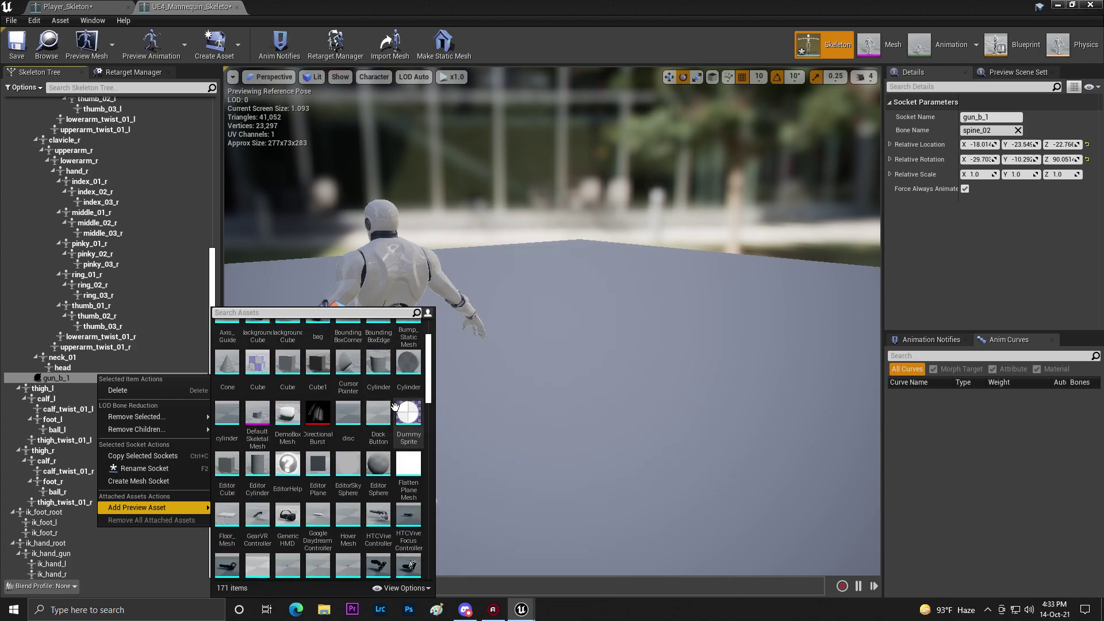
{"action": "scroll", "coordinate": [421, 475], "scroll_direction": "down", "scroll_amount": 8}
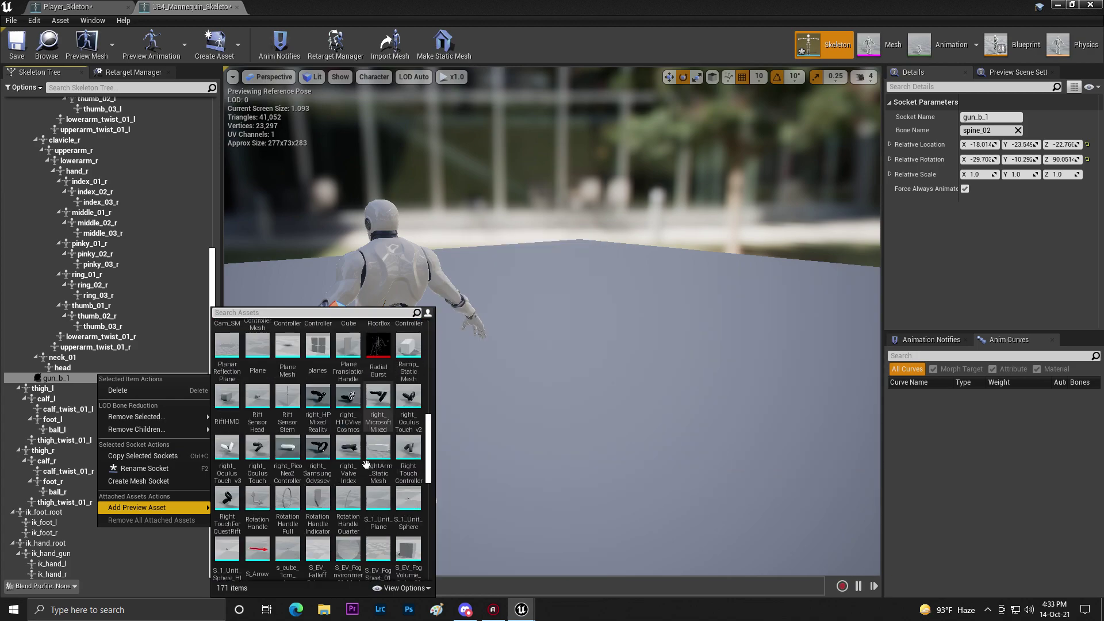
{"action": "scroll", "coordinate": [368, 463], "scroll_direction": "down", "scroll_amount": 6}
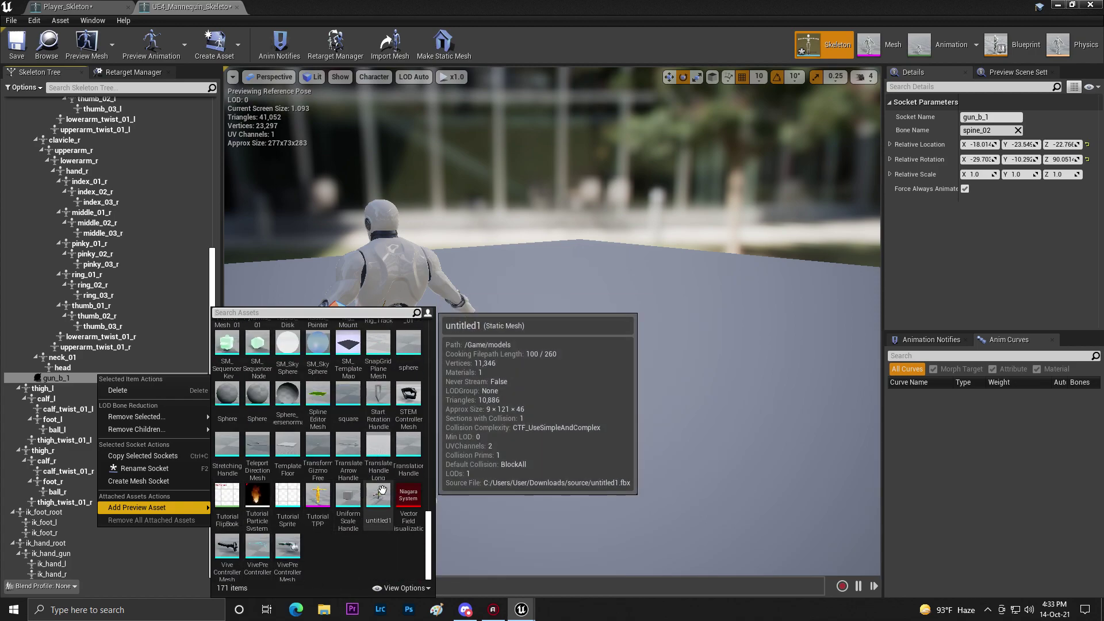
{"action": "left_click", "coordinate": [381, 493]}
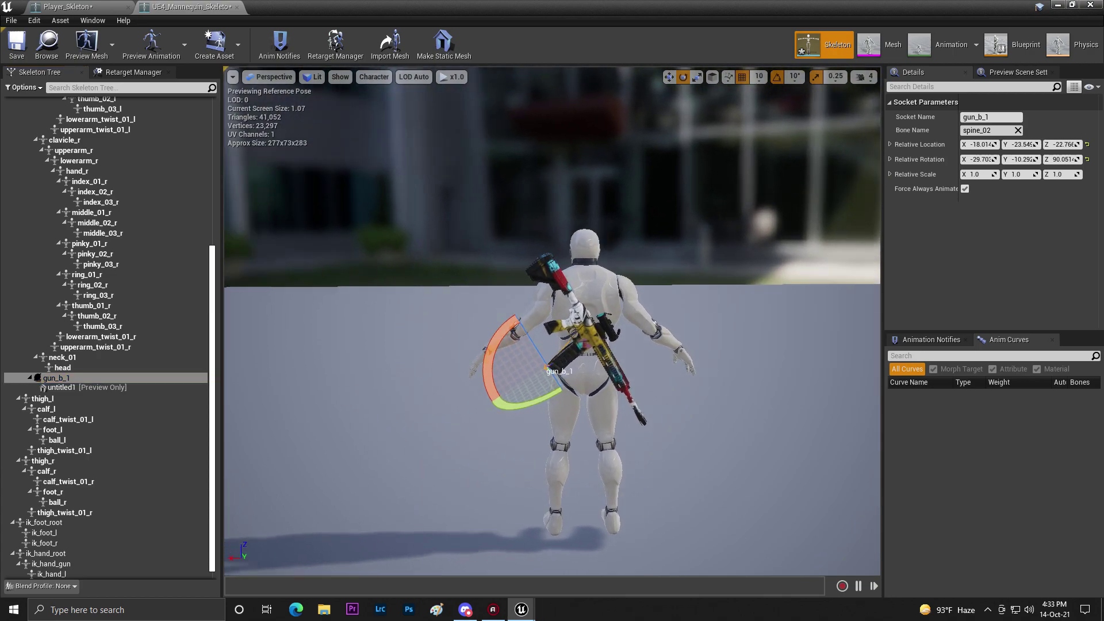
- Compare the rifle's placement on the back of UE4_Mannequin_Skeleton with its placement on Player_Skleton
{"action": "left_click", "coordinate": [75, 6]}
{"action": "left_click", "coordinate": [184, 6]}
{"action": "left_click", "coordinate": [102, 6]}
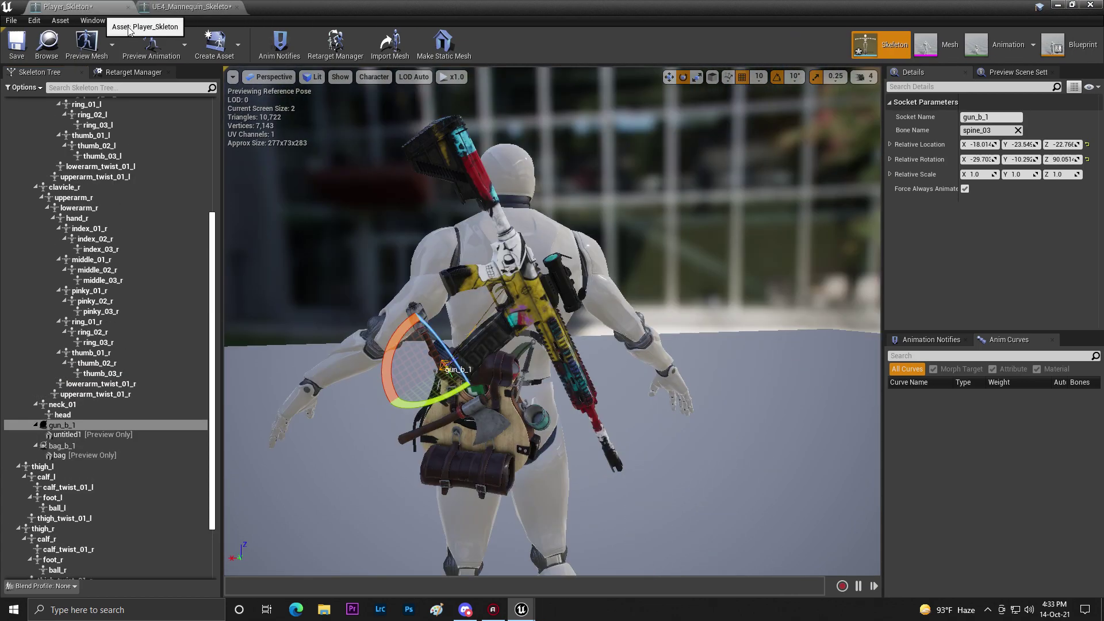
{"action": "left_click", "coordinate": [221, 5]}
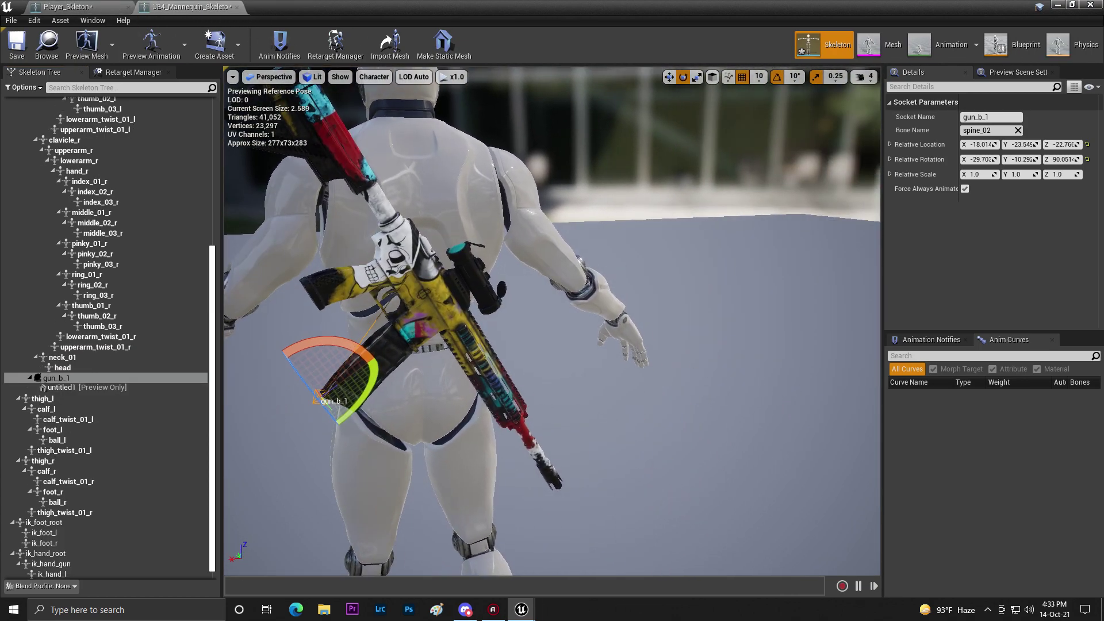
{"action": "left_click", "coordinate": [63, 6]}
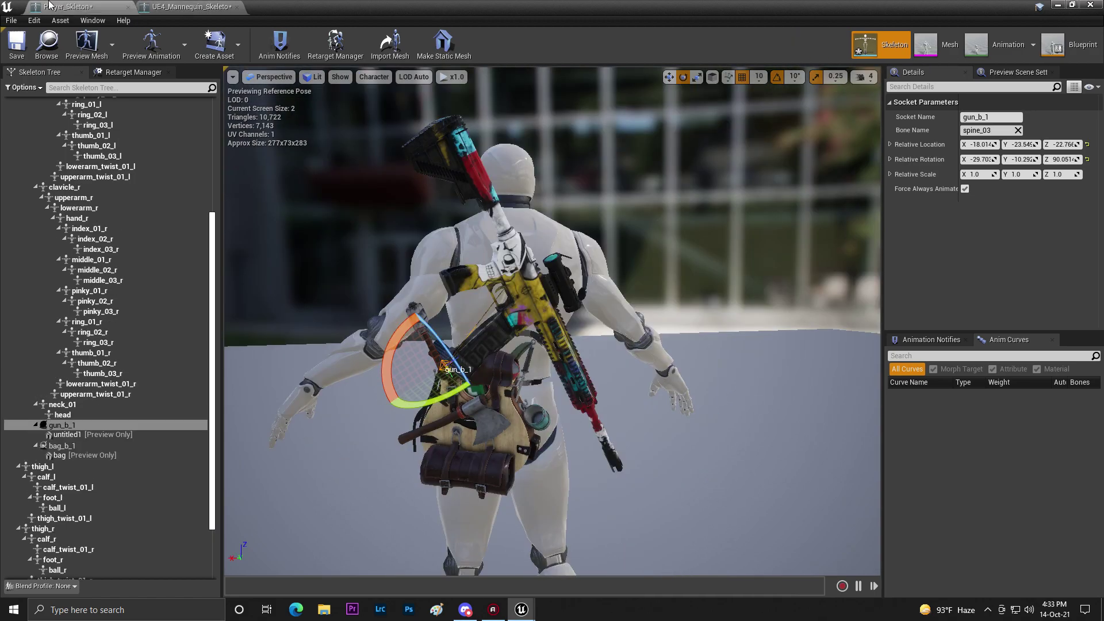
{"action": "left_click", "coordinate": [224, 6]}
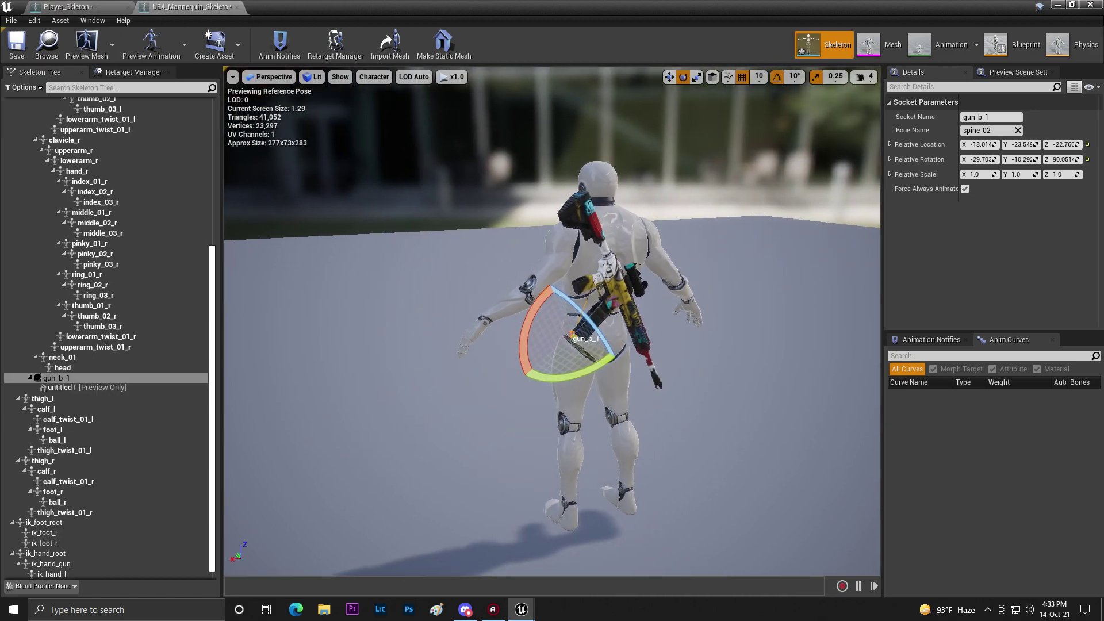
{"action": "left_click", "coordinate": [92, 5]}
{"action": "left_click", "coordinate": [192, 5]}
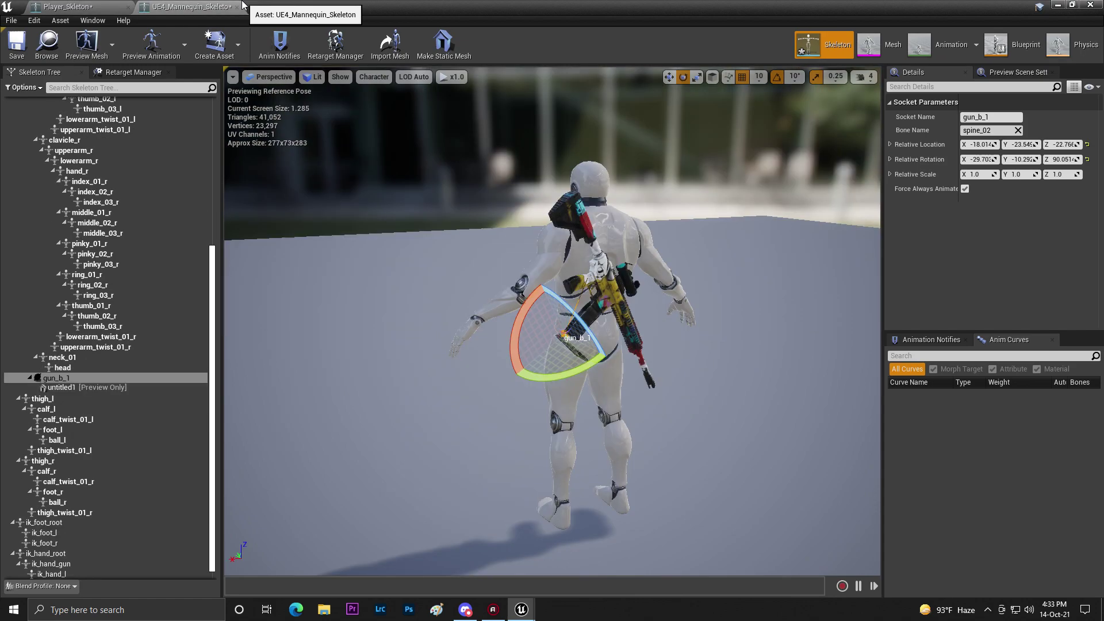
- Select the bag_b_1 socket in Player_Skleton and copy its socket name
{"action": "left_click", "coordinate": [58, 6]}
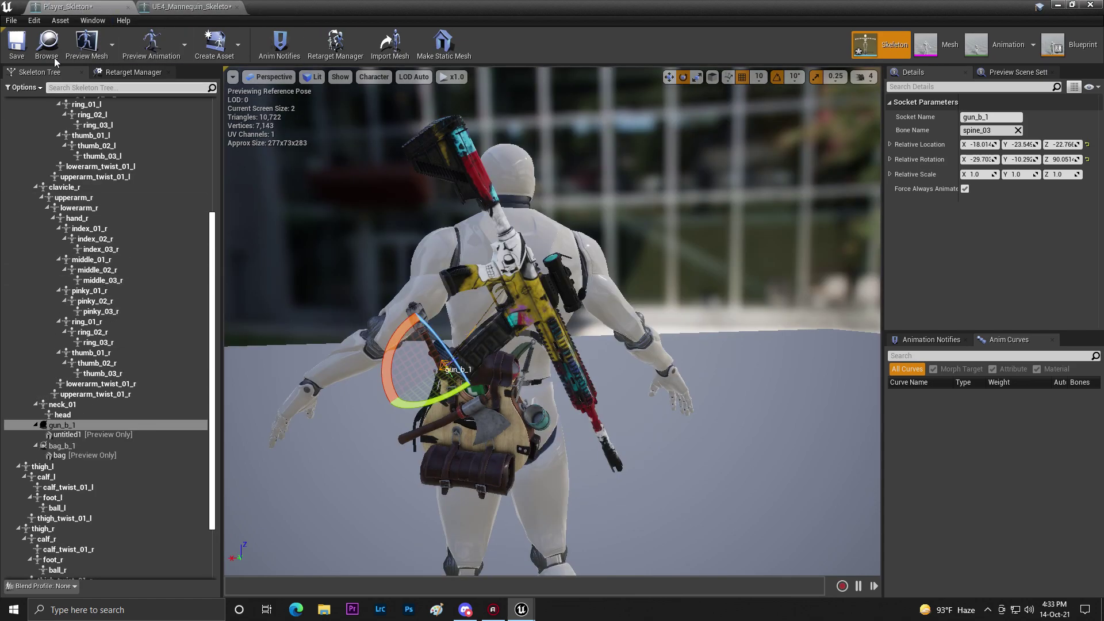
{"action": "left_click", "coordinate": [84, 448]}
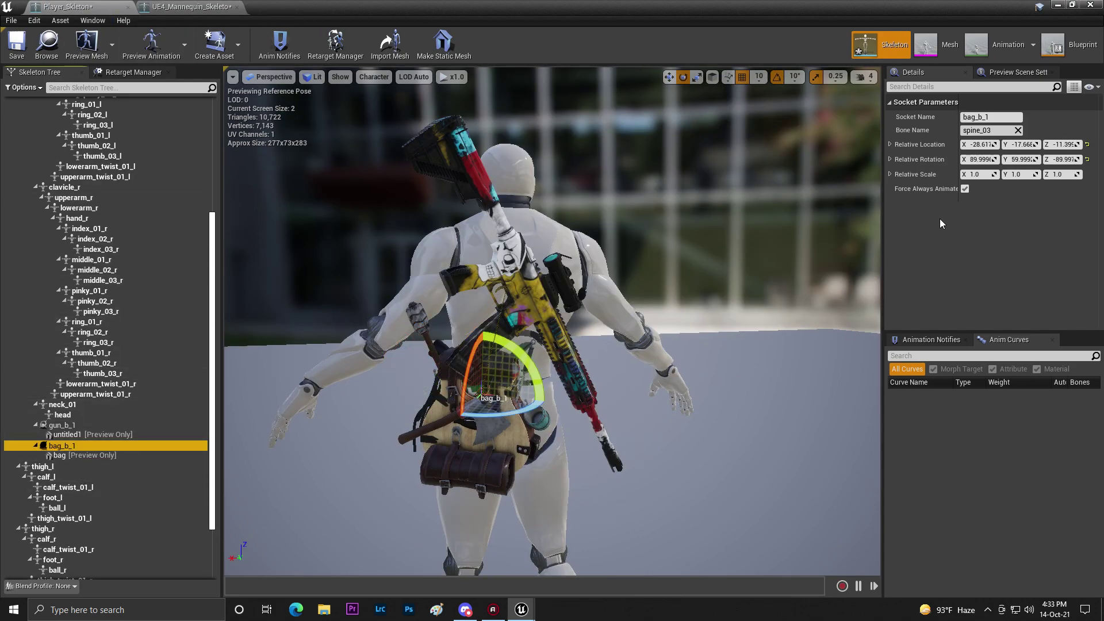
{"action": "left_click", "coordinate": [999, 117]}
{"action": "right_click", "coordinate": [977, 117]}
{"action": "left_click", "coordinate": [989, 162]}
- Add a socket named bag_b_1 to UE4_Mannequin_Skeleton's spine_02 bone and attach the bag mesh as its preview asset
{"action": "left_click", "coordinate": [190, 6]}
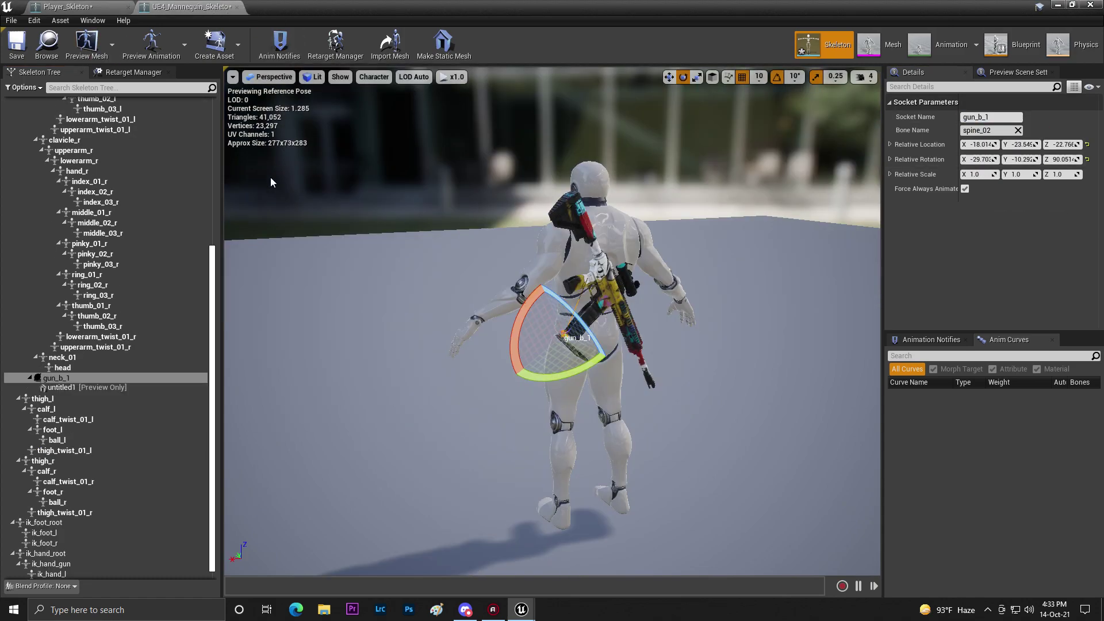
{"action": "scroll", "coordinate": [83, 359], "scroll_direction": "up", "scroll_amount": 10}
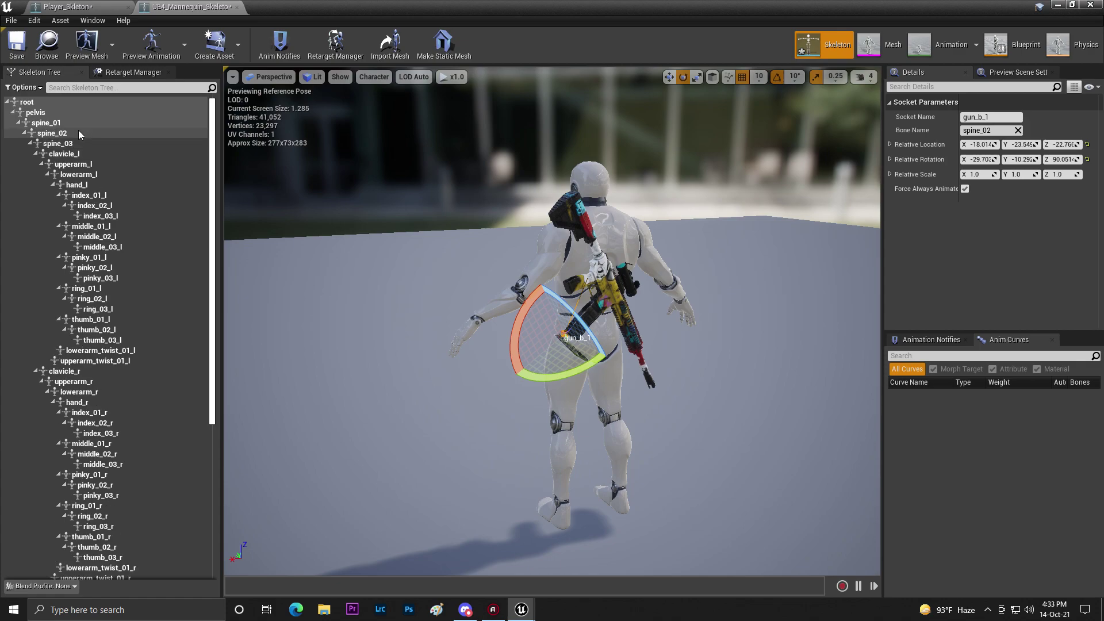
{"action": "left_click", "coordinate": [77, 131]}
{"action": "right_click", "coordinate": [79, 132]}
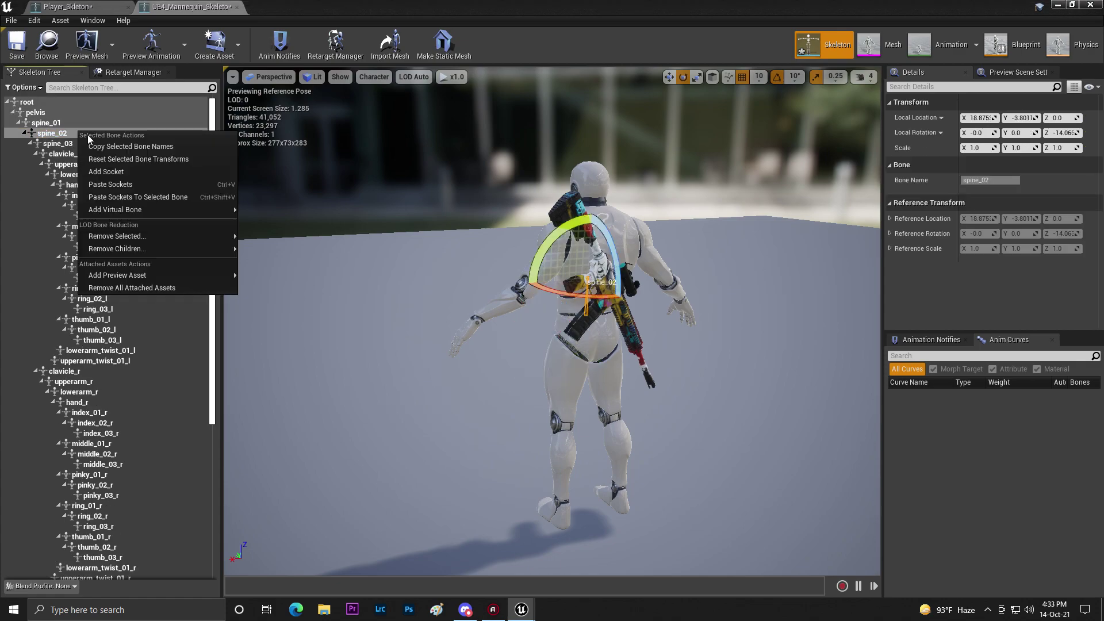
{"action": "left_click", "coordinate": [124, 172]}
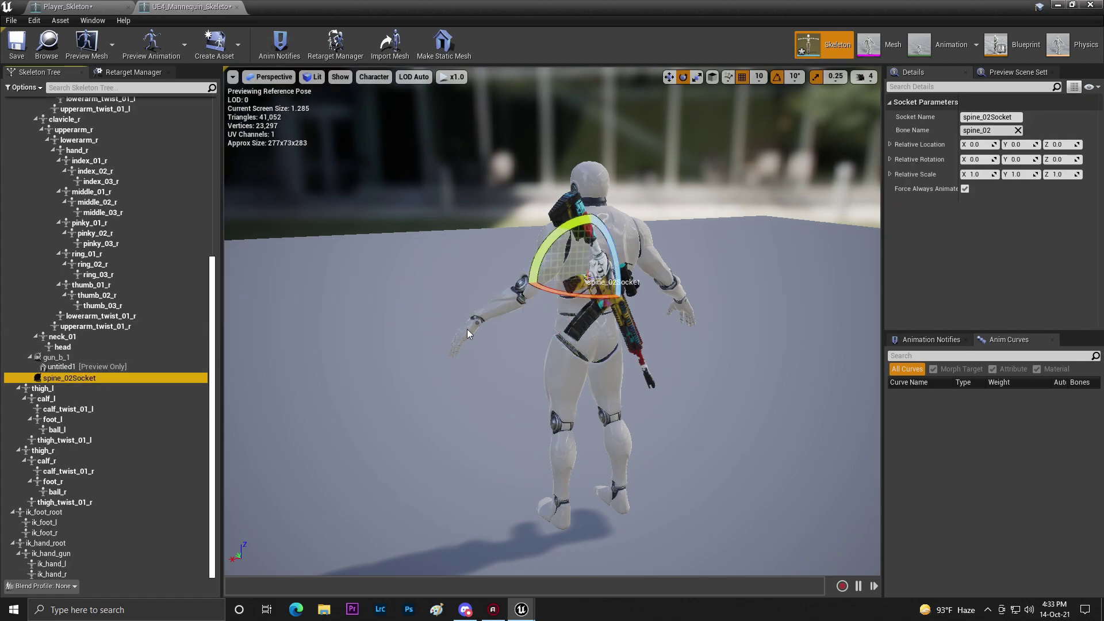
{"action": "left_click", "coordinate": [1018, 117]}
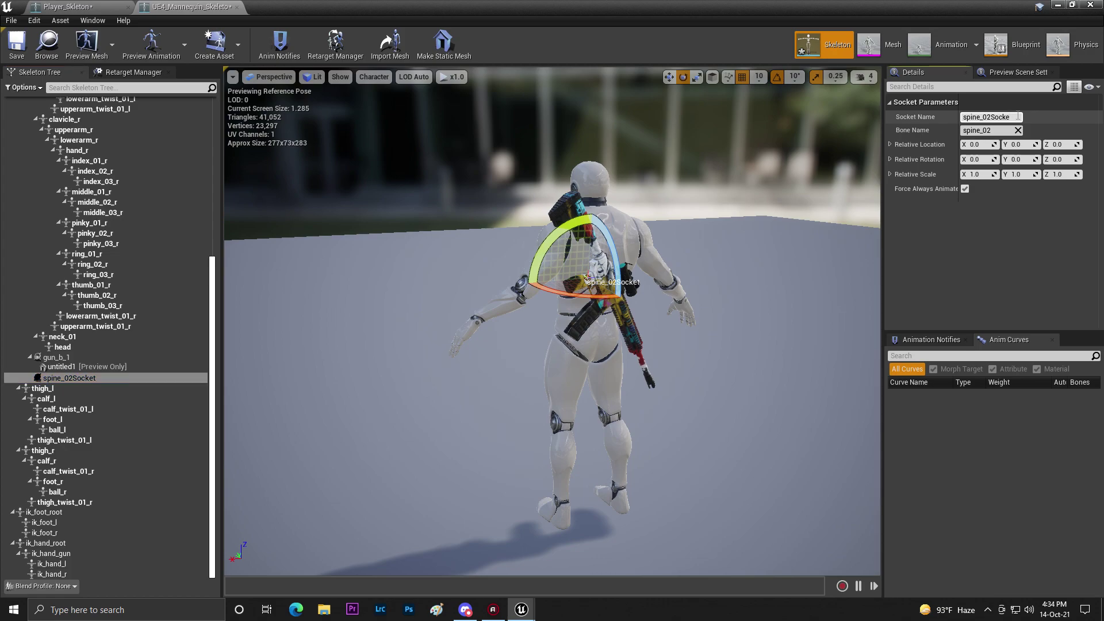
{"action": "key", "text": "Return"}
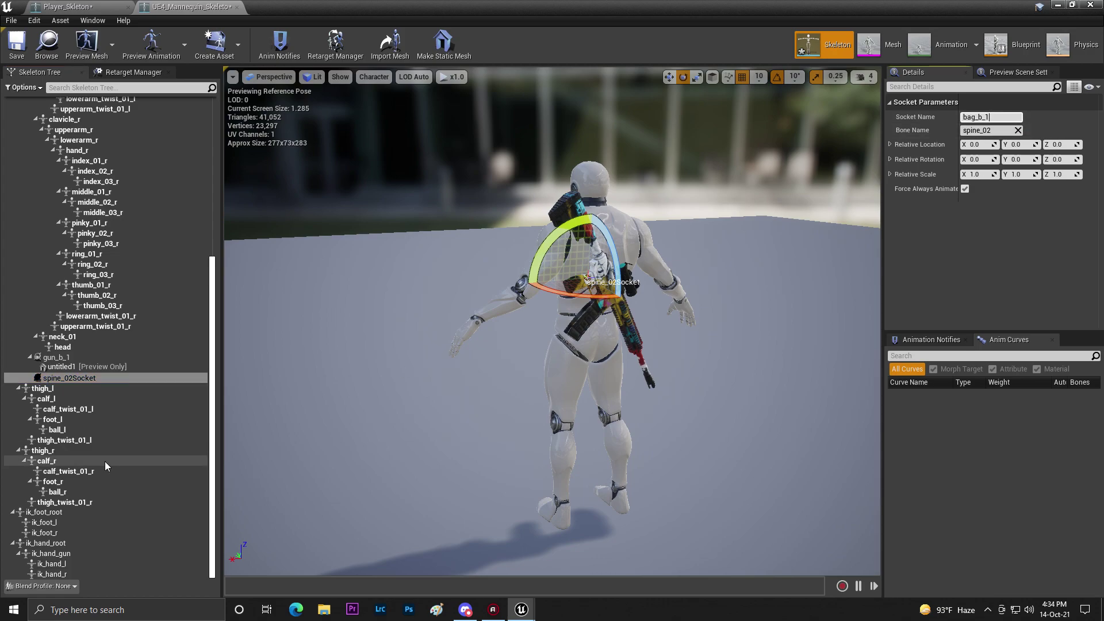
{"action": "right_click", "coordinate": [93, 377]}
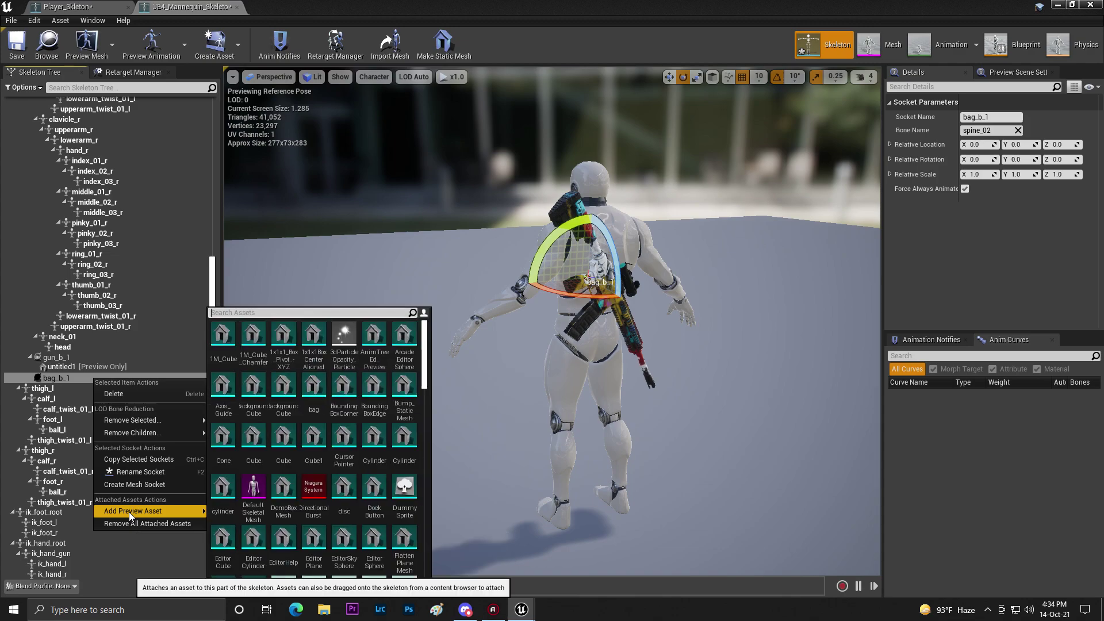
{"action": "left_click", "coordinate": [305, 394]}
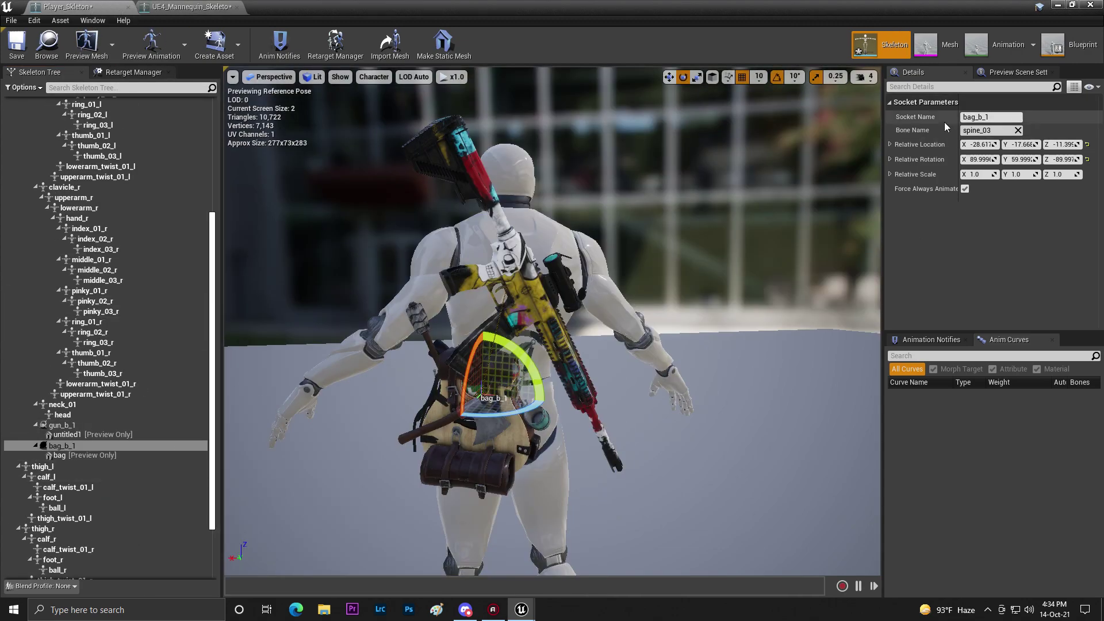
- Copy the bag_b_1 socket's relative location from Player_Skleton to the matching socket in UE4_Mannequin_Skeleton
{"action": "right_click", "coordinate": [936, 145]}
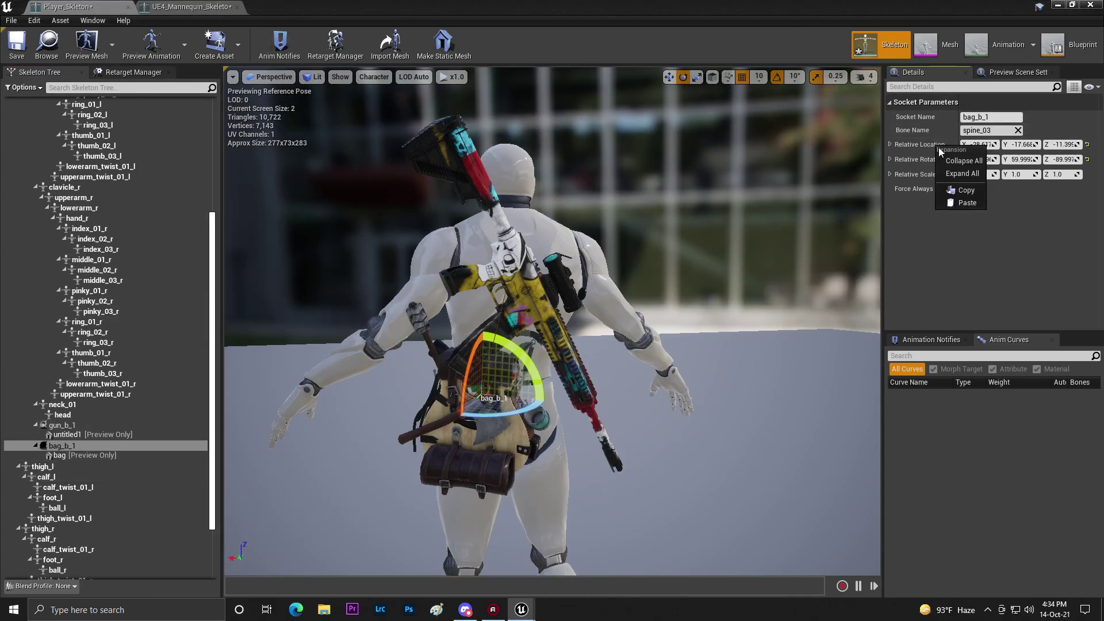
{"action": "left_click", "coordinate": [953, 181]}
{"action": "left_click", "coordinate": [159, 6]}
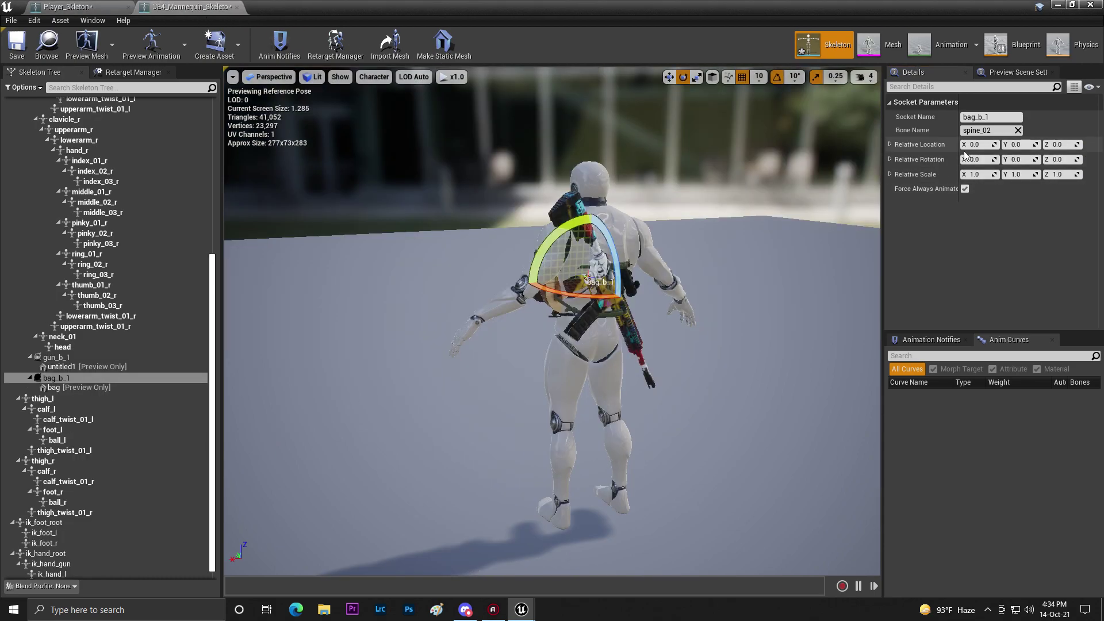
{"action": "right_click", "coordinate": [944, 144]}
{"action": "left_click", "coordinate": [968, 192]}
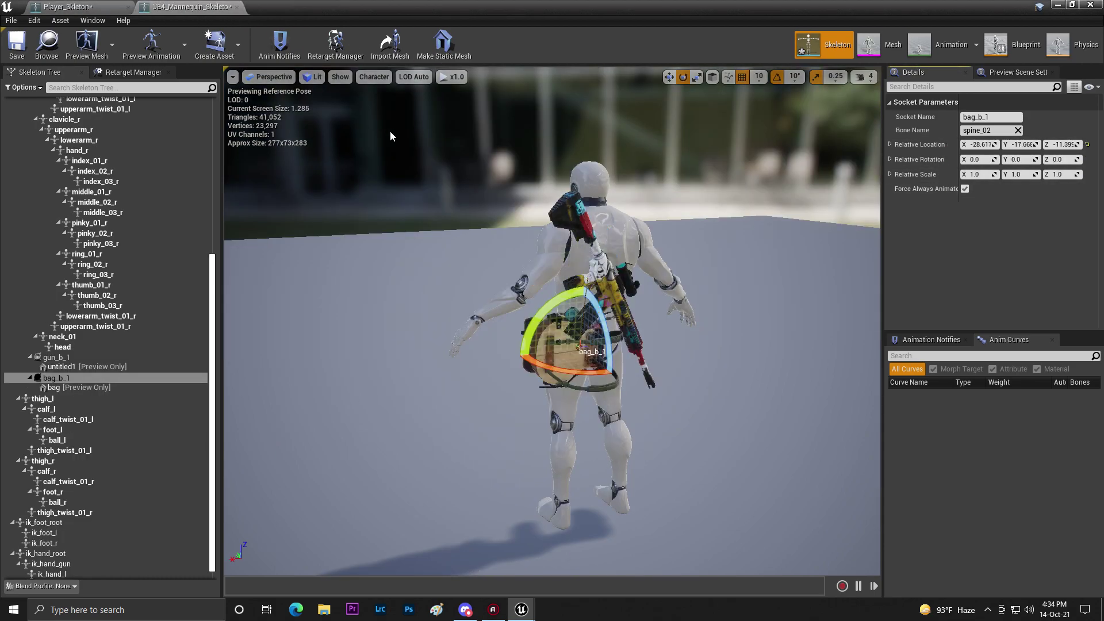
- Copy the bag_b_1 socket's relative rotation from Player_Skleton to the matching socket in UE4_Mannequin_Skeleton
{"action": "left_click", "coordinate": [66, 6]}
{"action": "right_click", "coordinate": [943, 161]}
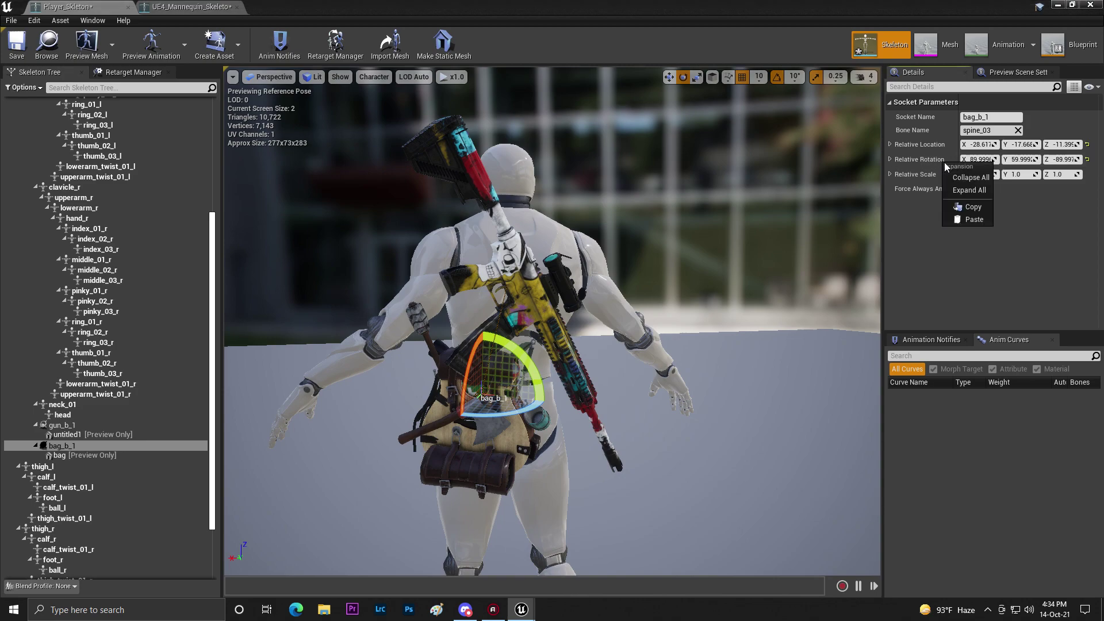
{"action": "left_click", "coordinate": [954, 196]}
{"action": "left_click", "coordinate": [151, 6]}
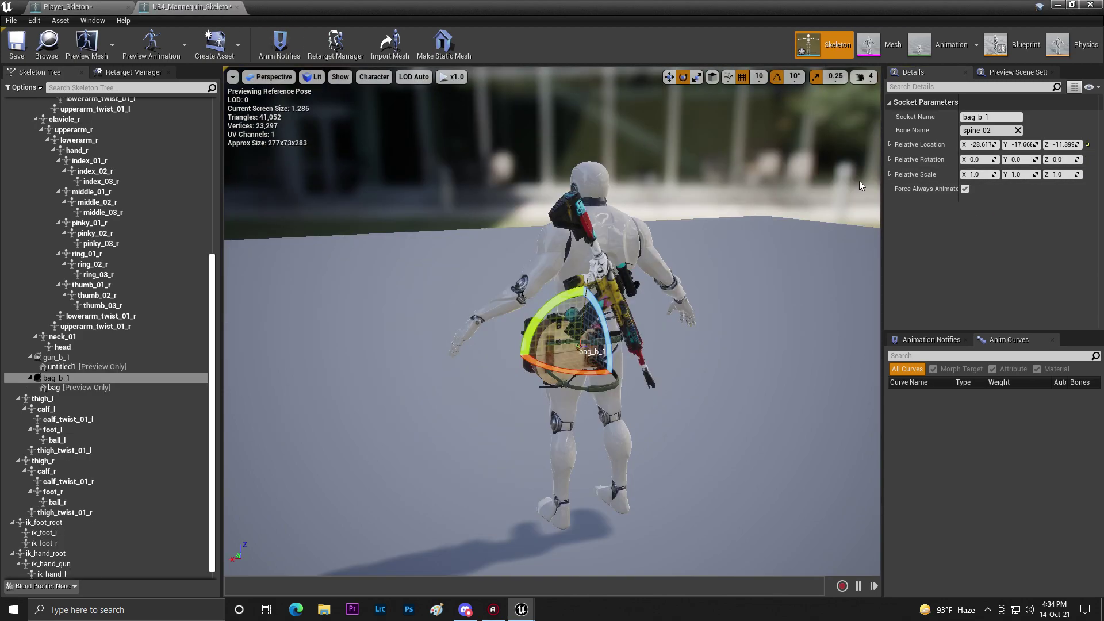
{"action": "right_click", "coordinate": [942, 159]}
{"action": "left_click", "coordinate": [959, 220]}
- Inspect the bag and rifle on UE4_Mannequin_Skeleton from several sides and save the skeleton
{"action": "left_click_drag", "start_coordinate": [746, 244], "coordinate": [627, 259]}
{"action": "key", "text": "w"}
{"action": "left_click_drag", "start_coordinate": [769, 229], "coordinate": [661, 259]}
{"action": "key", "text": "ctrl+s"}
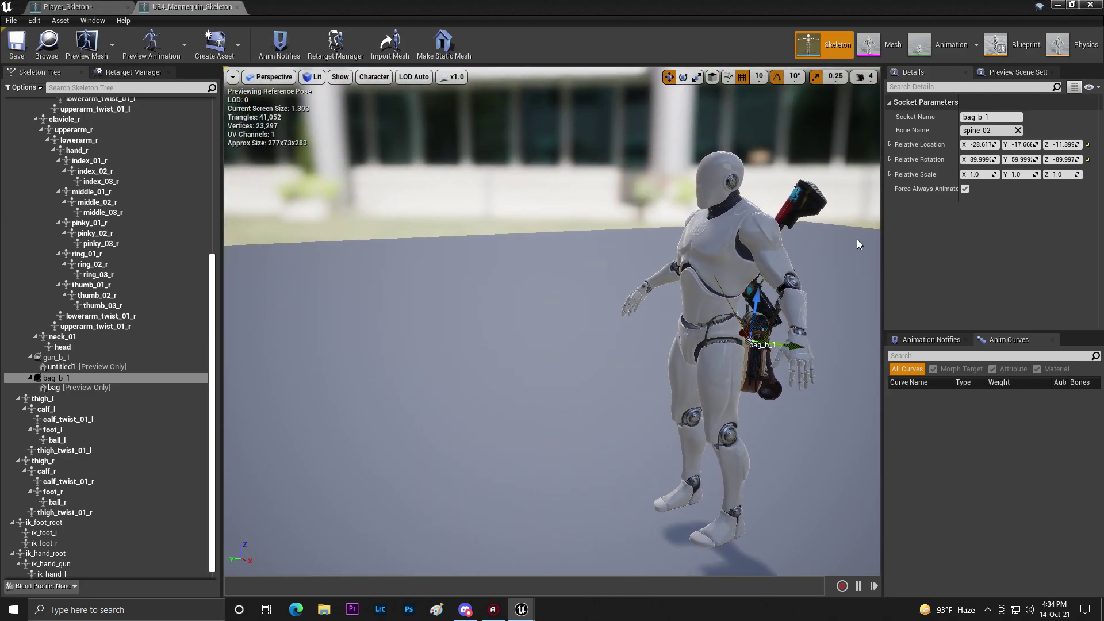
{"action": "scroll", "coordinate": [868, 247], "scroll_direction": "up", "scroll_amount": 3}
{"action": "scroll", "coordinate": [552, 322], "scroll_direction": "down", "scroll_amount": 6}
{"action": "left_click_drag", "start_coordinate": [552, 322], "coordinate": [667, 322]}
- Save Player_Skleton, return to the level editor and save all remaining modified content
{"action": "left_click", "coordinate": [69, 7]}
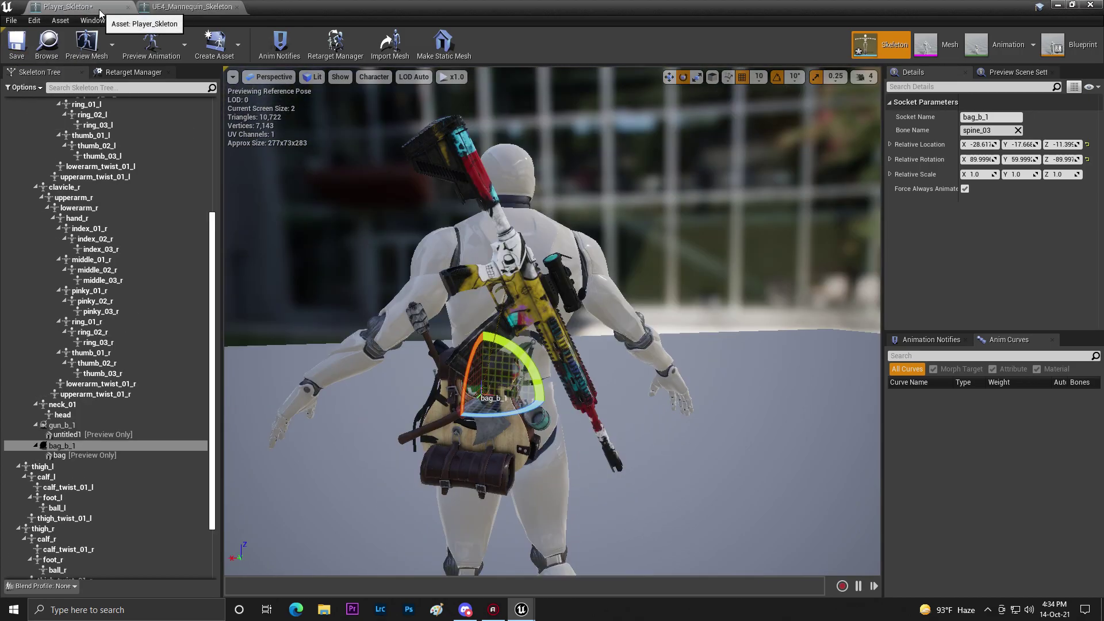
{"action": "key", "text": "ctrl+s"}
{"action": "left_click_drag", "start_coordinate": [690, 286], "coordinate": [609, 275]}
{"action": "key", "text": "w"}
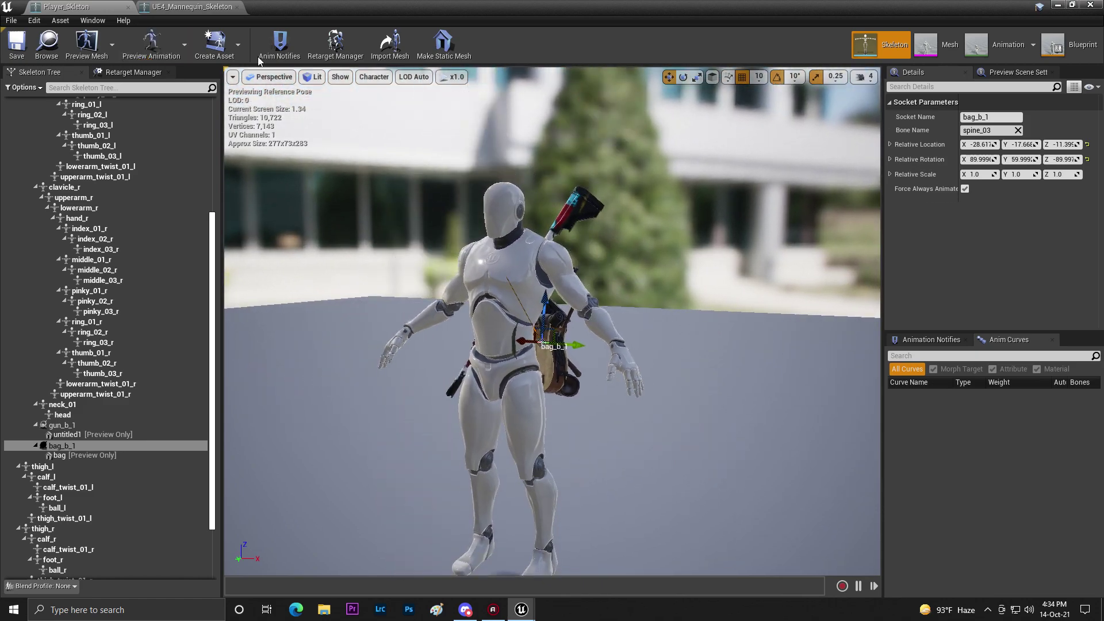
{"action": "left_click", "coordinate": [1058, 6]}
{"action": "left_click", "coordinate": [97, 423]}
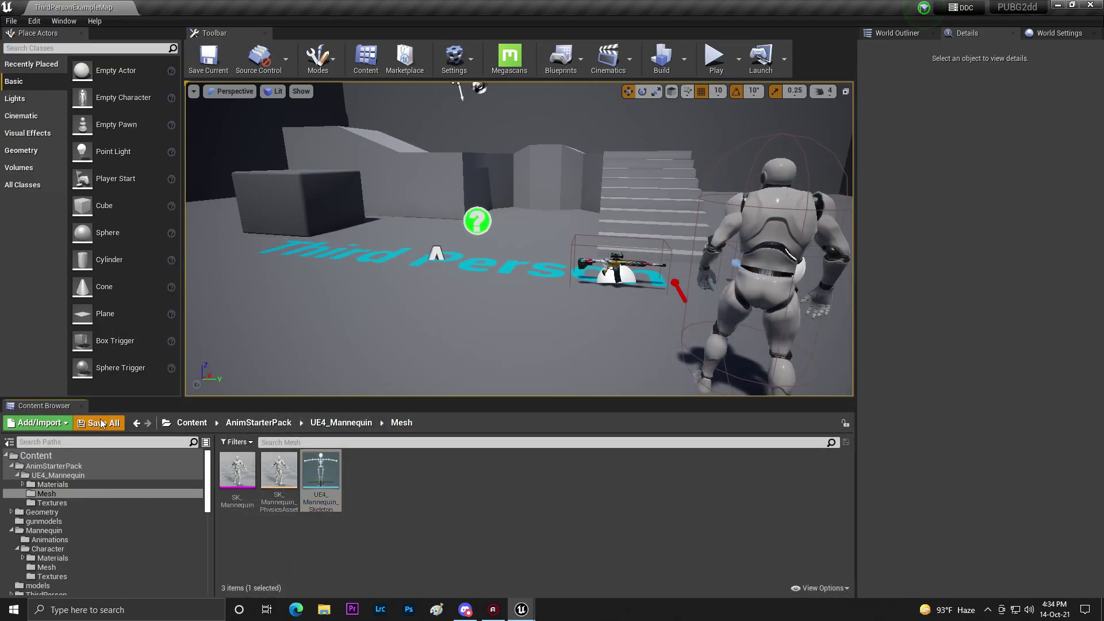
{"action": "left_click", "coordinate": [655, 410]}
{"action": "left_click_drag", "start_coordinate": [575, 316], "coordinate": [409, 361]}
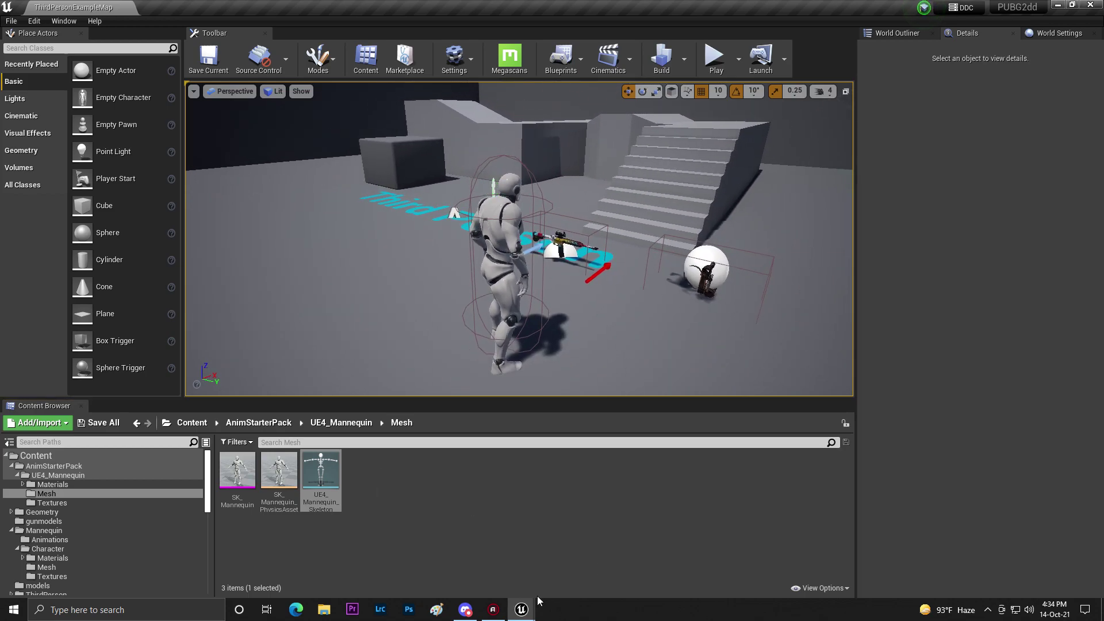
- Rename the SK_Mannequin skeletal mesh in AnimStarterPack's UE4_Mannequin Mesh folder as Player_Mesh
{"action": "right_click", "coordinate": [236, 475]}
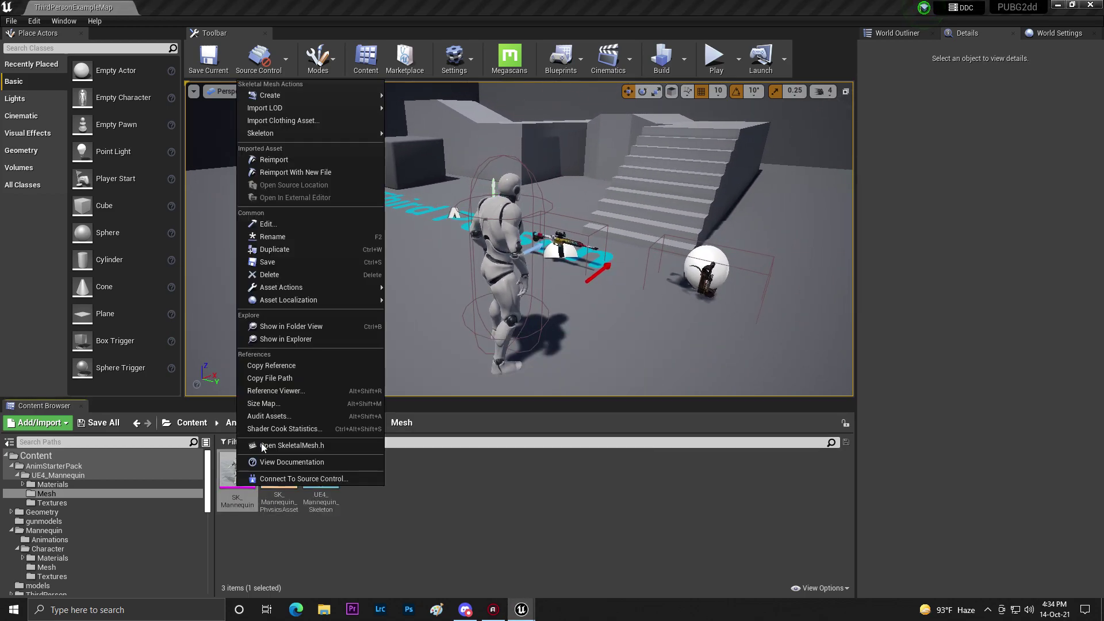
{"action": "left_click", "coordinate": [268, 238]}
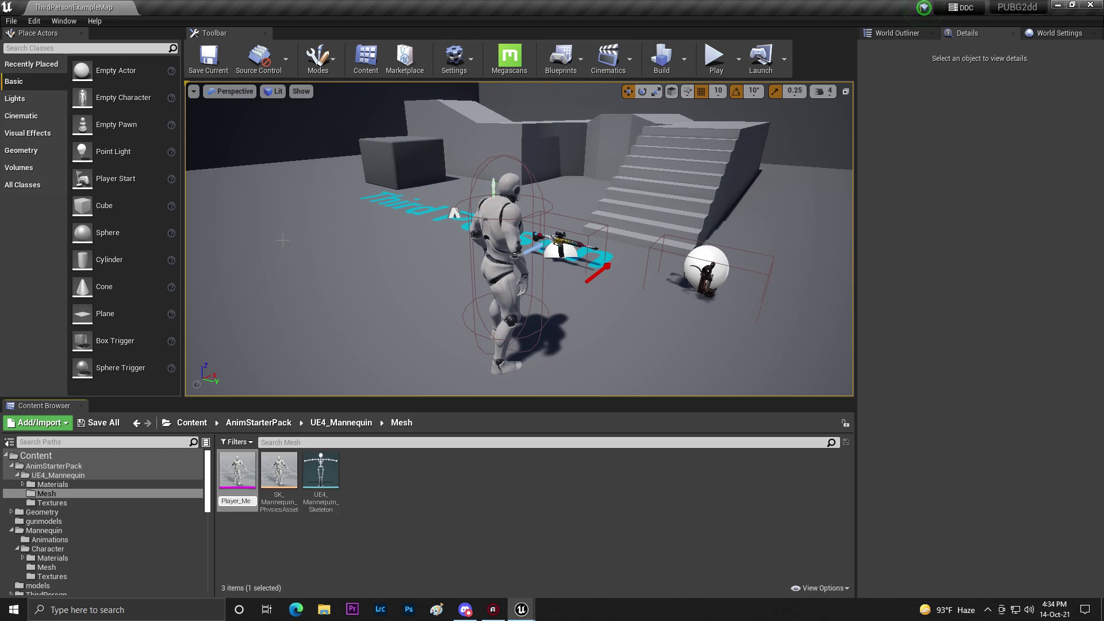
{"action": "key", "text": "BackSpace"}
{"action": "key", "text": "Return"}
- Rename the Player_Skleton asset in the Mannequin Character Mesh folder as skelton
{"action": "scroll", "coordinate": [89, 540], "scroll_direction": "down", "scroll_amount": 2}
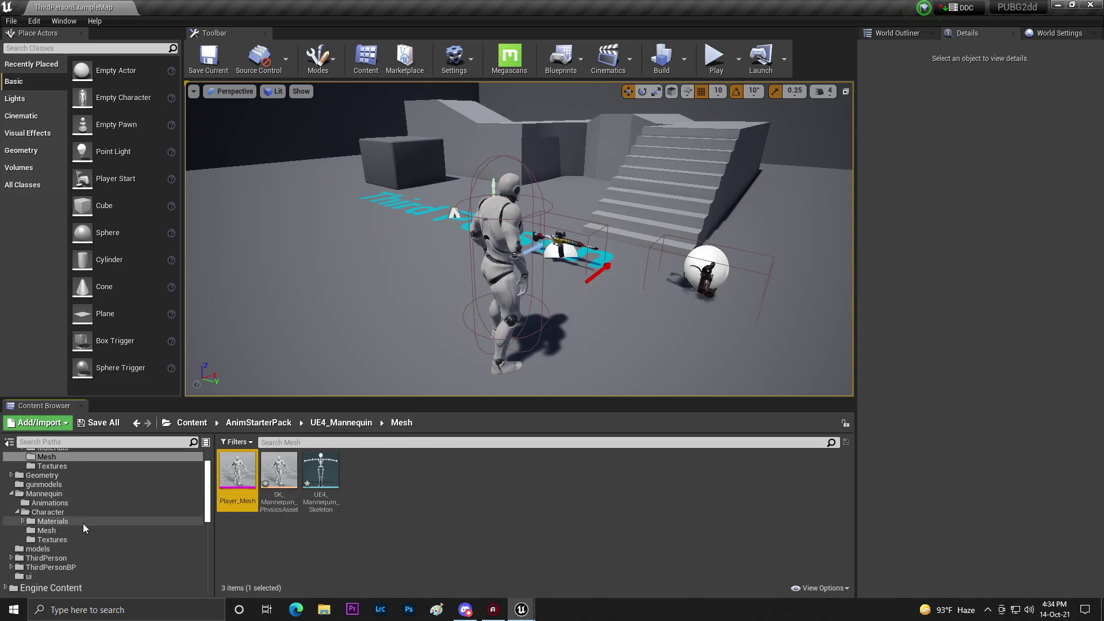
{"action": "left_click", "coordinate": [57, 530]}
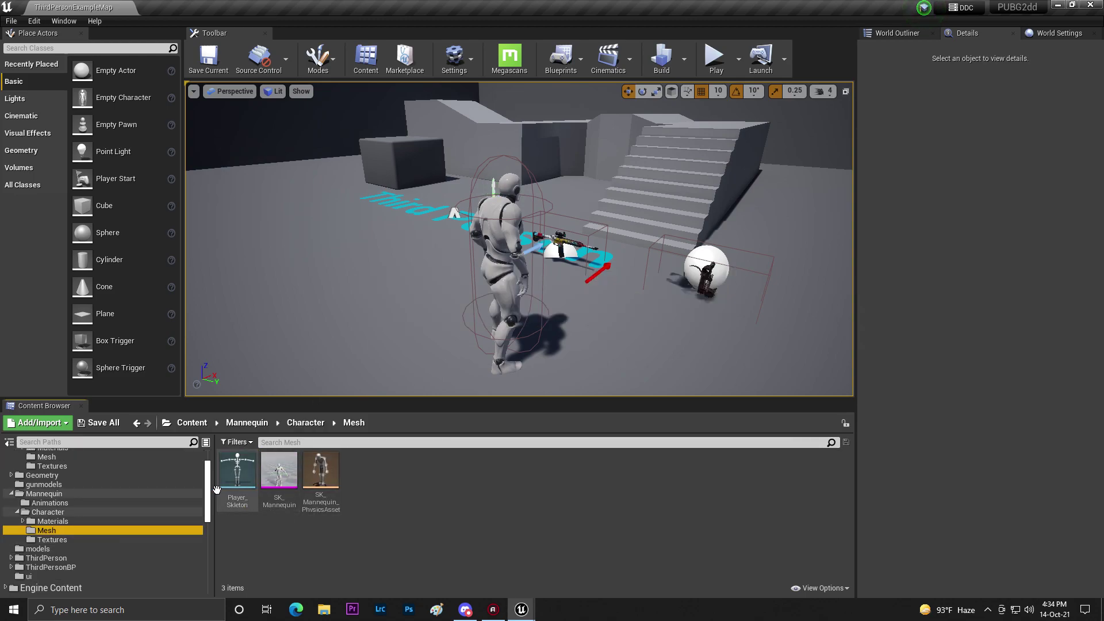
{"action": "right_click", "coordinate": [237, 474]}
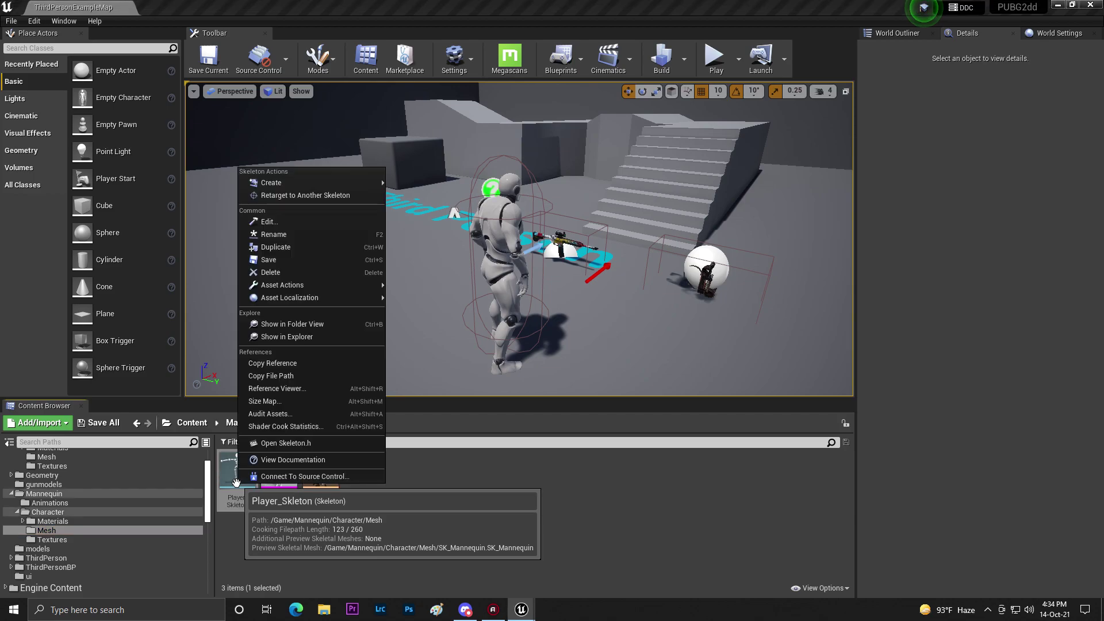
{"action": "left_click", "coordinate": [294, 234]}
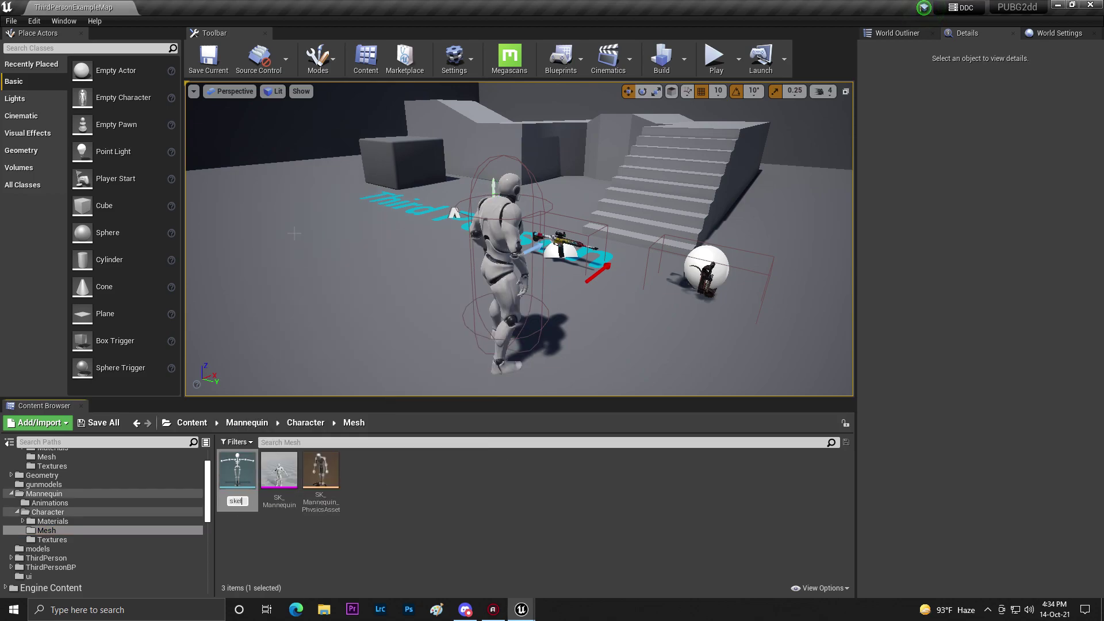
{"action": "key", "text": "Return"}
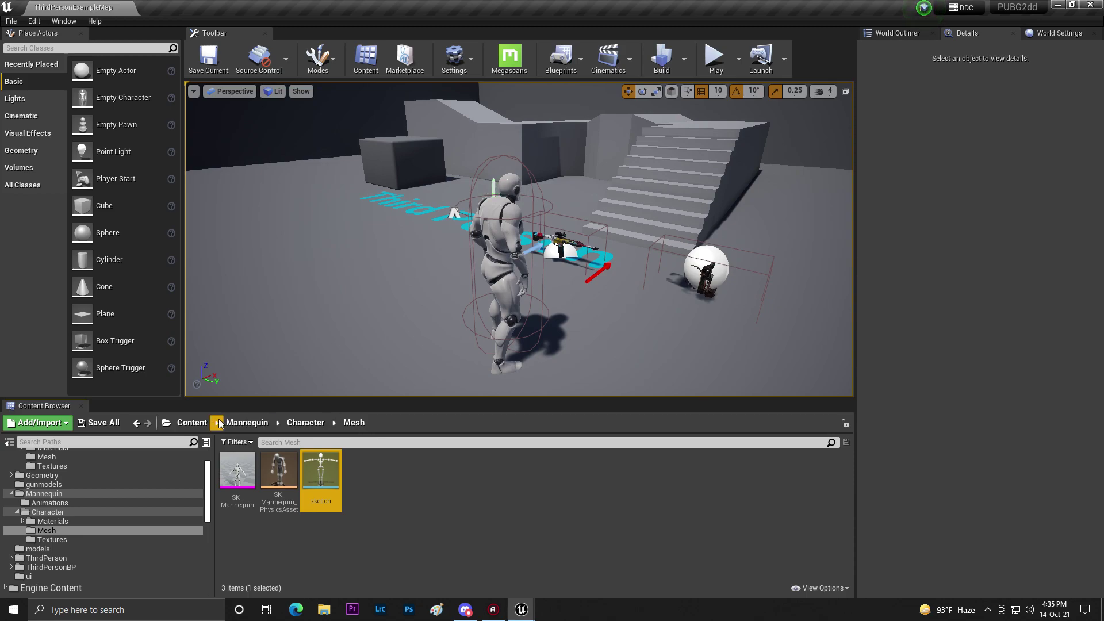
- Rename the SK_Mannequin_PhysicsAsset in AnimStarterPack's UE4_Mannequin Mesh folder as player_physicles
{"action": "scroll", "coordinate": [69, 487], "scroll_direction": "up", "scroll_amount": 2}
{"action": "left_click", "coordinate": [64, 494]}
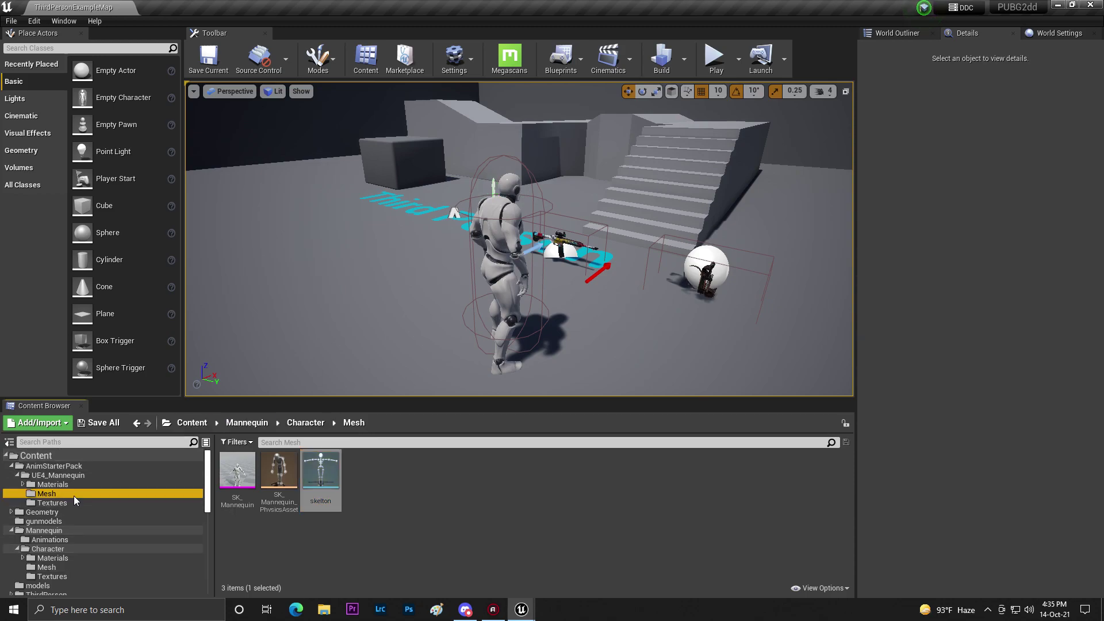
{"action": "right_click", "coordinate": [269, 498]}
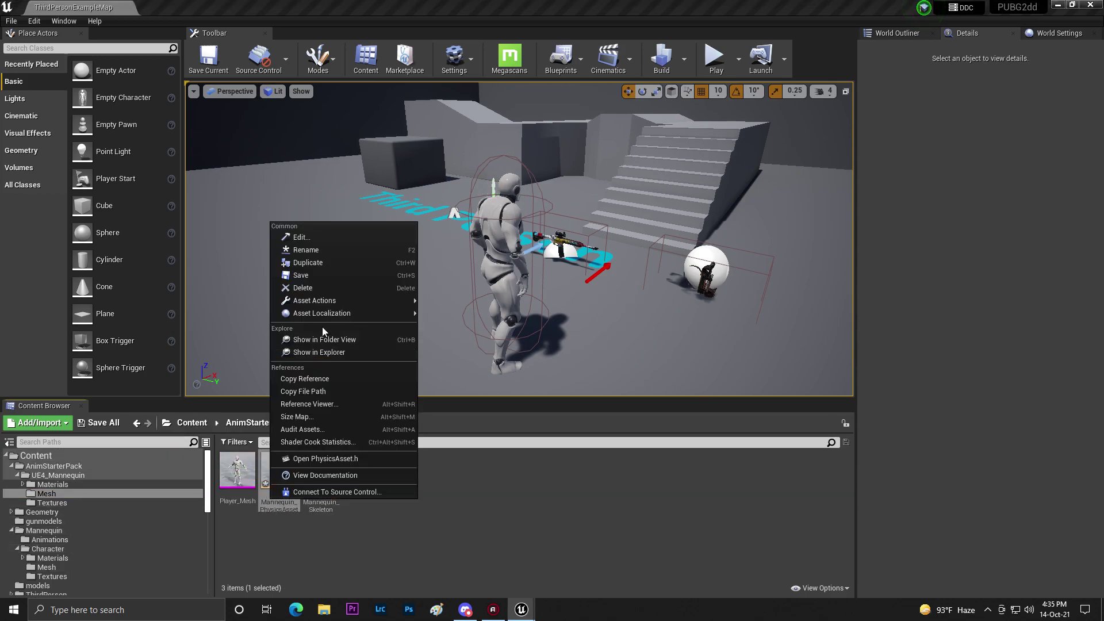
{"action": "left_click", "coordinate": [315, 245]}
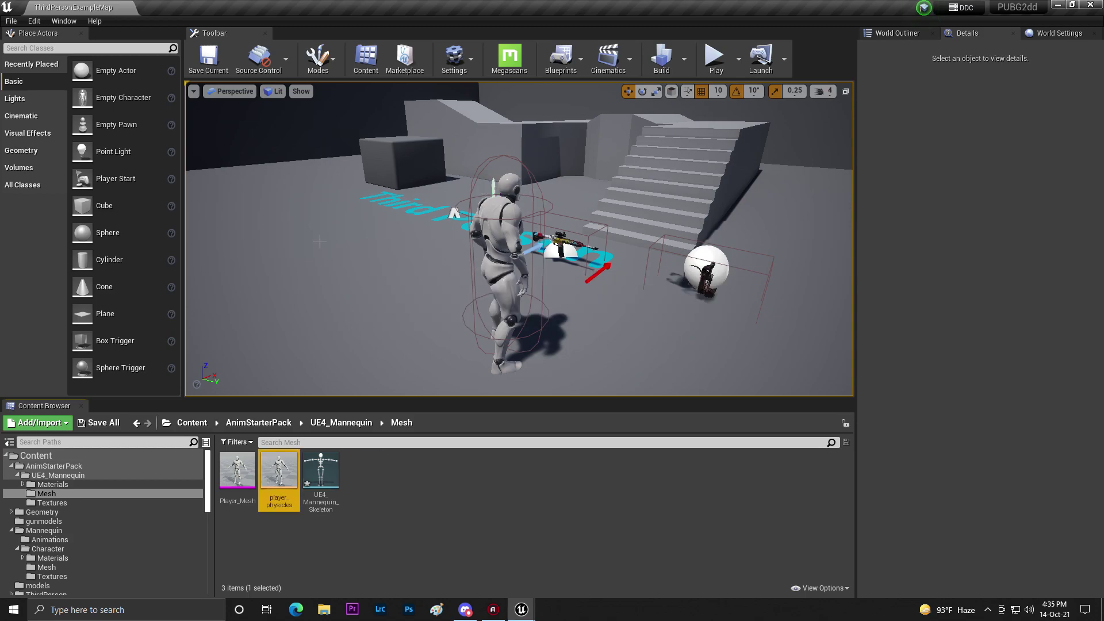
- Rename the UE4_Mannequin_Skeleton asset as player_skleton and save all modified content
{"action": "right_click", "coordinate": [329, 469]}
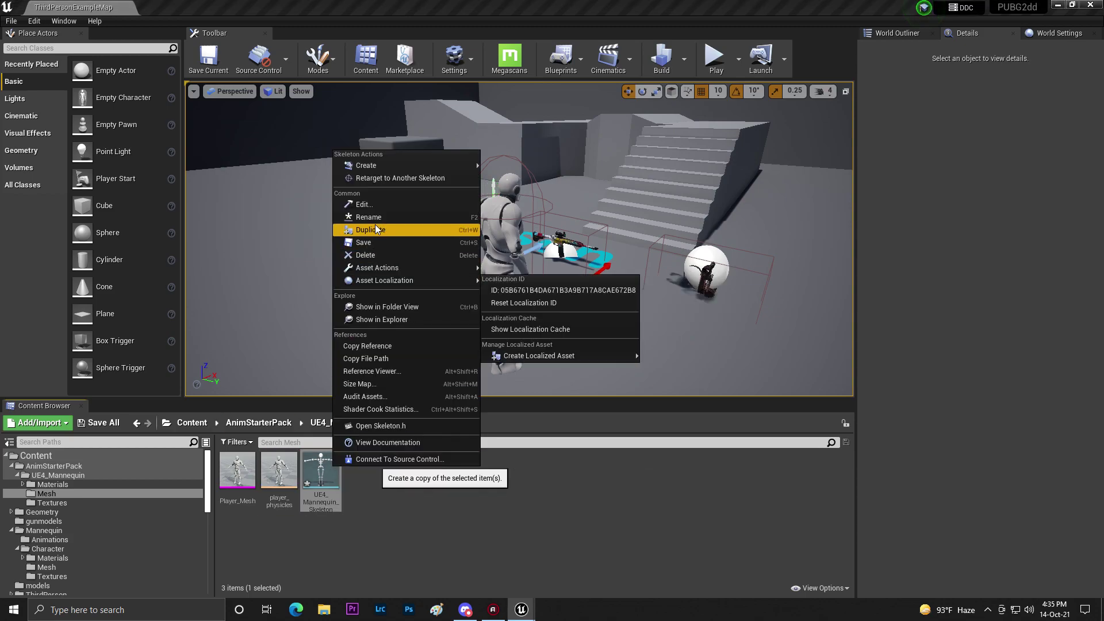
{"action": "left_click", "coordinate": [377, 222]}
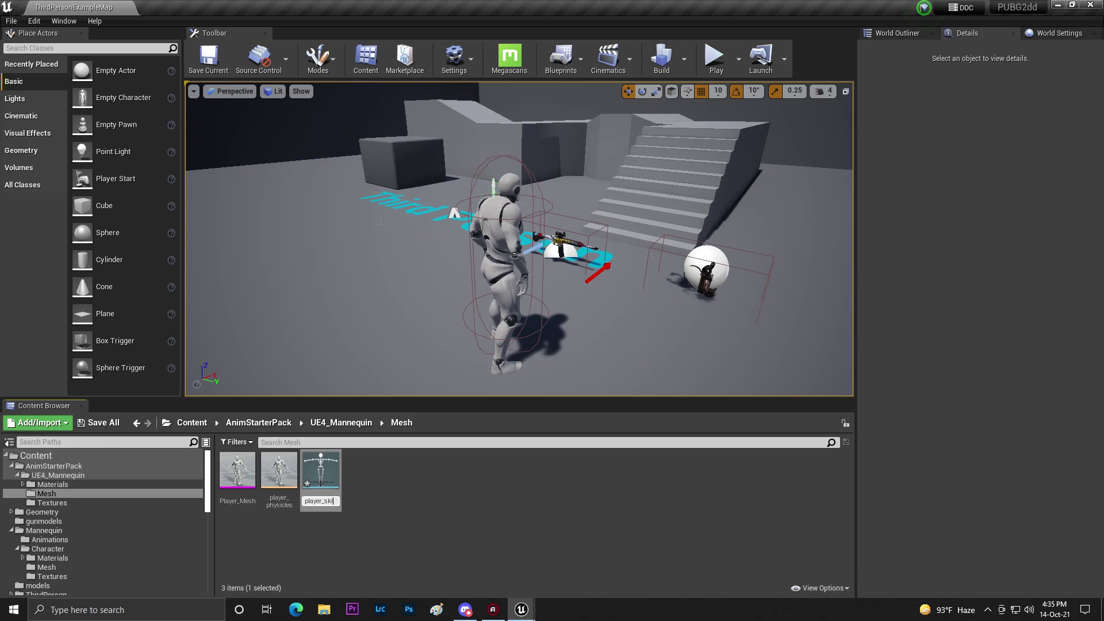
{"action": "key", "text": "Return"}
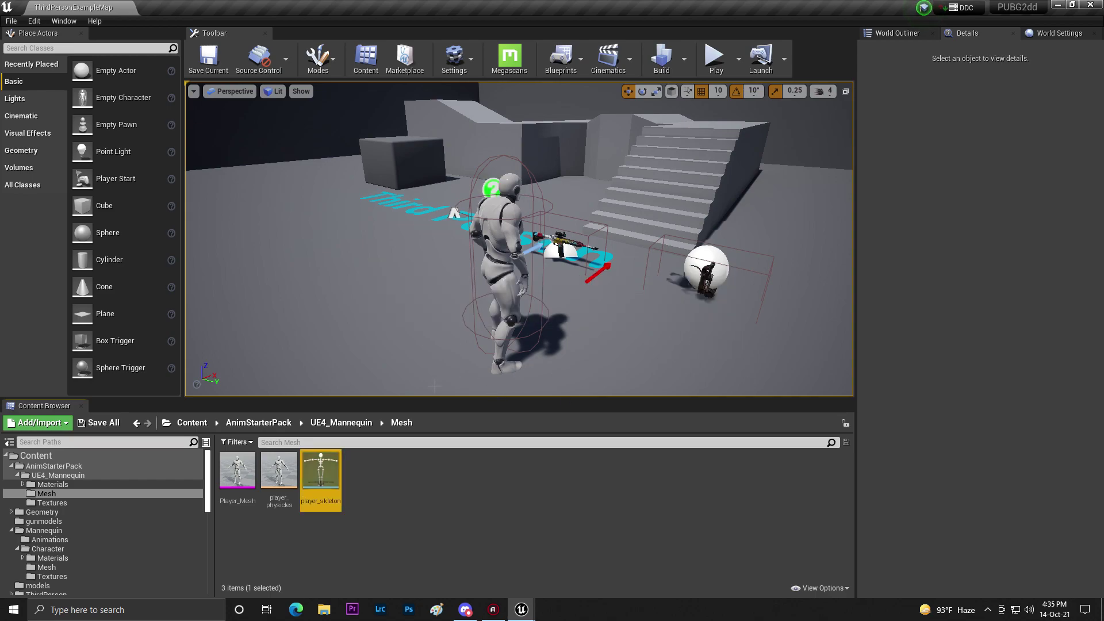
{"action": "left_click", "coordinate": [115, 429]}
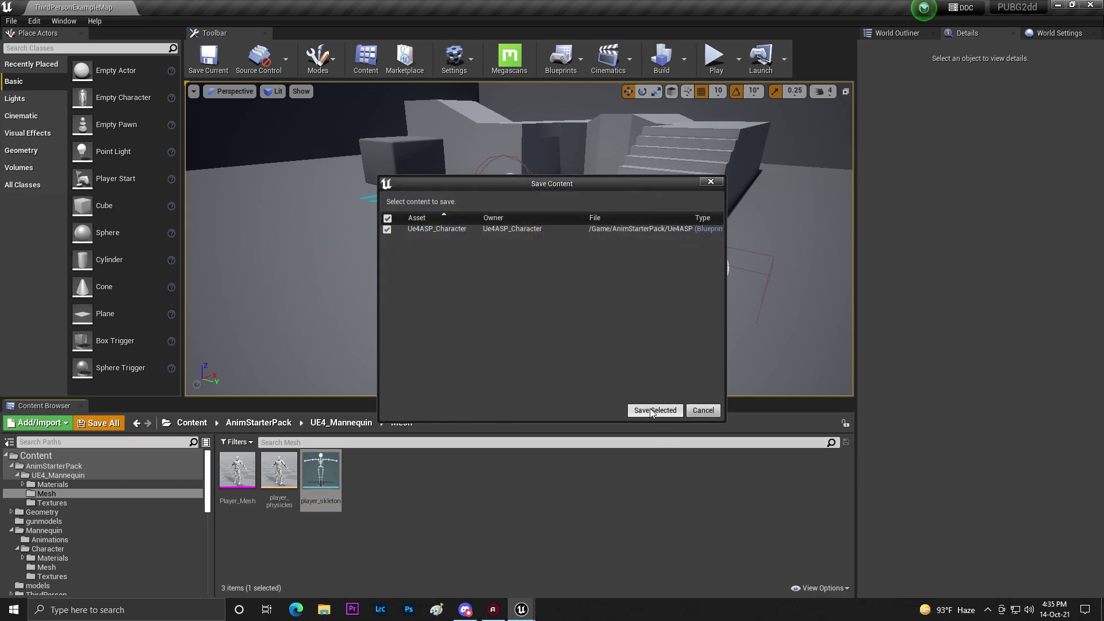
{"action": "left_click", "coordinate": [654, 409]}
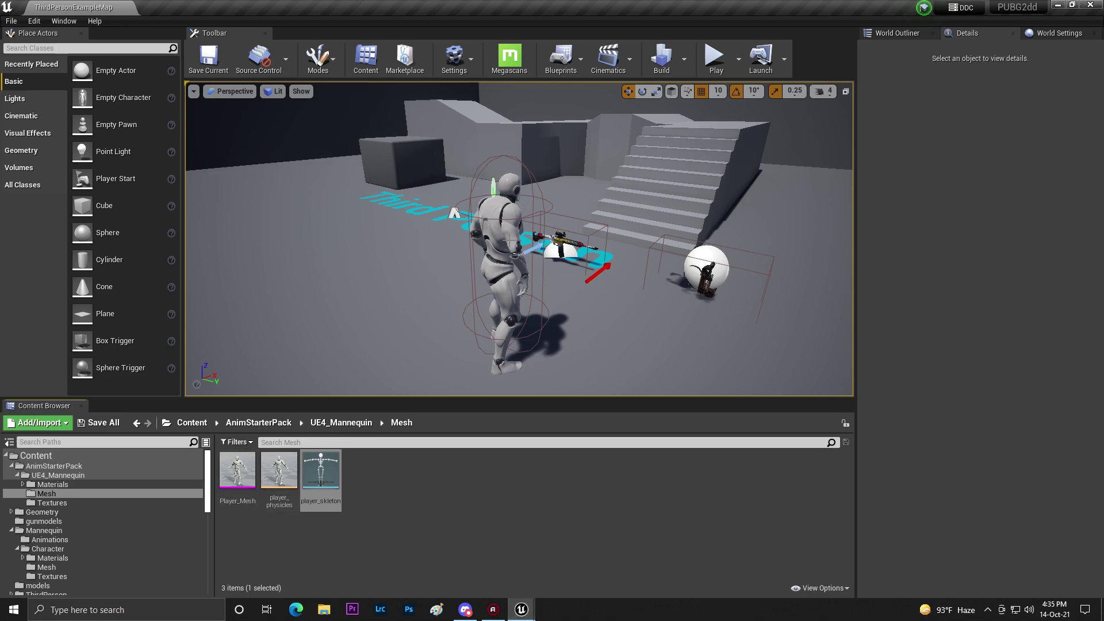
- Open the level character's ThirdPersonCharacter blueprint and select its Mesh component in the viewport
{"action": "left_click", "coordinate": [499, 253]}
{"action": "key", "text": "ctrl+b"}
{"action": "double_click", "coordinate": [228, 480]}
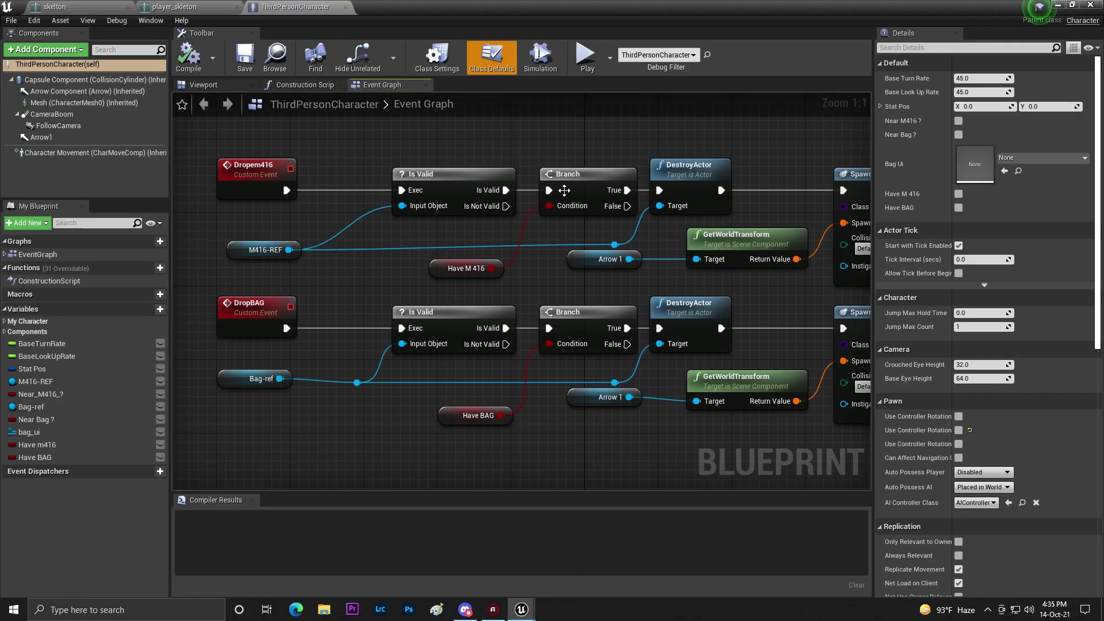
{"action": "left_click", "coordinate": [220, 85]}
{"action": "left_click", "coordinate": [520, 322]}
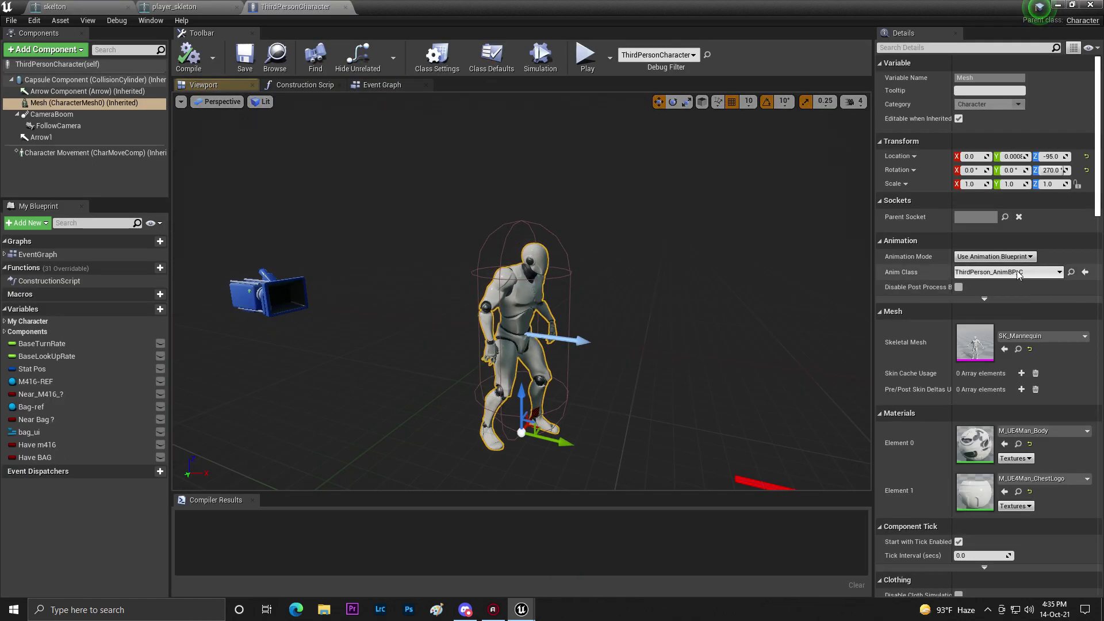
- Set the Mesh component's skeletal mesh to Player_Mesh with Anim Class None, and compile and save the ThirdPersonCharacter blueprint
{"action": "left_click", "coordinate": [1033, 336]}
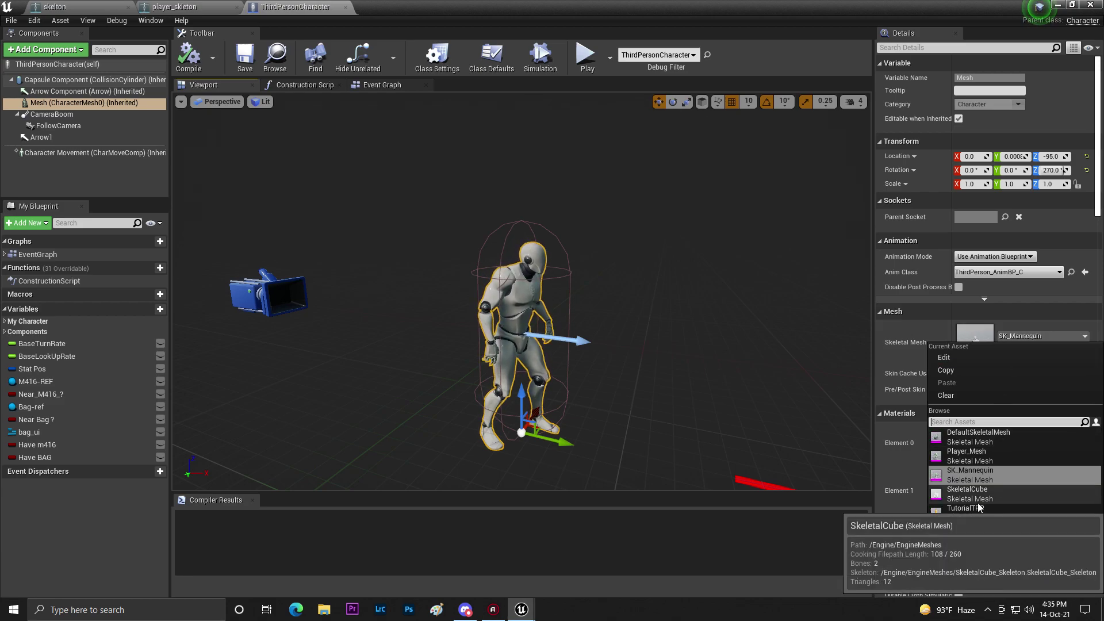
{"action": "left_click", "coordinate": [990, 460]}
{"action": "left_click", "coordinate": [1000, 275]}
{"action": "left_click", "coordinate": [1001, 275]}
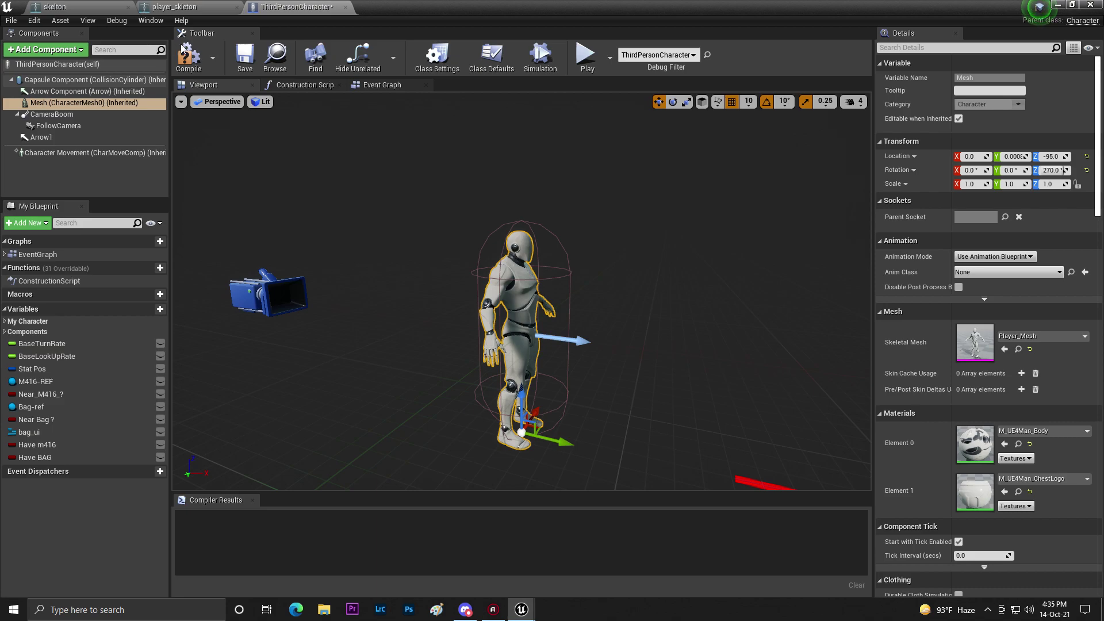
{"action": "left_click", "coordinate": [245, 56]}
{"action": "left_click", "coordinate": [382, 85]}
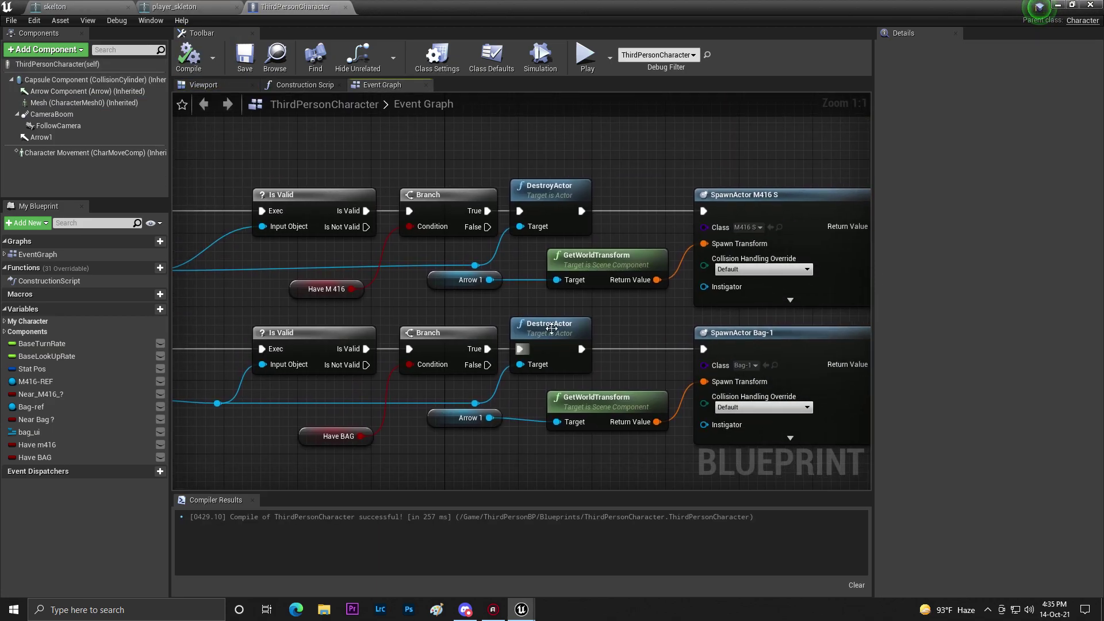
{"action": "left_click", "coordinate": [1058, 5]}
- Play the level and walk the character forward to pick up the M416 and the bag
{"action": "left_click", "coordinate": [716, 54]}
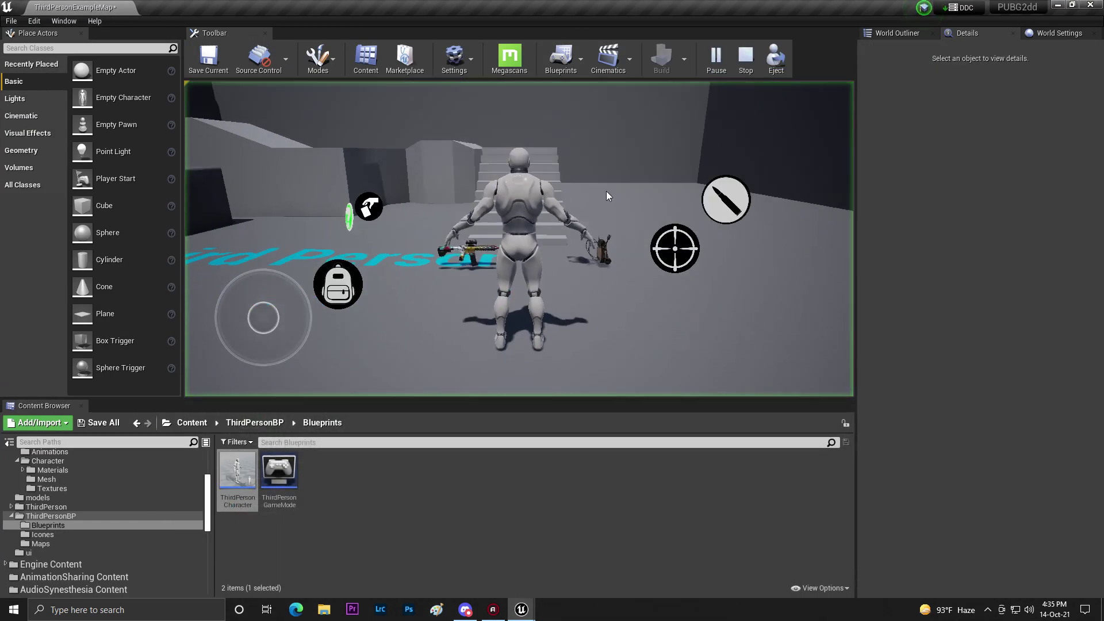
{"action": "key", "text": "w"}
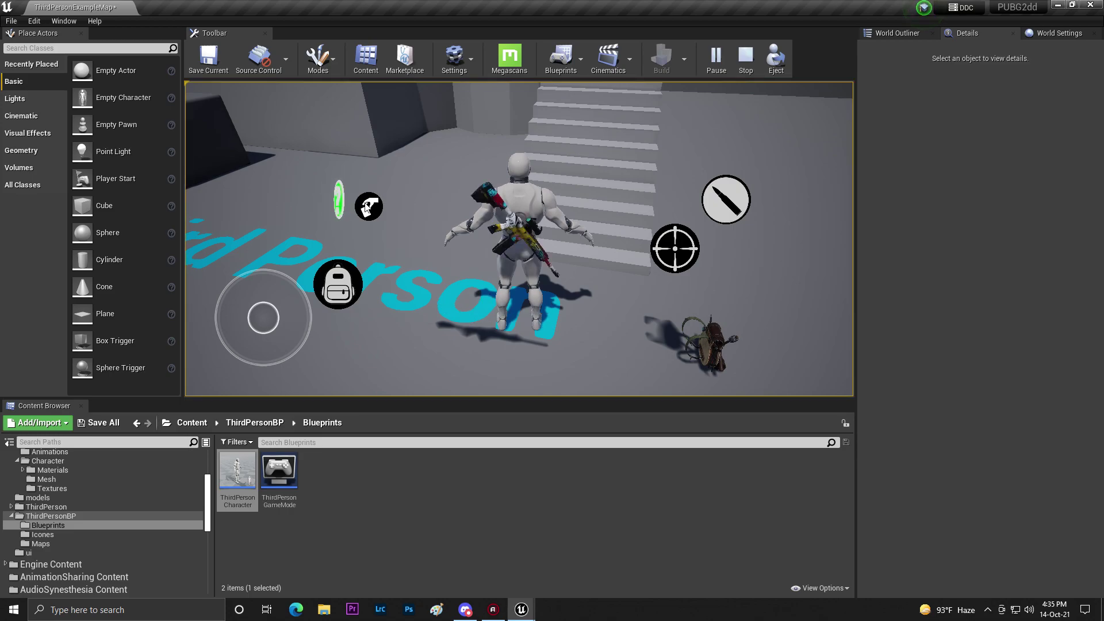
{"action": "left_click_drag", "start_coordinate": [581, 237], "coordinate": [394, 201]}
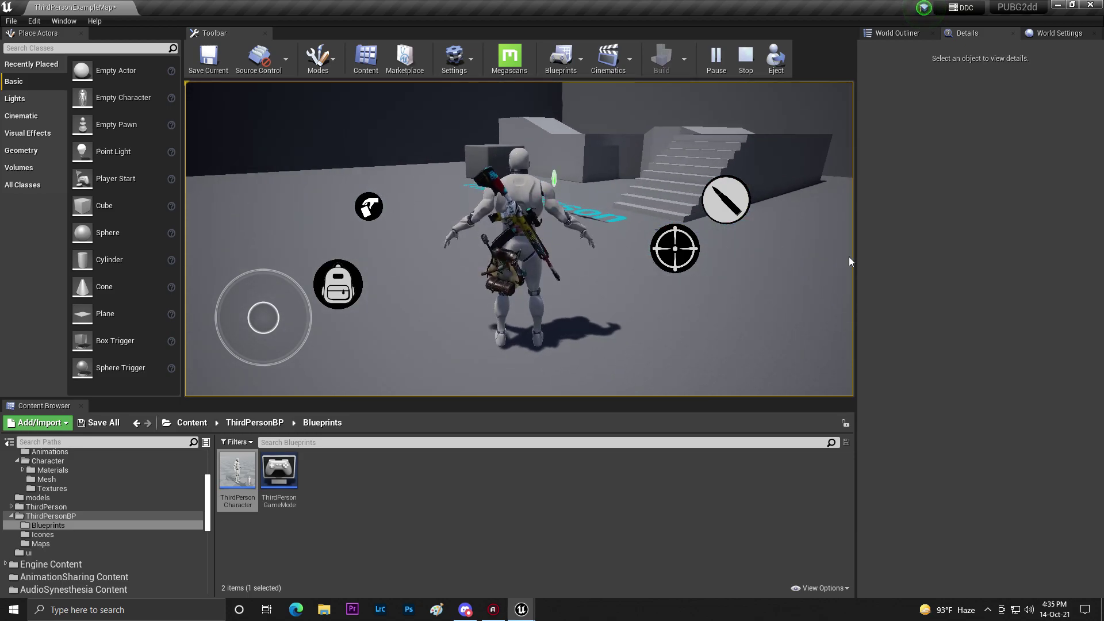
- Open the in-game inventory, drop the M416 and the bag, and close the inventory
{"action": "left_click", "coordinate": [328, 301]}
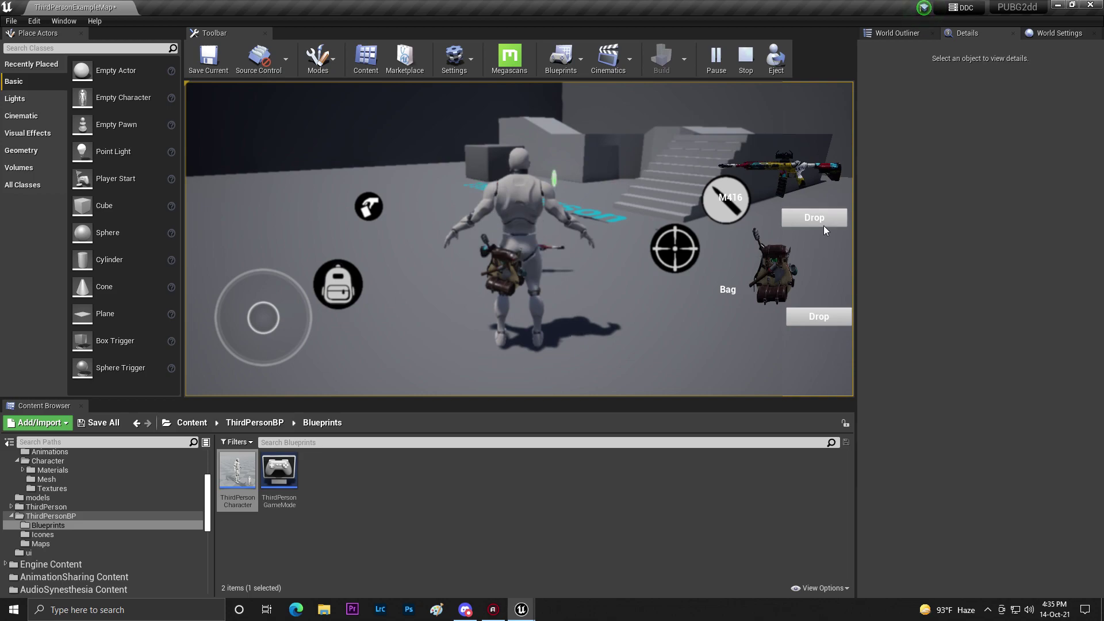
{"action": "left_click", "coordinate": [816, 320]}
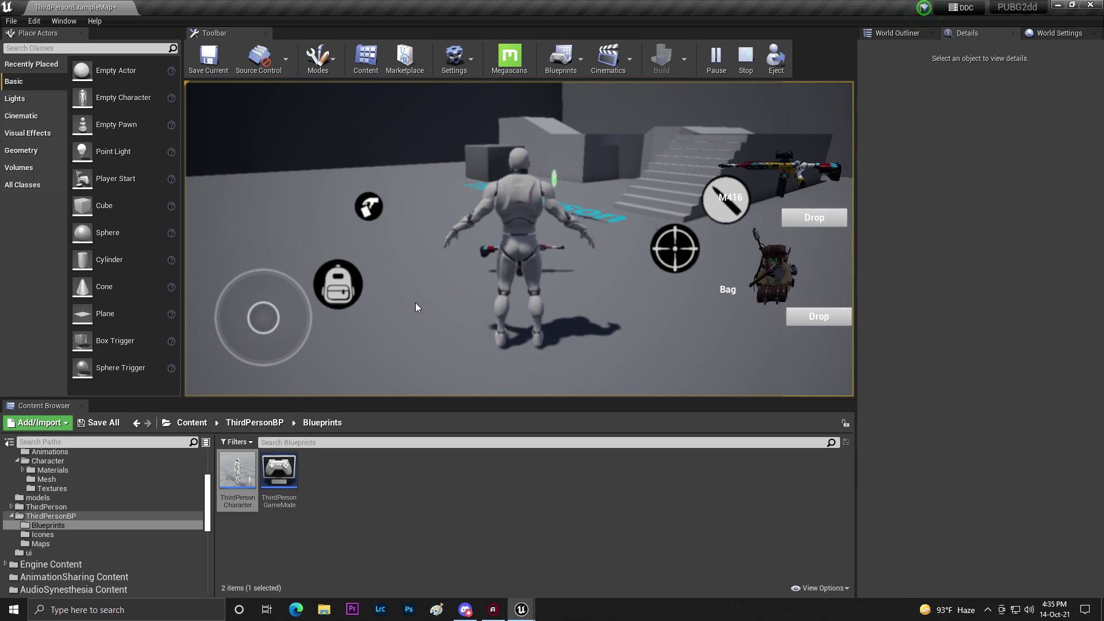
{"action": "left_click", "coordinate": [346, 287]}
- Pick the dropped items up again, inspect how they sit on the character from the side, and end the play session
{"action": "key", "text": "w"}
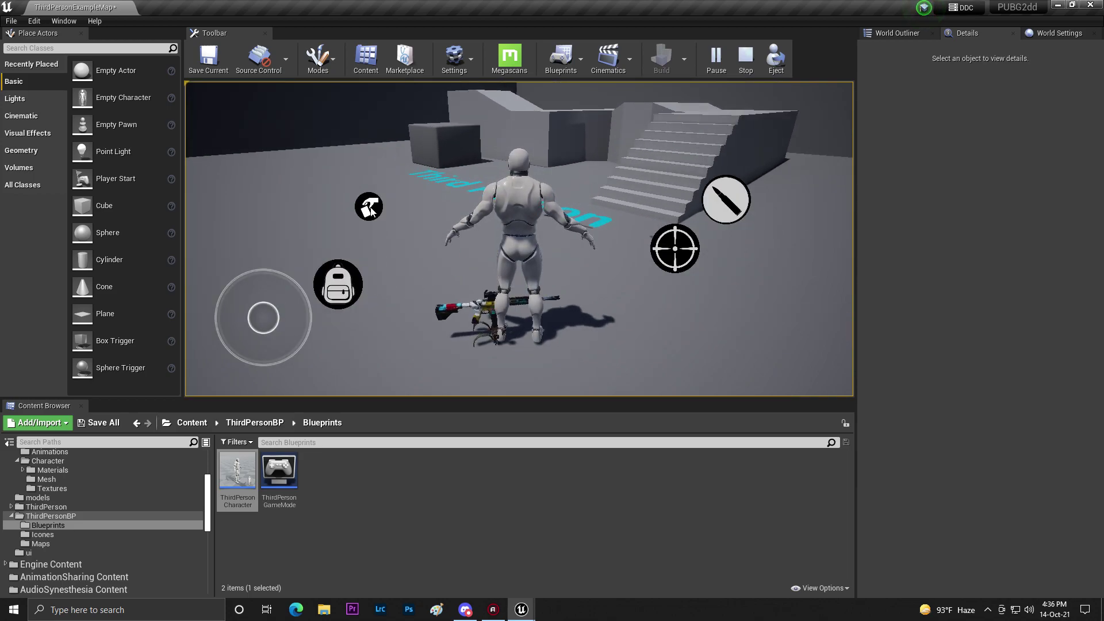
{"action": "left_click", "coordinate": [369, 207]}
{"action": "left_click_drag", "start_coordinate": [371, 212], "coordinate": [530, 274]}
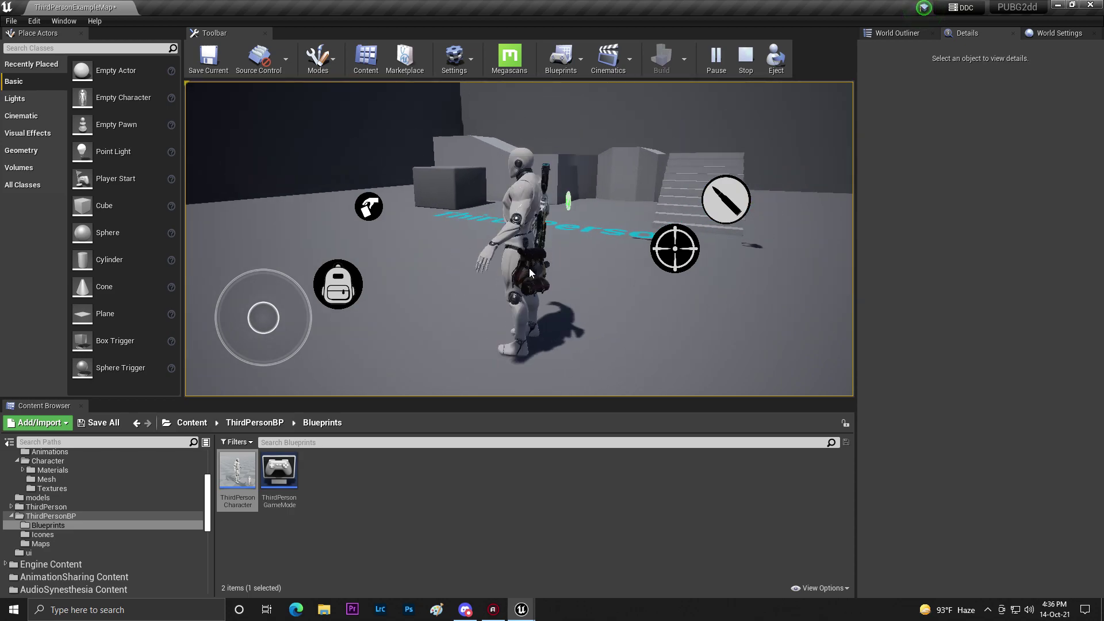
{"action": "key", "text": "Escape"}
- Return to the root Content folder and save the modified ThirdPersonExampleMap level
{"action": "left_click", "coordinate": [191, 423]}
{"action": "left_click", "coordinate": [99, 423]}
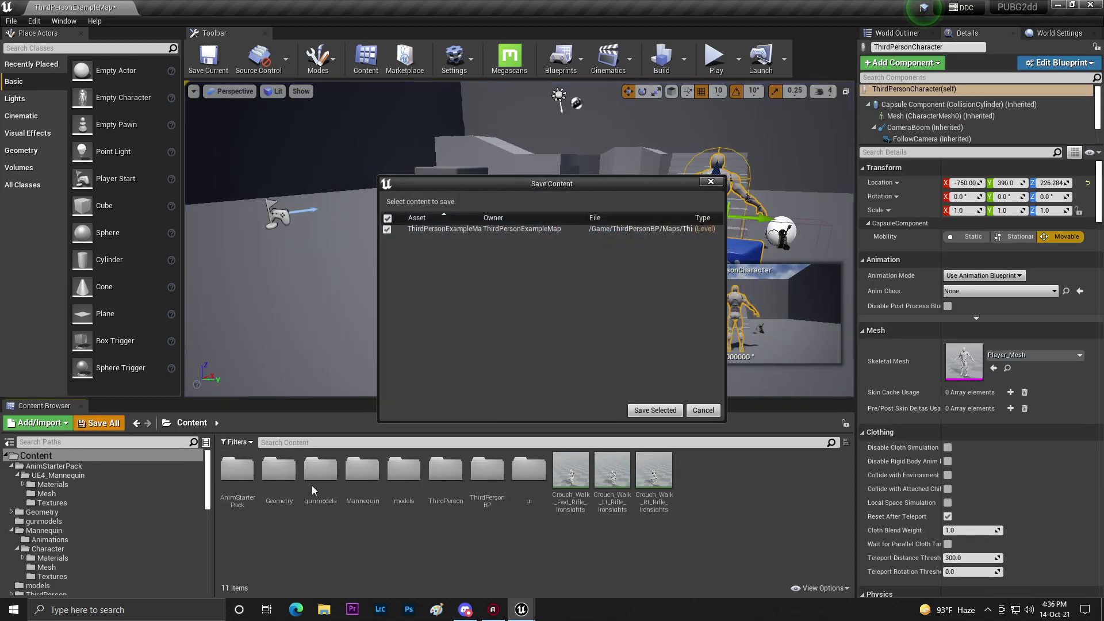
{"action": "left_click", "coordinate": [654, 410]}
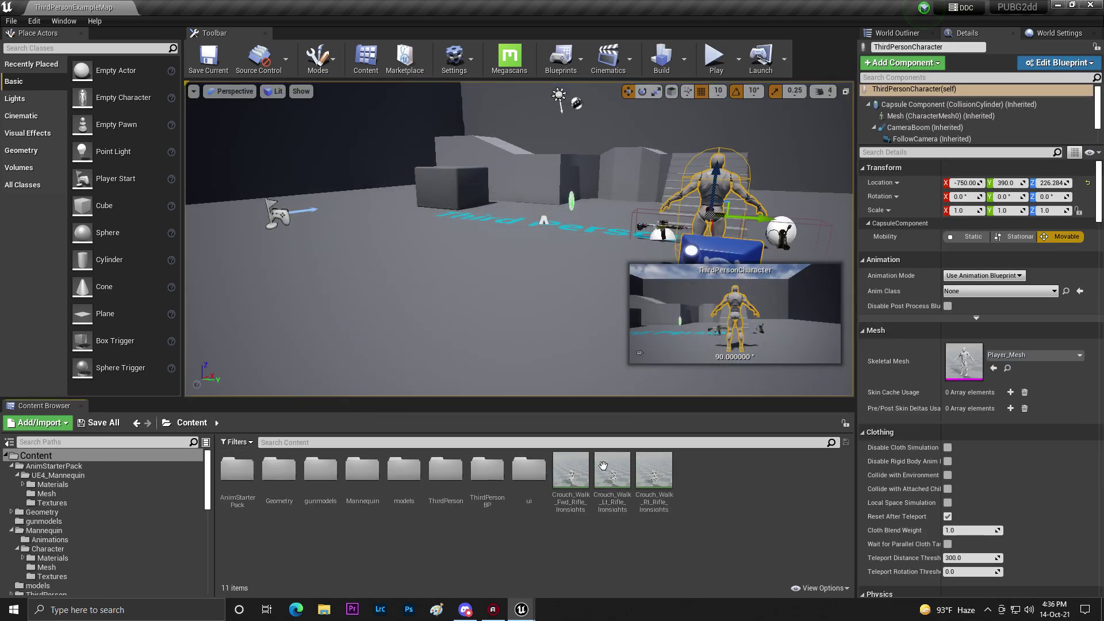
- Create a new folder named Player_Data in the Content folder
{"action": "right_click", "coordinate": [487, 477]}
{"action": "left_click", "coordinate": [515, 371]}
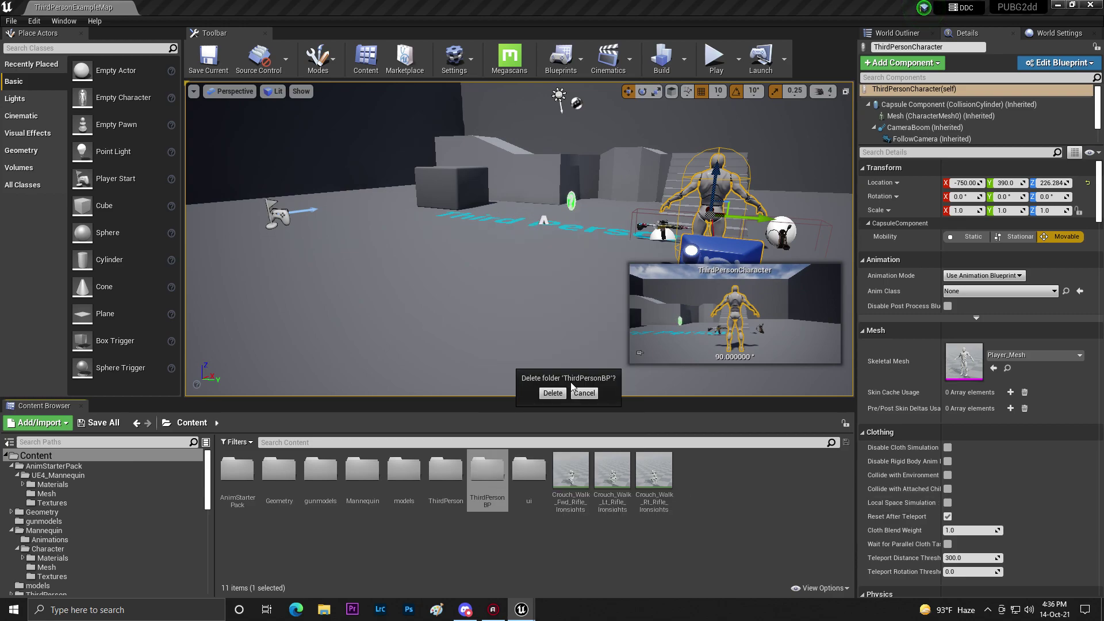
{"action": "right_click", "coordinate": [490, 532]}
{"action": "left_click", "coordinate": [529, 180]}
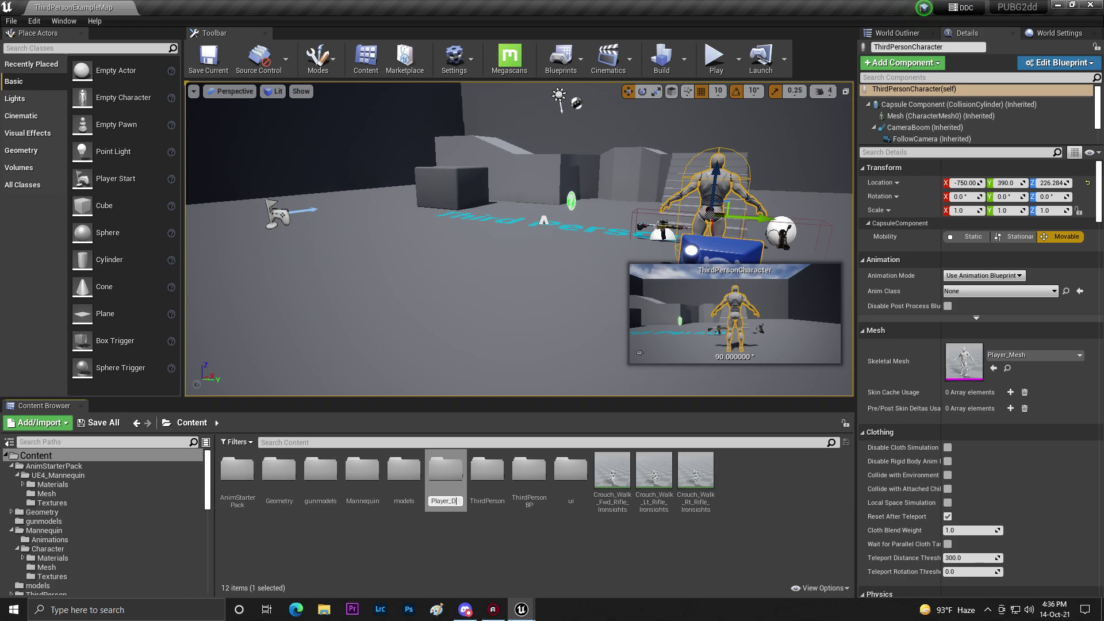
{"action": "type", "text": "Player_Data"}
{"action": "key", "text": "Return"}
- Move the ThirdPersonCharacter and ThirdPersonGameMode blueprints from ThirdPersonBP's Blueprints folder into Player_Data
{"action": "double_click", "coordinate": [529, 472]}
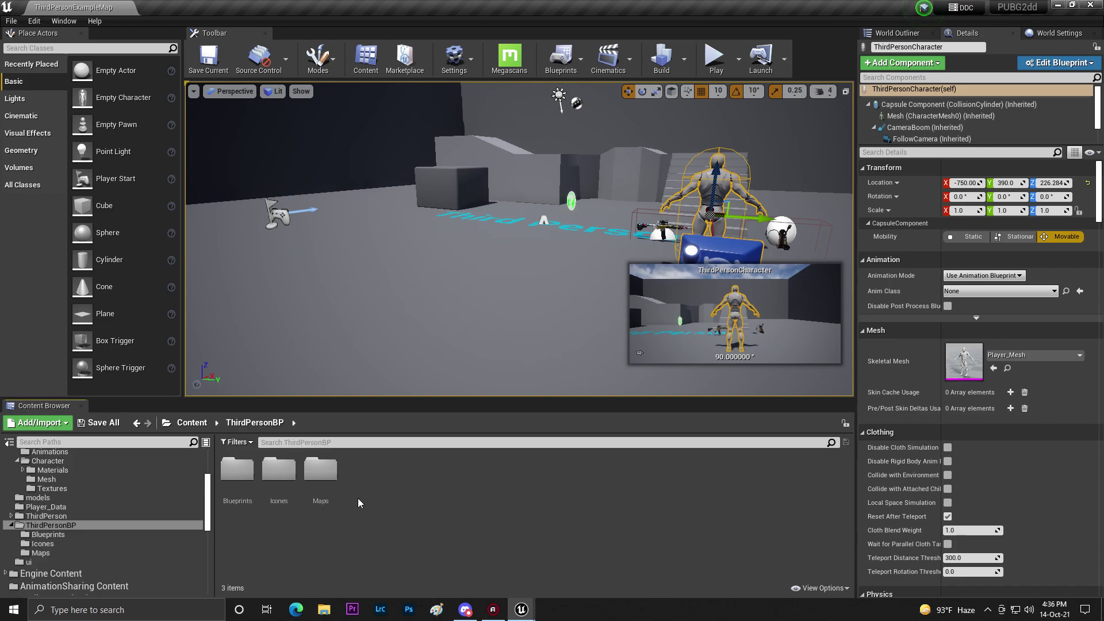
{"action": "double_click", "coordinate": [237, 469]}
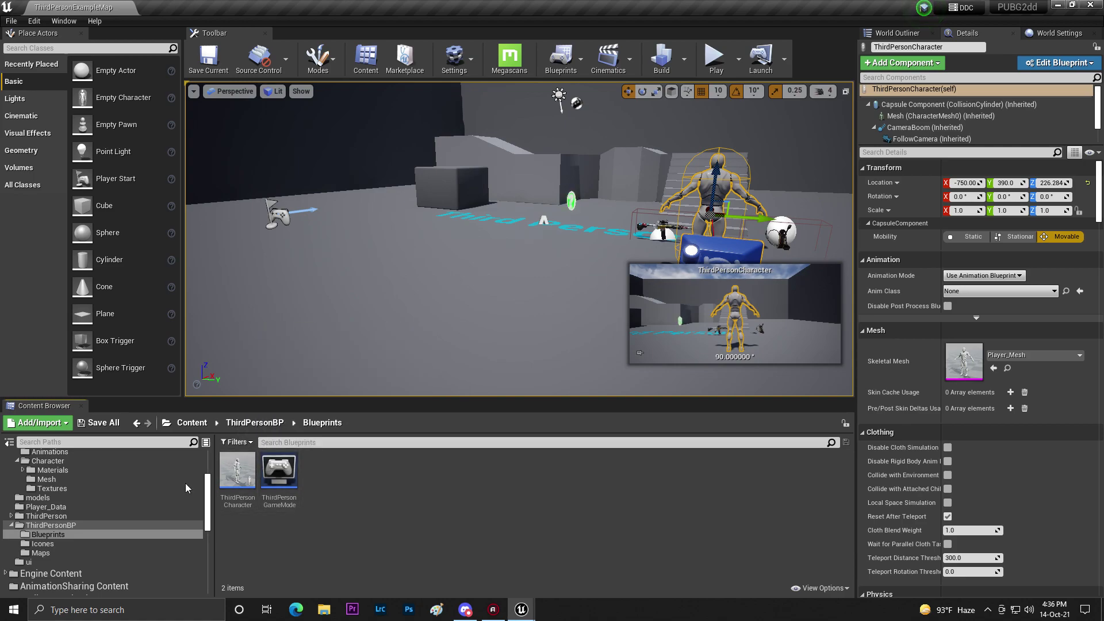
{"action": "scroll", "coordinate": [120, 495], "scroll_direction": "up", "scroll_amount": 5}
{"action": "scroll", "coordinate": [108, 495], "scroll_direction": "down", "scroll_amount": 5}
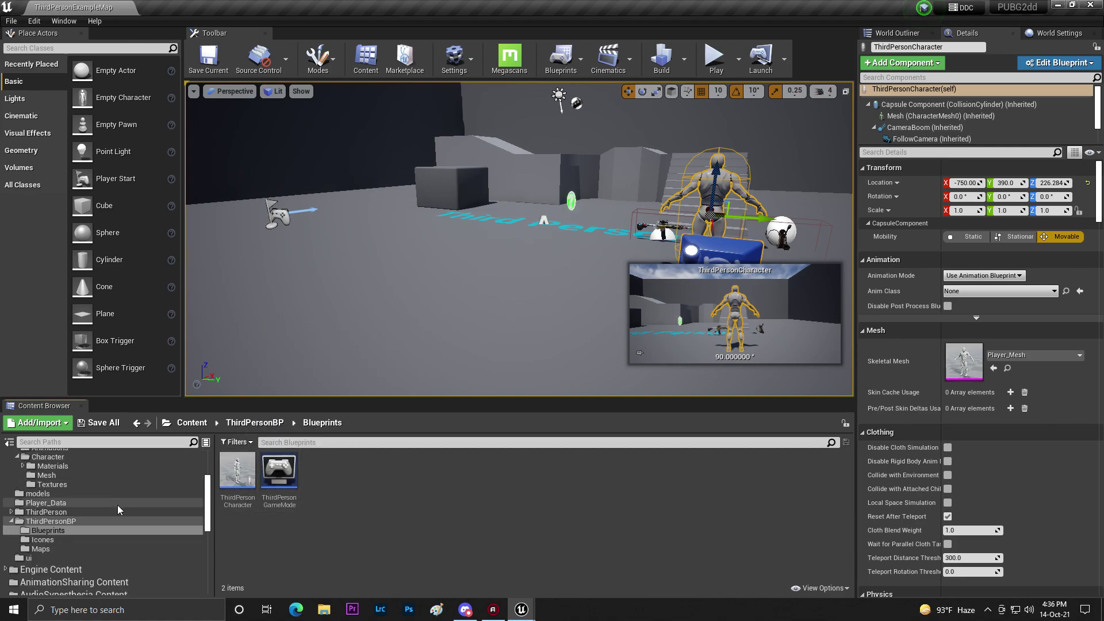
{"action": "scroll", "coordinate": [57, 487], "scroll_direction": "up", "scroll_amount": 2}
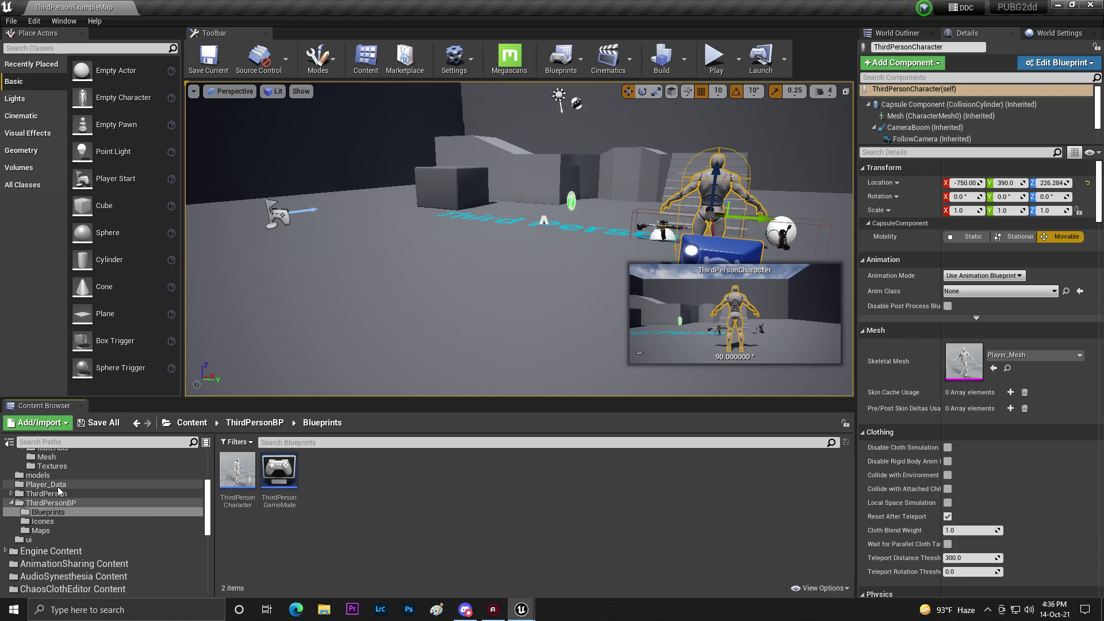
{"action": "left_click", "coordinate": [263, 472], "text": "ctrl"}
{"action": "left_click_drag", "start_coordinate": [264, 472], "coordinate": [64, 486]}
{"action": "left_click", "coordinate": [88, 504]}
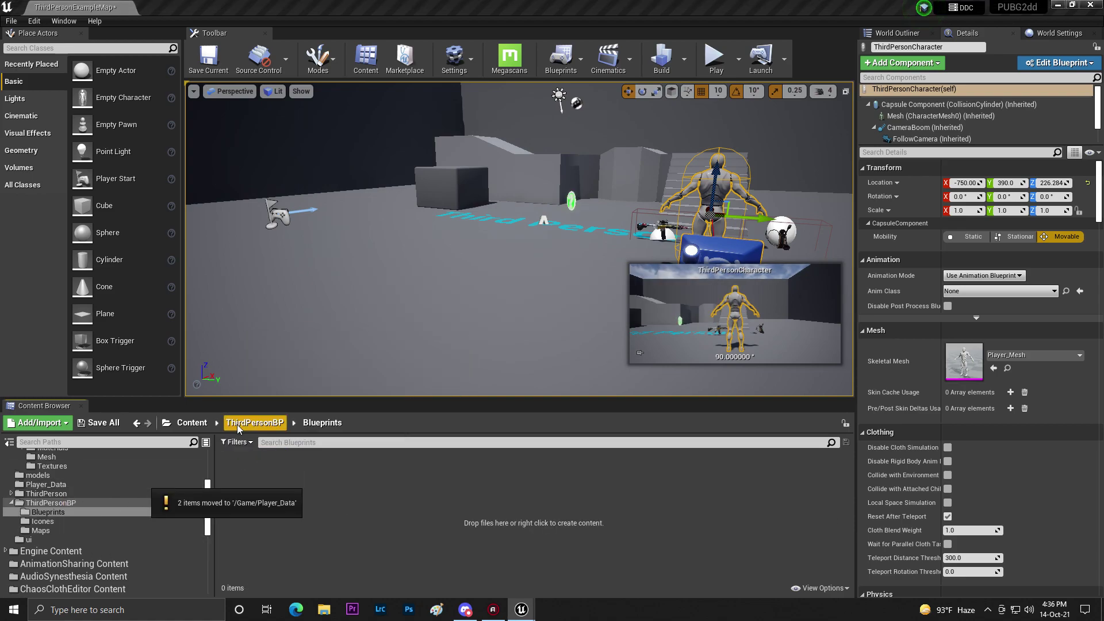
- Move the Icones and Maps folders from ThirdPersonBP into Player_Data
{"action": "left_click", "coordinate": [255, 422]}
{"action": "left_click_drag", "start_coordinate": [286, 488], "coordinate": [68, 486]}
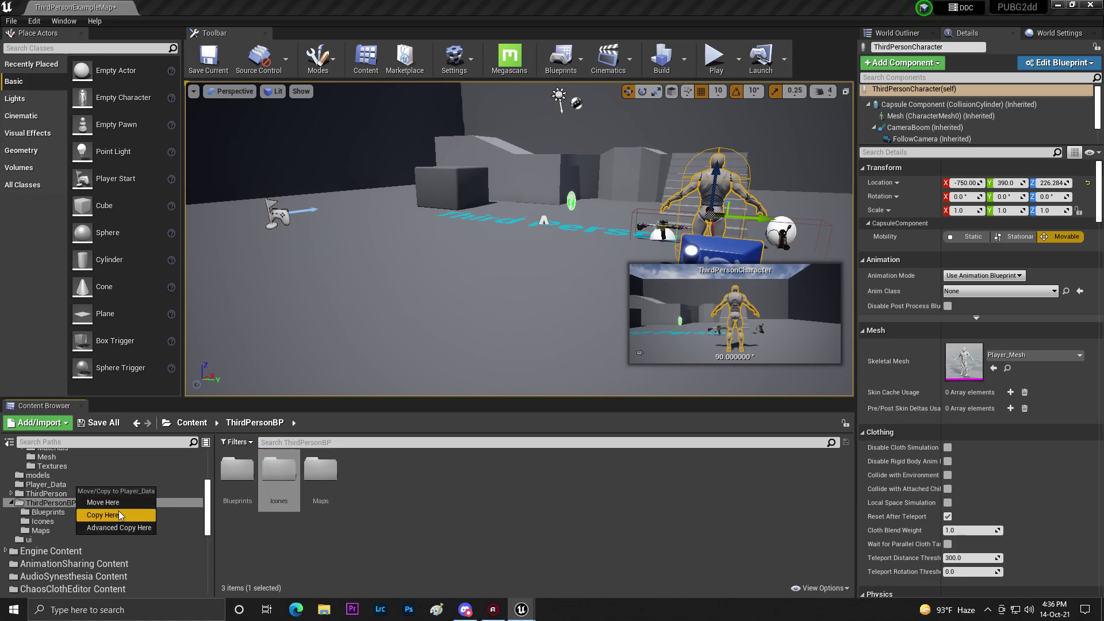
{"action": "left_click", "coordinate": [86, 498]}
{"action": "left_click_drag", "start_coordinate": [280, 476], "coordinate": [70, 486]}
{"action": "left_click", "coordinate": [88, 500]}
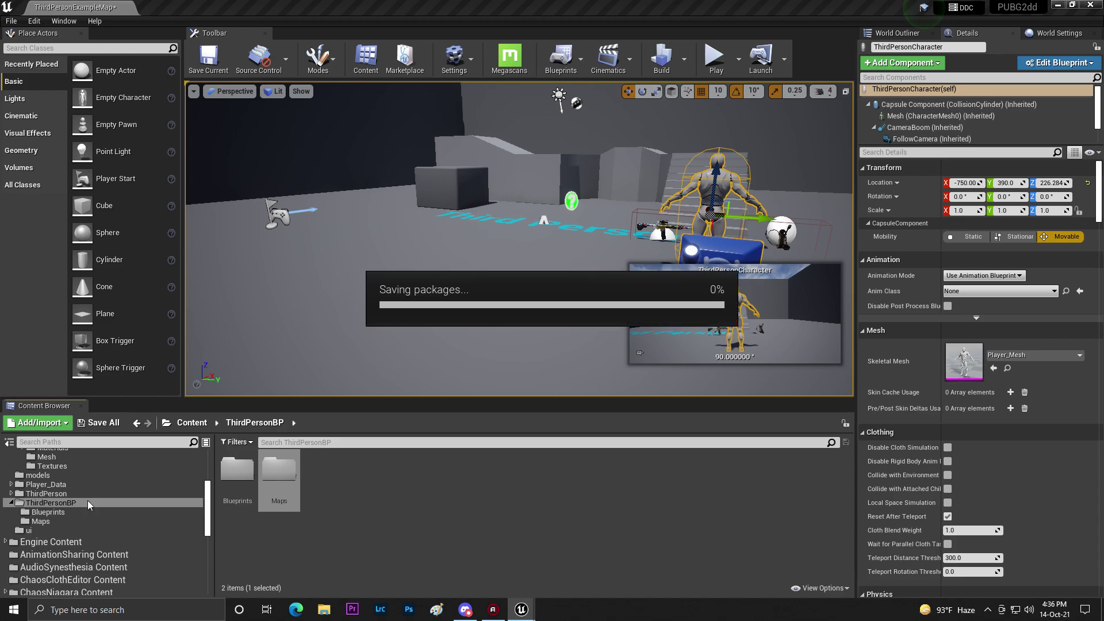
- Try to delete the ThirdPersonBP folder from Content
{"action": "left_click", "coordinate": [192, 423]}
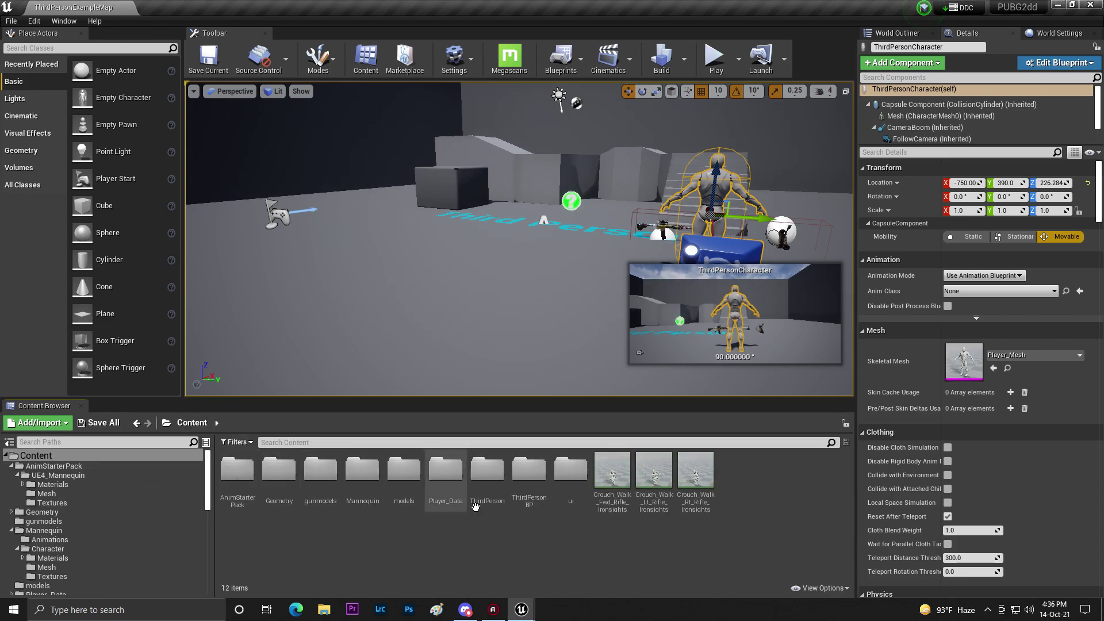
{"action": "right_click", "coordinate": [535, 480]}
{"action": "left_click", "coordinate": [569, 397]}
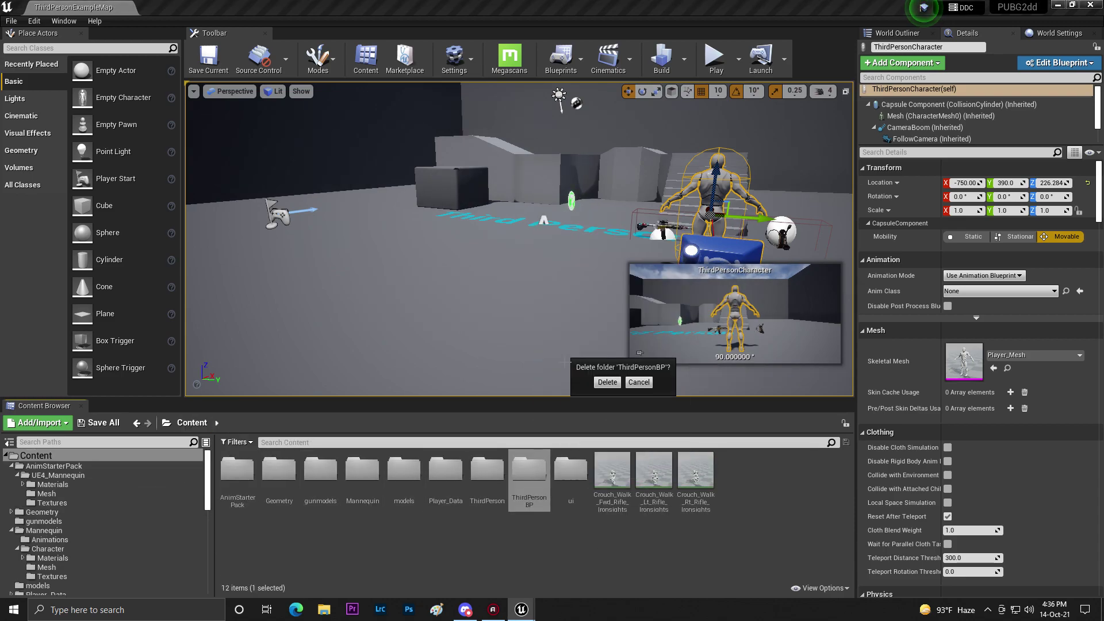
{"action": "left_click", "coordinate": [607, 383]}
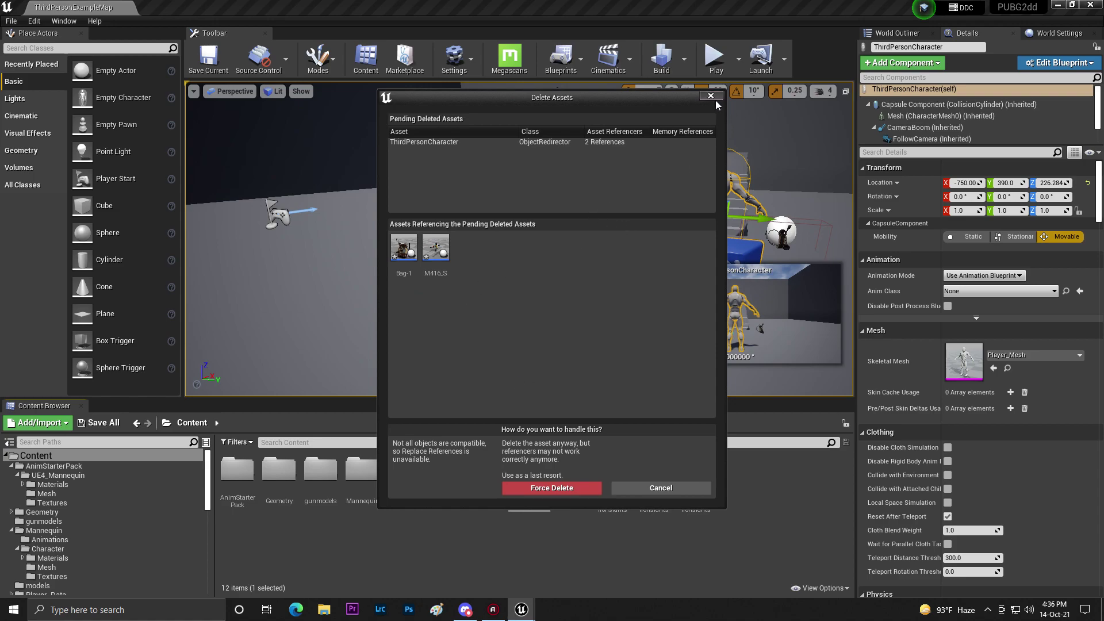
{"action": "left_click", "coordinate": [712, 96]}
- Check ThirdPersonBP's Blueprints folder for leftover assets and save the modified Bag-1 and M416_S blueprints
{"action": "double_click", "coordinate": [532, 475]}
{"action": "left_click", "coordinate": [237, 472]}
{"action": "double_click", "coordinate": [239, 475]}
{"action": "left_click", "coordinate": [255, 423]}
{"action": "left_click", "coordinate": [216, 423]}
{"action": "left_click", "coordinate": [98, 422]}
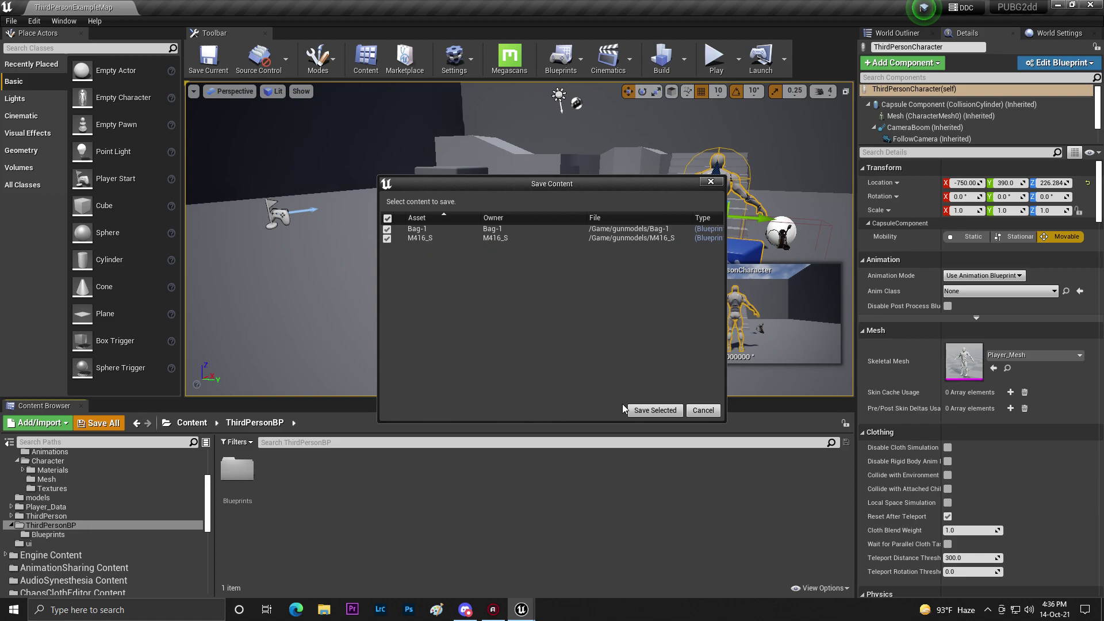
{"action": "left_click", "coordinate": [649, 410]}
- Examine the contents of the ThirdPersonBP Blueprints, ThirdPerson Meshes and models folders
{"action": "left_click", "coordinate": [193, 423]}
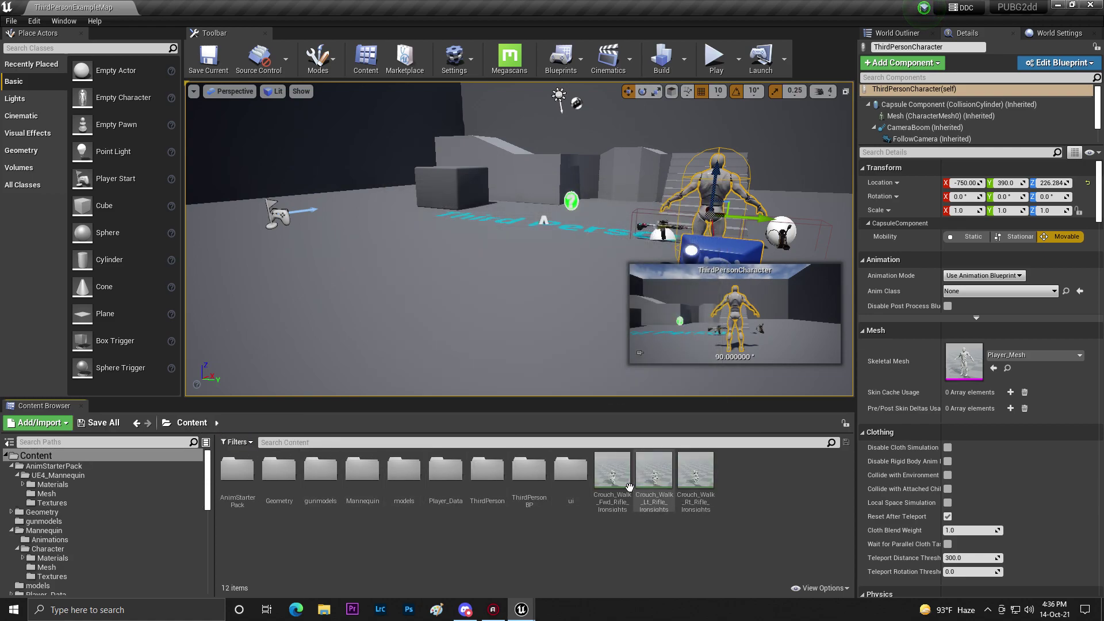
{"action": "double_click", "coordinate": [532, 475]}
{"action": "double_click", "coordinate": [237, 473]}
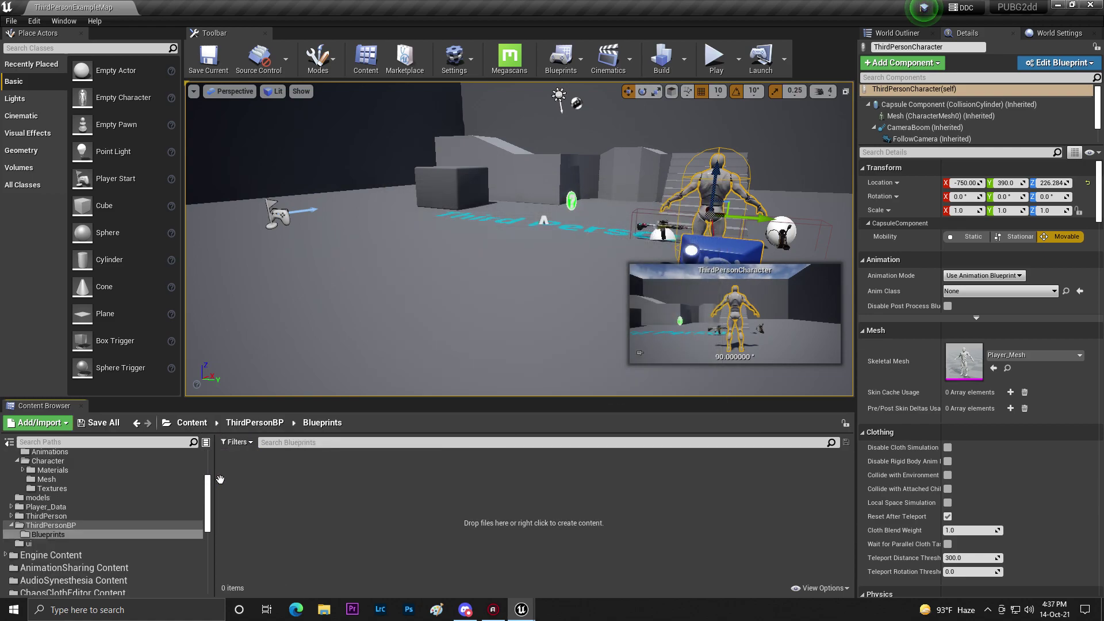
{"action": "left_click", "coordinate": [255, 422]}
{"action": "left_click", "coordinate": [192, 422]}
{"action": "right_click", "coordinate": [520, 477]}
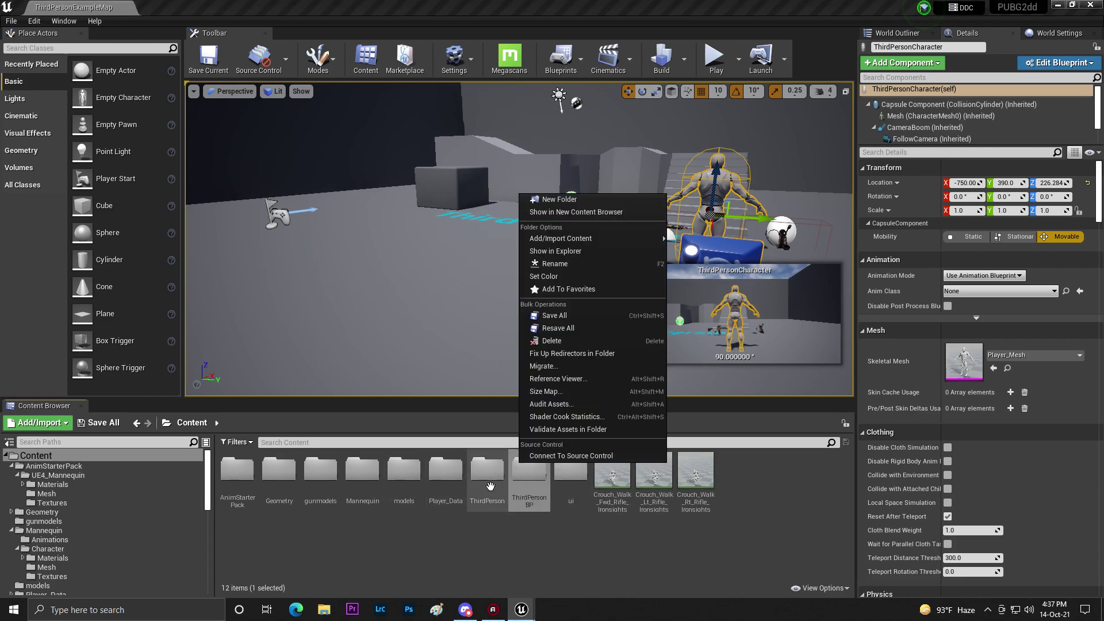
{"action": "double_click", "coordinate": [498, 480]}
{"action": "double_click", "coordinate": [237, 469]}
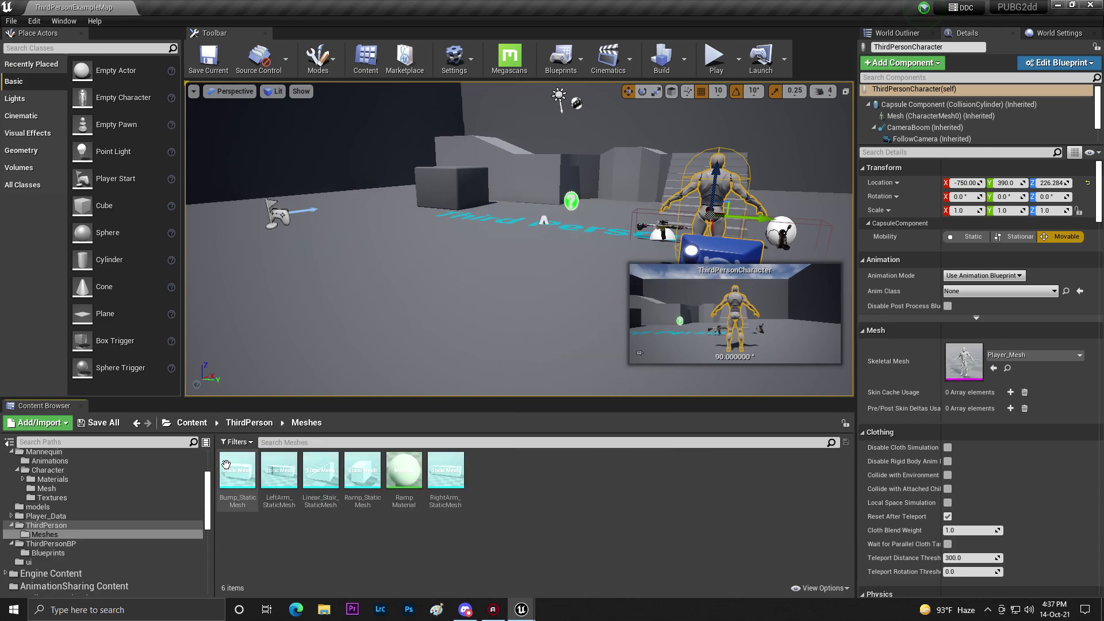
{"action": "left_click", "coordinate": [236, 424]}
{"action": "left_click", "coordinate": [192, 423]}
{"action": "right_click_drag", "start_coordinate": [402, 259], "coordinate": [345, 216]}
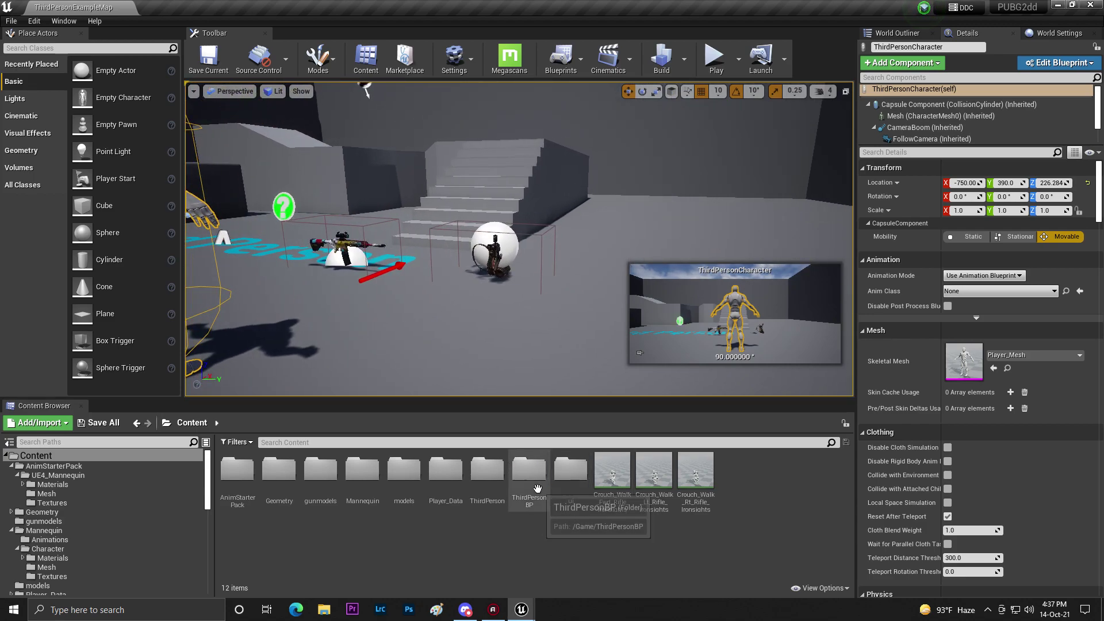
{"action": "double_click", "coordinate": [403, 469]}
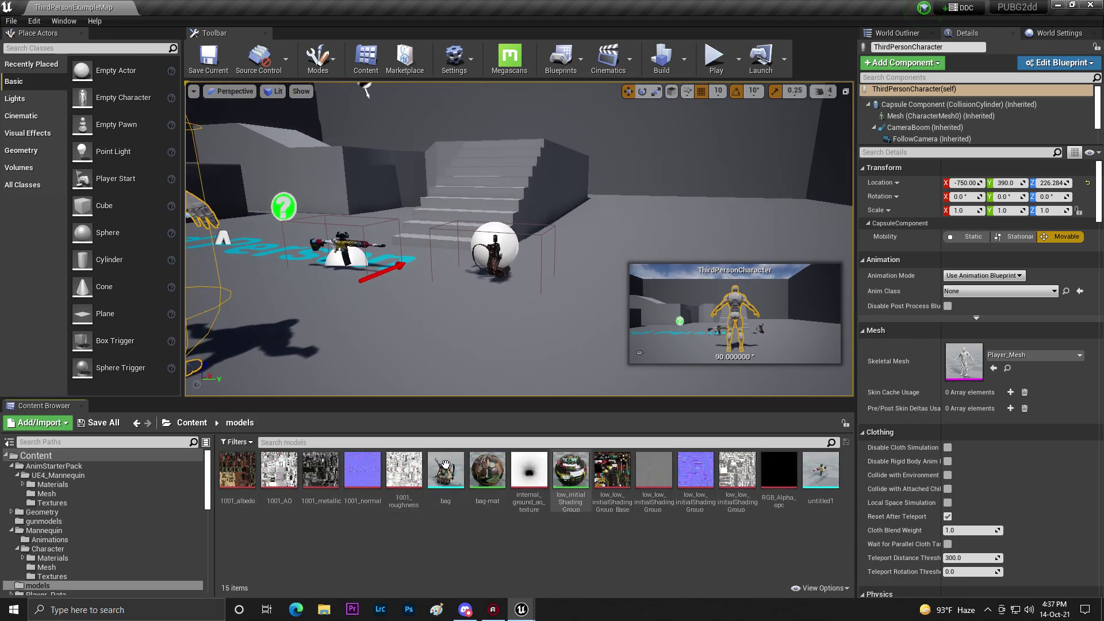
{"action": "left_click", "coordinate": [191, 424]}
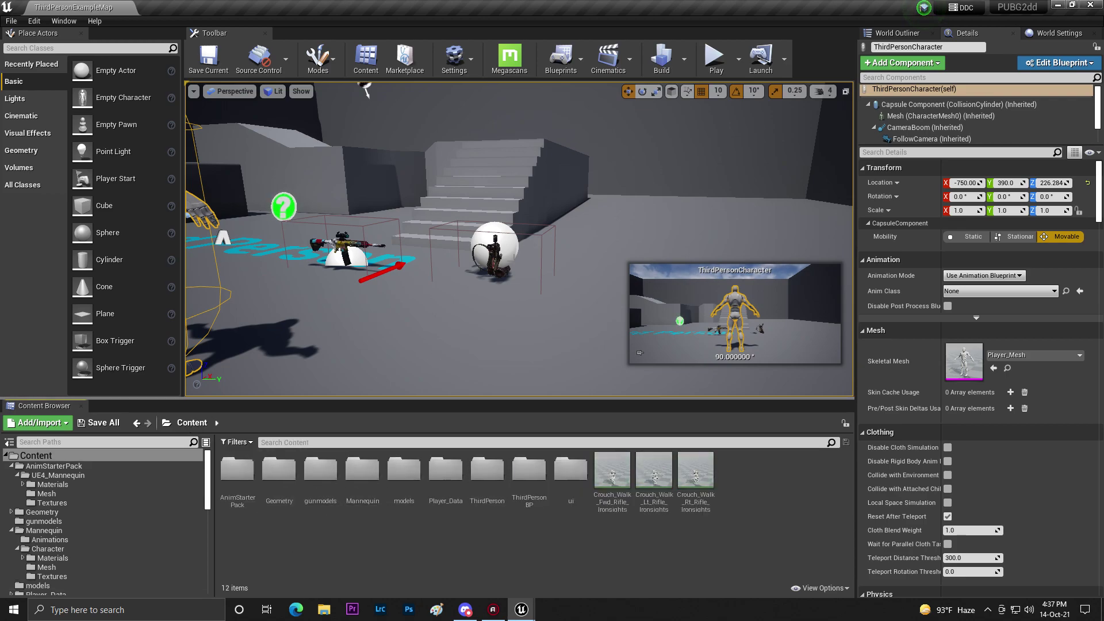
- Select the bag in the level, locate its Bag-1 blueprint among the project assets, and inspect the gunmodels folder
{"action": "left_click", "coordinate": [495, 258]}
{"action": "key", "text": "ctrl+b"}
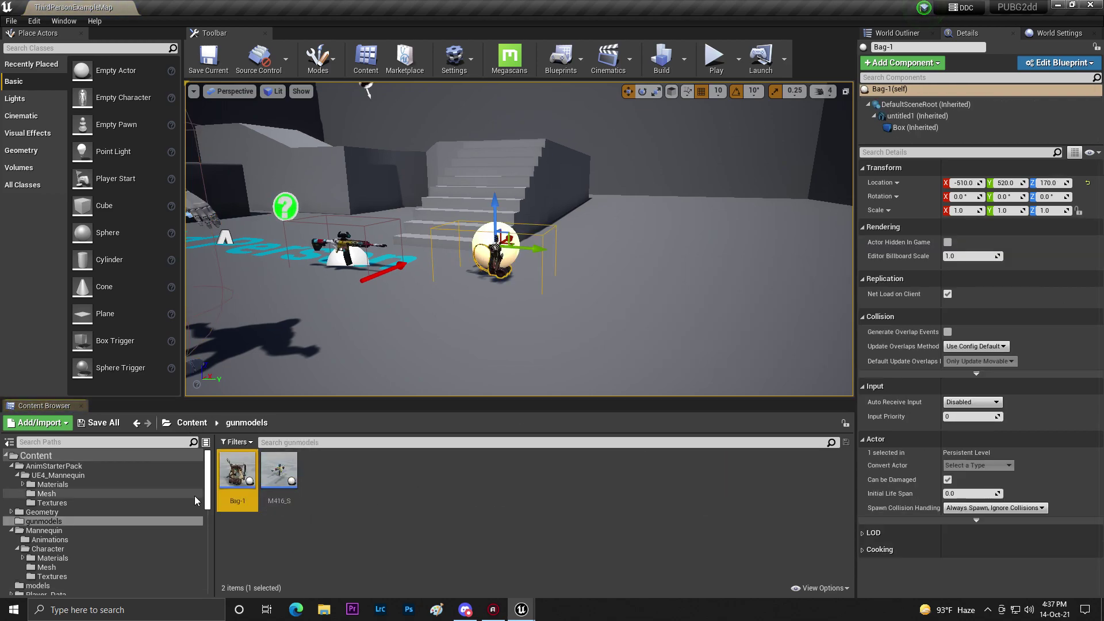
{"action": "left_click", "coordinate": [192, 423]}
{"action": "double_click", "coordinate": [319, 468]}
{"action": "left_click", "coordinate": [191, 423]}
- Delete the ThirdPersonBP folder from Content
{"action": "right_click", "coordinate": [533, 471]}
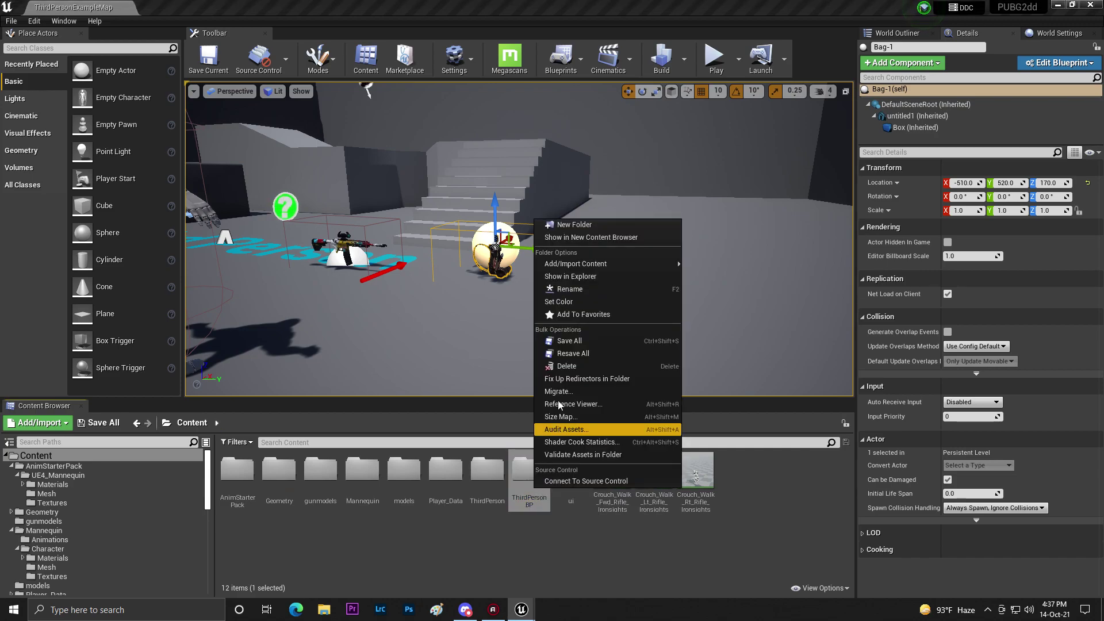
{"action": "left_click", "coordinate": [566, 366]}
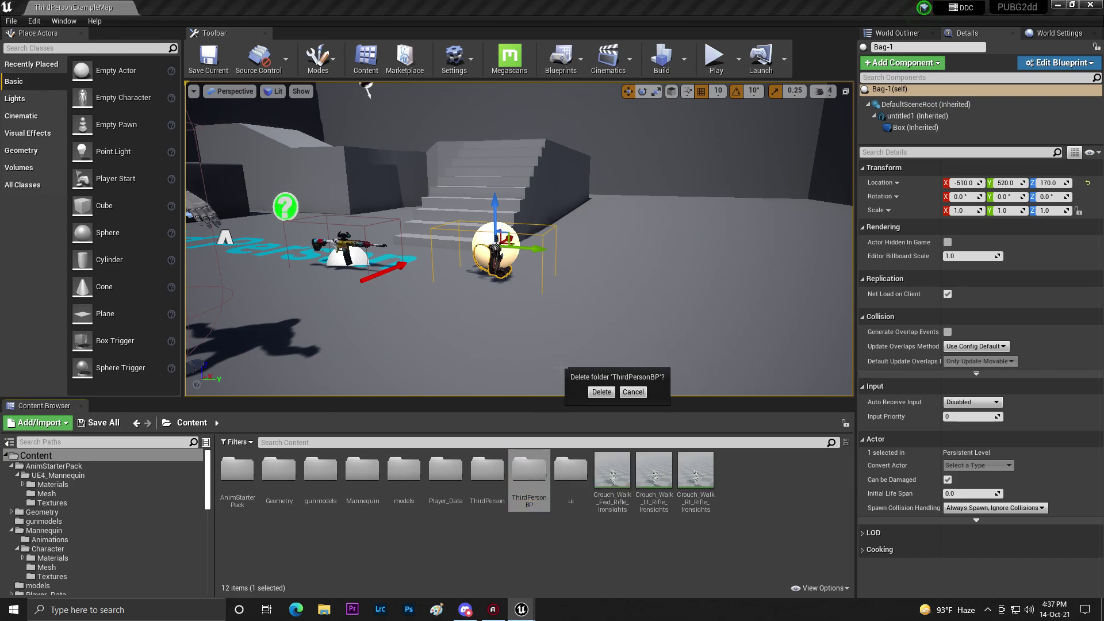
{"action": "left_click", "coordinate": [590, 392]}
{"action": "left_click", "coordinate": [464, 492]}
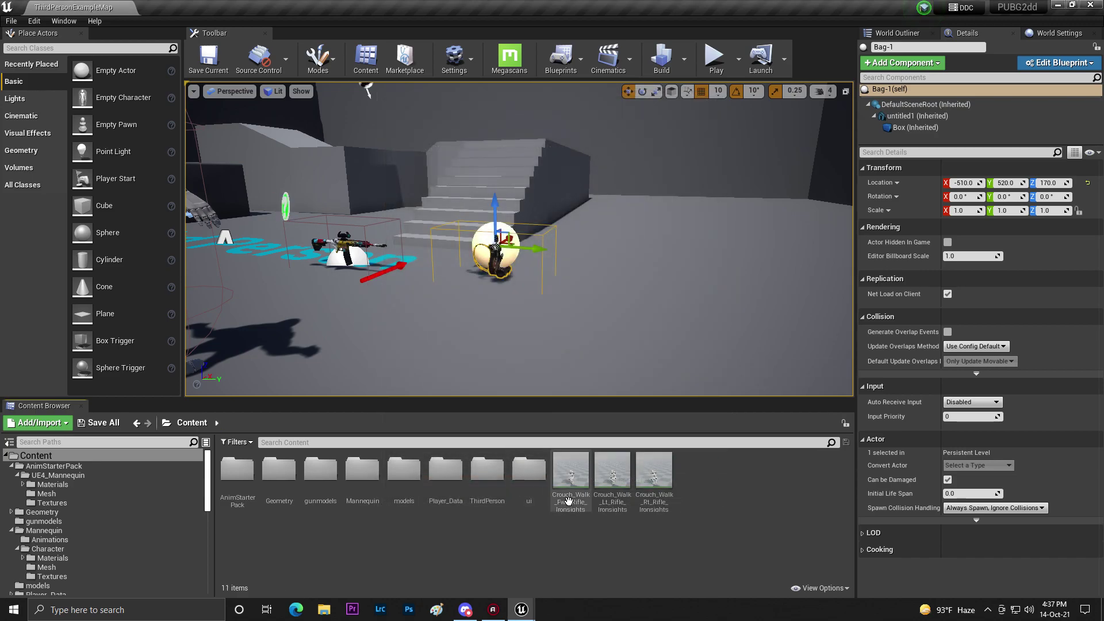
{"action": "right_click", "coordinate": [488, 472]}
{"action": "left_click", "coordinate": [529, 368]}
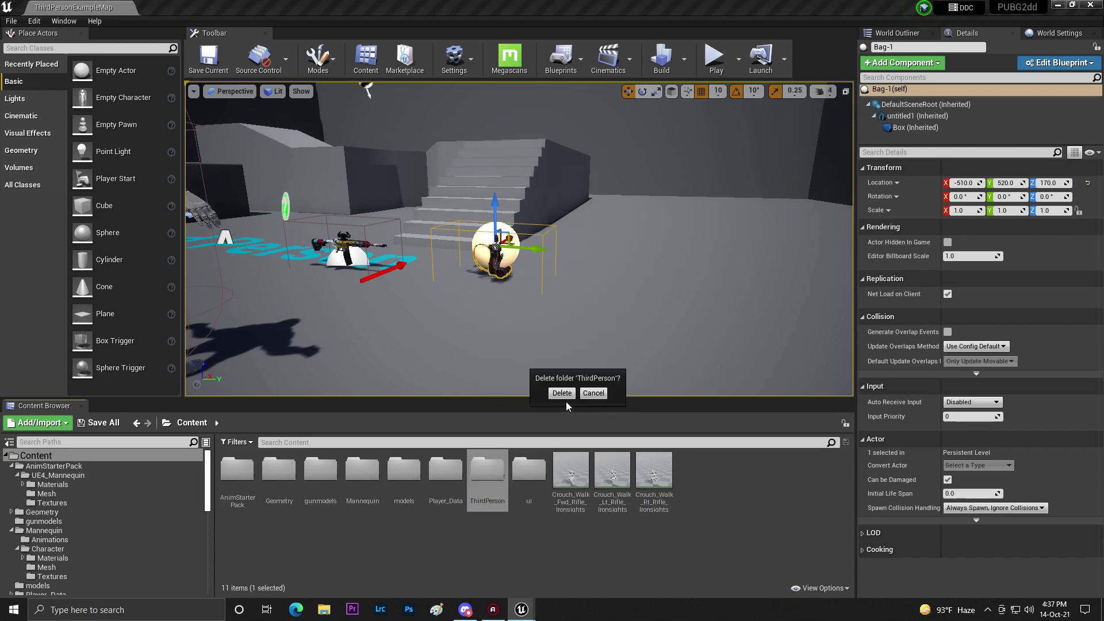
{"action": "left_click", "coordinate": [564, 395]}
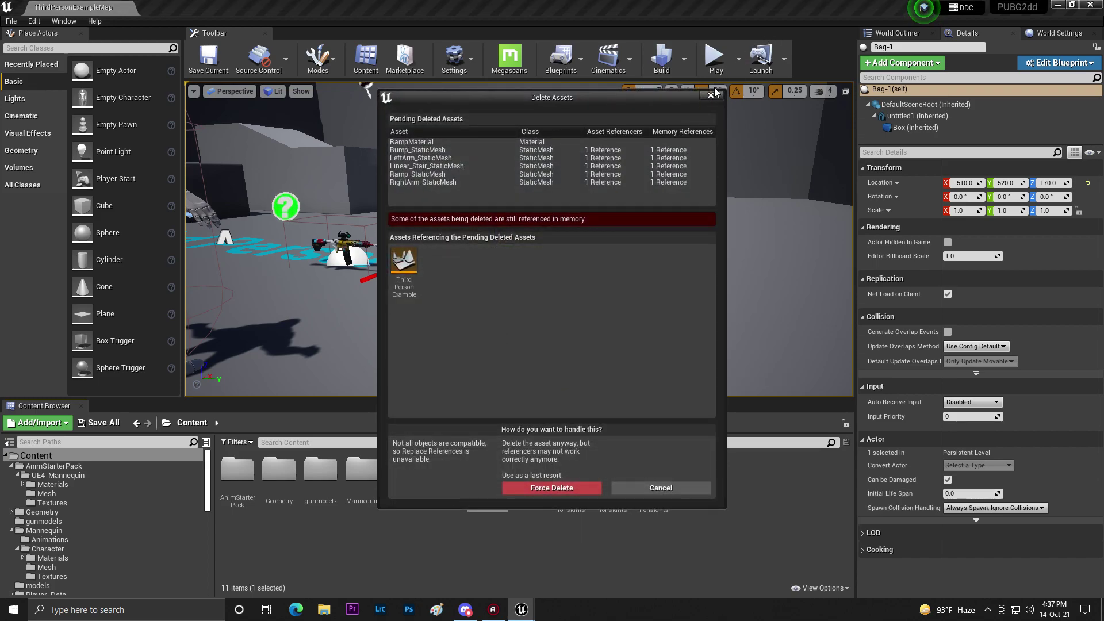
{"action": "left_click", "coordinate": [711, 95]}
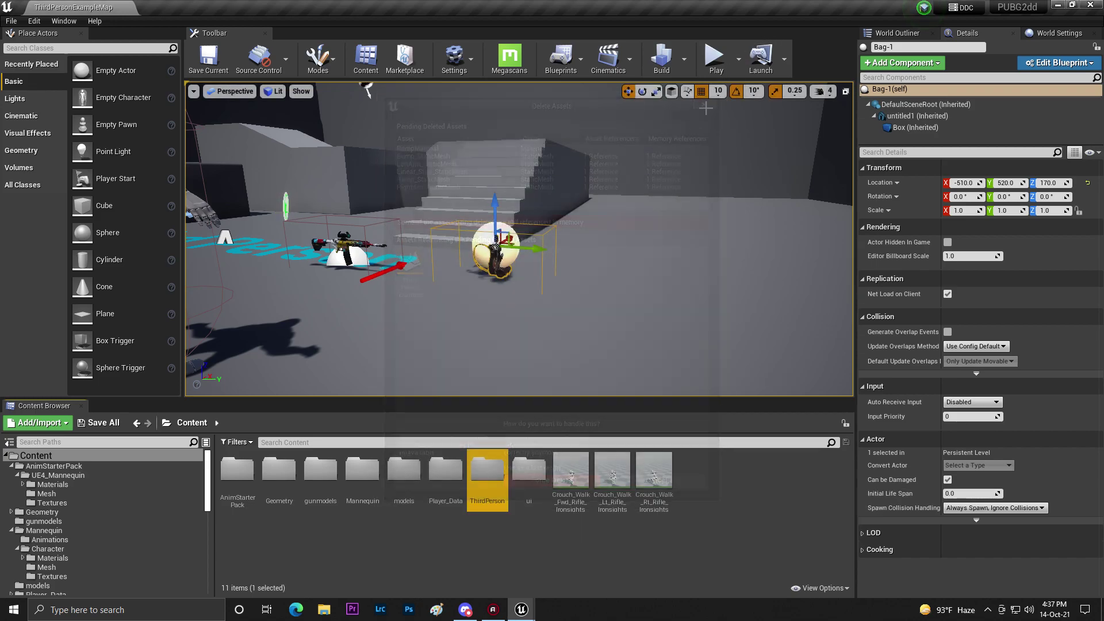
- Move the Meshes folder out of ThirdPerson and save the modified ThirdPersonExampleMap level
{"action": "double_click", "coordinate": [487, 472]}
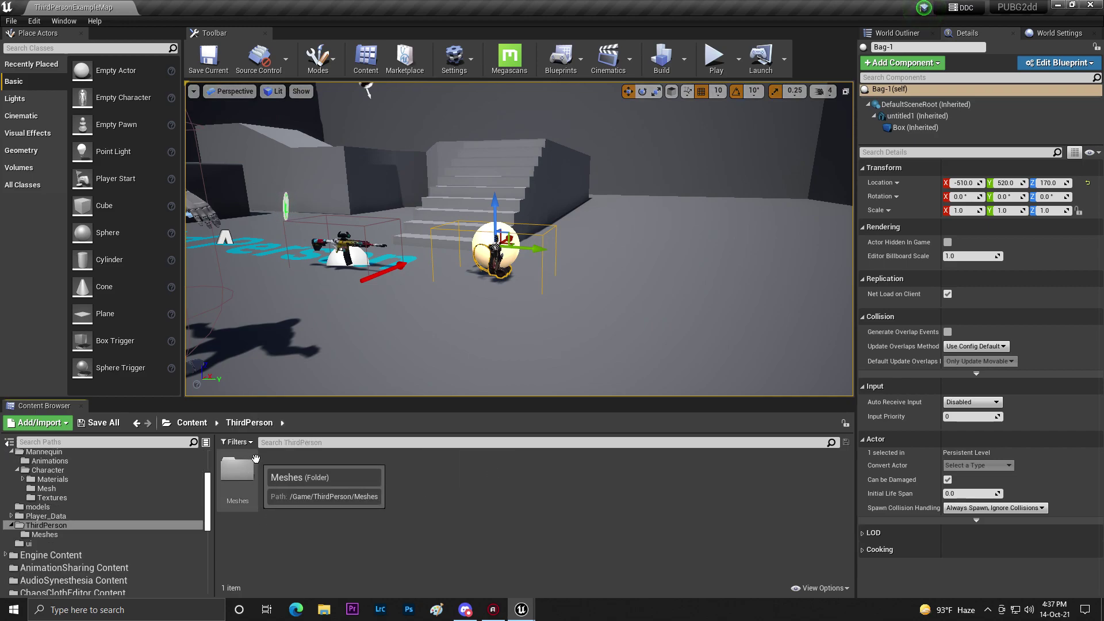
{"action": "scroll", "coordinate": [77, 481], "scroll_direction": "up", "scroll_amount": 3}
{"action": "left_click_drag", "start_coordinate": [237, 469], "coordinate": [84, 494]}
{"action": "left_click", "coordinate": [112, 513]}
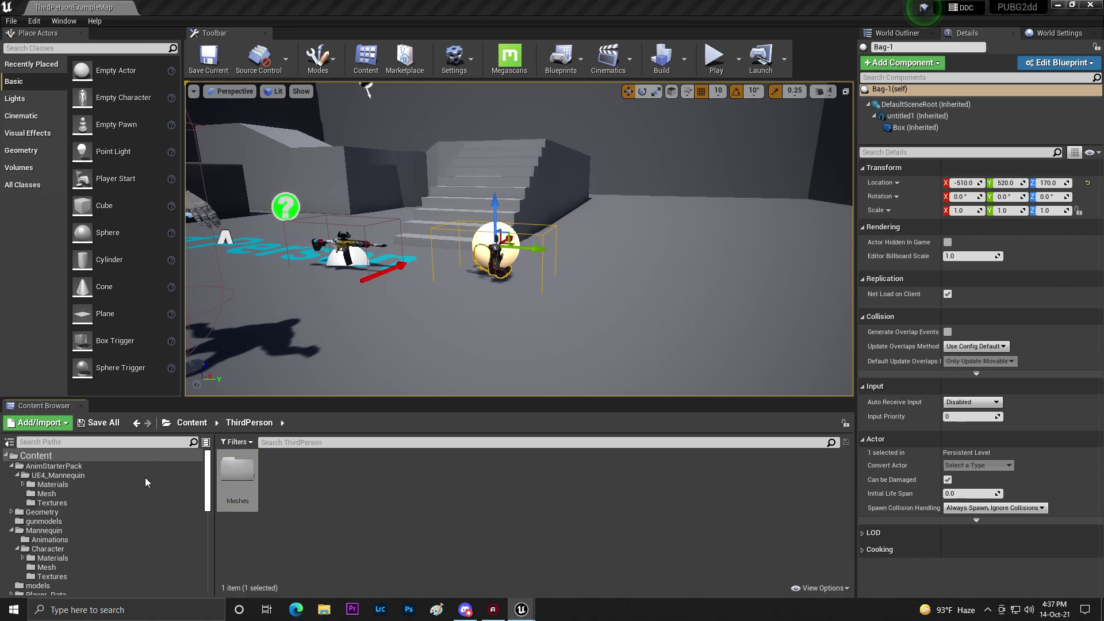
{"action": "double_click", "coordinate": [231, 492]}
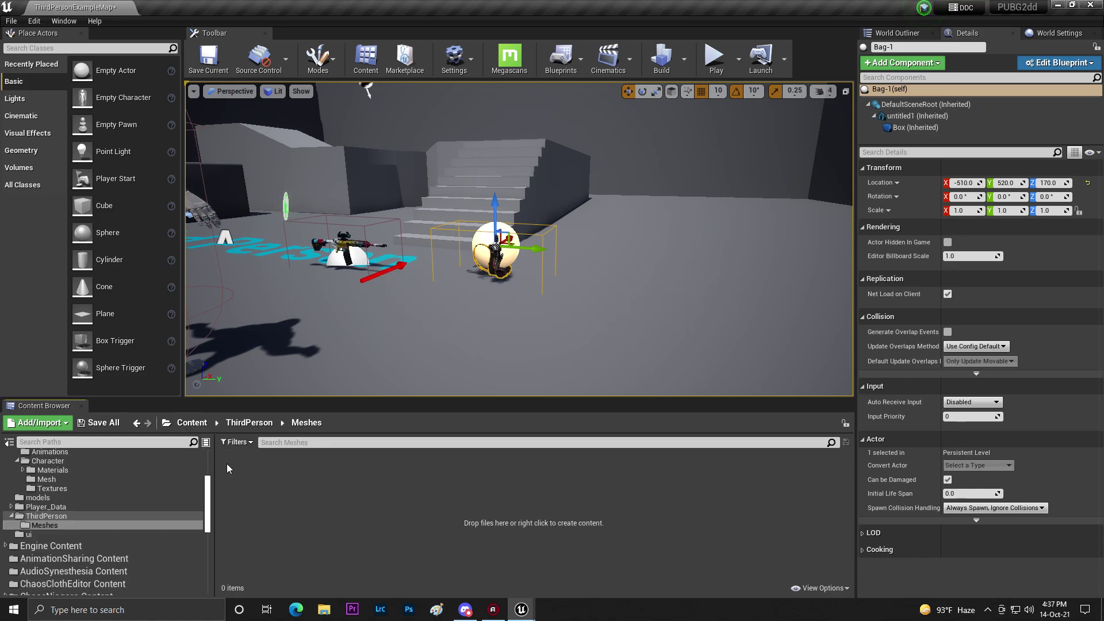
{"action": "left_click", "coordinate": [133, 422]}
{"action": "left_click", "coordinate": [107, 427]}
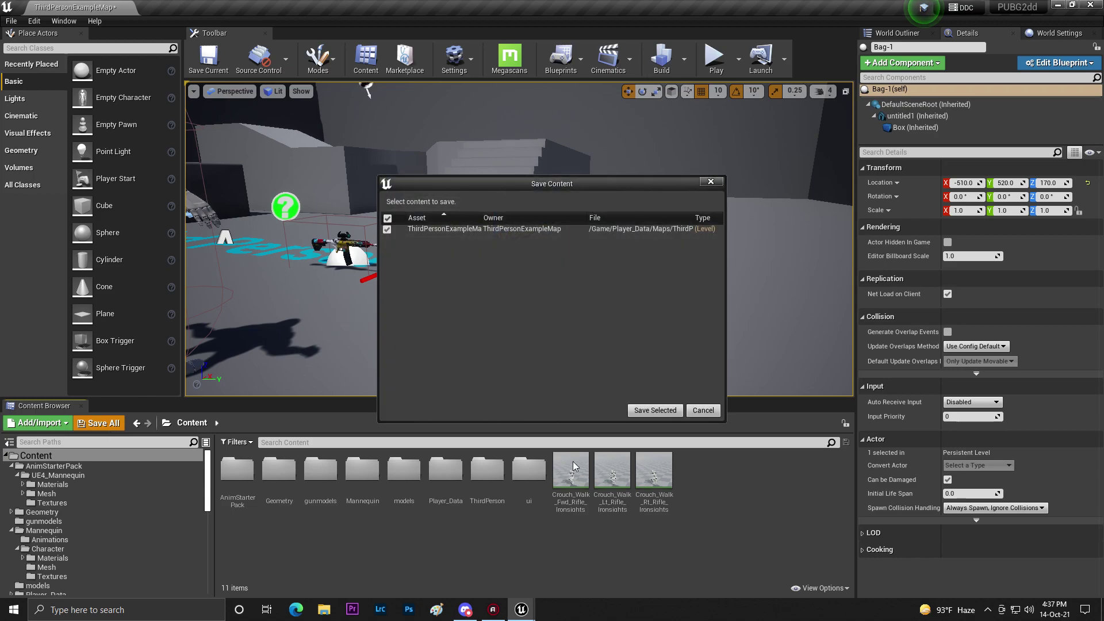
{"action": "left_click", "coordinate": [633, 411]}
- Delete the ThirdPerson folder from Content together with its leftover static mesh redirectors
{"action": "left_click", "coordinate": [487, 473]}
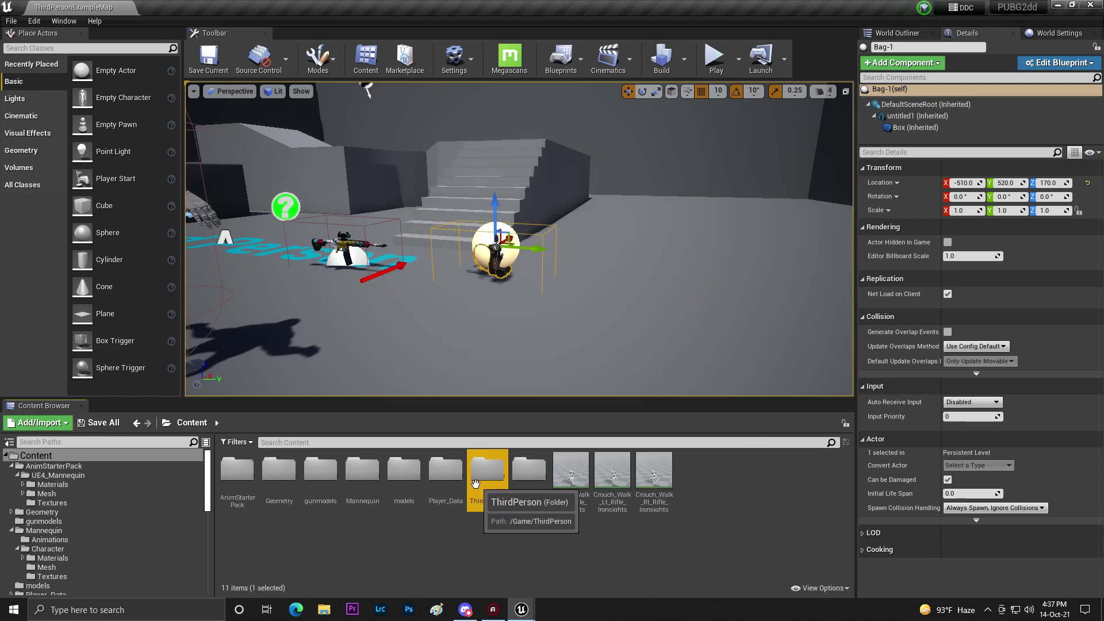
{"action": "right_click", "coordinate": [487, 472]}
{"action": "left_click", "coordinate": [510, 372]}
{"action": "left_click", "coordinate": [542, 390]}
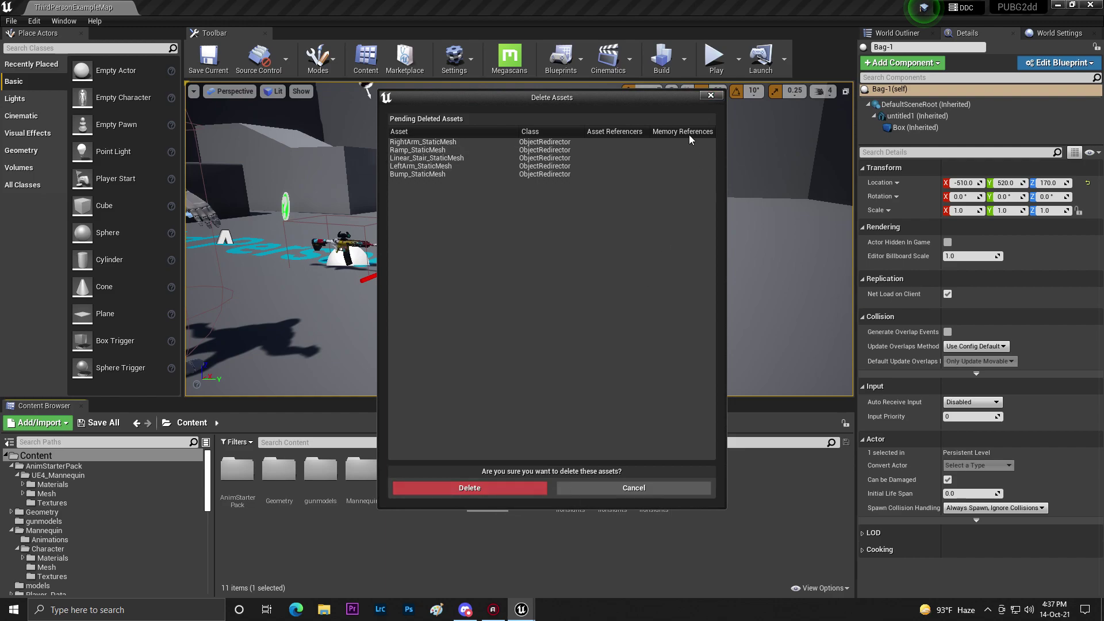
{"action": "left_click", "coordinate": [493, 489]}
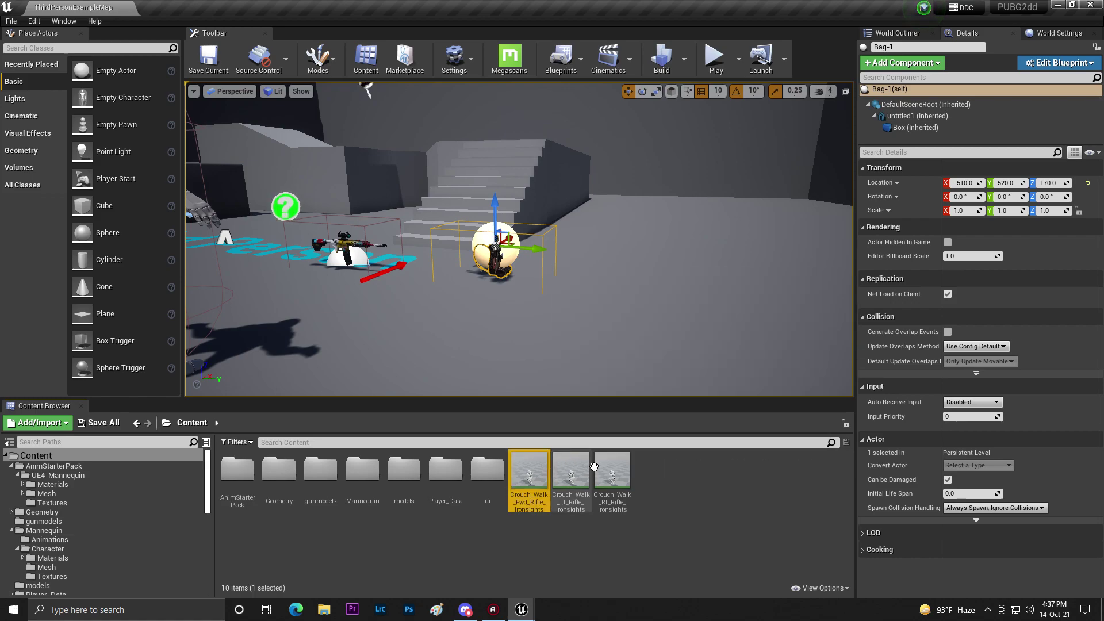
- Force delete the three Crouch_Walk Rifle_Ironsights animations (Fwd, Lt and Rt) from the Content folder
{"action": "left_click", "coordinate": [613, 471], "text": "shift"}
{"action": "right_click", "coordinate": [612, 470]}
{"action": "left_click", "coordinate": [633, 257]}
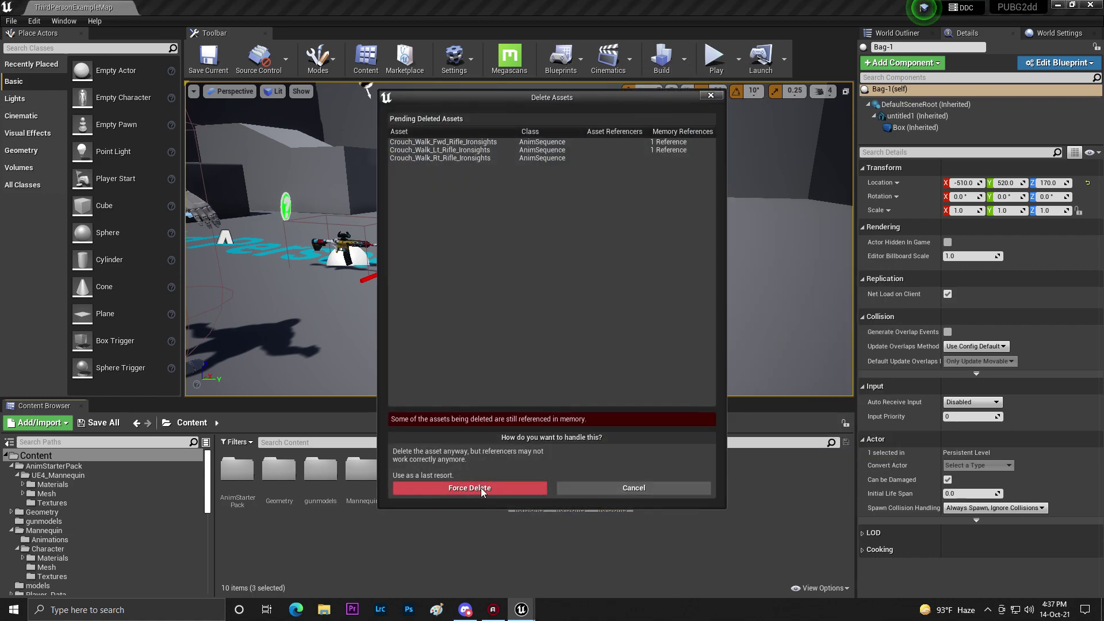
{"action": "left_click", "coordinate": [482, 491]}
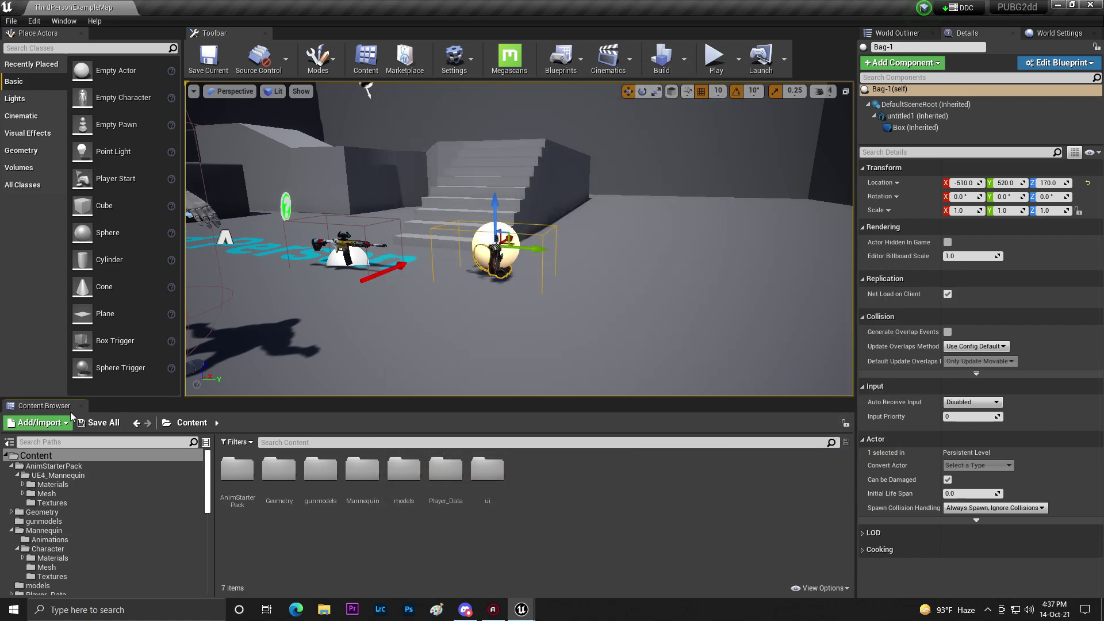
- Rename the ThirdPersonCharacter blueprint in the Player_Data folder to Player_BP
{"action": "double_click", "coordinate": [446, 470]}
{"action": "mouse_move", "coordinate": [325, 462]}
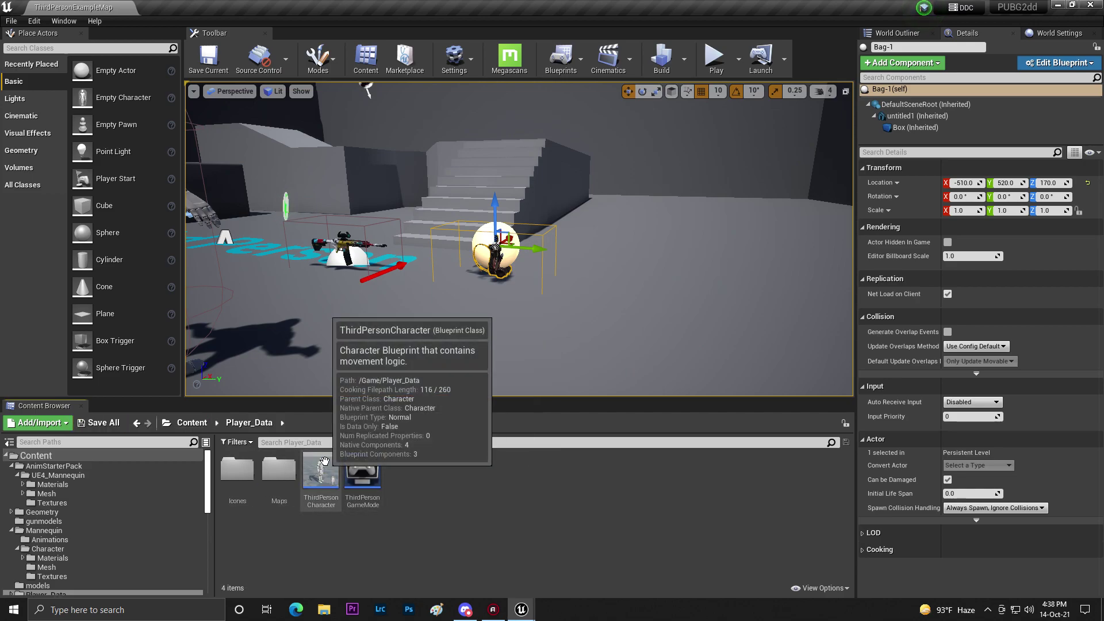
{"action": "right_click", "coordinate": [392, 473]}
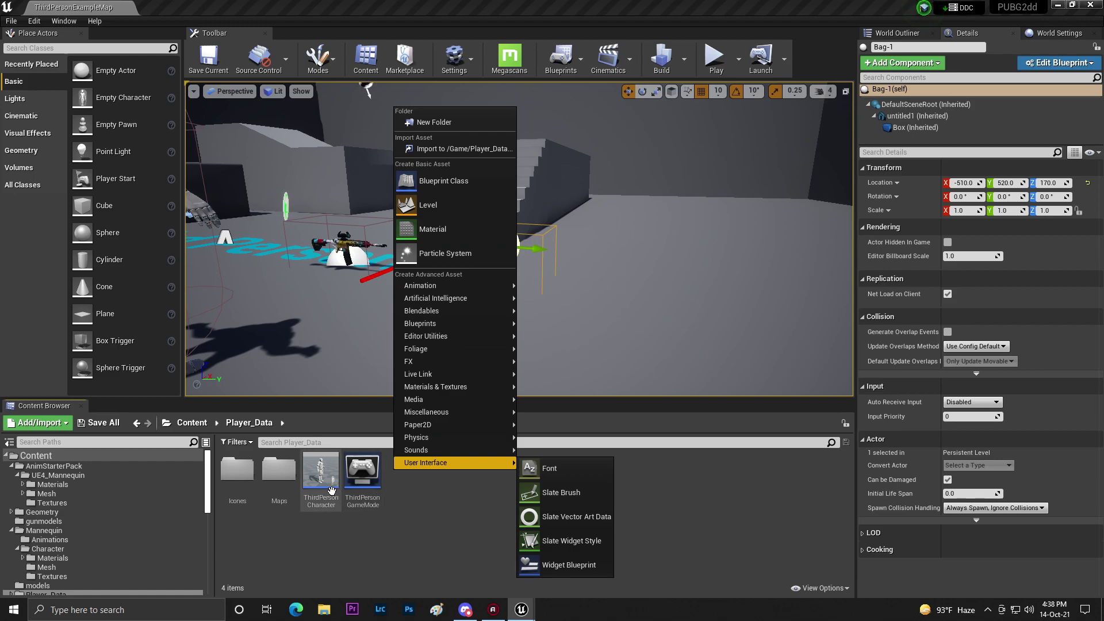
{"action": "left_click", "coordinate": [332, 491]}
{"action": "right_click", "coordinate": [331, 492]}
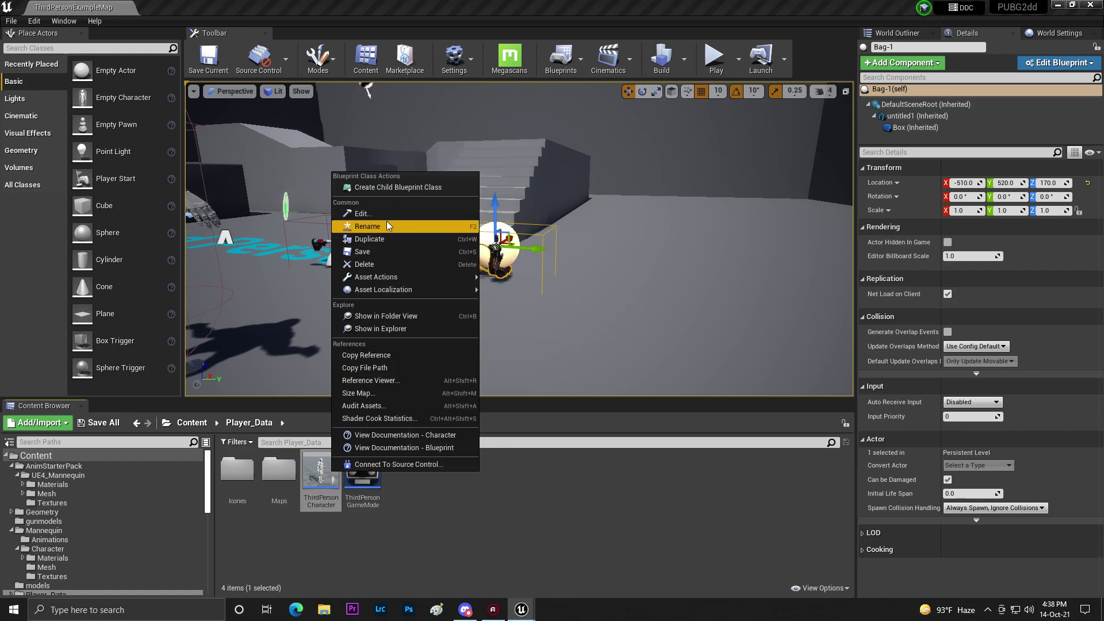
{"action": "left_click", "coordinate": [387, 224]}
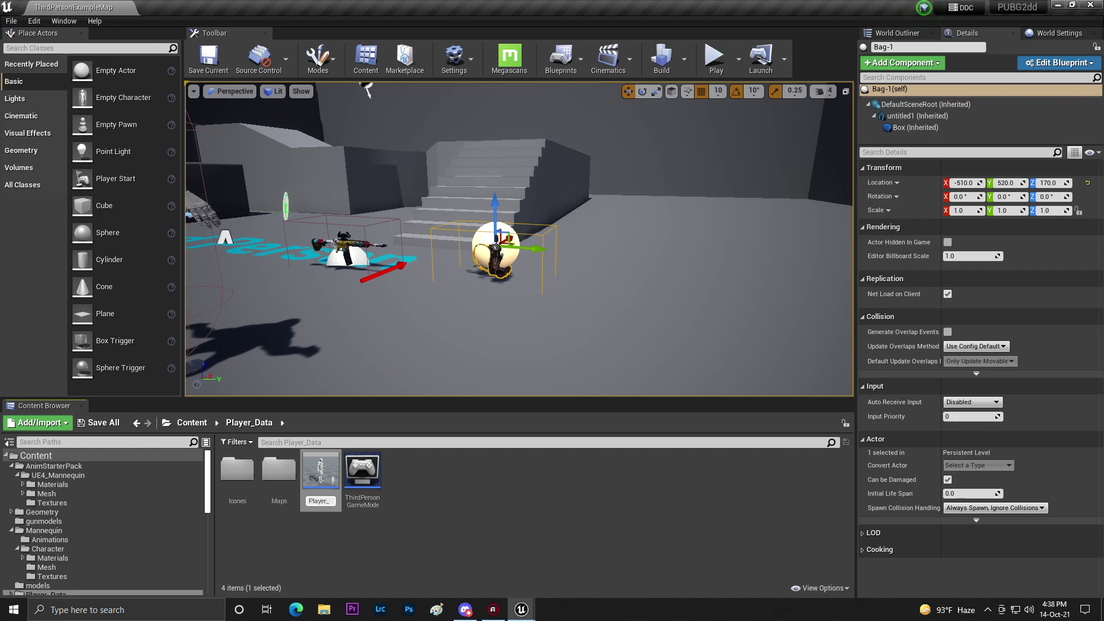
{"action": "key", "text": "Return"}
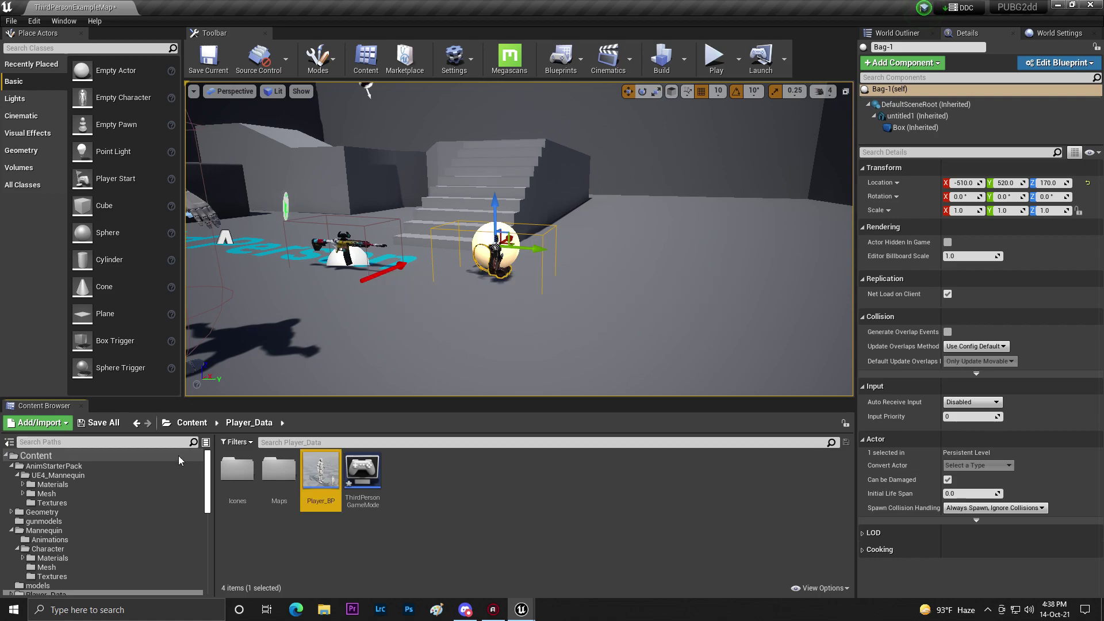
- Save all modified content and briefly play-test the level with the renamed player blueprint
{"action": "left_click", "coordinate": [102, 424]}
{"action": "left_click", "coordinate": [646, 409]}
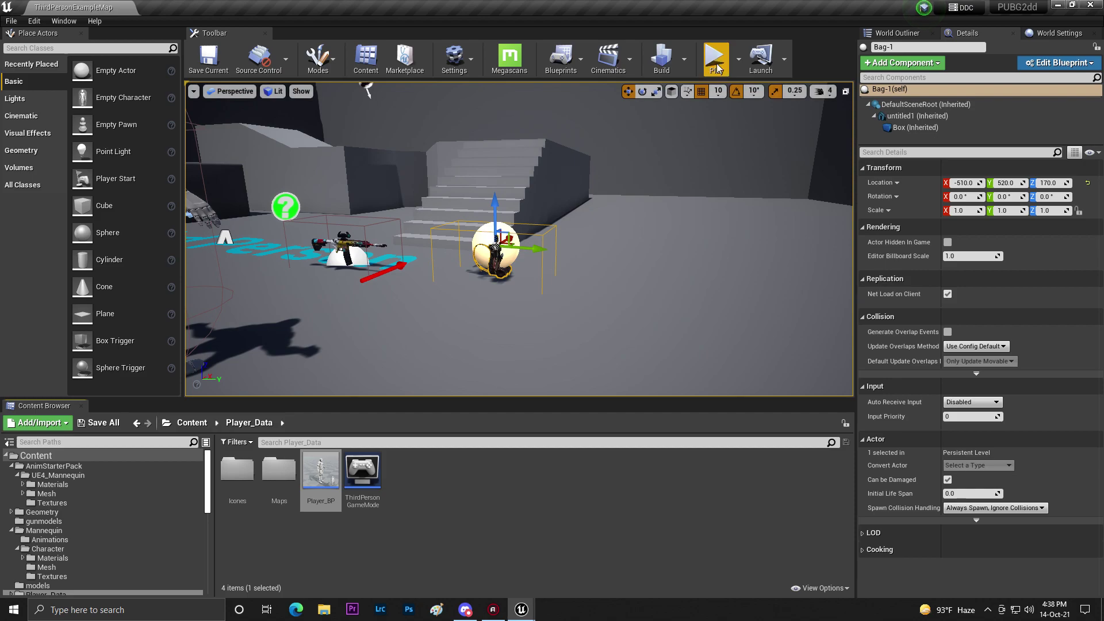
{"action": "left_click", "coordinate": [716, 59]}
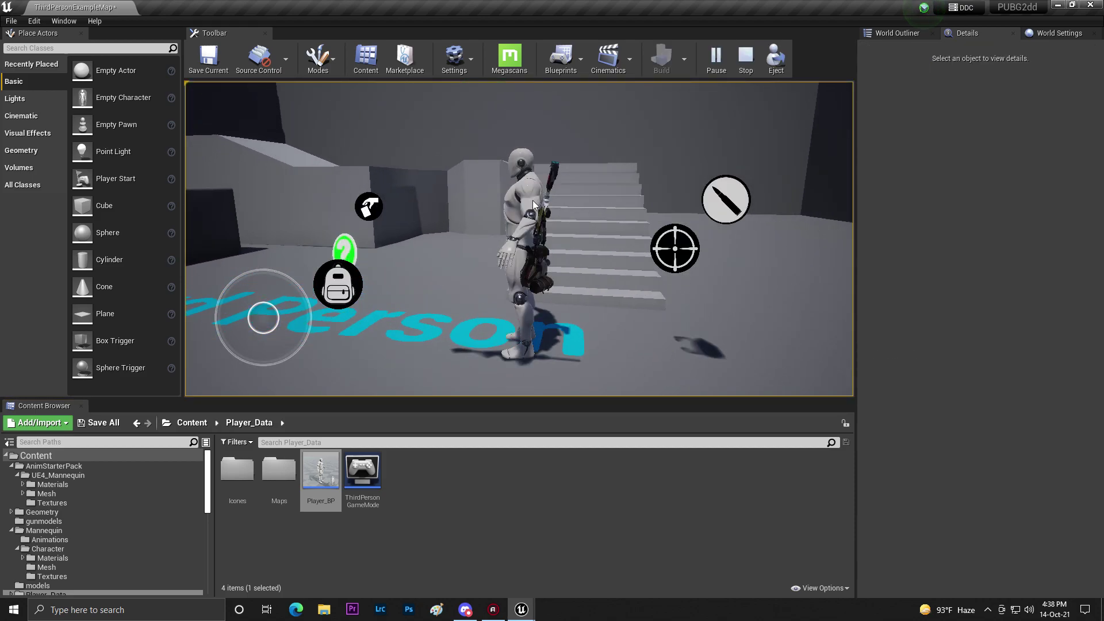
{"action": "key", "text": "Escape"}
{"action": "right_click", "coordinate": [410, 461]}
{"action": "mouse_move", "coordinate": [440, 276]}
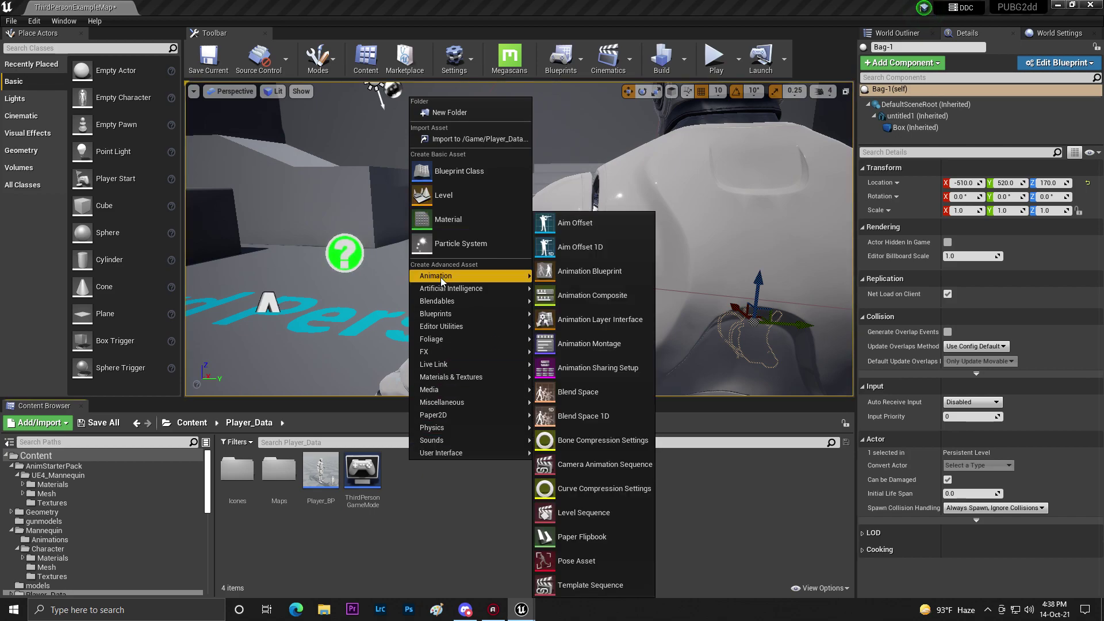
{"action": "left_click", "coordinate": [583, 273]}
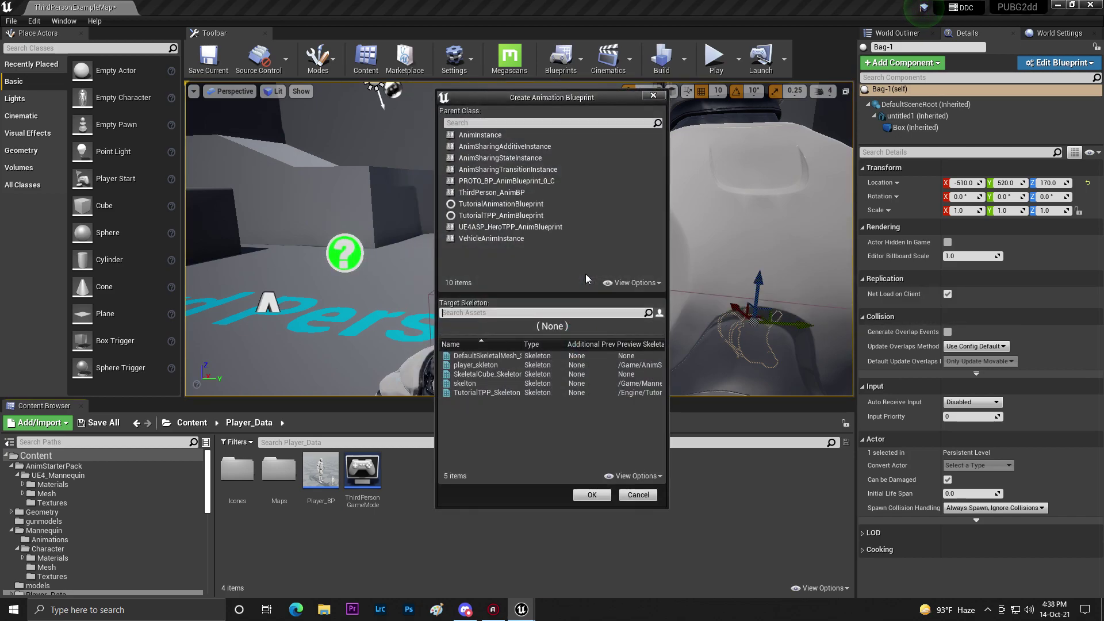
{"action": "left_click", "coordinate": [520, 365]}
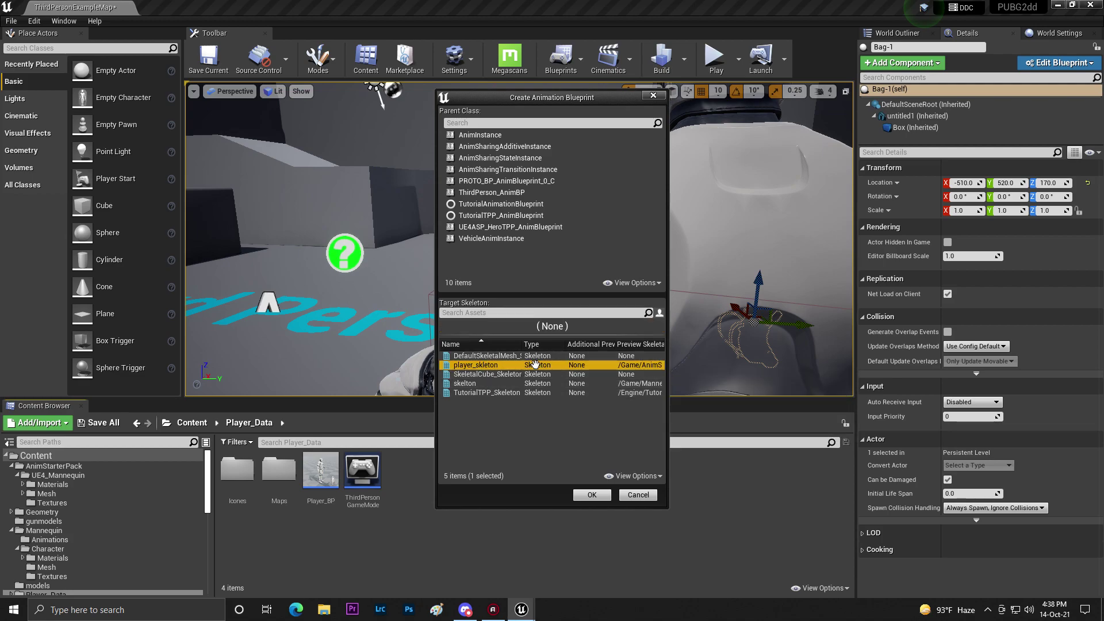
{"action": "left_click", "coordinate": [653, 96]}
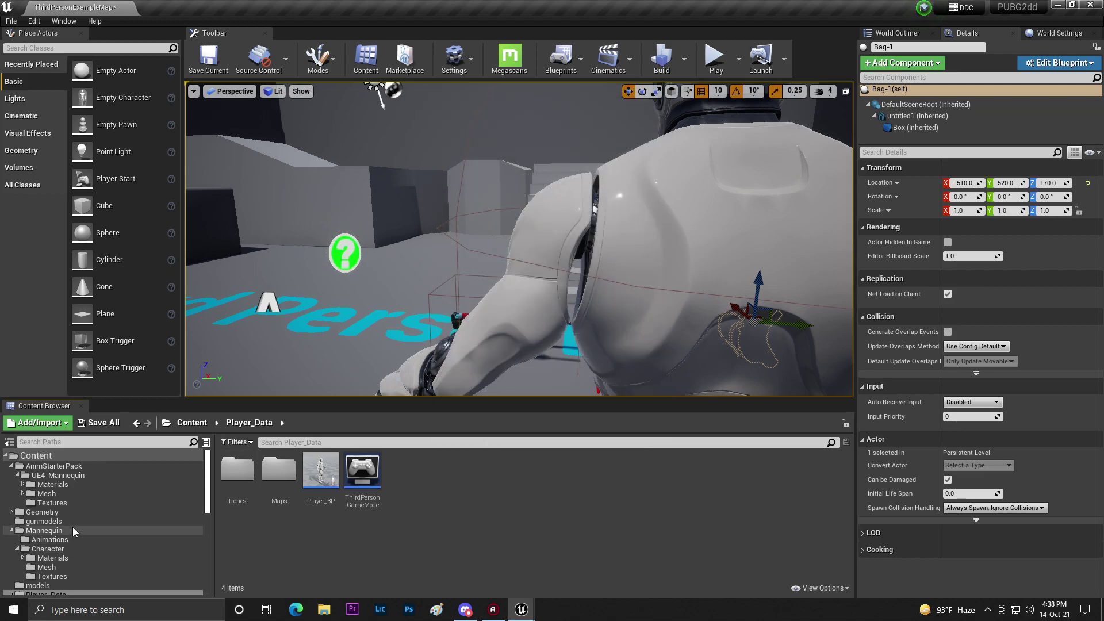
- Preview the ThirdPersonWalk animation from the Mannequin Animations folder and check which skeleton it uses
{"action": "left_click", "coordinate": [191, 423]}
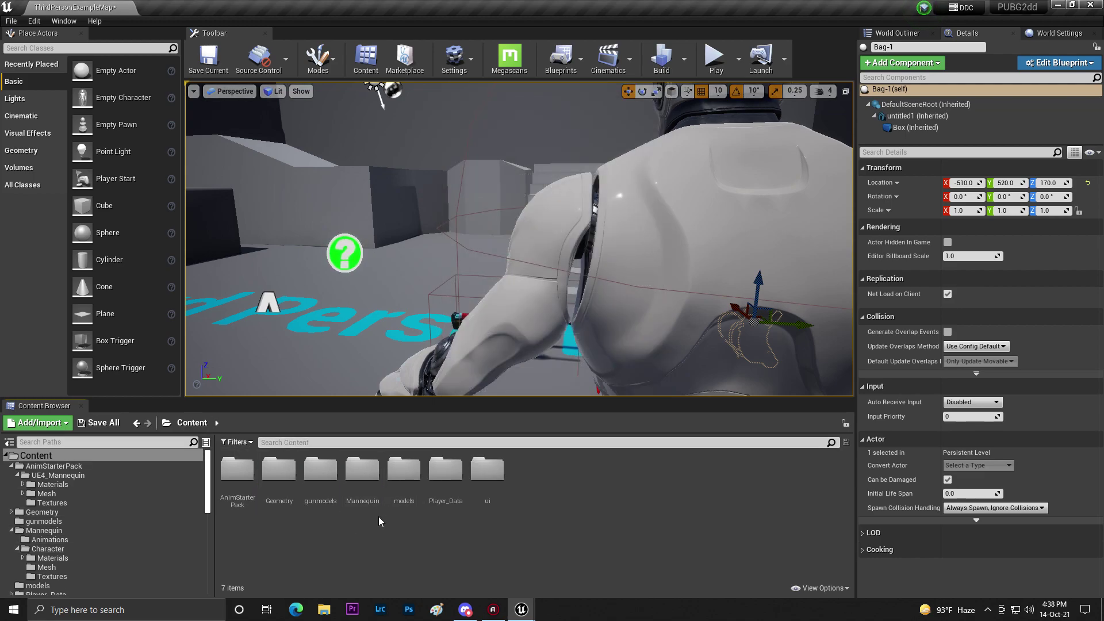
{"action": "double_click", "coordinate": [344, 483]}
{"action": "double_click", "coordinate": [237, 471]}
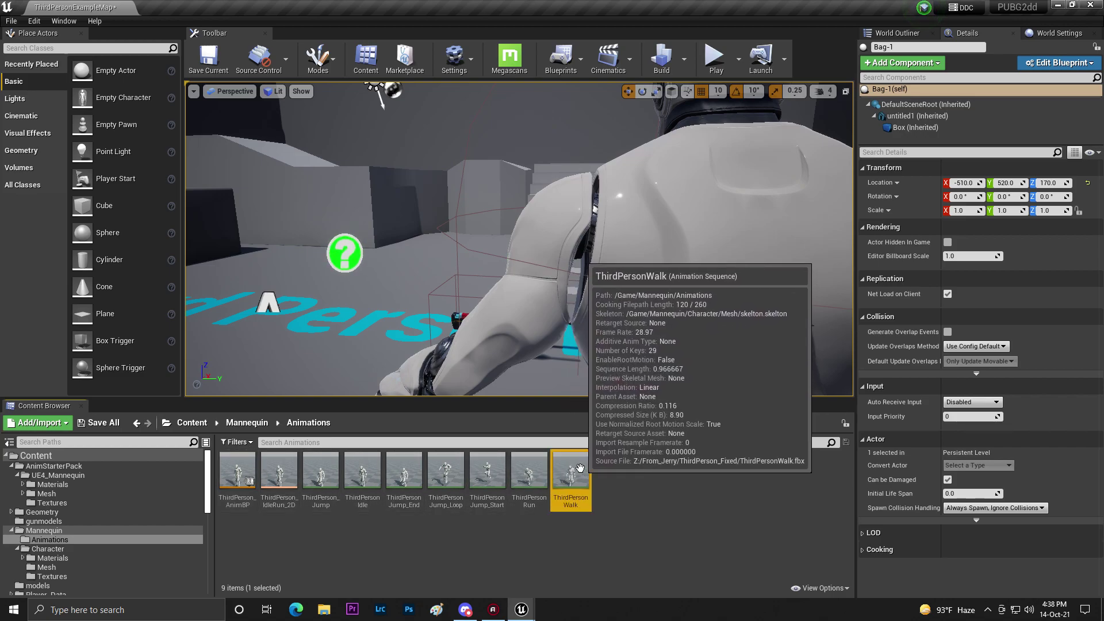
{"action": "double_click", "coordinate": [581, 468]}
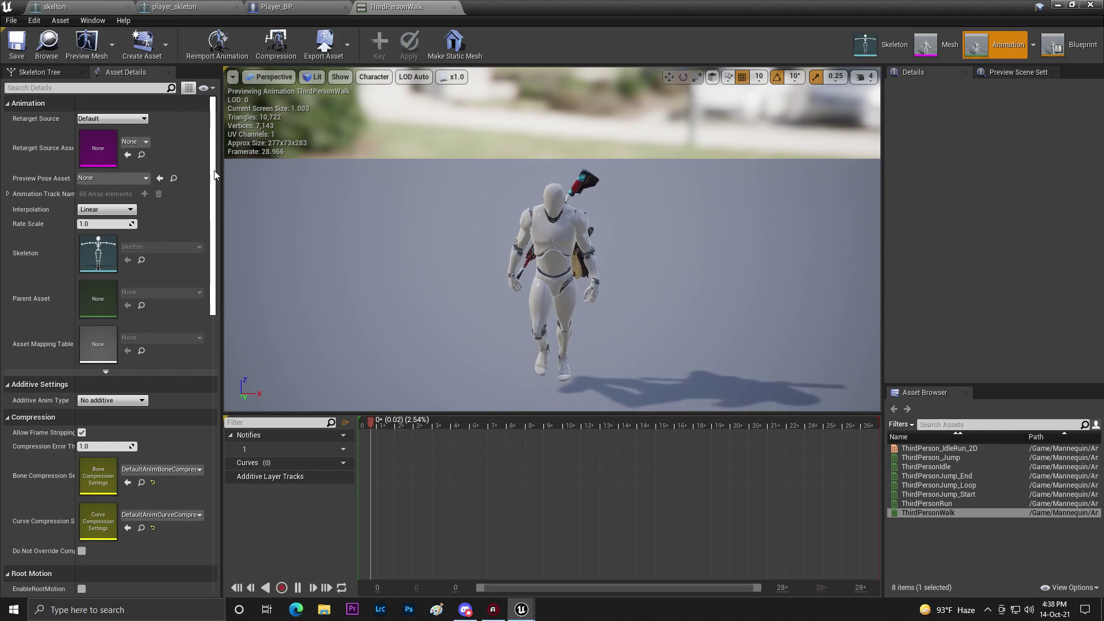
{"action": "left_click", "coordinate": [455, 8]}
{"action": "left_click", "coordinate": [1058, 5]}
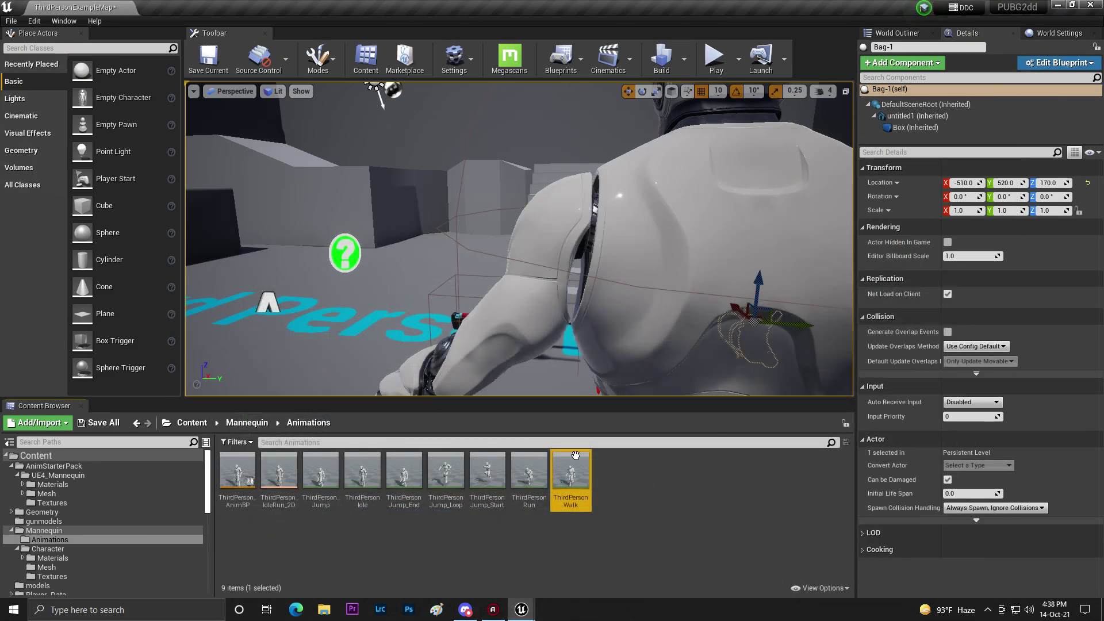
- Delete the skelton asset from the Mannequin Character Mesh folder, replacing its references with player_skleton, and save the affected assets
{"action": "left_click", "coordinate": [78, 567]}
{"action": "right_click", "coordinate": [320, 474]}
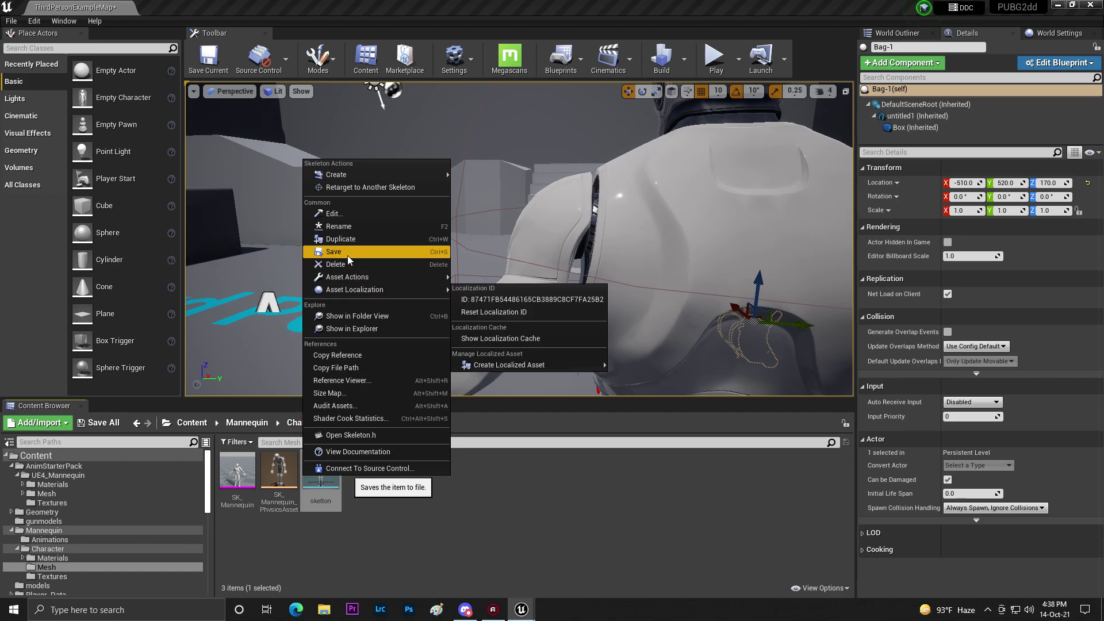
{"action": "left_click", "coordinate": [347, 264]}
{"action": "left_click", "coordinate": [436, 466]}
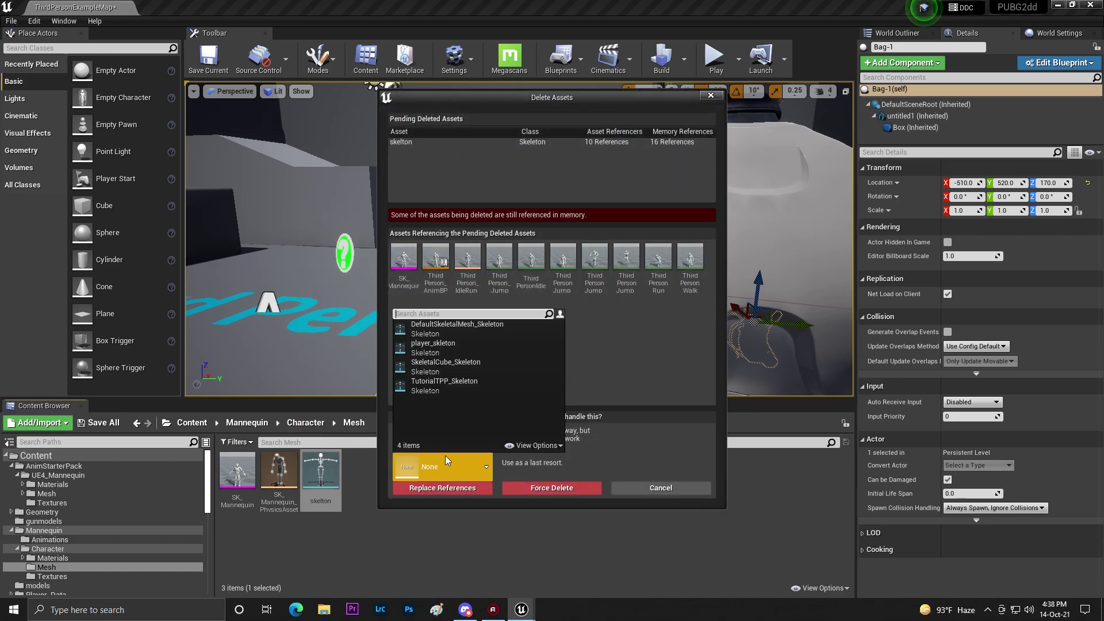
{"action": "left_click", "coordinate": [448, 346]}
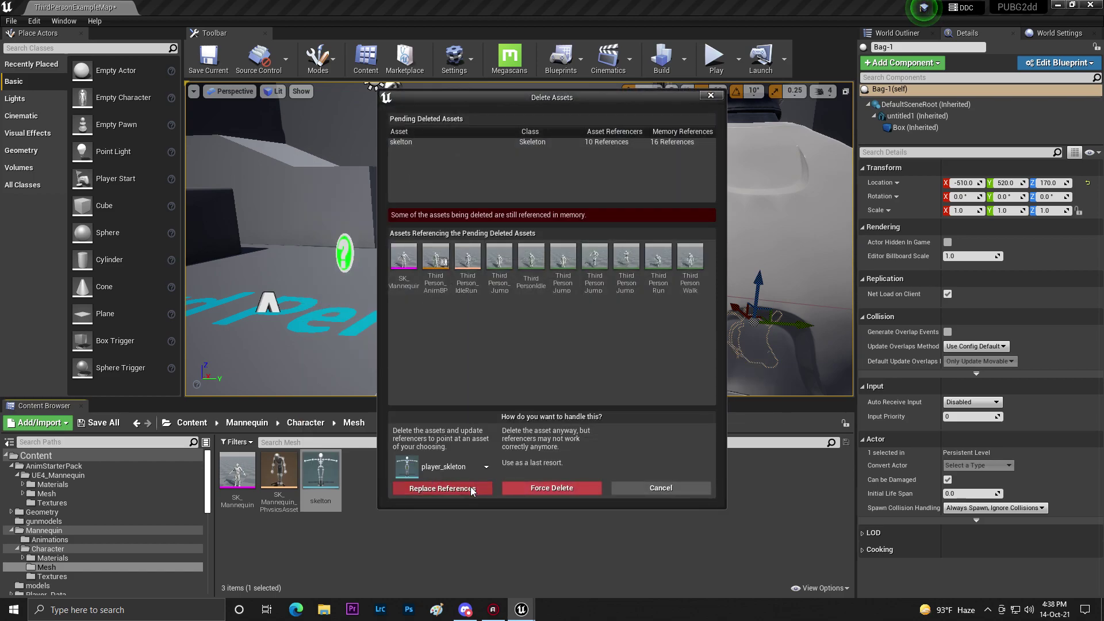
{"action": "left_click", "coordinate": [462, 489]}
{"action": "left_click", "coordinate": [622, 346]}
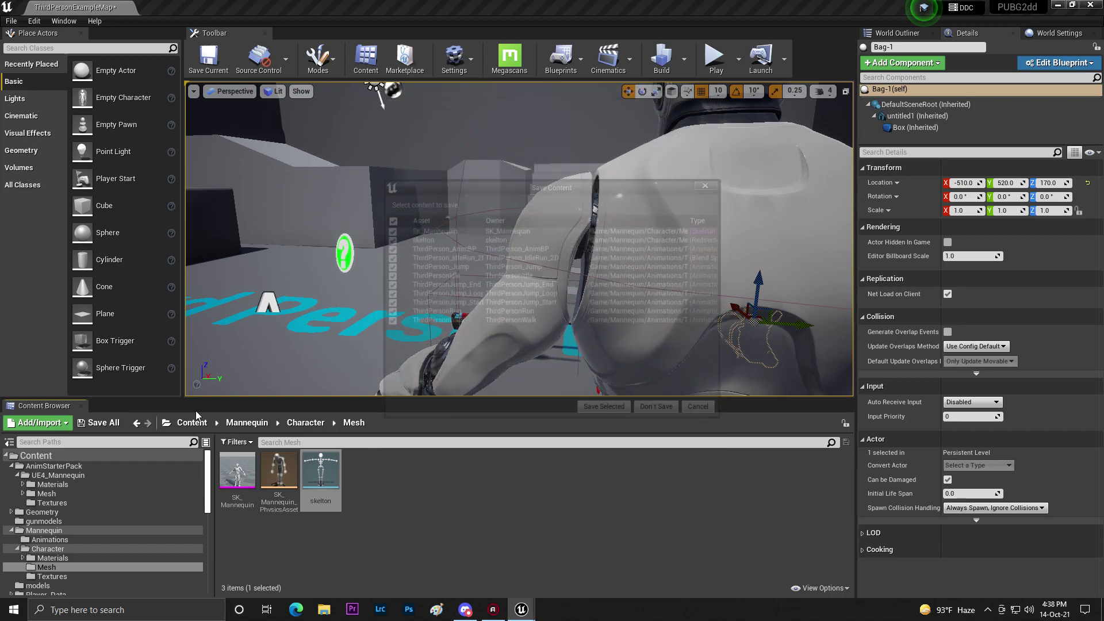
{"action": "left_click", "coordinate": [605, 411]}
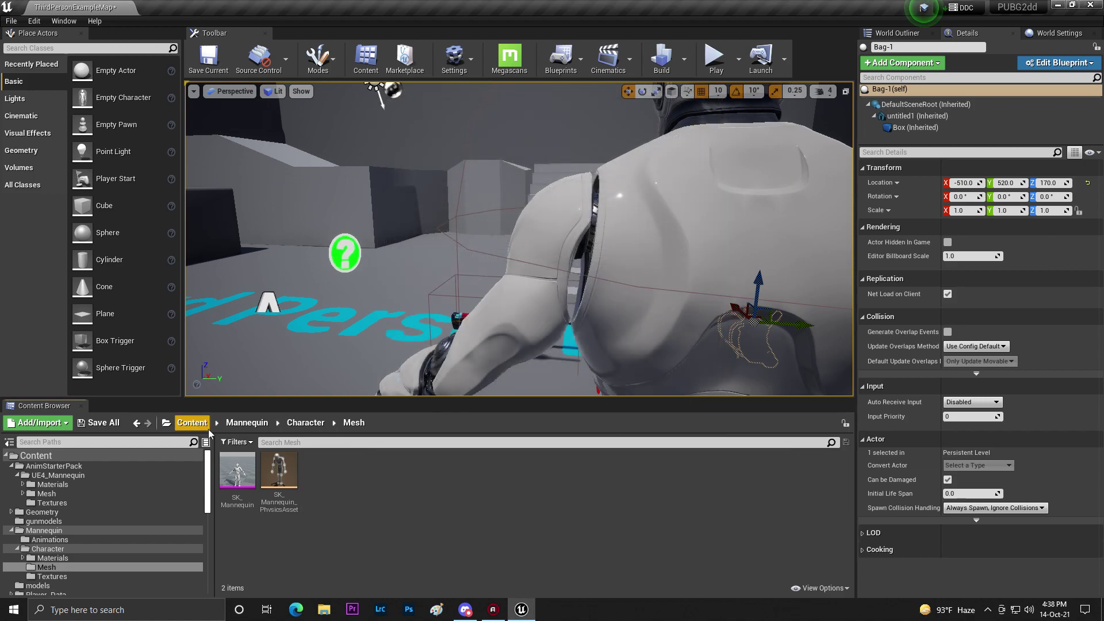
- Save all modified content and delete the SK_Mannequin skeletal mesh, replacing its references with Player_Mesh
{"action": "left_click", "coordinate": [115, 424]}
{"action": "left_click", "coordinate": [640, 413]}
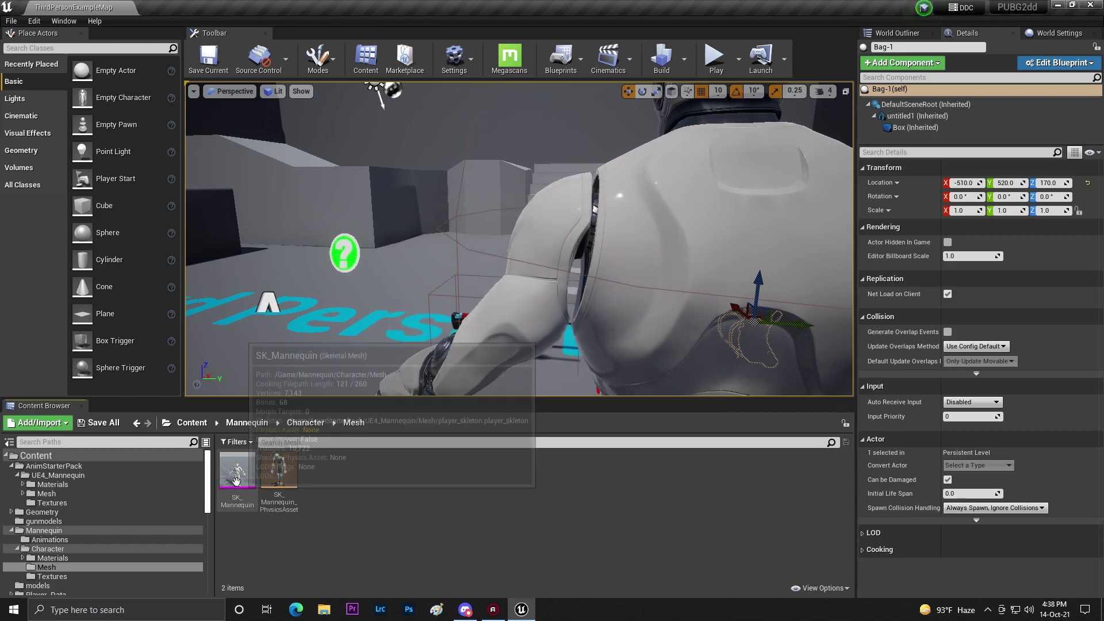
{"action": "right_click", "coordinate": [236, 482]}
{"action": "left_click", "coordinate": [291, 267]}
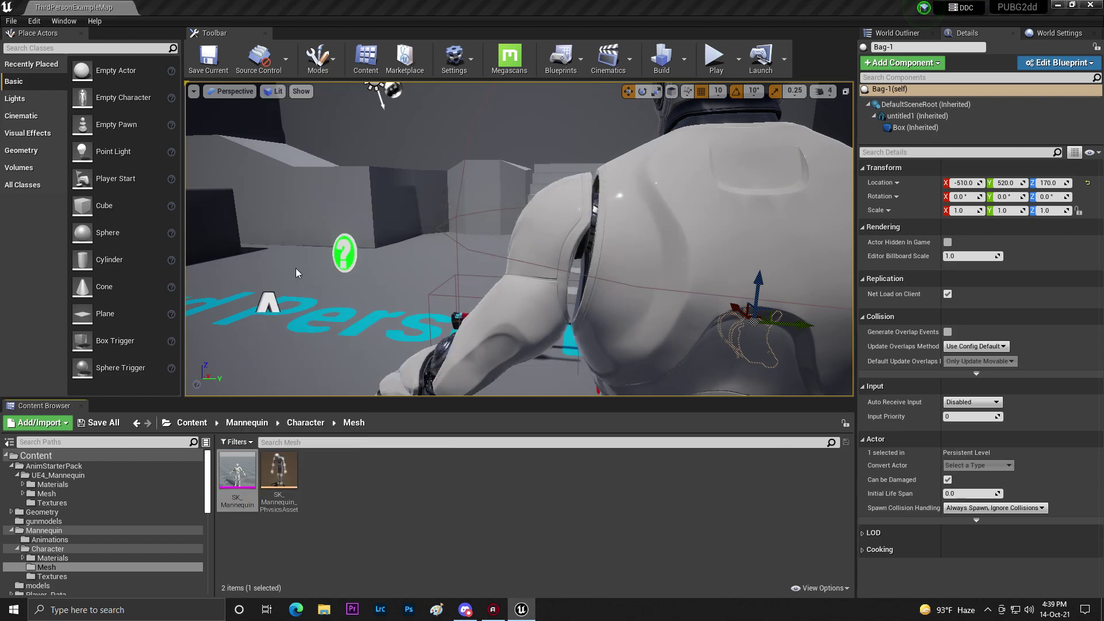
{"action": "left_click", "coordinate": [467, 465]}
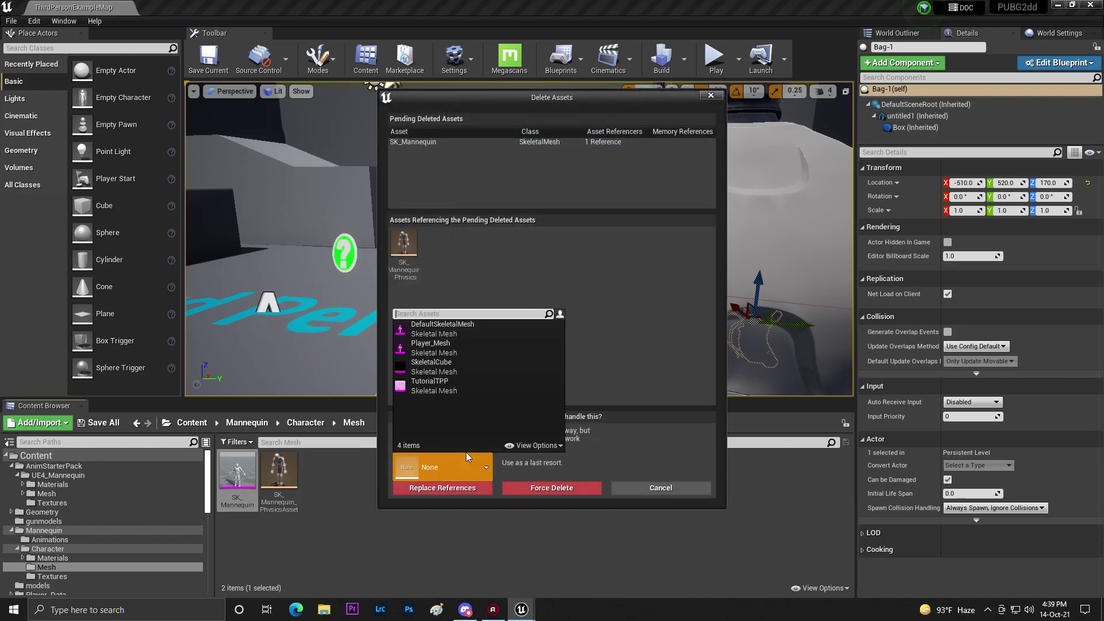
{"action": "left_click", "coordinate": [481, 349]}
{"action": "left_click", "coordinate": [465, 488]}
{"action": "left_click", "coordinate": [613, 350]}
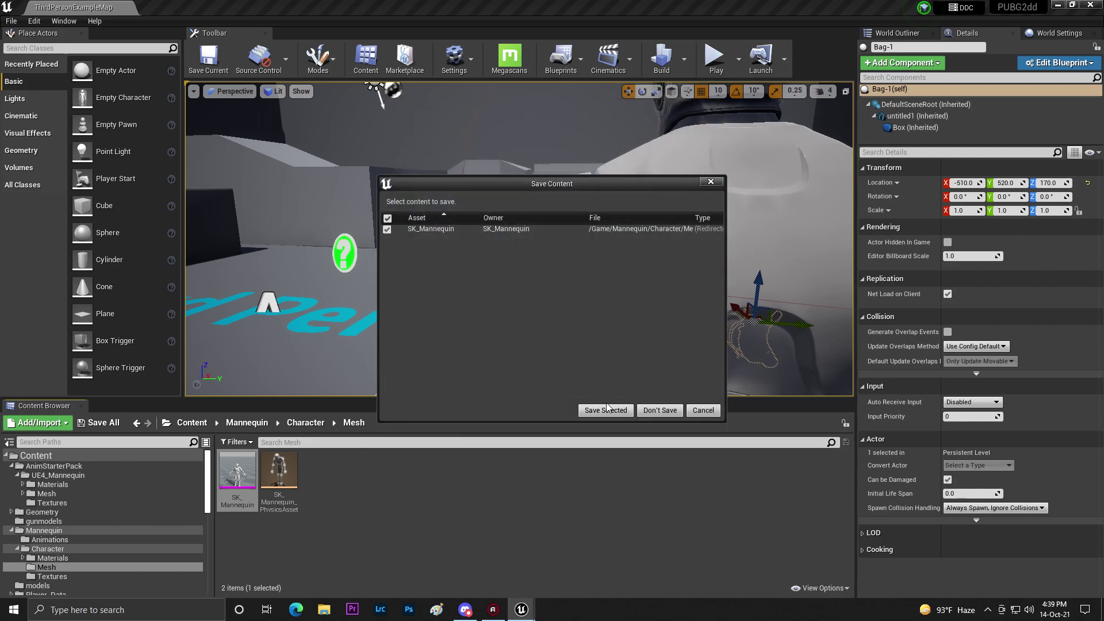
{"action": "left_click", "coordinate": [605, 409]}
- Delete the SK_Mannequin_PhysicsAsset from the Mannequin Character Mesh folder
{"action": "right_click", "coordinate": [247, 470]}
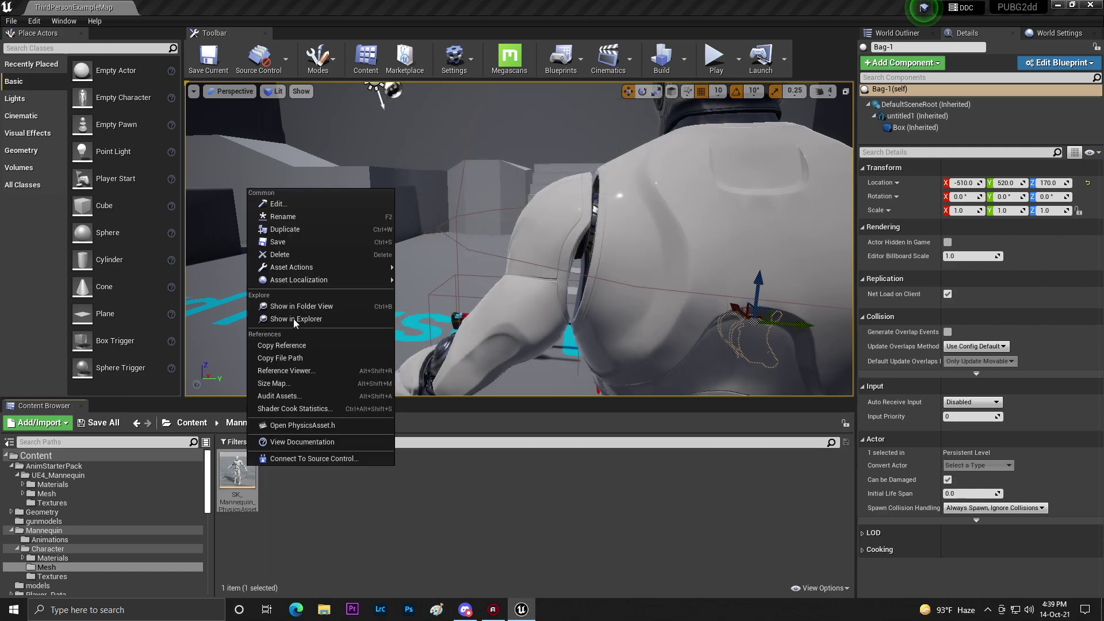
{"action": "left_click", "coordinate": [305, 254]}
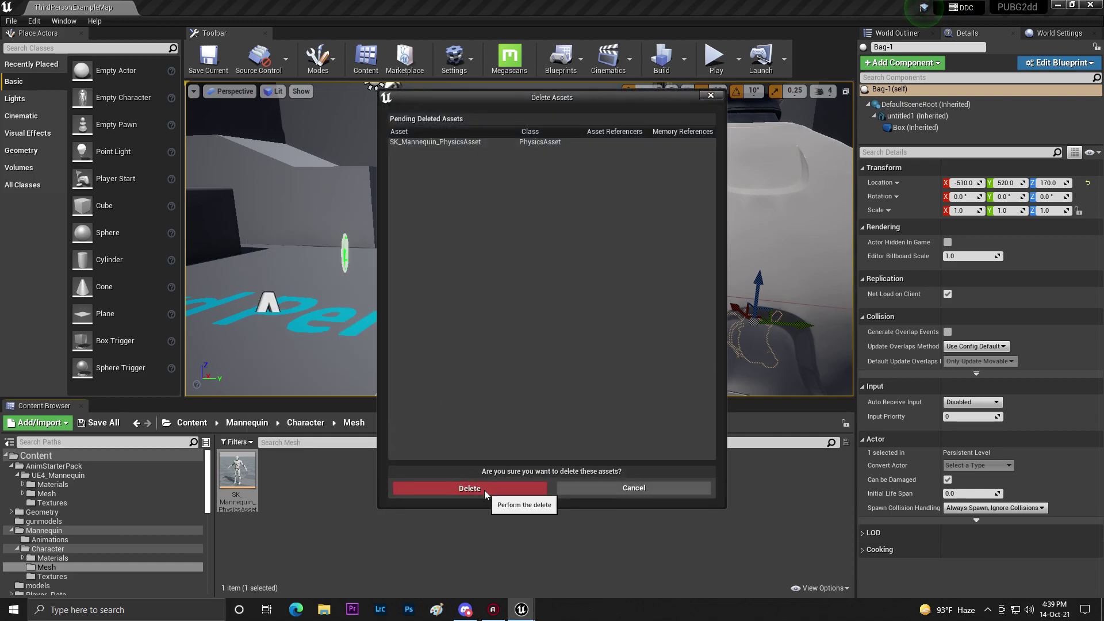
{"action": "left_click", "coordinate": [484, 488]}
- Check which skeleton the assets in the Mannequin Animations folder use, and preview the ThirdPersonRun animation
{"action": "left_click", "coordinate": [248, 423]}
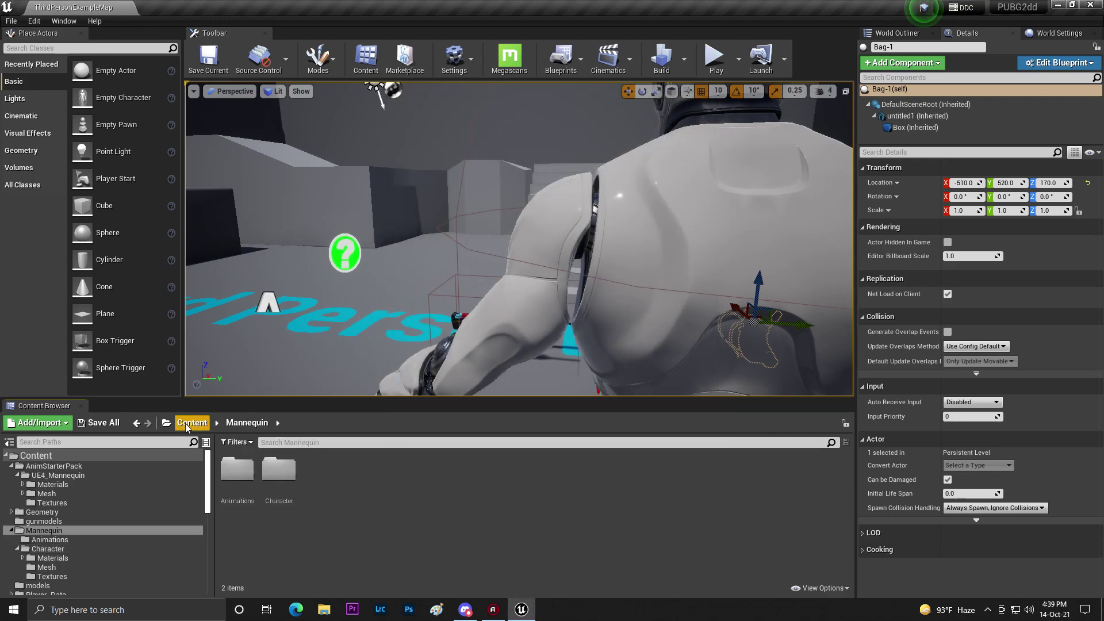
{"action": "double_click", "coordinate": [237, 469]}
{"action": "left_click", "coordinate": [237, 472]}
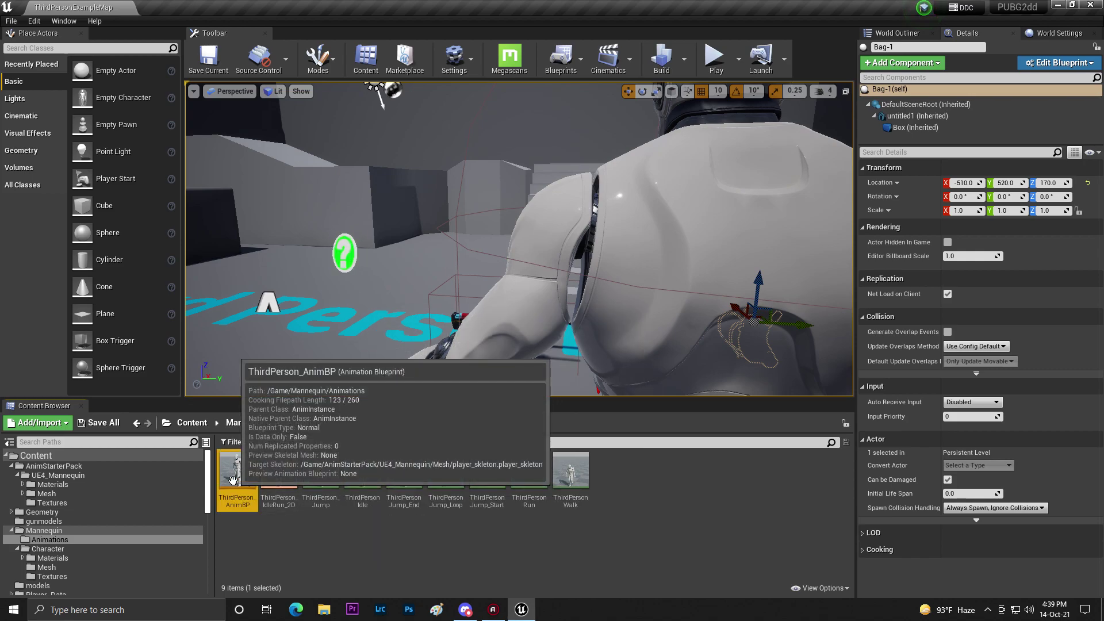
{"action": "left_click", "coordinate": [282, 491]}
{"action": "left_click", "coordinate": [237, 472]}
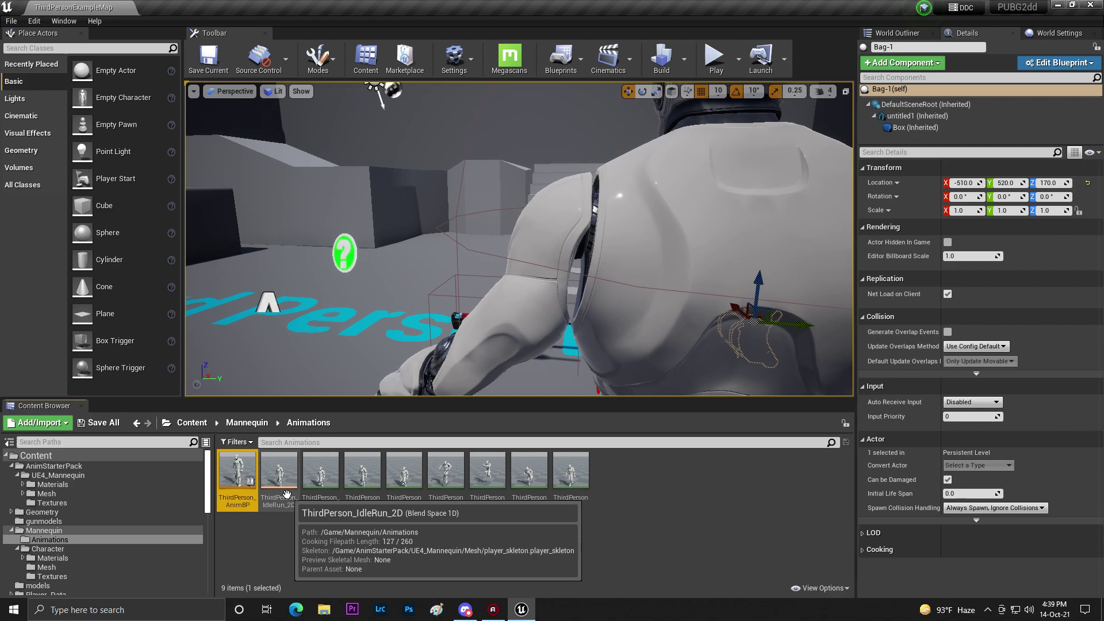
{"action": "double_click", "coordinate": [524, 469]}
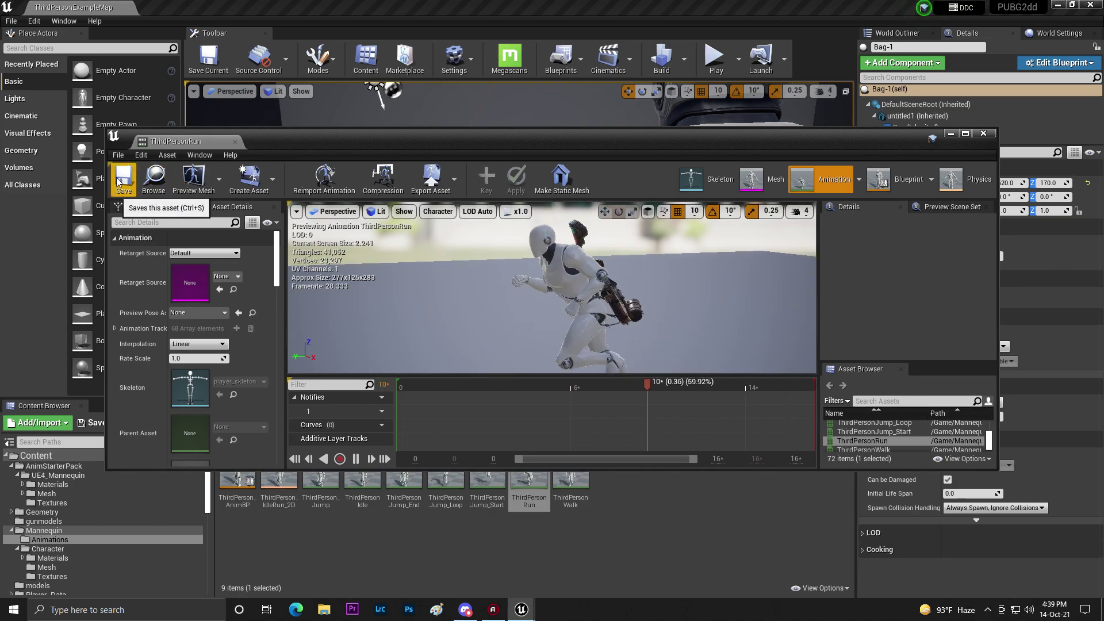
{"action": "left_click", "coordinate": [529, 489]}
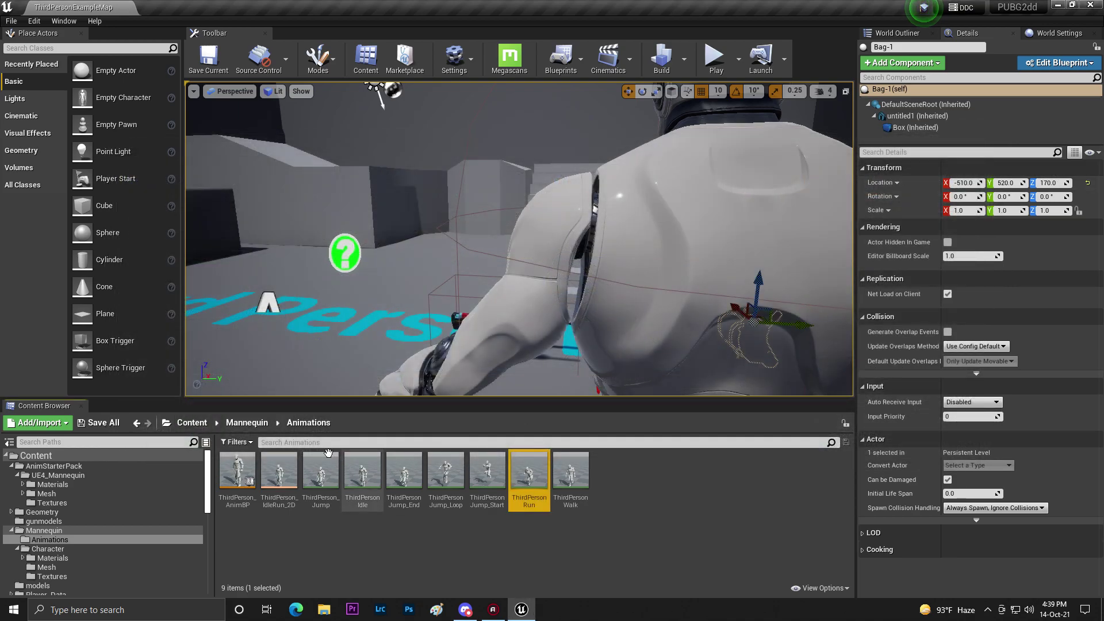
{"action": "left_click", "coordinate": [237, 470]}
{"action": "key", "text": "ctrl+a"}
{"action": "mouse_move", "coordinate": [237, 471]}
{"action": "left_mouse_down"}
{"action": "mouse_move", "coordinate": [144, 525]}
{"action": "mouse_move", "coordinate": [247, 502]}
{"action": "mouse_move", "coordinate": [236, 465]}
{"action": "left_mouse_up"}
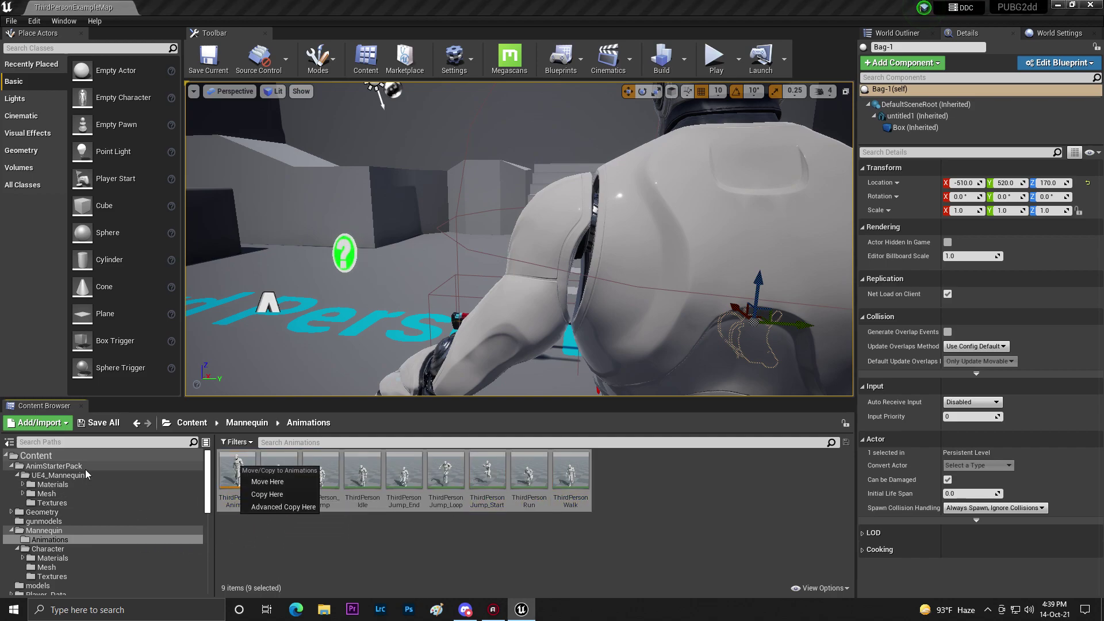
{"action": "left_click", "coordinate": [49, 466]}
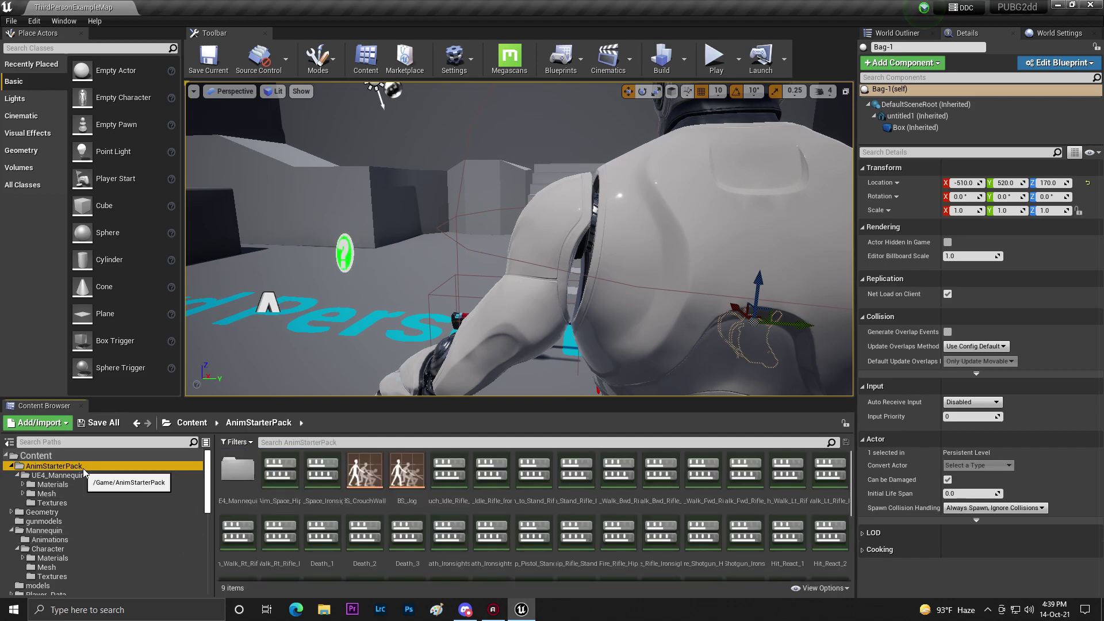
- Move all assets from the Mannequin Animations folder into the AnimStarterPack folder
{"action": "left_click", "coordinate": [72, 530]}
{"action": "double_click", "coordinate": [239, 477]}
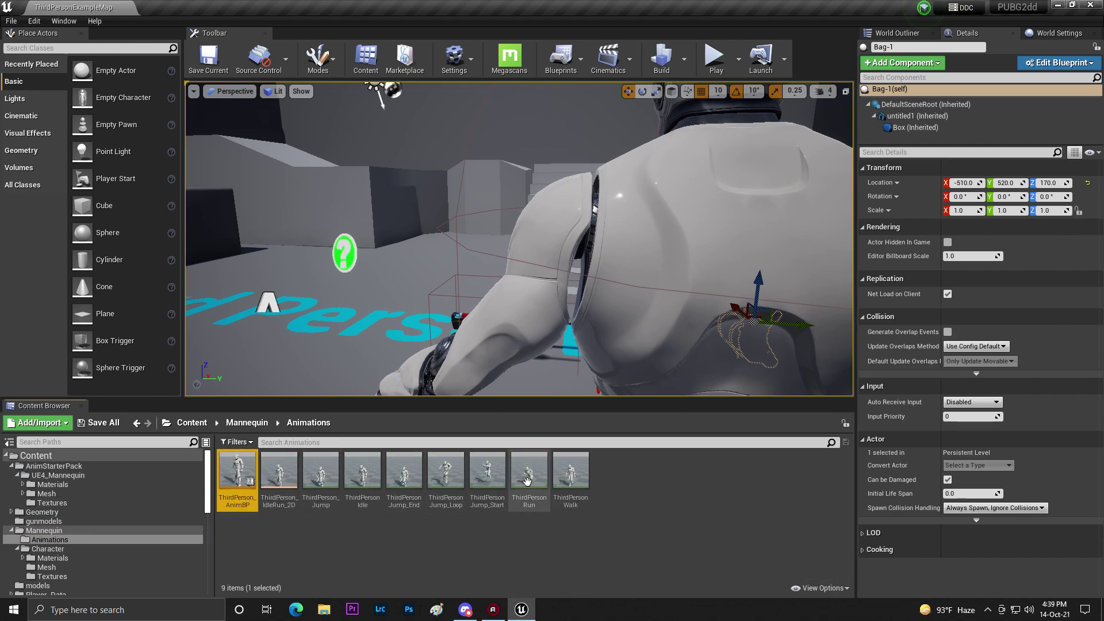
{"action": "key", "text": "ctrl+a"}
{"action": "left_click_drag", "start_coordinate": [257, 477], "coordinate": [85, 468]}
{"action": "left_click", "coordinate": [112, 482]}
{"action": "left_click", "coordinate": [247, 423]}
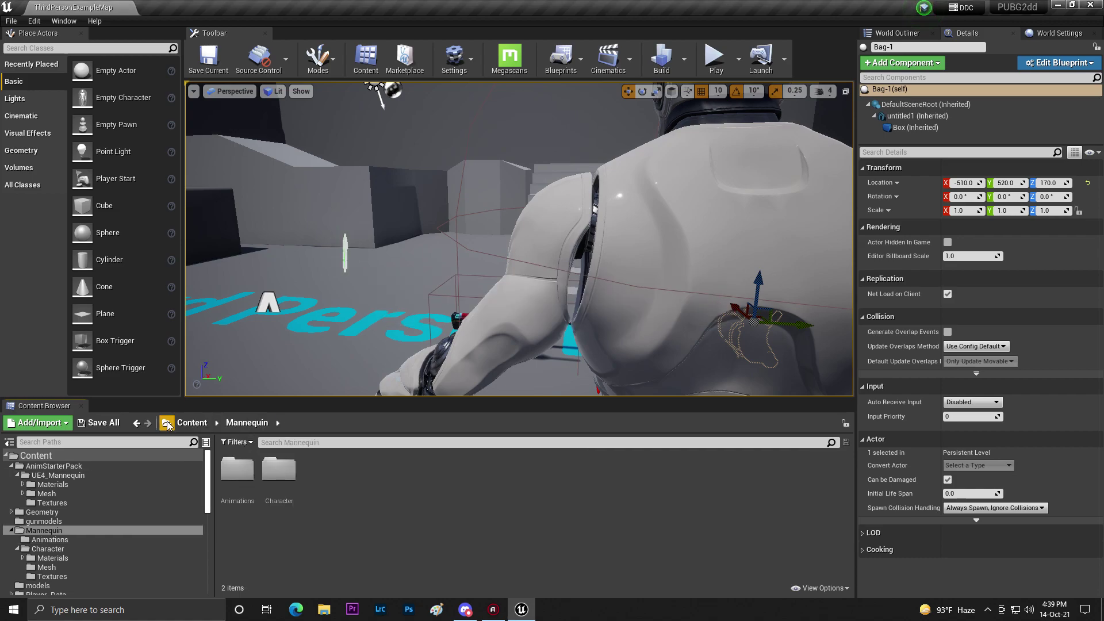
{"action": "left_click", "coordinate": [173, 426]}
{"action": "right_click", "coordinate": [369, 499]}
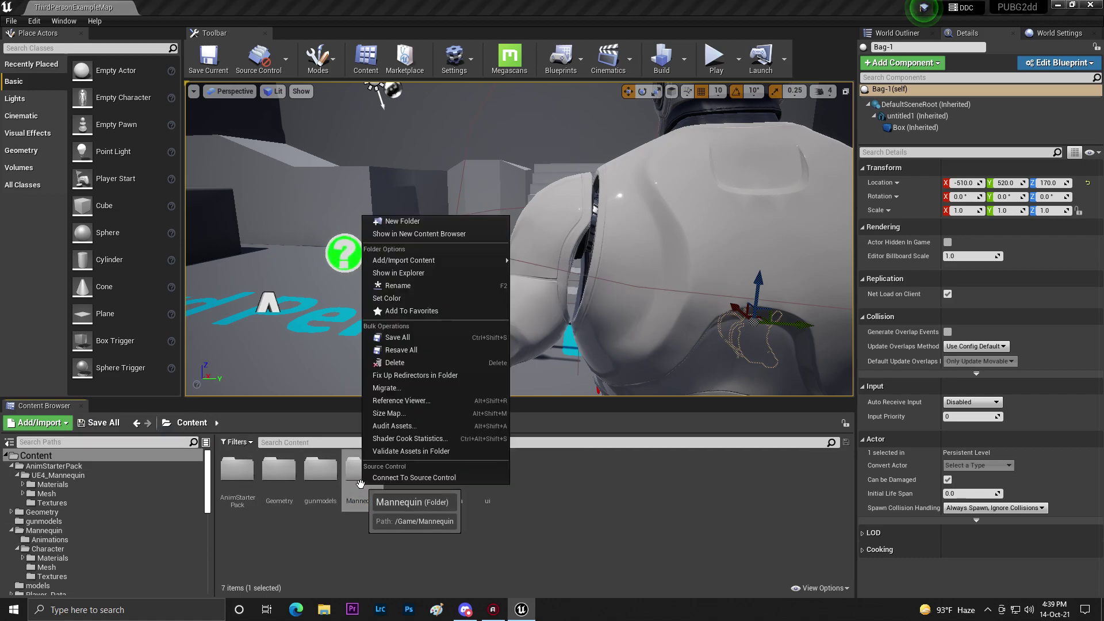
{"action": "left_click", "coordinate": [403, 356]}
{"action": "left_click", "coordinate": [429, 388]}
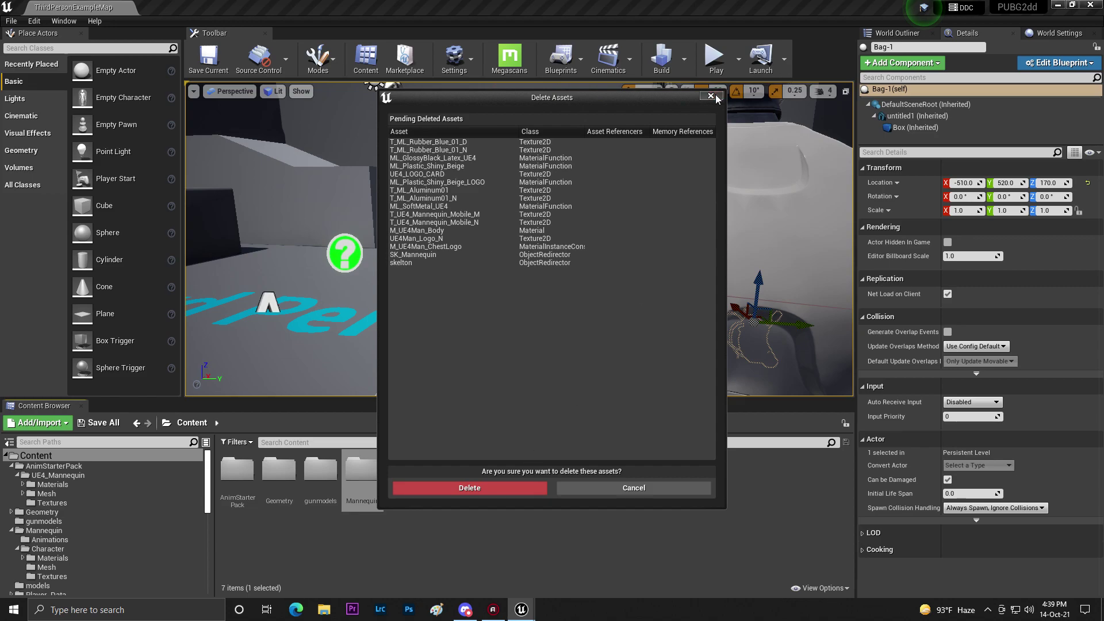
{"action": "left_click", "coordinate": [714, 96]}
- Save all content and inspect the Mannequin Character folder and its Materials subfolder for remaining assets
{"action": "left_click", "coordinate": [107, 429]}
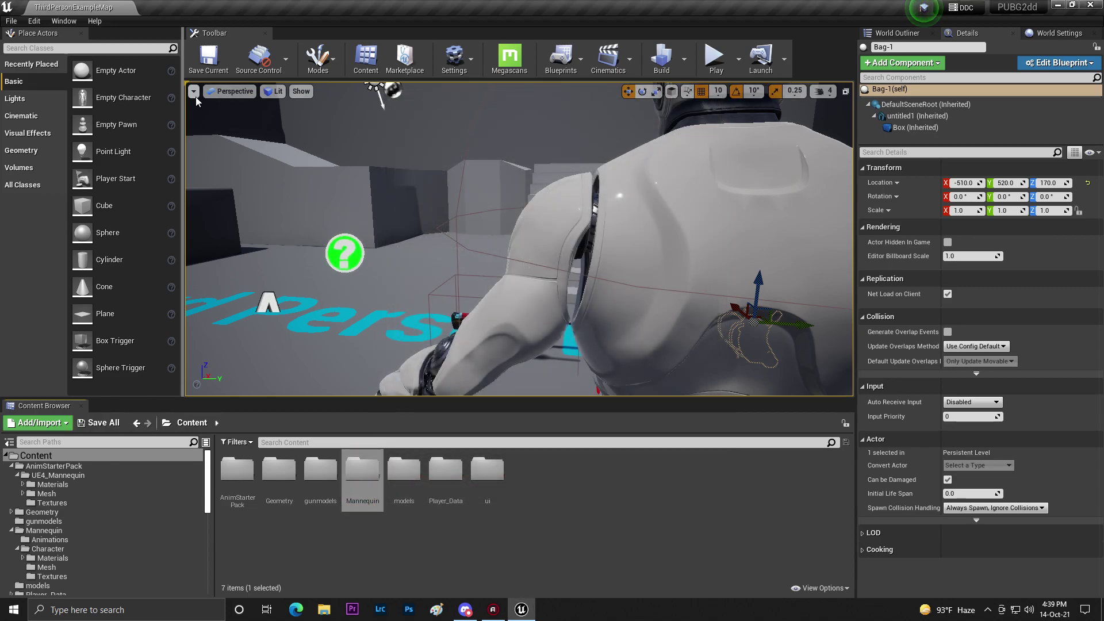
{"action": "double_click", "coordinate": [361, 486]}
{"action": "double_click", "coordinate": [279, 470]}
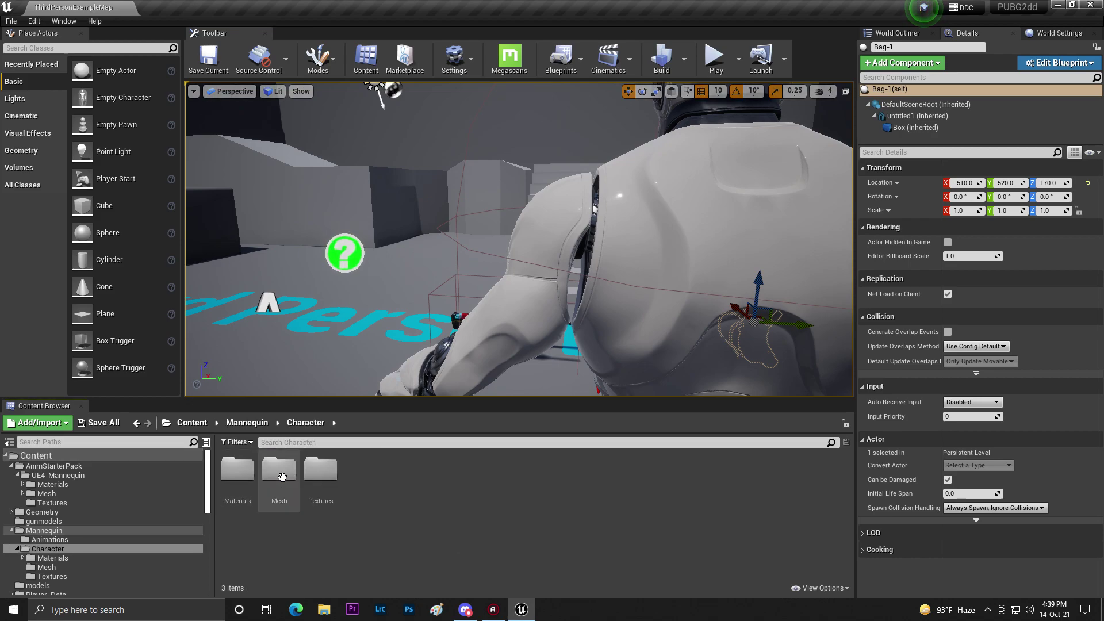
{"action": "double_click", "coordinate": [239, 480]}
{"action": "left_click", "coordinate": [245, 424]}
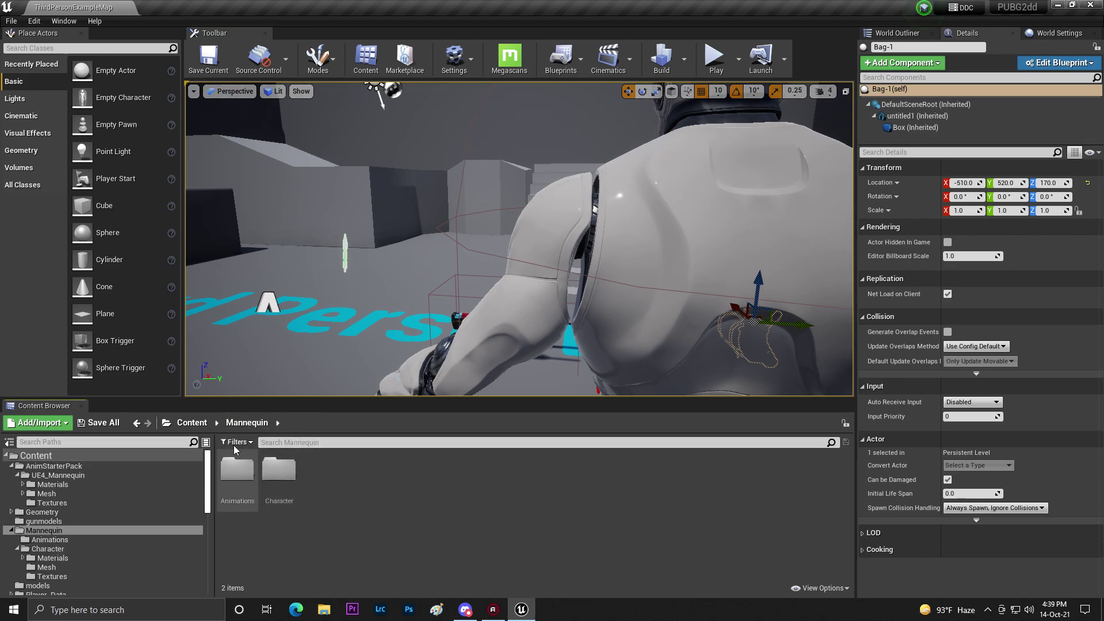
- Delete the Mannequin folder from the Content root together with its remaining assets
{"action": "left_click", "coordinate": [193, 424]}
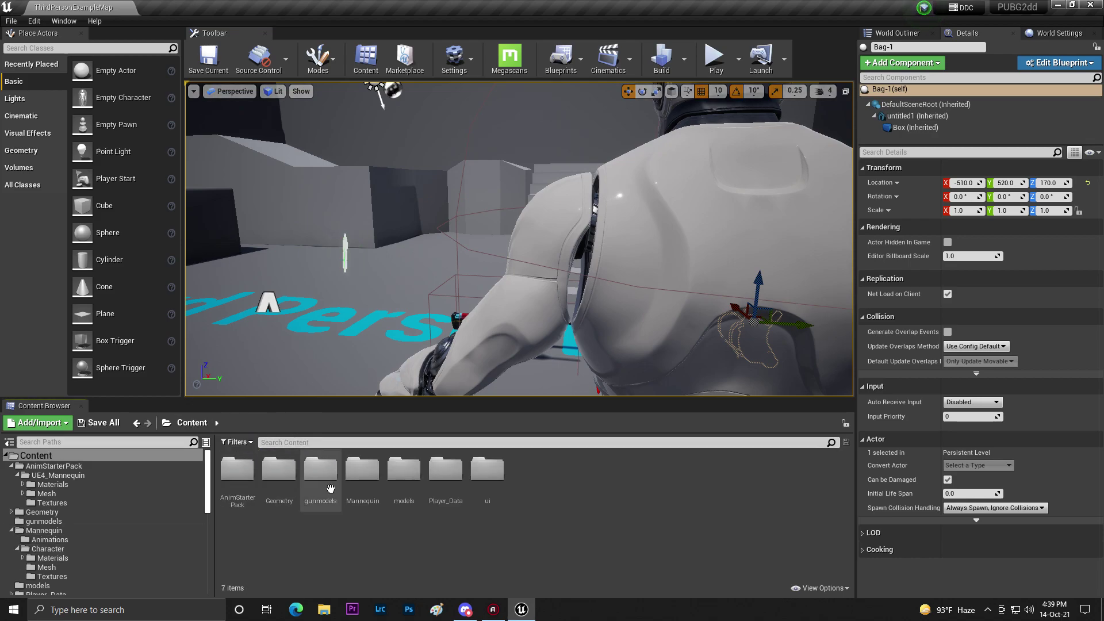
{"action": "right_click", "coordinate": [373, 494]}
{"action": "left_click", "coordinate": [389, 359]}
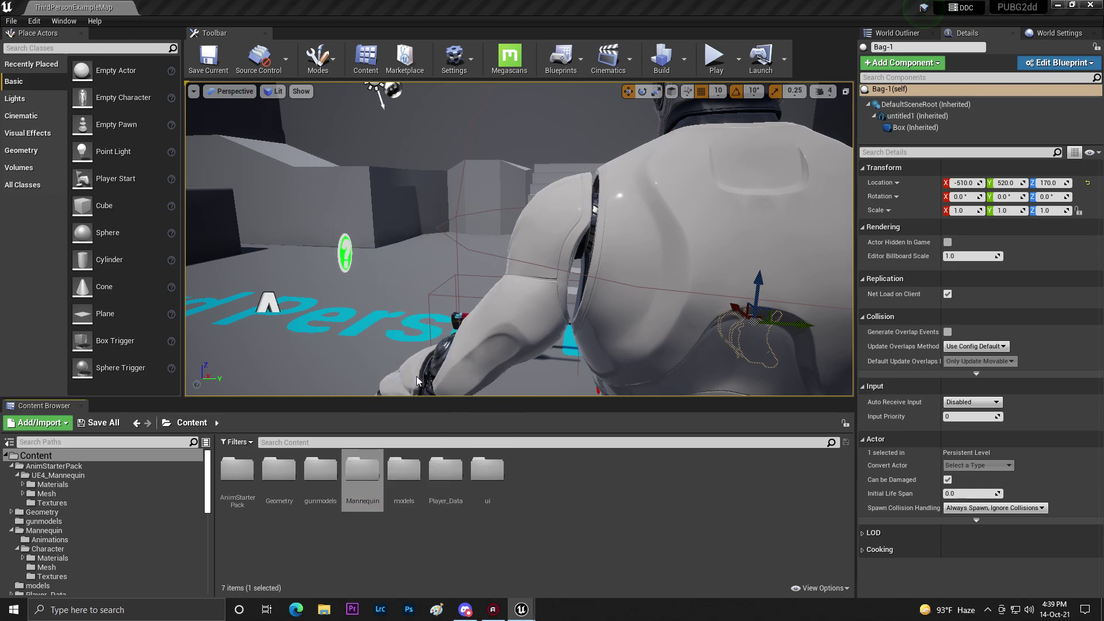
{"action": "left_click", "coordinate": [490, 486]}
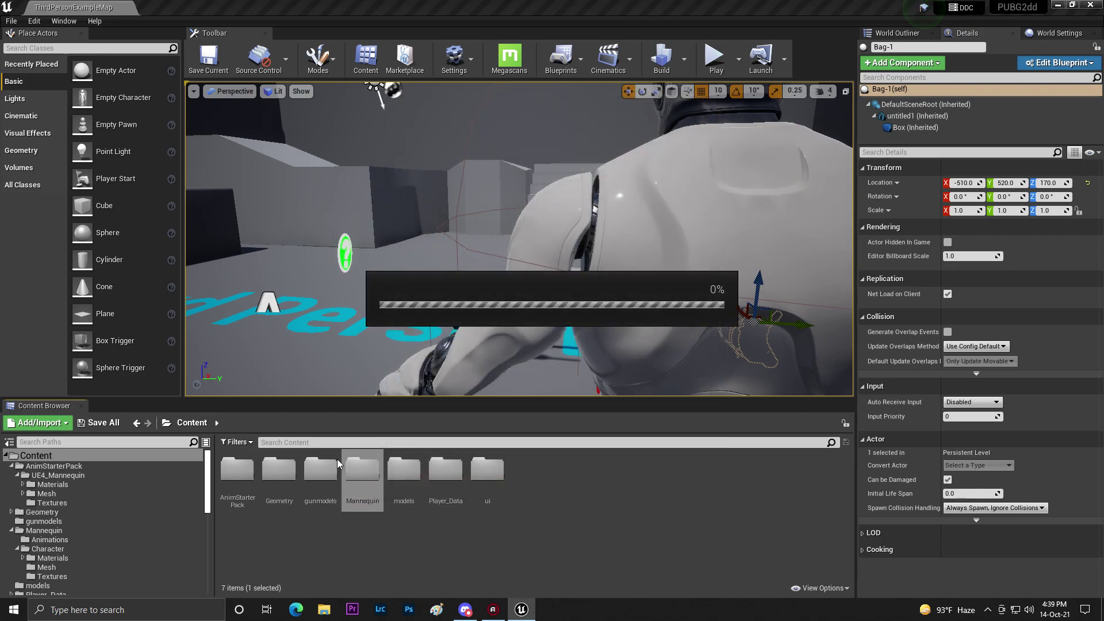
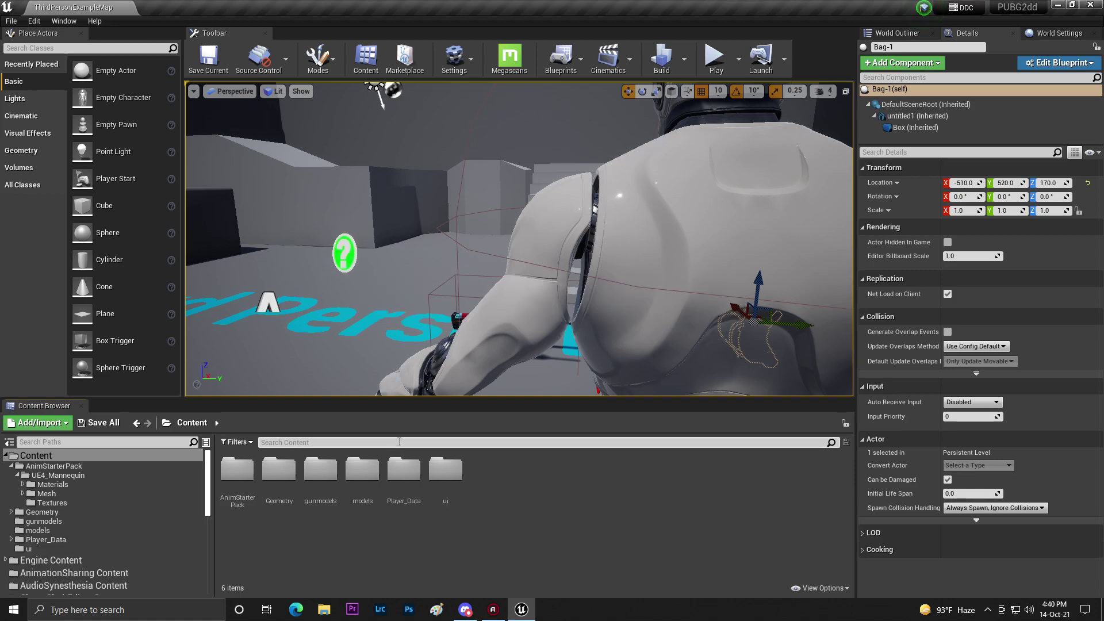
- Play-test the level briefly to check that the player character and its pickup still work
{"action": "left_click", "coordinate": [718, 60]}
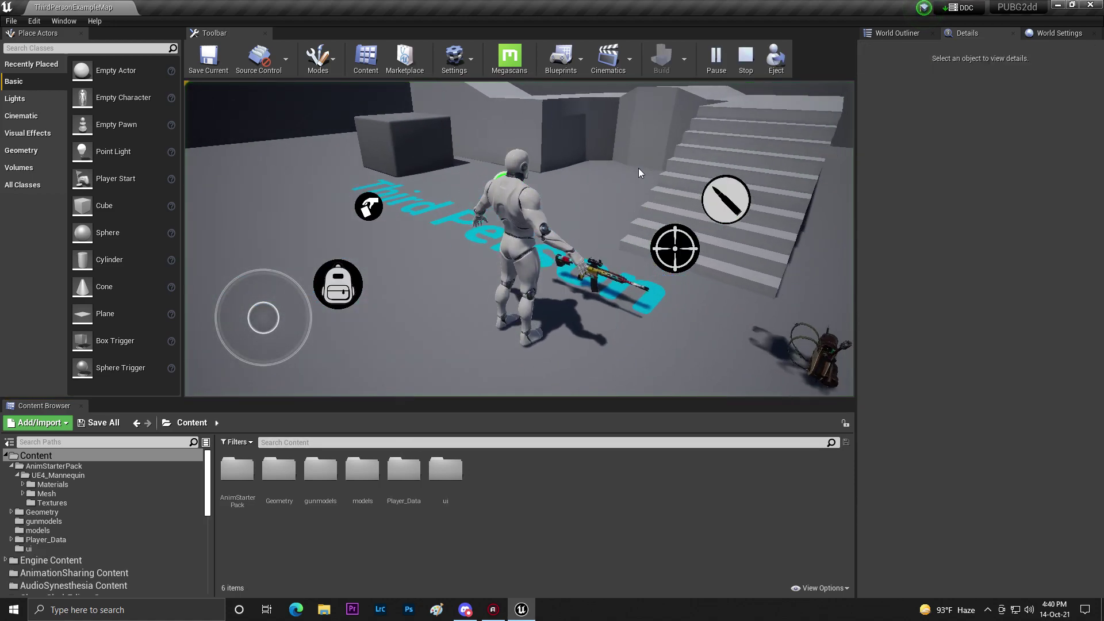
{"action": "left_click", "coordinate": [368, 207]}
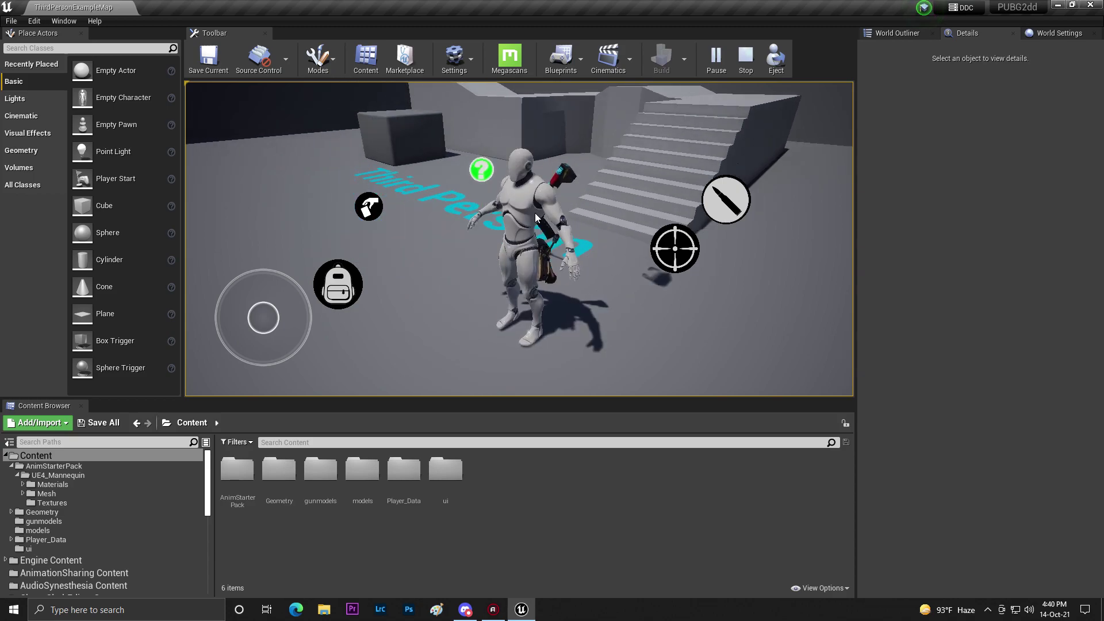
{"action": "key", "text": "Escape"}
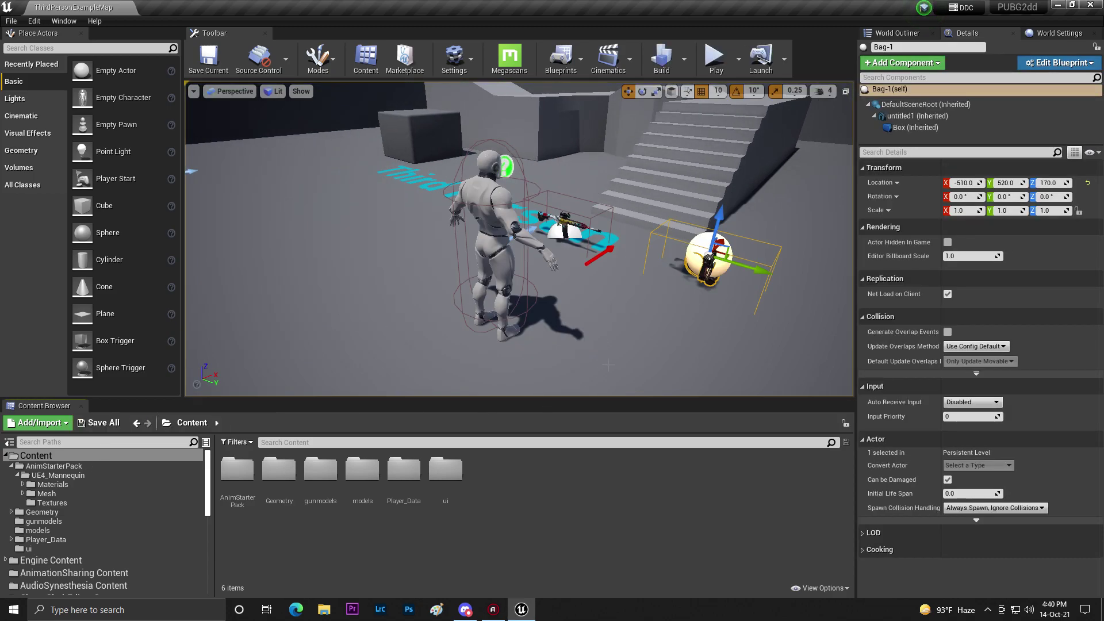
- Create an animation blueprint in the Player_Data folder with player_skleton as its target skeleton
{"action": "double_click", "coordinate": [397, 489]}
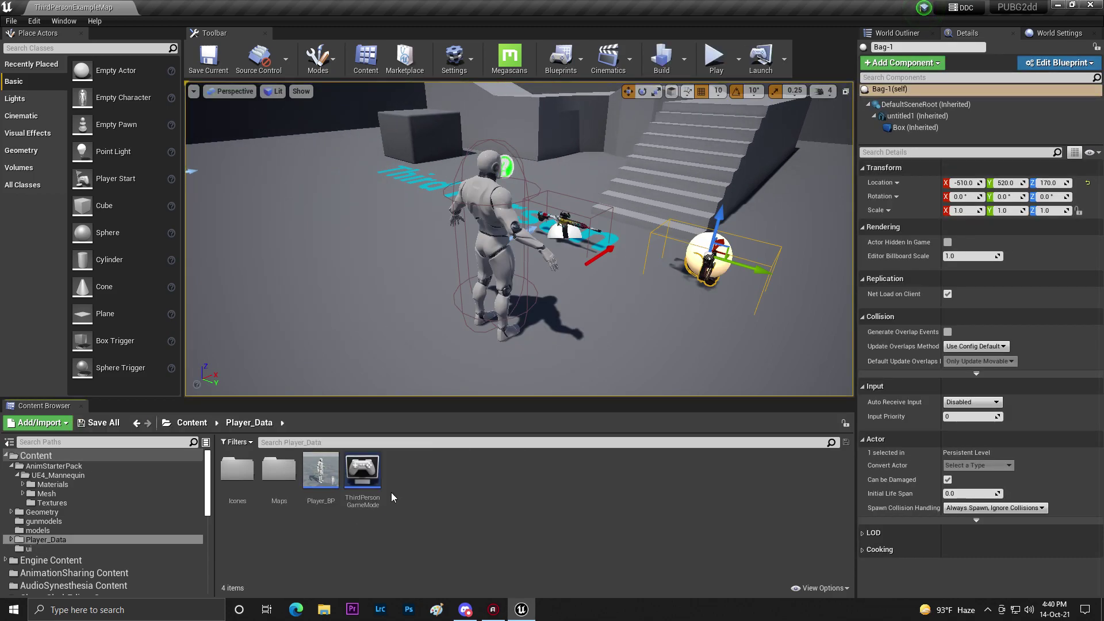
{"action": "right_click", "coordinate": [392, 497]}
{"action": "left_click", "coordinate": [411, 513]}
{"action": "right_click", "coordinate": [425, 509]}
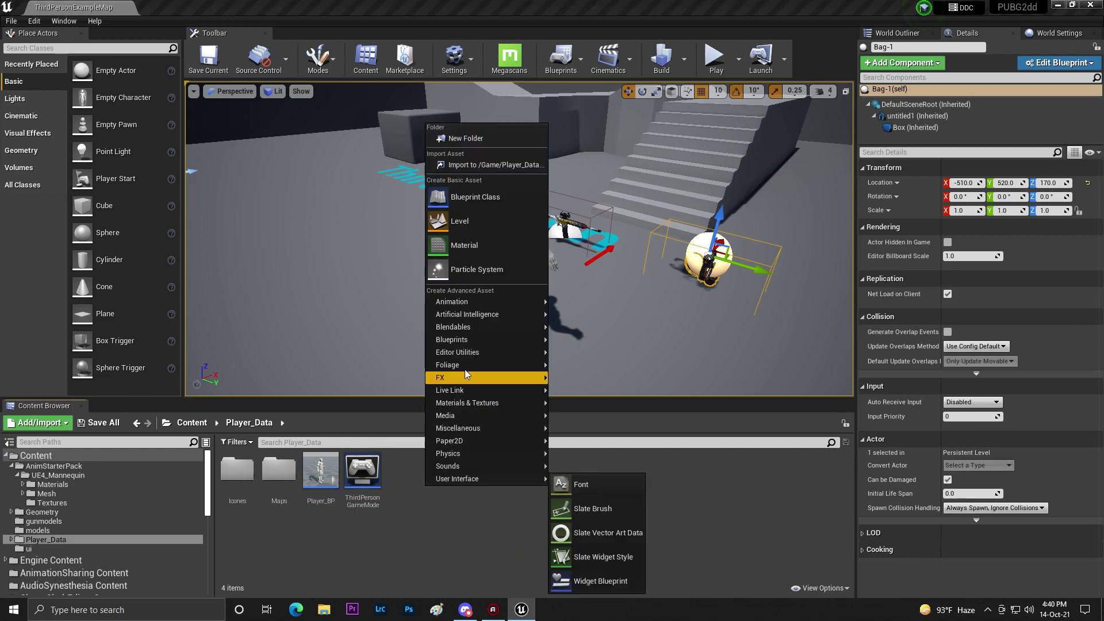
{"action": "mouse_move", "coordinate": [474, 299]}
{"action": "left_click", "coordinate": [595, 278]}
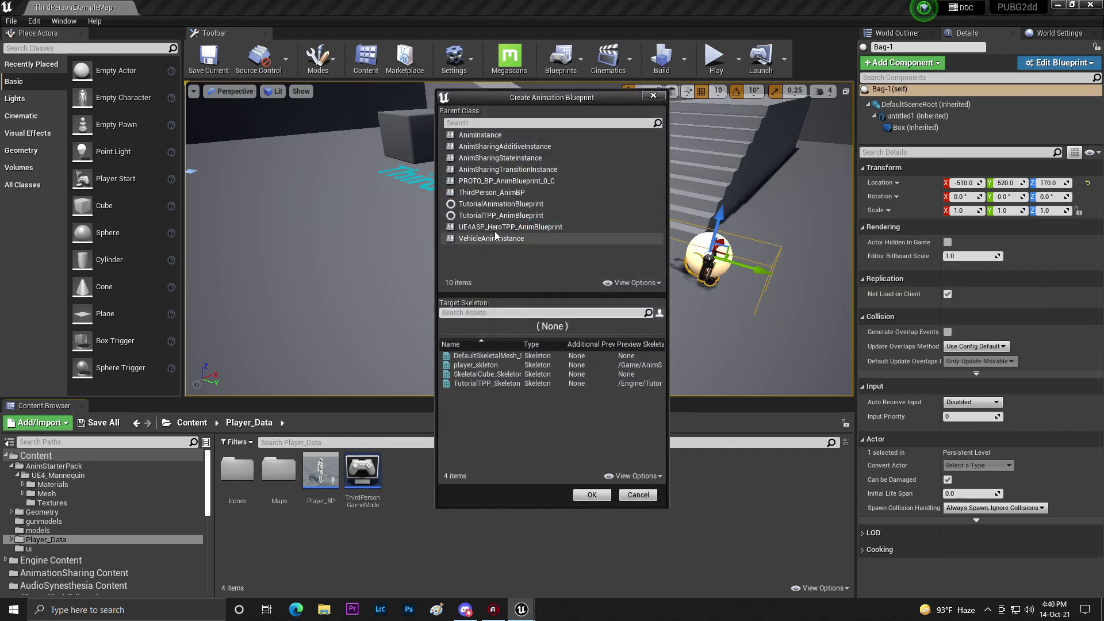
{"action": "left_click", "coordinate": [496, 365]}
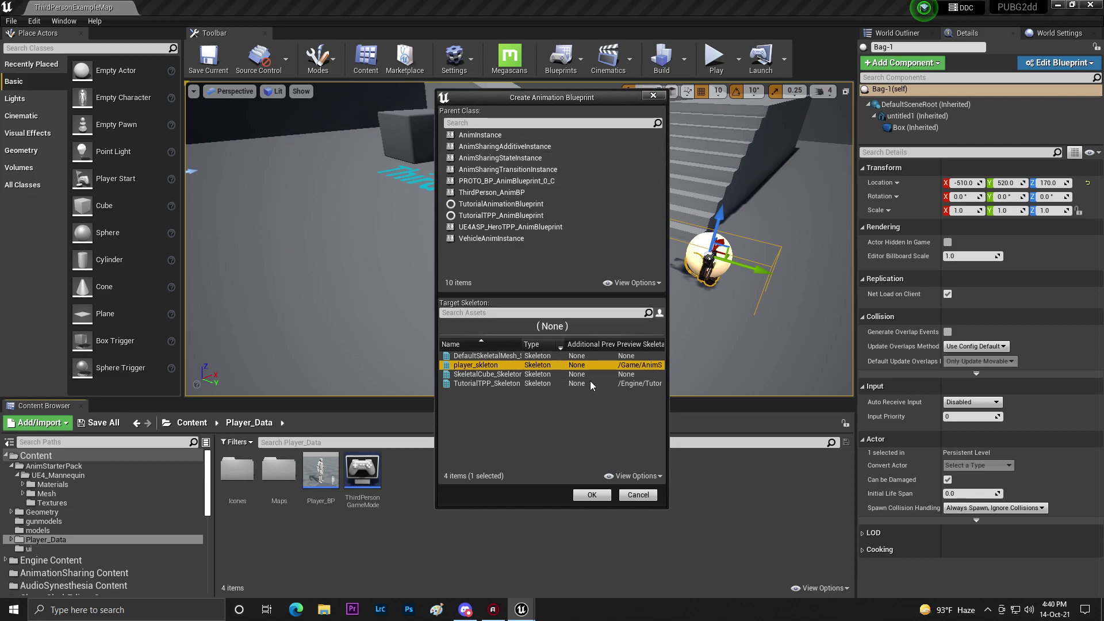
{"action": "left_click", "coordinate": [592, 494]}
- Name the new animation blueprint Player_Anima_BP and save all modified content
{"action": "key", "text": "BackSpace"}
{"action": "type", "text": "pALYER"}
{"action": "key", "text": "BackSpace"}
{"action": "key", "text": "BackSpace"}
{"action": "key", "text": "BackSpace"}
{"action": "key", "text": "BackSpace"}
{"action": "key", "text": "BackSpace"}
{"action": "key", "text": "BackSpace"}
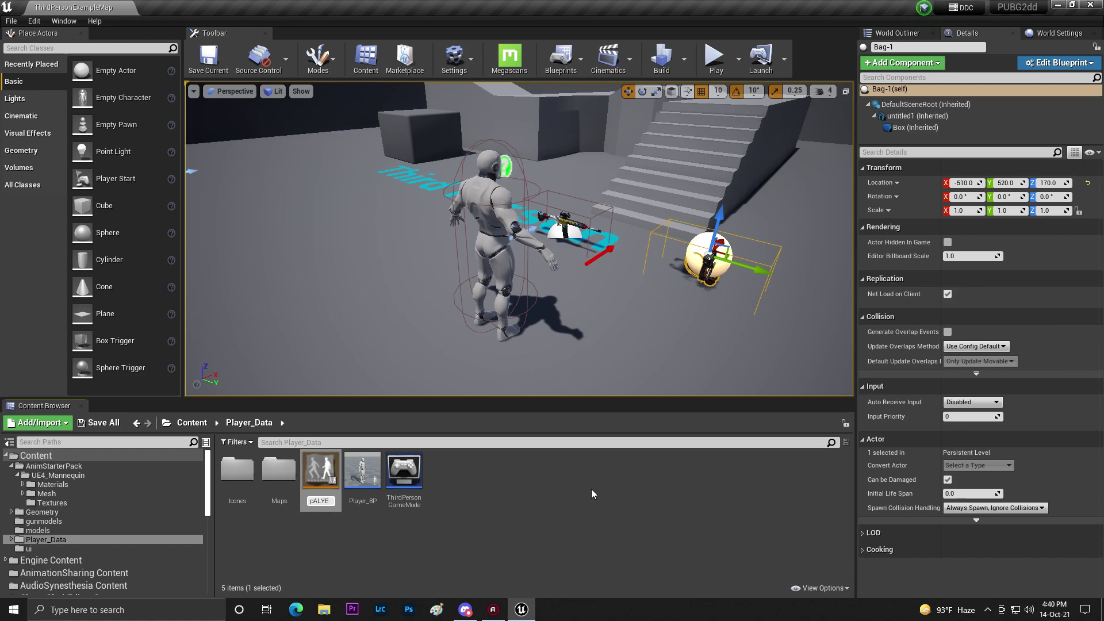
{"action": "type", "text": "Pl"}
{"action": "left_click", "coordinate": [108, 427]}
{"action": "left_click", "coordinate": [662, 410]}
- Open Player_Anima_BP in a maximized editor and add a new state machine connected to the Output Pose's result
{"action": "double_click", "coordinate": [327, 468]}
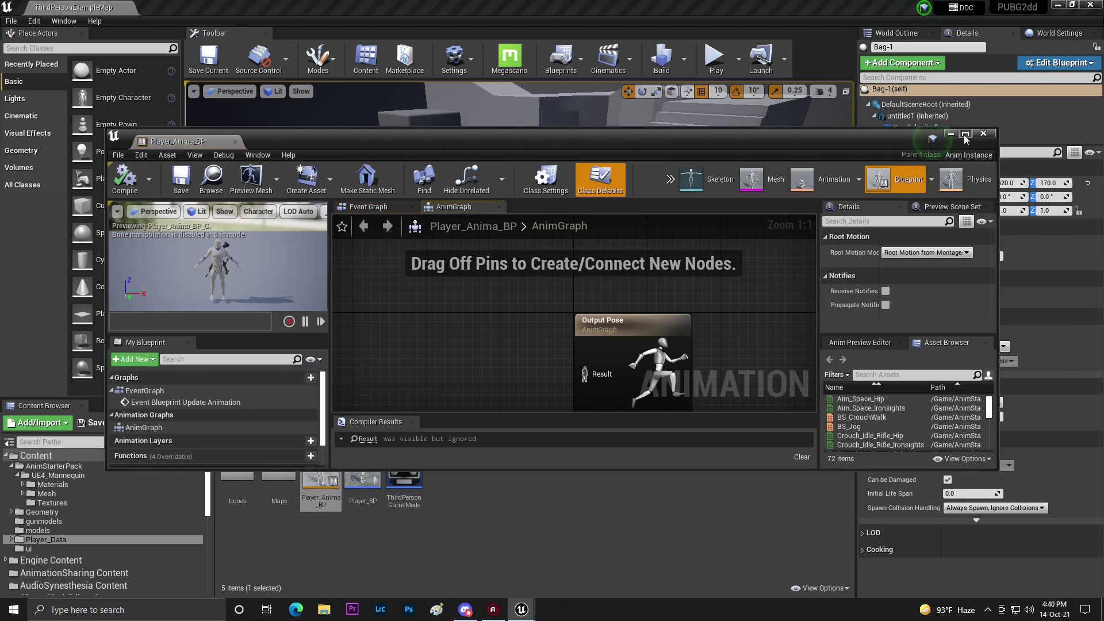
{"action": "left_click", "coordinate": [965, 134]}
{"action": "left_click_drag", "start_coordinate": [657, 244], "coordinate": [498, 226]}
{"action": "type", "text": "state"}
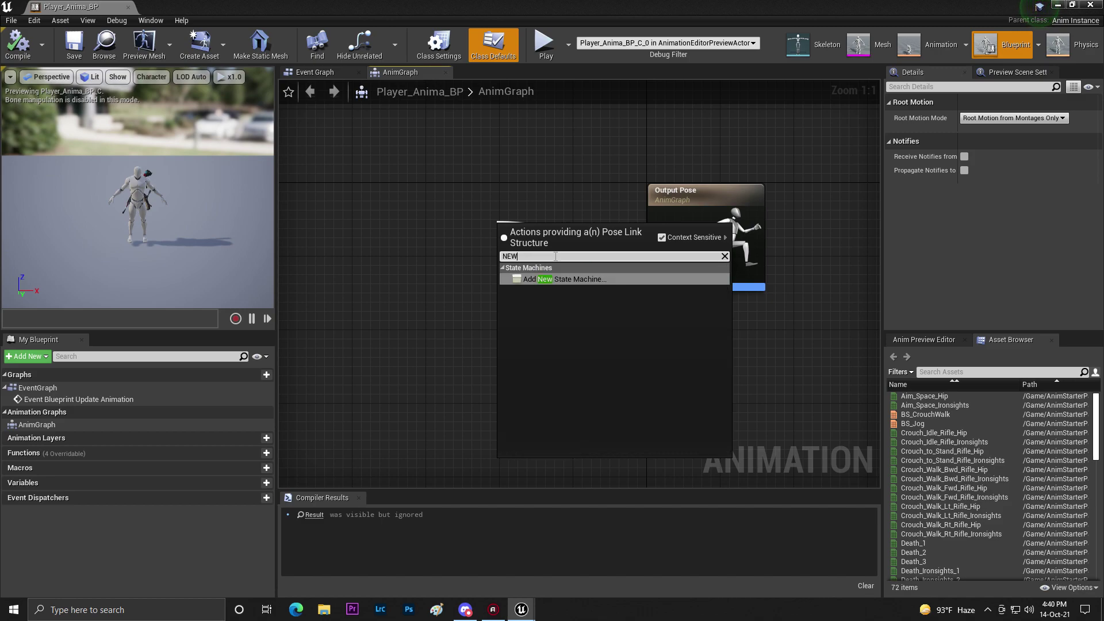
{"action": "key", "text": "Return"}
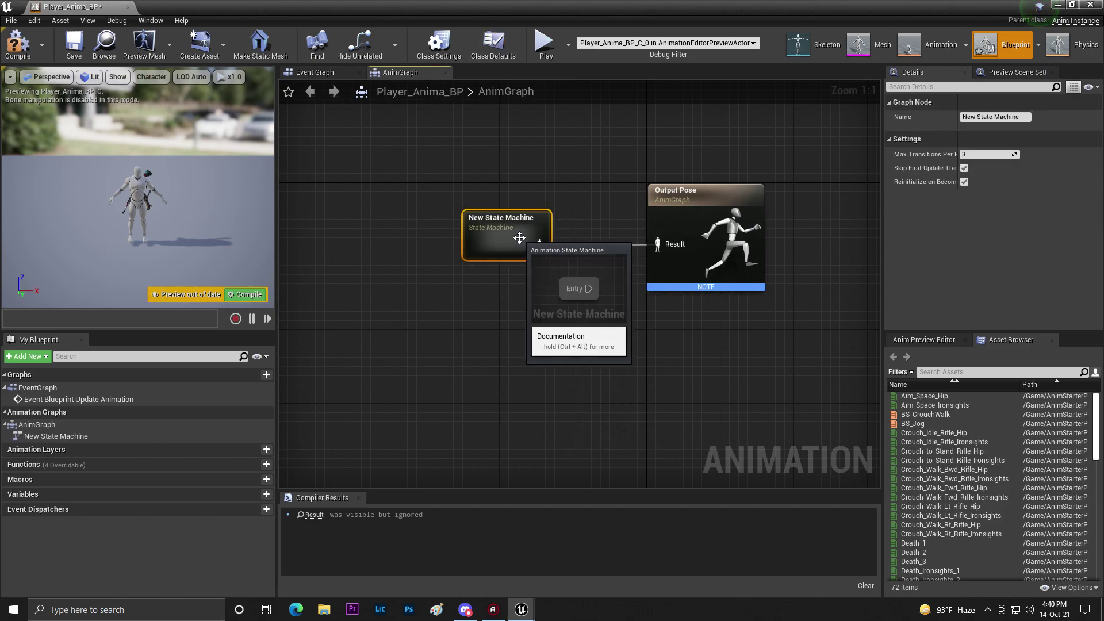
- Inside the new state machine, add a state connected from Entry and name it IDLE
{"action": "double_click", "coordinate": [543, 222]}
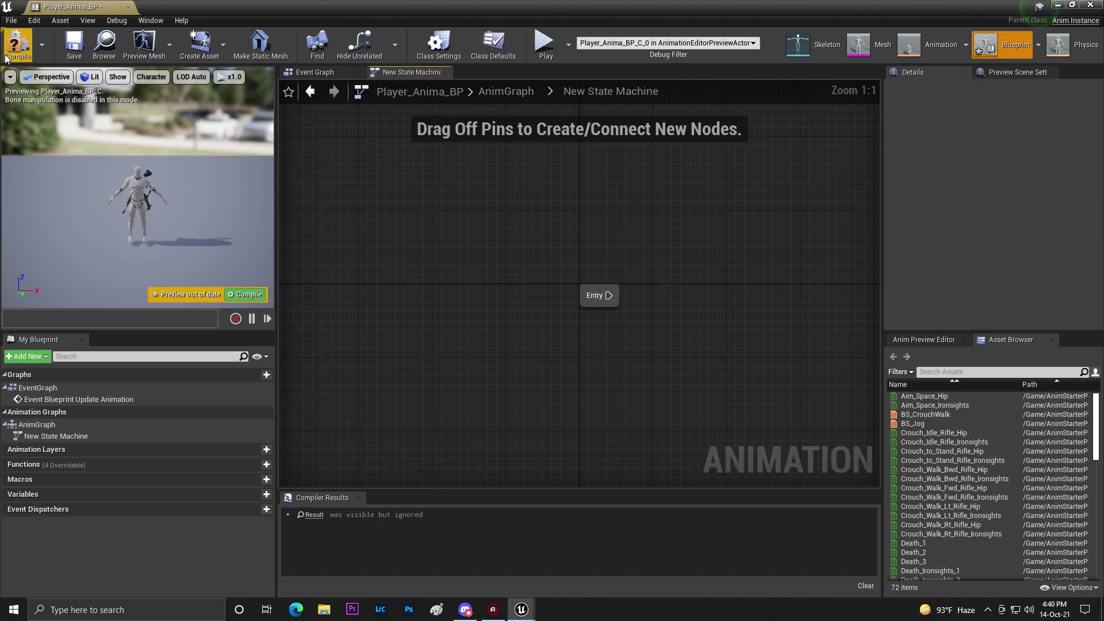
{"action": "key", "text": "F7"}
{"action": "right_click_drag", "start_coordinate": [574, 293], "coordinate": [527, 290]}
{"action": "left_click_drag", "start_coordinate": [630, 291], "coordinate": [651, 292]}
{"action": "left_click", "coordinate": [680, 312]}
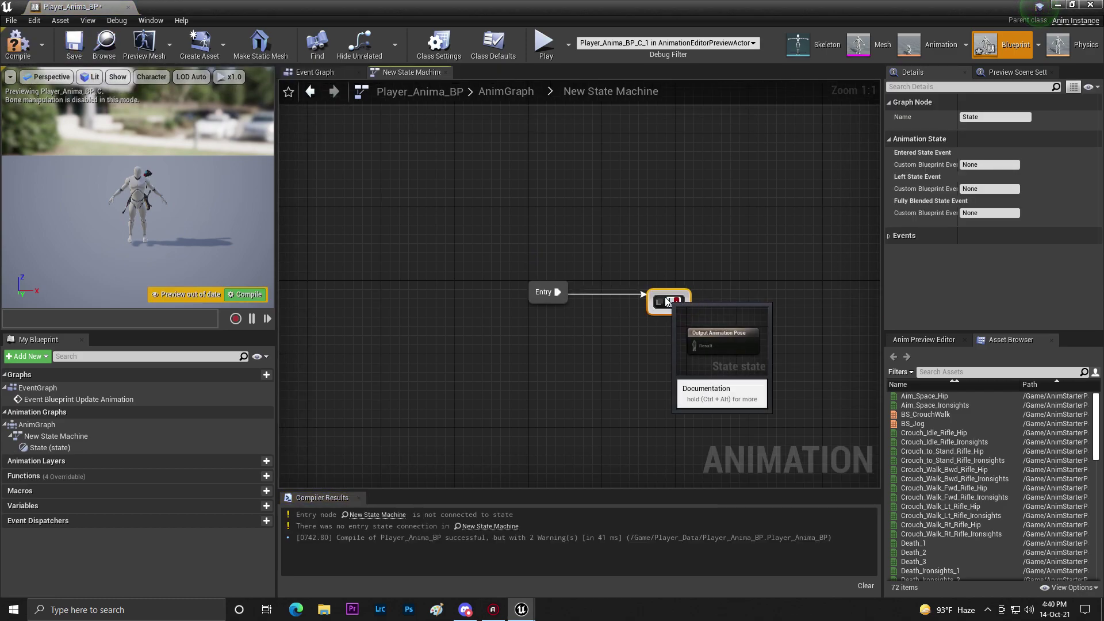
{"action": "key", "text": "Return"}
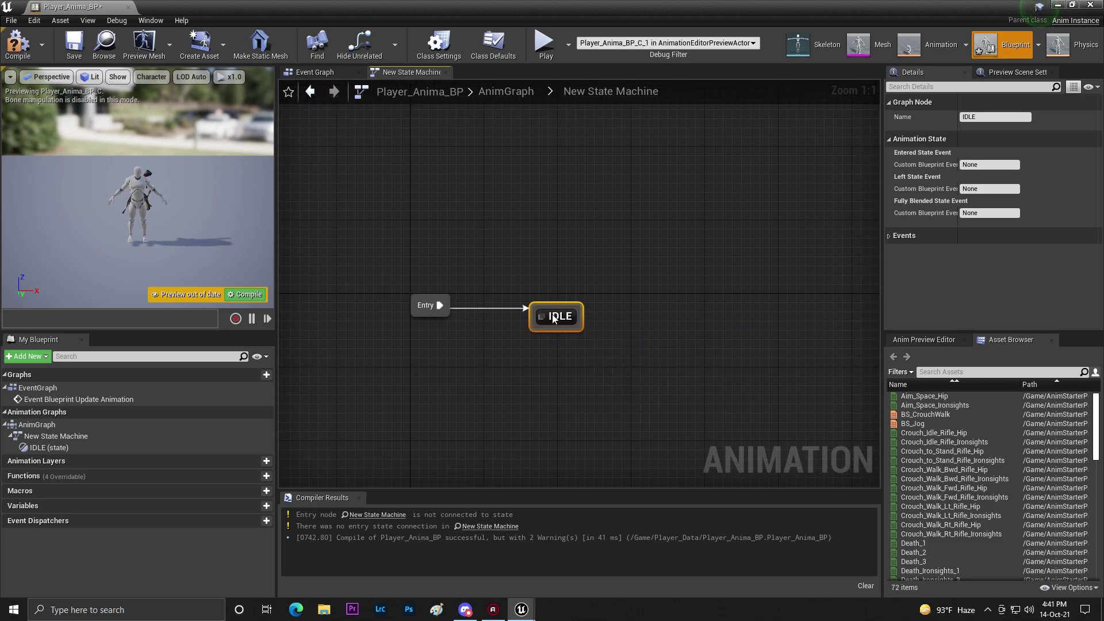
- Feed the ThirdPersonIdle animation into the IDLE state's output pose, compile and save the blueprint, and return to the AnimGraph
{"action": "double_click", "coordinate": [670, 303]}
{"action": "left_click", "coordinate": [944, 372]}
{"action": "type", "text": "IDLE"}
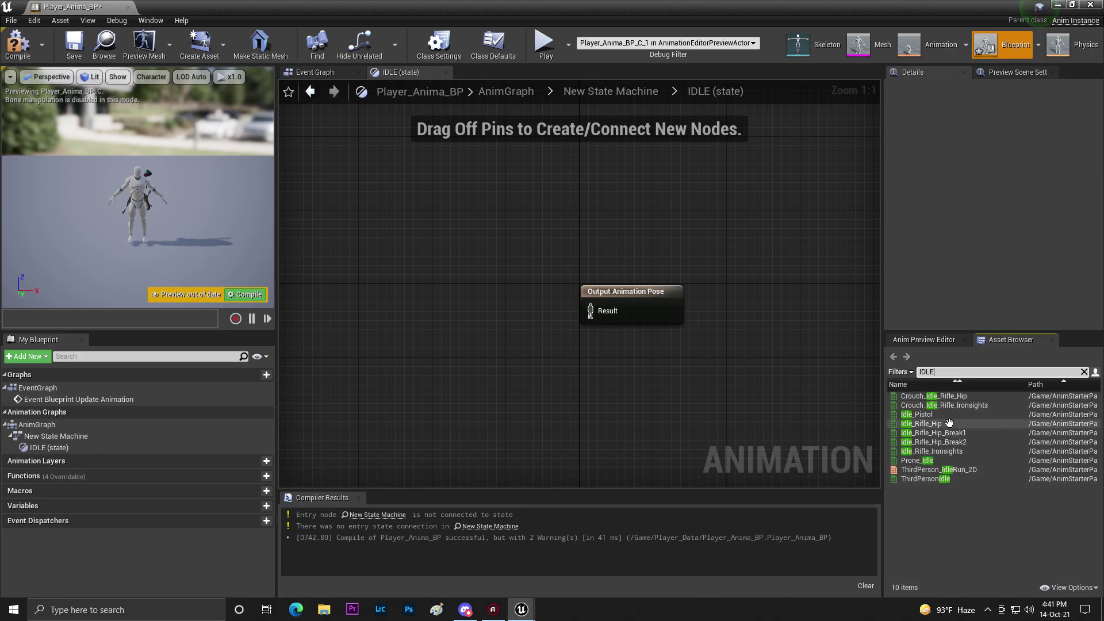
{"action": "mouse_move", "coordinate": [976, 406]}
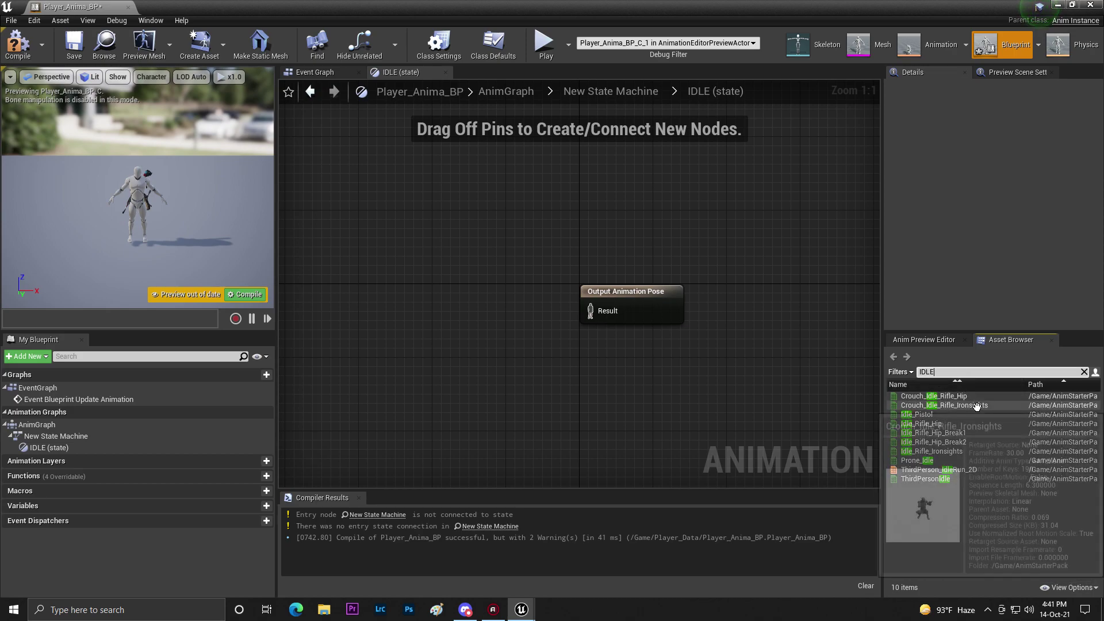
{"action": "mouse_move", "coordinate": [965, 462]}
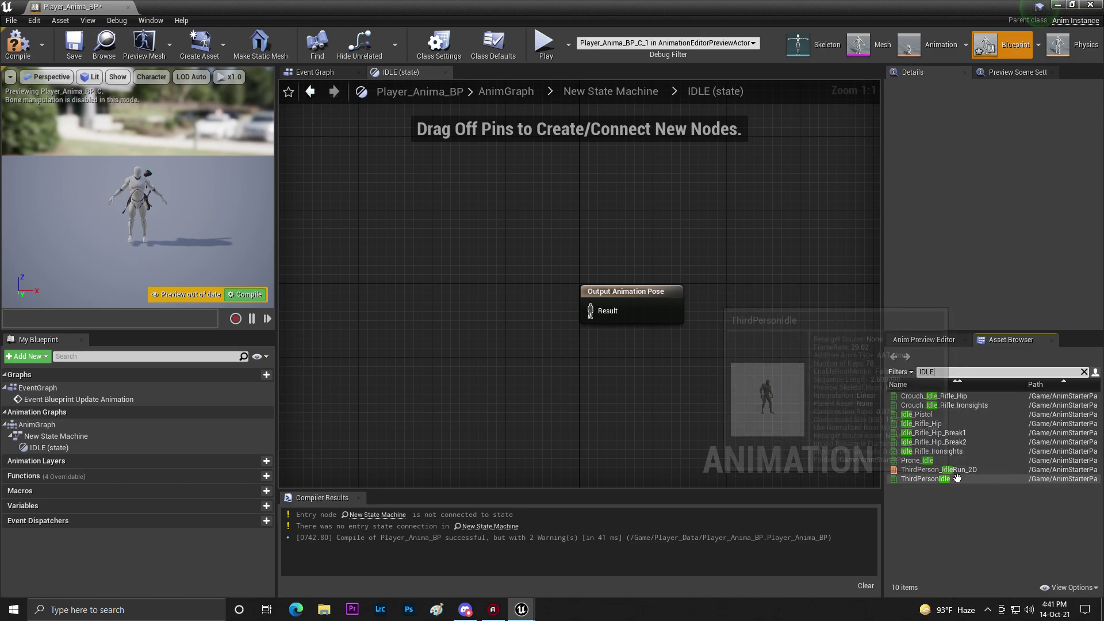
{"action": "left_click_drag", "start_coordinate": [949, 479], "coordinate": [443, 273]}
{"action": "left_click_drag", "start_coordinate": [518, 294], "coordinate": [473, 303]}
{"action": "left_click_drag", "start_coordinate": [598, 320], "coordinate": [597, 318]}
{"action": "left_click_drag", "start_coordinate": [437, 304], "coordinate": [456, 314]}
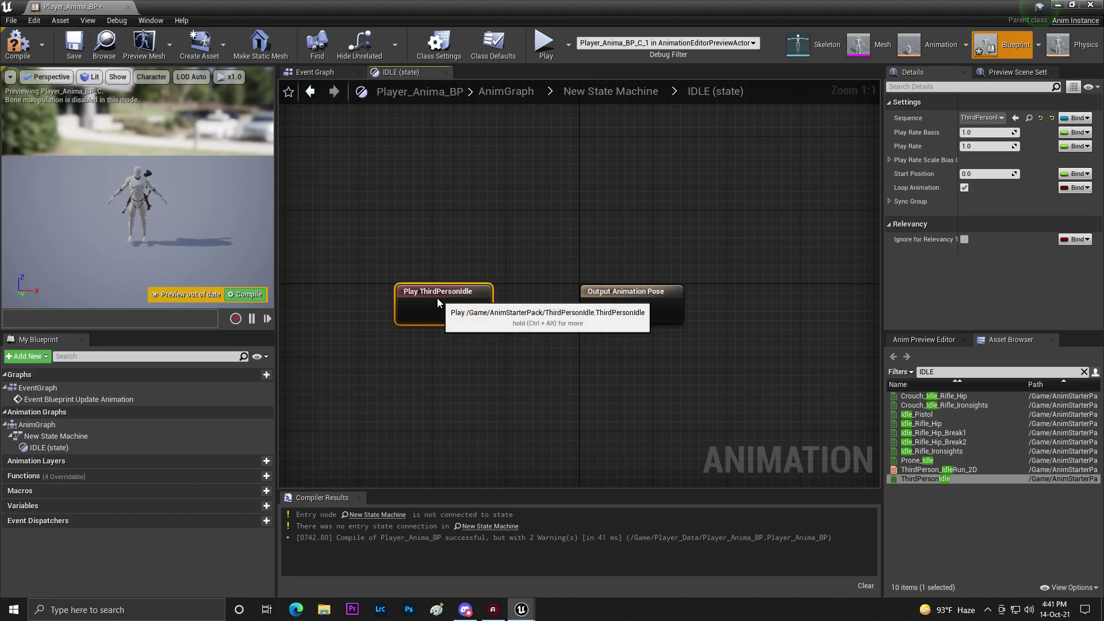
{"action": "left_click", "coordinate": [18, 45]}
{"action": "left_click", "coordinate": [73, 44]}
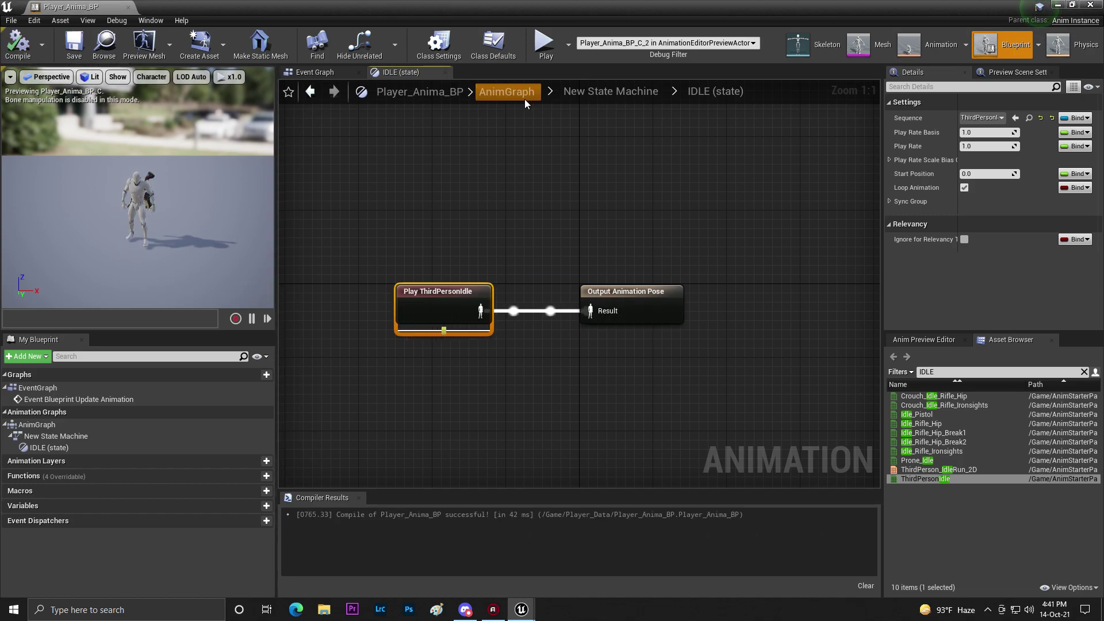
{"action": "left_click", "coordinate": [535, 93]}
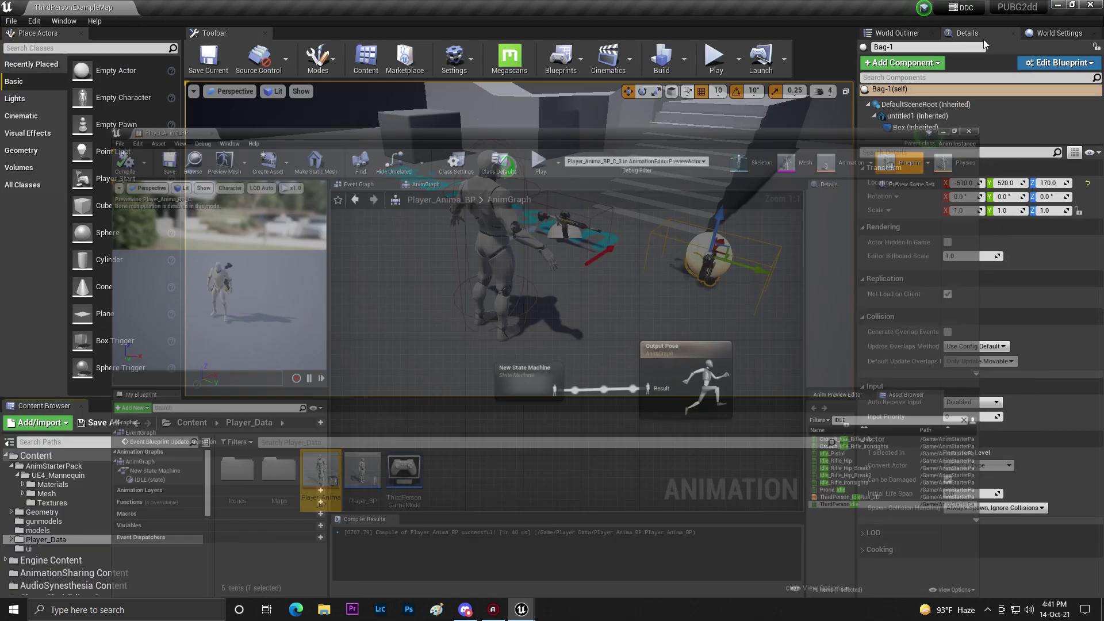
- Open Player_BP, set its character mesh's Anim Class to Player_Anima_BP, and compile the blueprint
{"action": "double_click", "coordinate": [321, 481]}
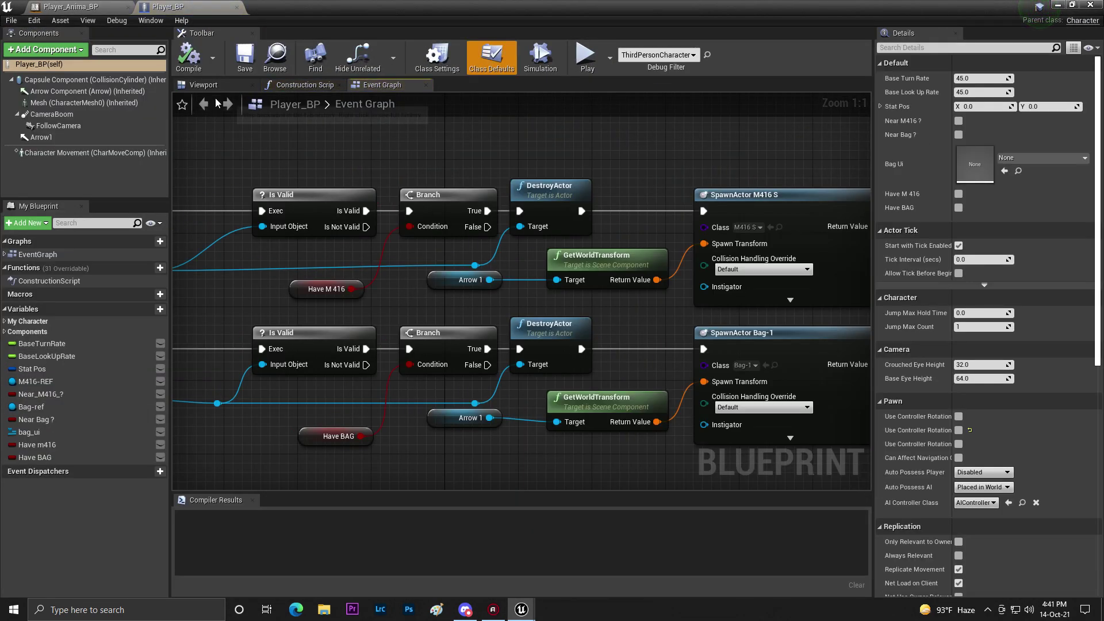
{"action": "left_click", "coordinate": [204, 84]}
{"action": "left_click", "coordinate": [525, 271]}
{"action": "left_click", "coordinate": [1001, 274]}
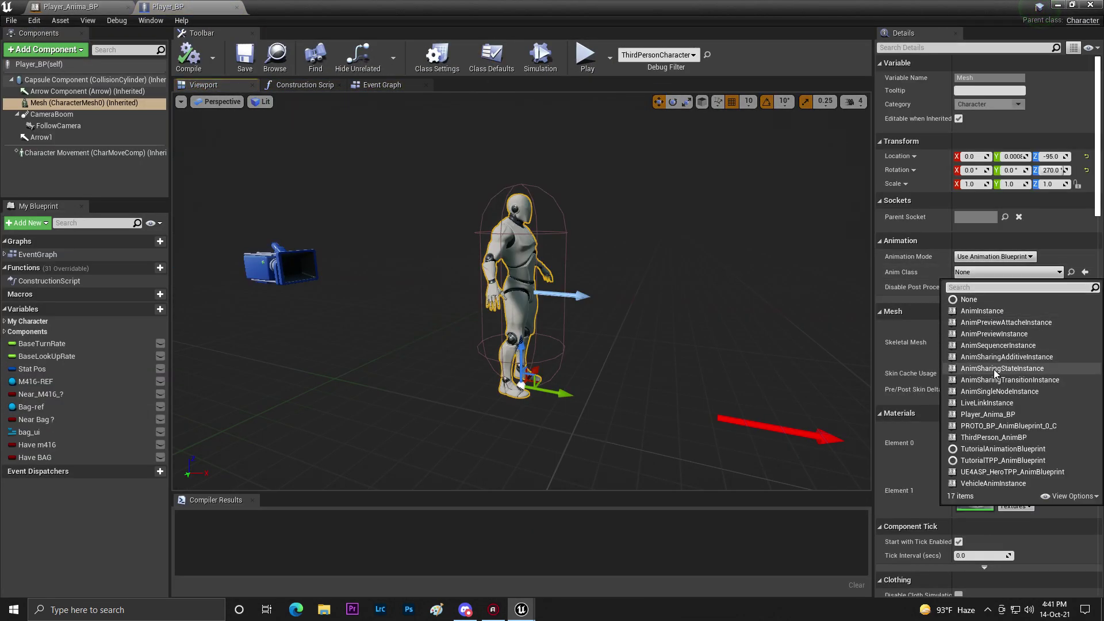
{"action": "left_click", "coordinate": [1015, 415]}
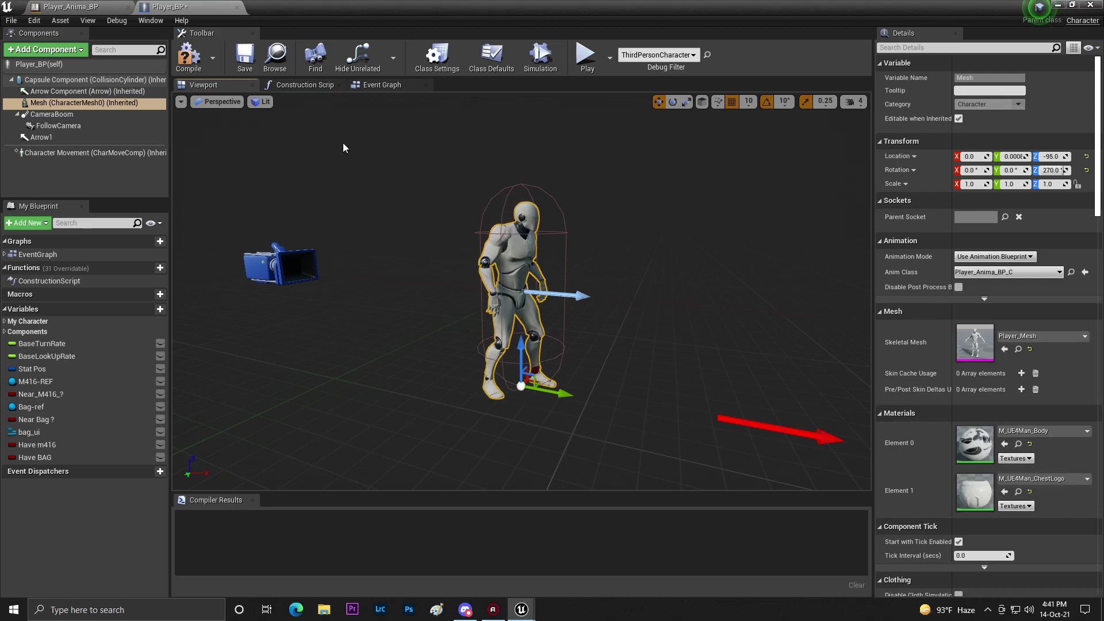
{"action": "left_click", "coordinate": [188, 57]}
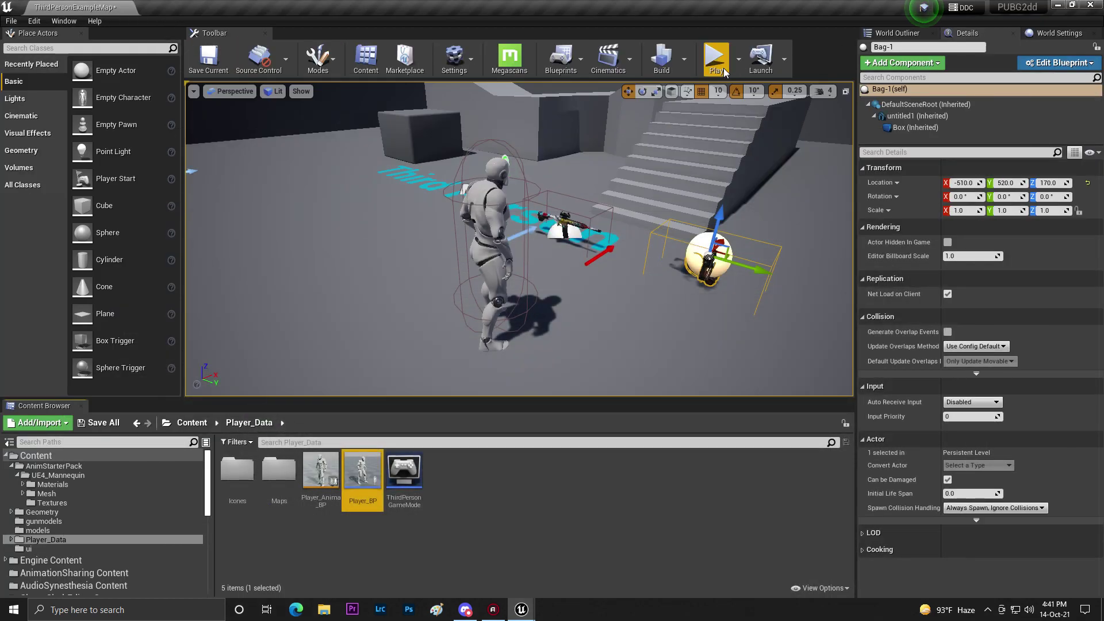
- Play-test the level briefly to check the character's idle animation
{"action": "left_click", "coordinate": [724, 68]}
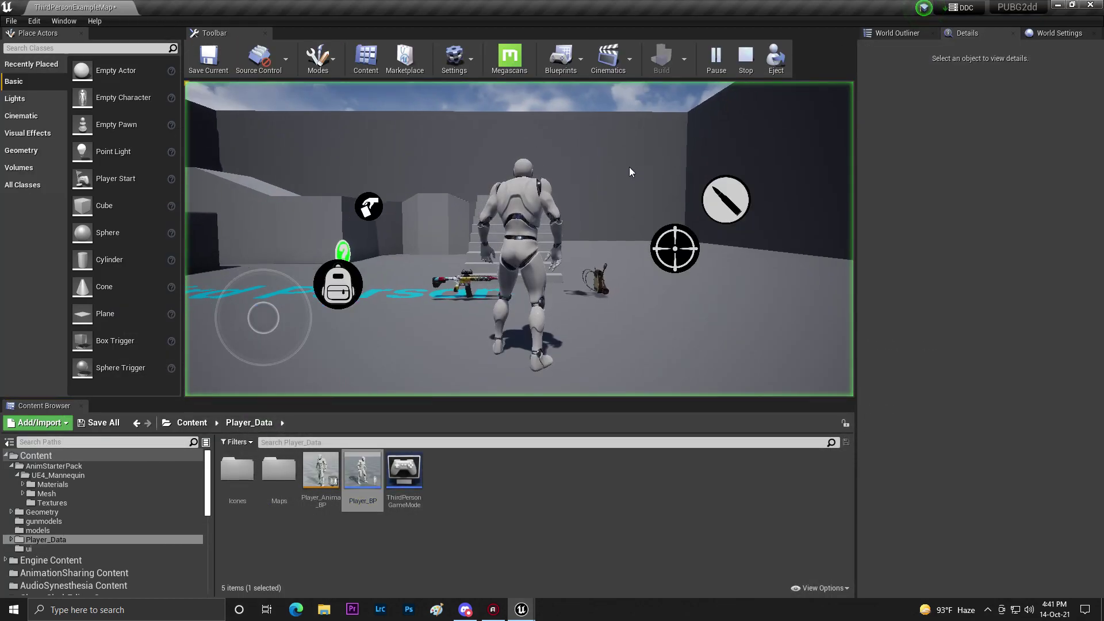
{"action": "left_click_drag", "start_coordinate": [549, 195], "coordinate": [473, 276]}
{"action": "key", "text": "Escape"}
- In Player_Anima_BP's Event Graph, cast the Try Get Pawn Owner return value to Player_BP
{"action": "double_click", "coordinate": [322, 467]}
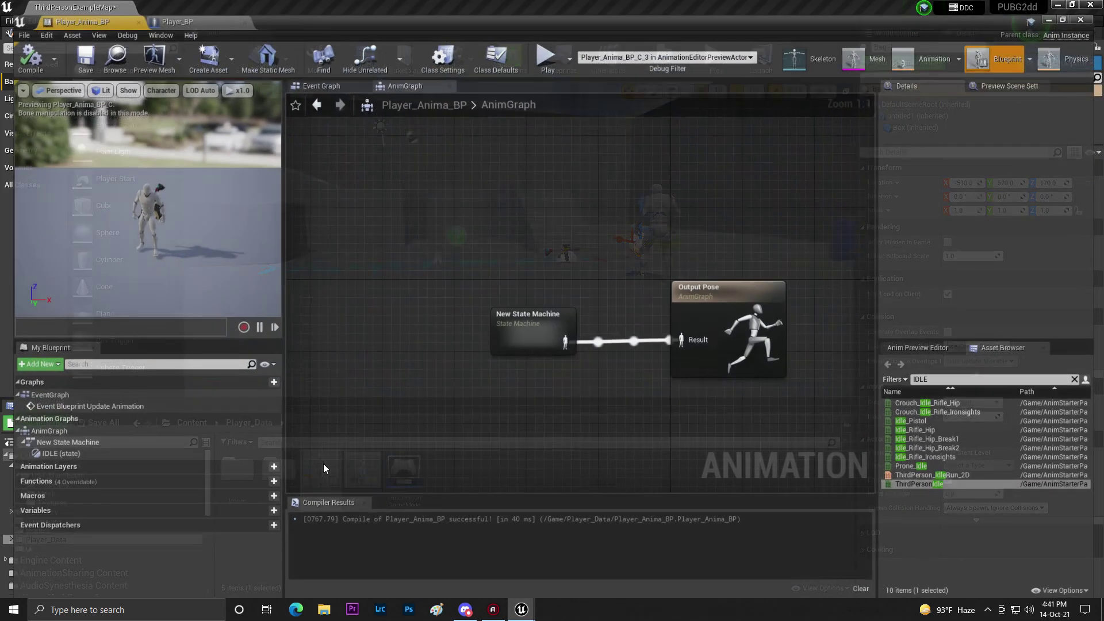
{"action": "left_click", "coordinate": [513, 331]}
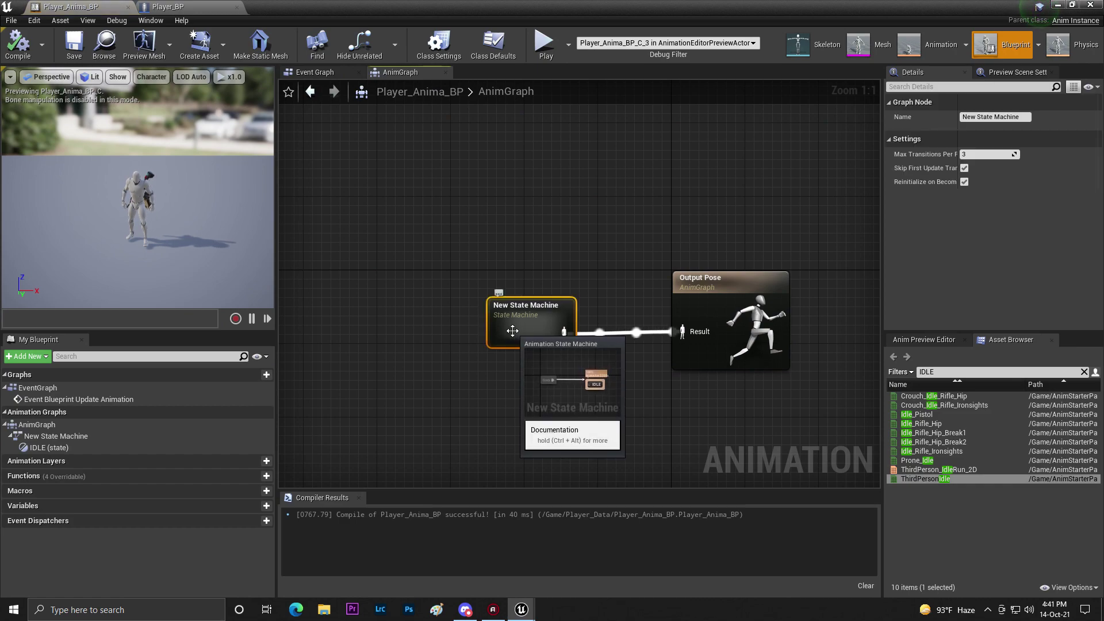
{"action": "left_click", "coordinate": [322, 71]}
{"action": "right_click_drag", "start_coordinate": [547, 227], "coordinate": [369, 179]}
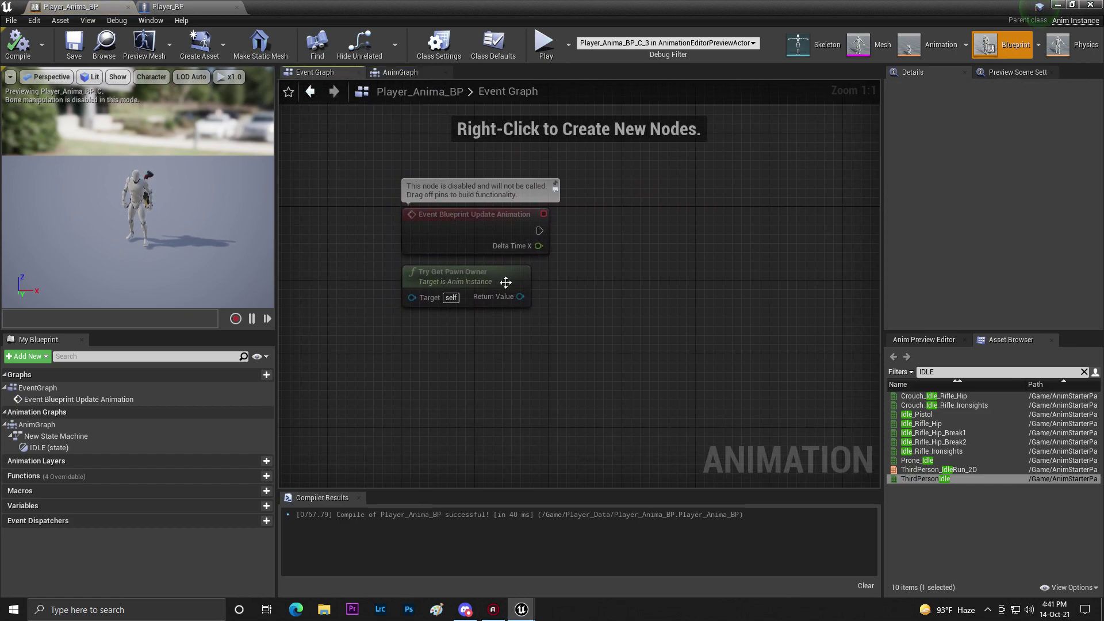
{"action": "left_click_drag", "start_coordinate": [602, 252], "coordinate": [604, 250]}
{"action": "type", "text": "CAST TO"}
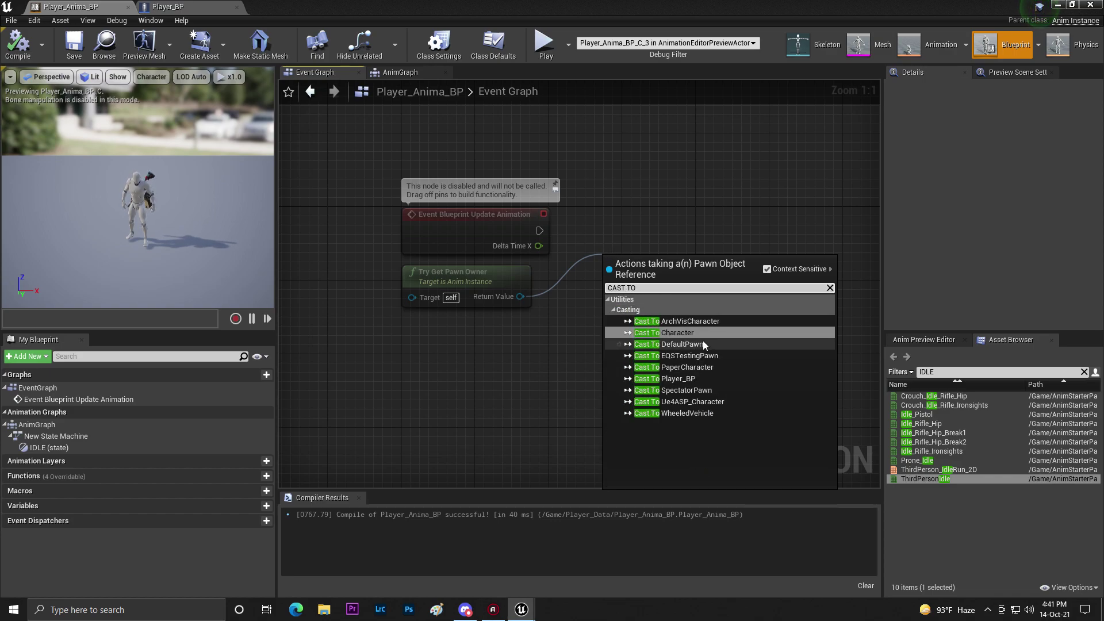
{"action": "left_click", "coordinate": [675, 378]}
{"action": "left_click_drag", "start_coordinate": [663, 293], "coordinate": [710, 265]}
- Promote the update event's Delta Time X to a variable, run its SET node into the Player_BP cast, and compile
{"action": "left_click_drag", "start_coordinate": [586, 240], "coordinate": [615, 225]}
{"action": "right_click", "coordinate": [538, 247]}
{"action": "left_click", "coordinate": [544, 263]}
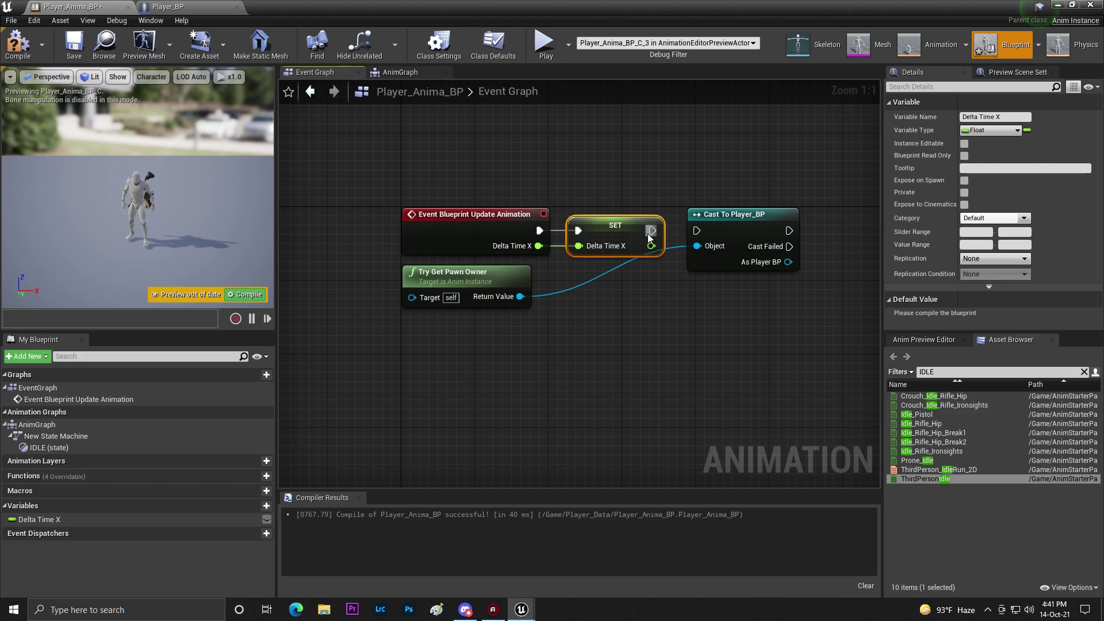
{"action": "right_click_drag", "start_coordinate": [689, 312], "coordinate": [591, 278]}
{"action": "left_click_drag", "start_coordinate": [648, 233], "coordinate": [687, 236]}
{"action": "right_click_drag", "start_coordinate": [721, 265], "coordinate": [478, 229]}
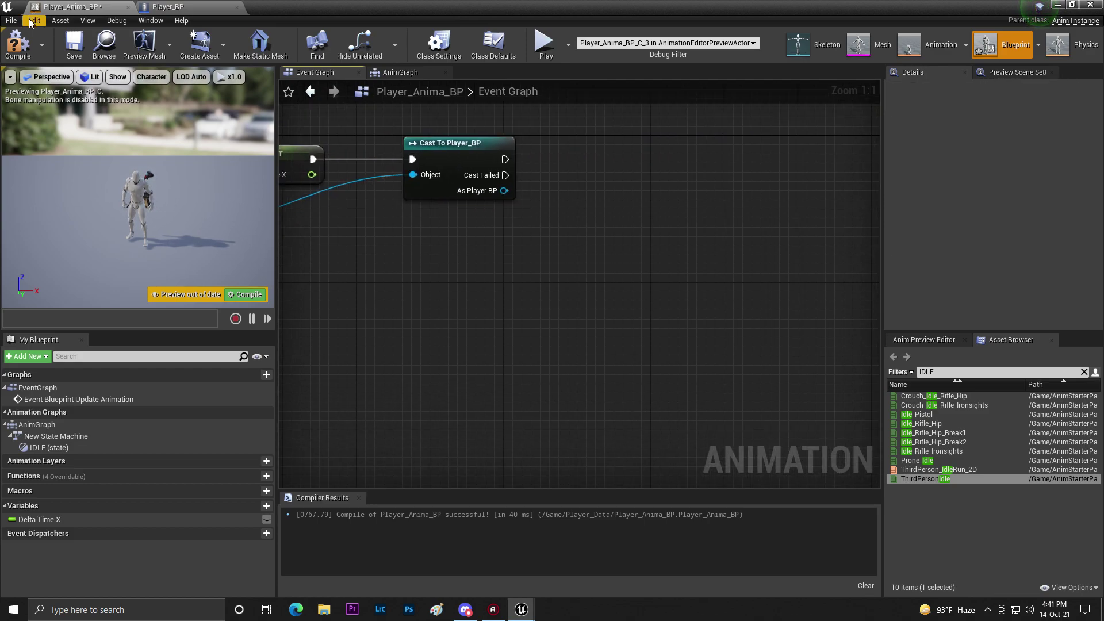
{"action": "left_click", "coordinate": [17, 43]}
- Add a Sequence node after the Player_BP cast and a second Sequence from its Then 0 output
{"action": "left_click_drag", "start_coordinate": [549, 167], "coordinate": [550, 165]}
{"action": "type", "text": "seq"}
{"action": "left_click", "coordinate": [611, 299]}
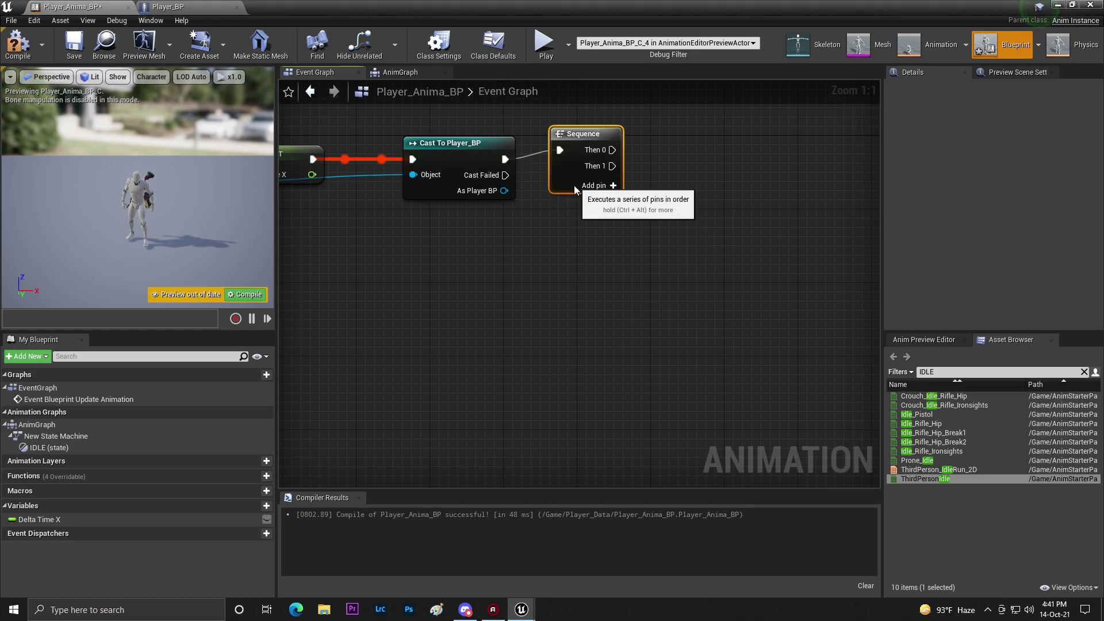
{"action": "key", "text": "q"}
{"action": "left_click_drag", "start_coordinate": [650, 154], "coordinate": [650, 154]}
{"action": "type", "text": "seq"}
{"action": "left_click", "coordinate": [691, 291]}
{"action": "left_click_drag", "start_coordinate": [659, 215], "coordinate": [658, 183]}
{"action": "right_click_drag", "start_coordinate": [658, 183], "coordinate": [864, 146]}
- Add a Get Velocity node from the Try Get Pawn Owner return value and feed its result into a VectorLength node
{"action": "left_click_drag", "start_coordinate": [370, 272], "coordinate": [491, 333]}
{"action": "type", "text": "GET VE"}
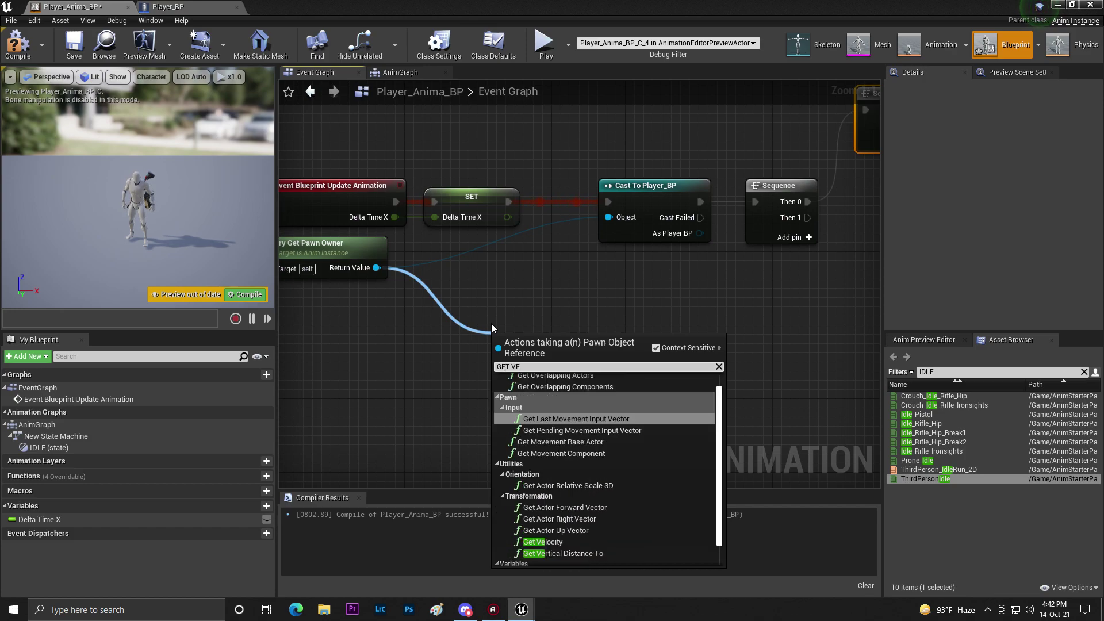
{"action": "left_click", "coordinate": [543, 557]}
{"action": "left_click_drag", "start_coordinate": [589, 367], "coordinate": [659, 358]}
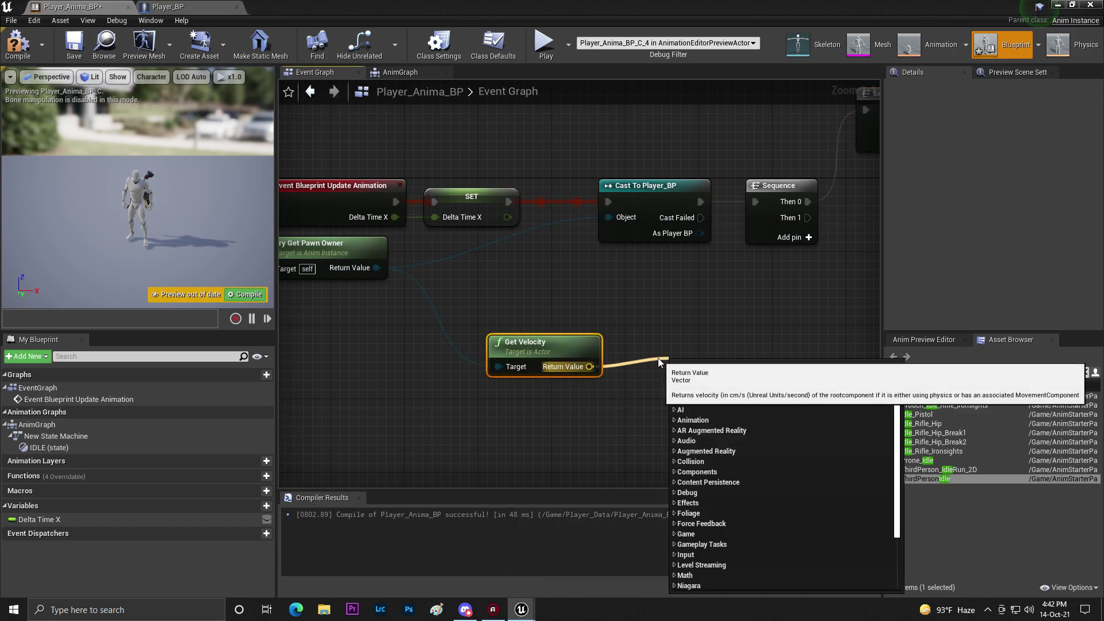
{"action": "type", "text": "vector"}
{"action": "key", "text": "BackSpace"}
{"action": "key", "text": "BackSpace"}
{"action": "key", "text": "BackSpace"}
{"action": "key", "text": "BackSpace"}
{"action": "key", "text": "BackSpace"}
{"action": "key", "text": "BackSpace"}
{"action": "type", "text": "len"}
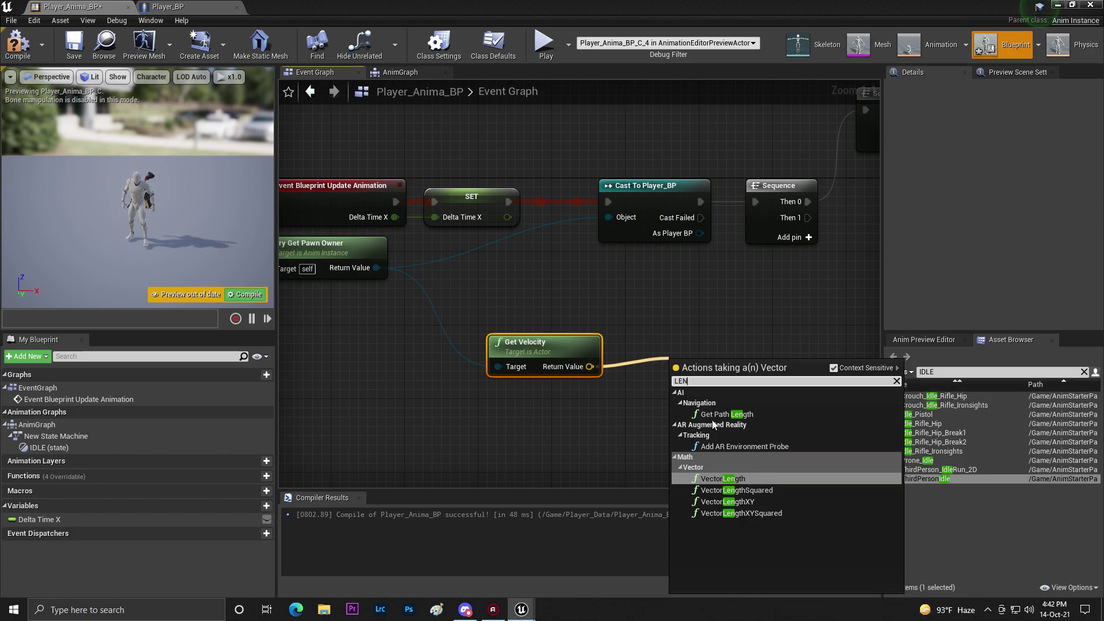
{"action": "left_click", "coordinate": [723, 479]}
{"action": "left_click_drag", "start_coordinate": [711, 376], "coordinate": [656, 358]}
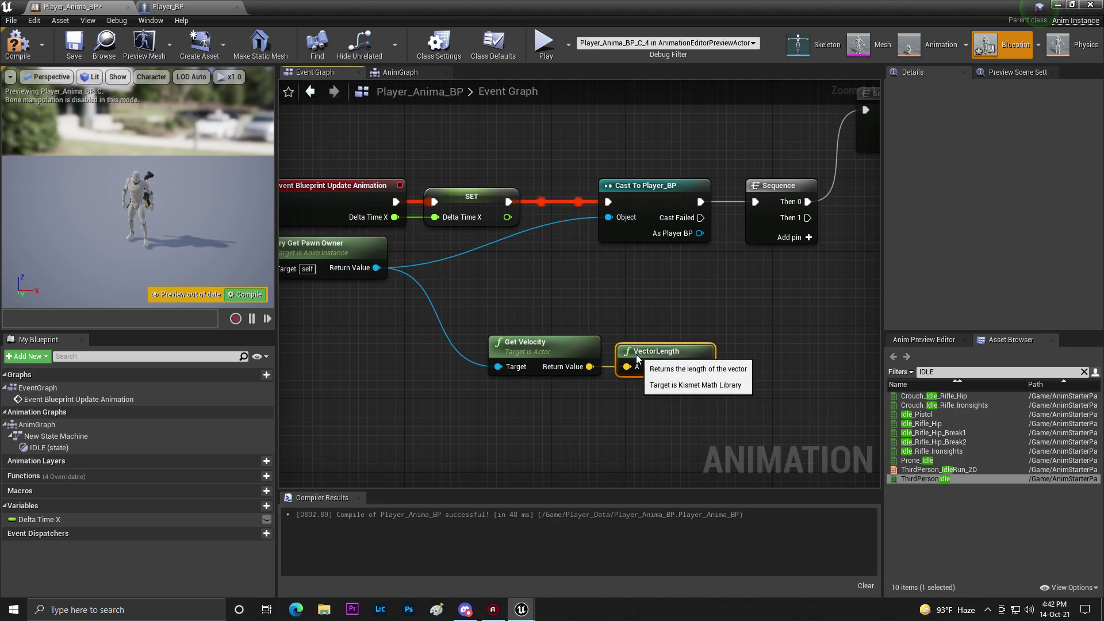
{"action": "right_click_drag", "start_coordinate": [678, 352], "coordinate": [627, 356]}
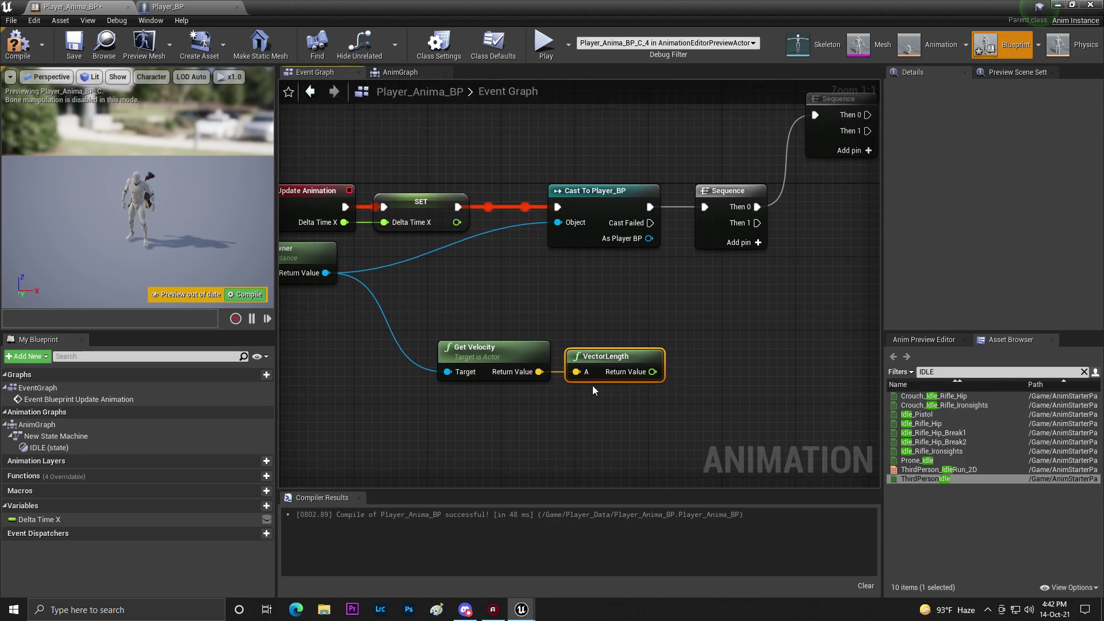
- Promote the VectorLength return value to a float variable named SPEED DATA
{"action": "right_click", "coordinate": [642, 374]}
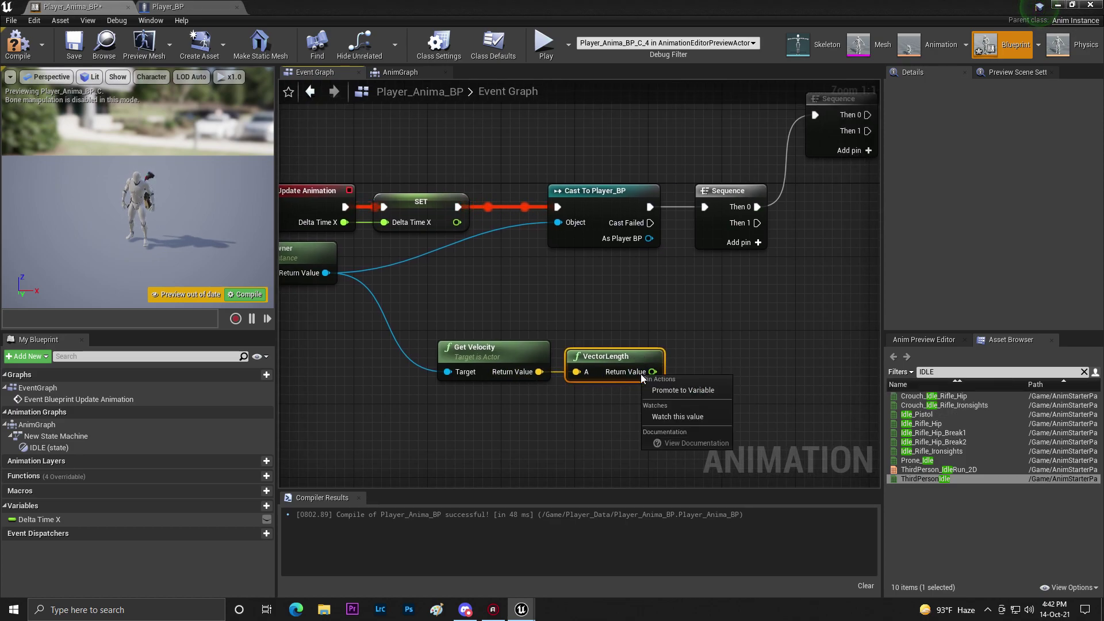
{"action": "left_click", "coordinate": [674, 390]}
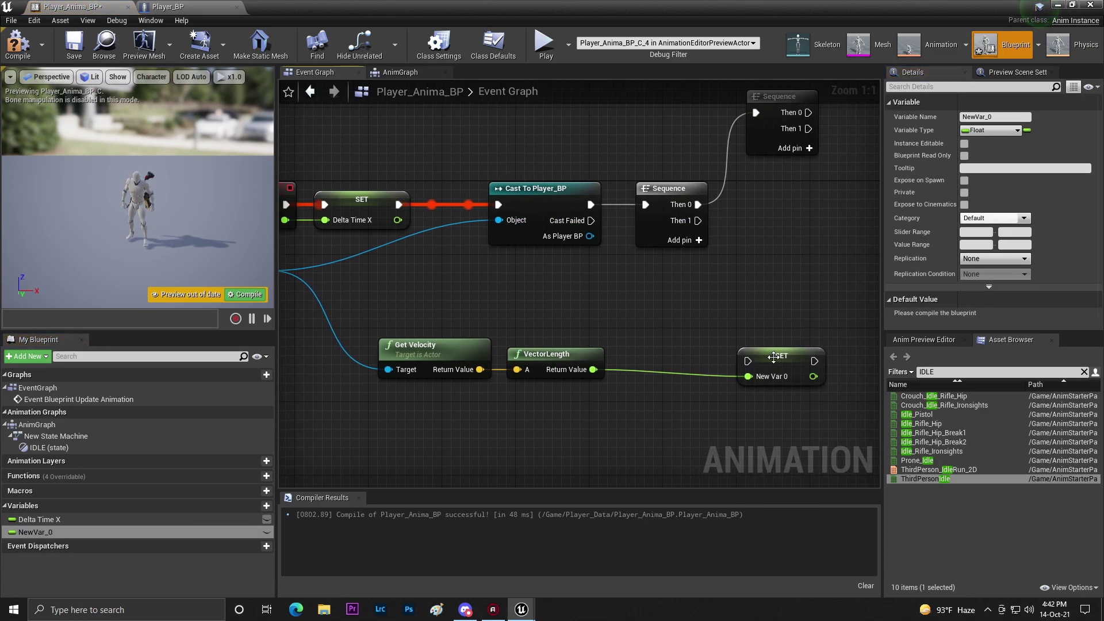
{"action": "left_click", "coordinate": [1017, 117]}
{"action": "type", "text": "SPEED"}
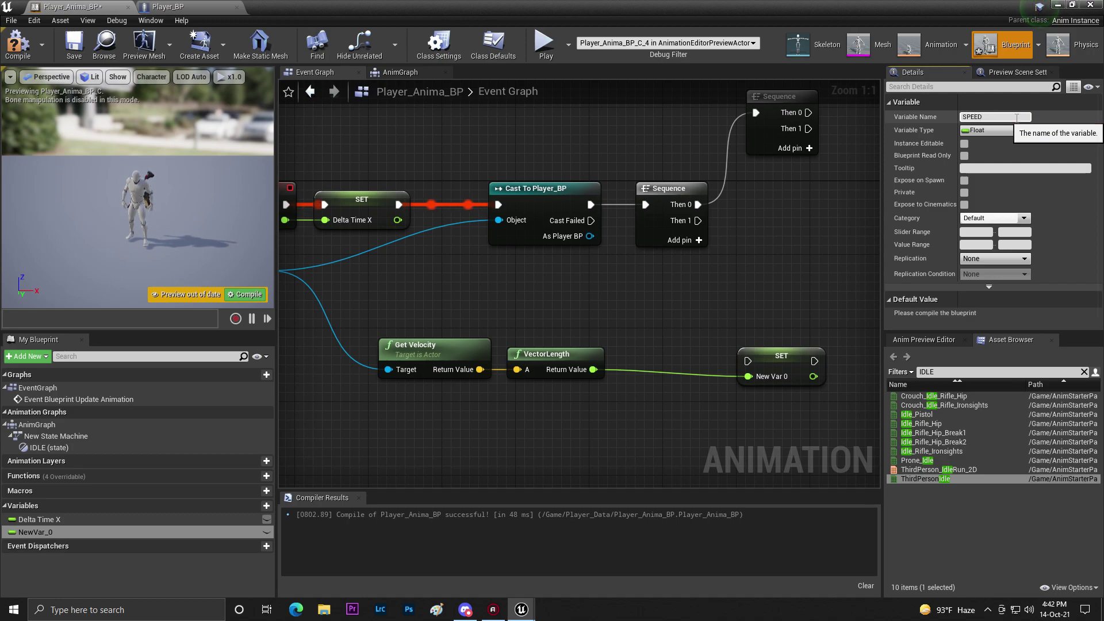
{"action": "key", "text": "Return"}
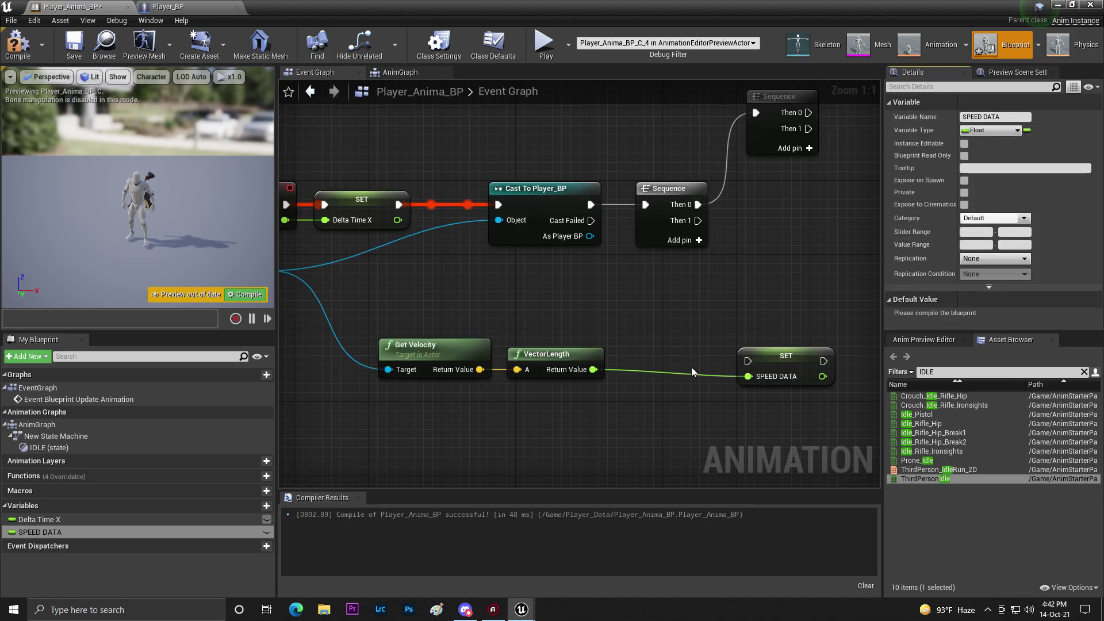
- Add a third output to the first Sequence node and connect another Sequence from its Then 2 output
{"action": "right_click_drag", "start_coordinate": [696, 376], "coordinate": [625, 361]}
{"action": "left_click_drag", "start_coordinate": [626, 207], "coordinate": [661, 282]}
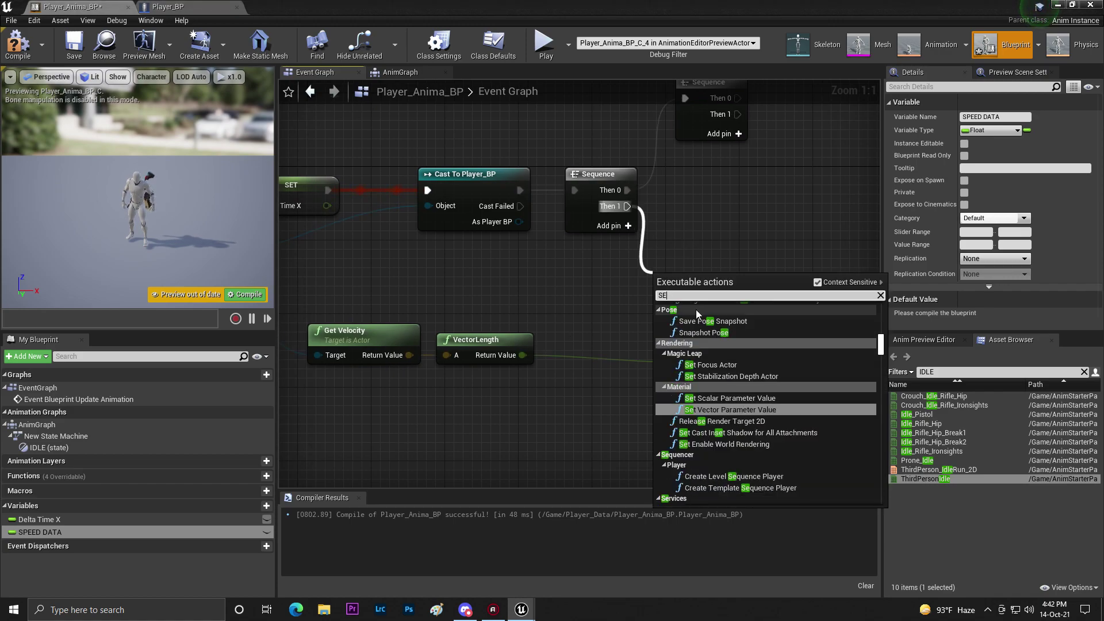
{"action": "key", "text": "Escape"}
{"action": "left_click", "coordinate": [607, 220]}
{"action": "left_click", "coordinate": [628, 225]}
{"action": "left_click_drag", "start_coordinate": [627, 223], "coordinate": [644, 271]}
{"action": "type", "text": "SEW"}
{"action": "key", "text": "BackSpace"}
{"action": "type", "text": "Q"}
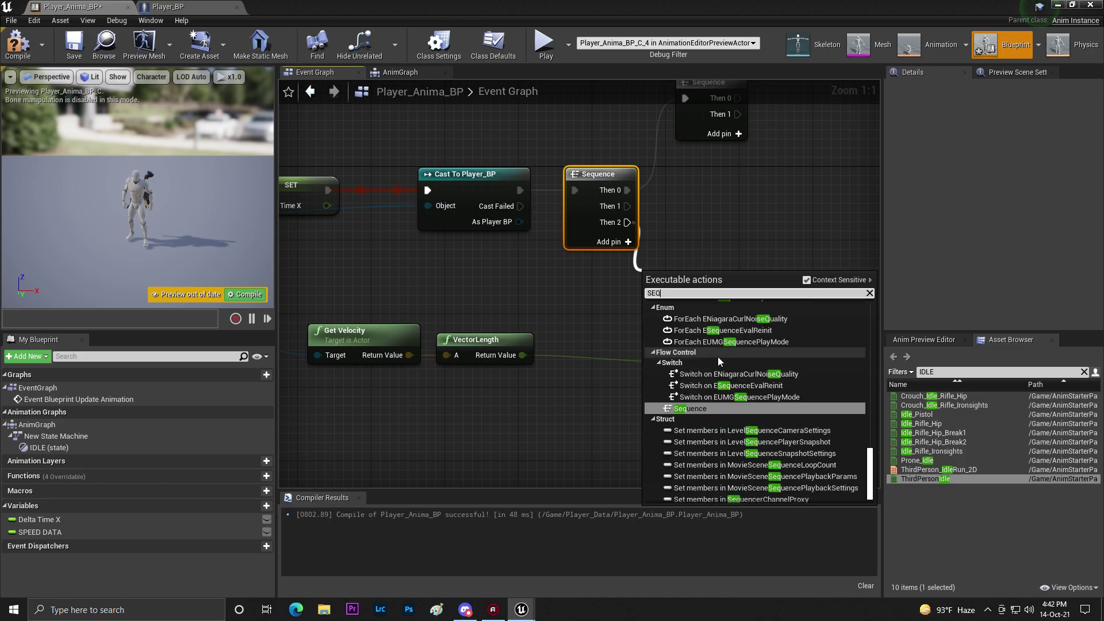
{"action": "left_click", "coordinate": [690, 409]}
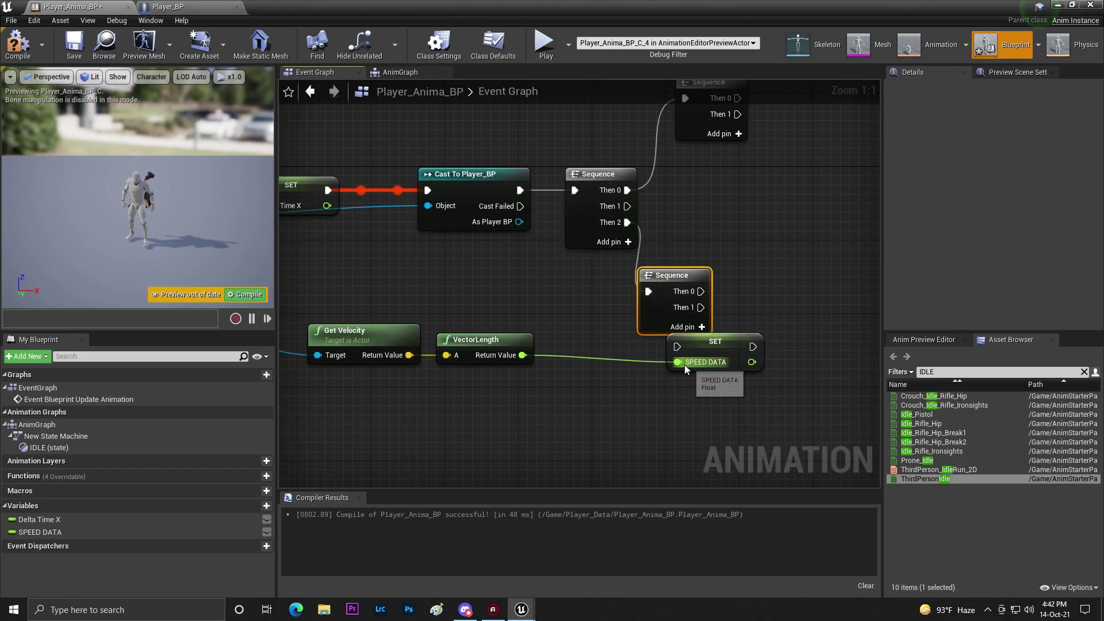
- Connect the lower Sequence's Then 1 output to the SPEED DATA SET node and compile the blueprint
{"action": "right_click_drag", "start_coordinate": [690, 299], "coordinate": [640, 299]}
{"action": "left_click_drag", "start_coordinate": [679, 345], "coordinate": [742, 333]}
{"action": "left_click_drag", "start_coordinate": [650, 308], "coordinate": [701, 338]}
{"action": "right_click_drag", "start_coordinate": [719, 374], "coordinate": [582, 365]}
{"action": "left_click", "coordinate": [8, 46]}
- Add a float >= float comparison from the SPEED DATA SET node's output and set its comparison value to 0.1
{"action": "right_click_drag", "start_coordinate": [497, 377], "coordinate": [566, 372]}
{"action": "left_click_drag", "start_coordinate": [664, 320], "coordinate": [706, 316]}
{"action": "type", "text": ">"}
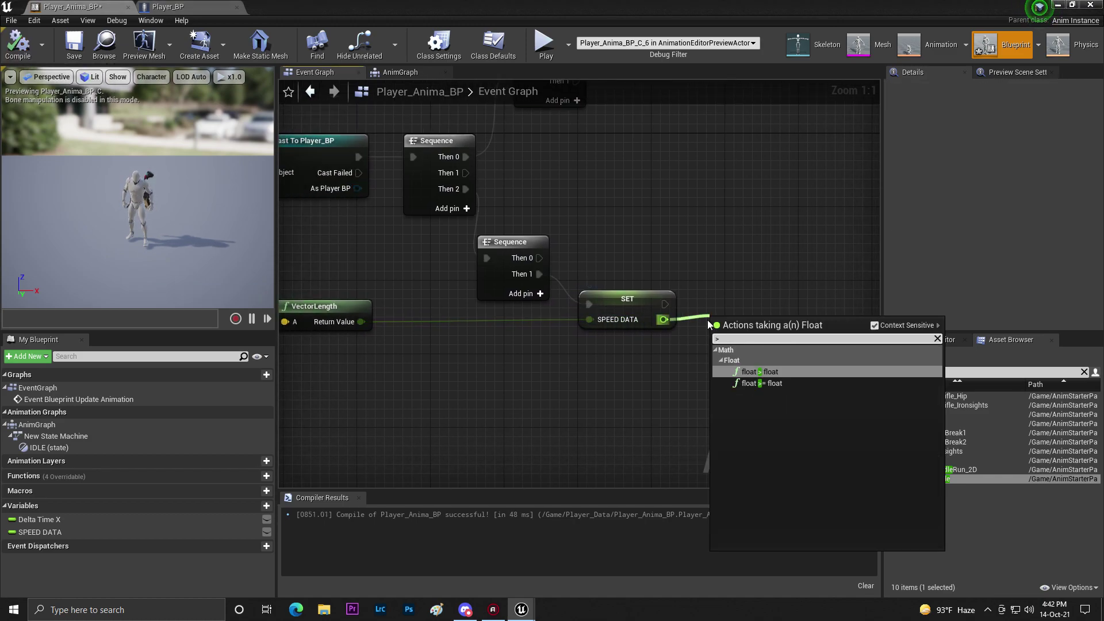
{"action": "left_click", "coordinate": [758, 383]}
{"action": "left_click", "coordinate": [735, 341]}
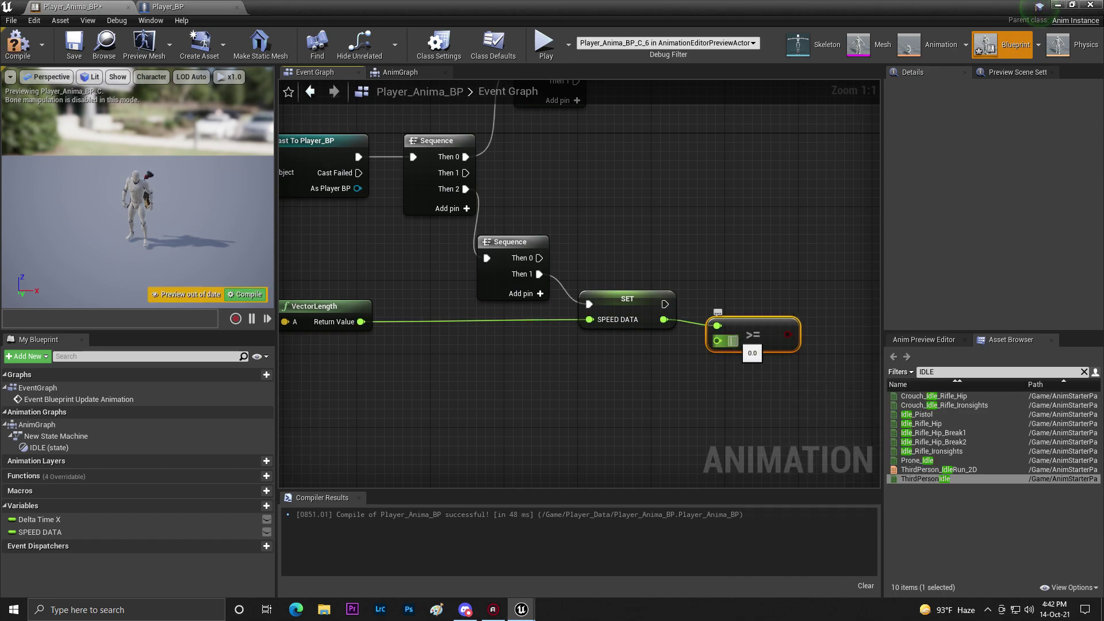
{"action": "left_click", "coordinate": [694, 386]}
{"action": "right_click_drag", "start_coordinate": [694, 387], "coordinate": [599, 395]}
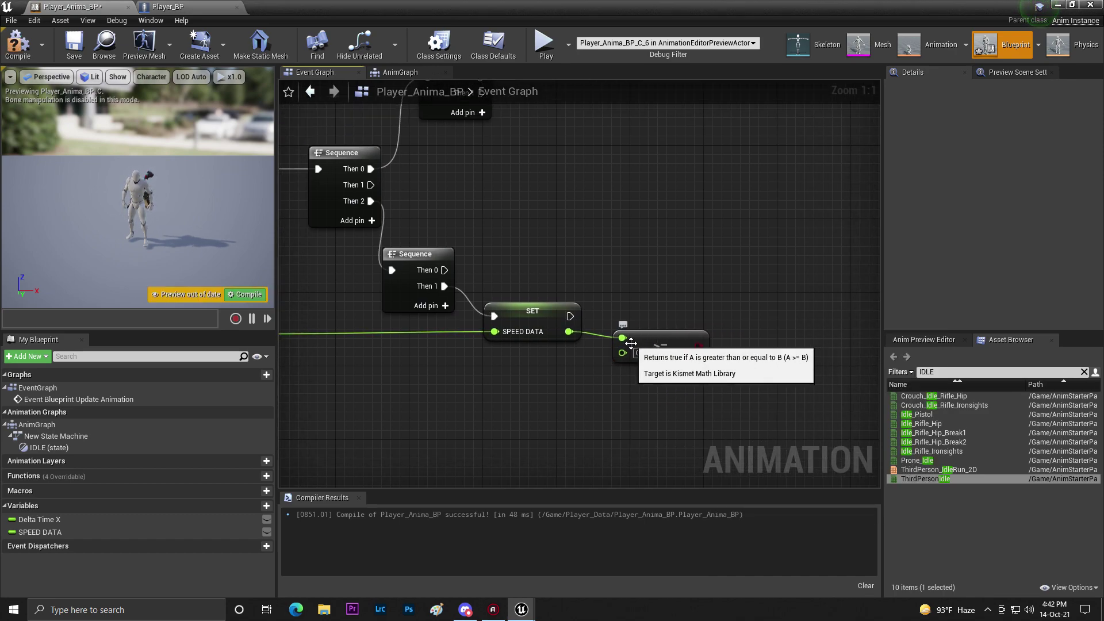
- Straighten the connection between the SPEED DATA output and the >= node
{"action": "right_click", "coordinate": [573, 338]}
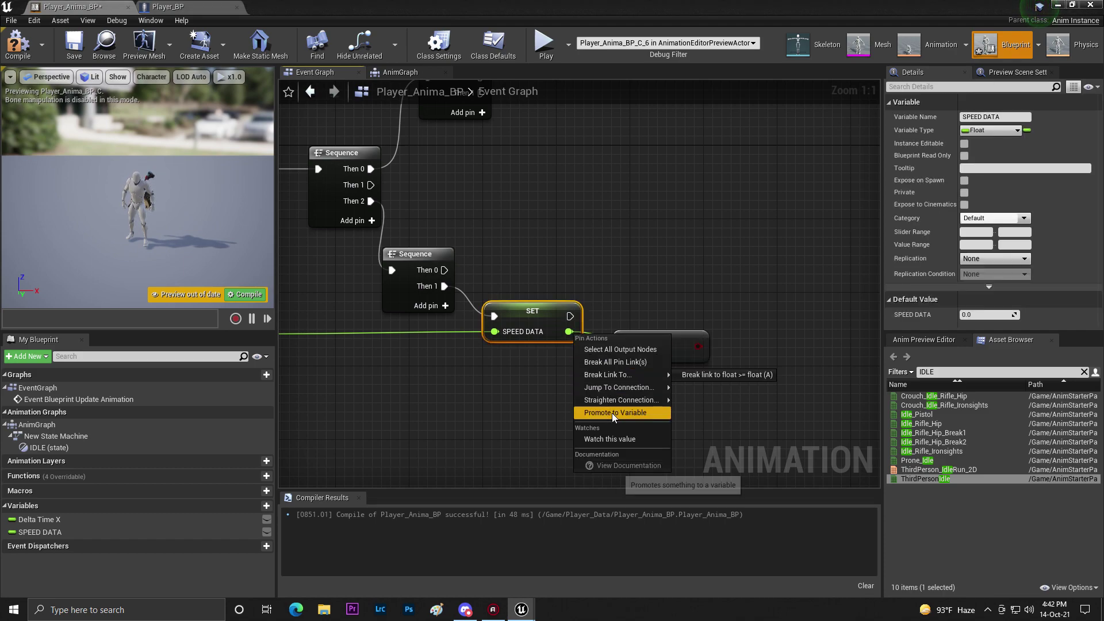
{"action": "key", "text": "Escape"}
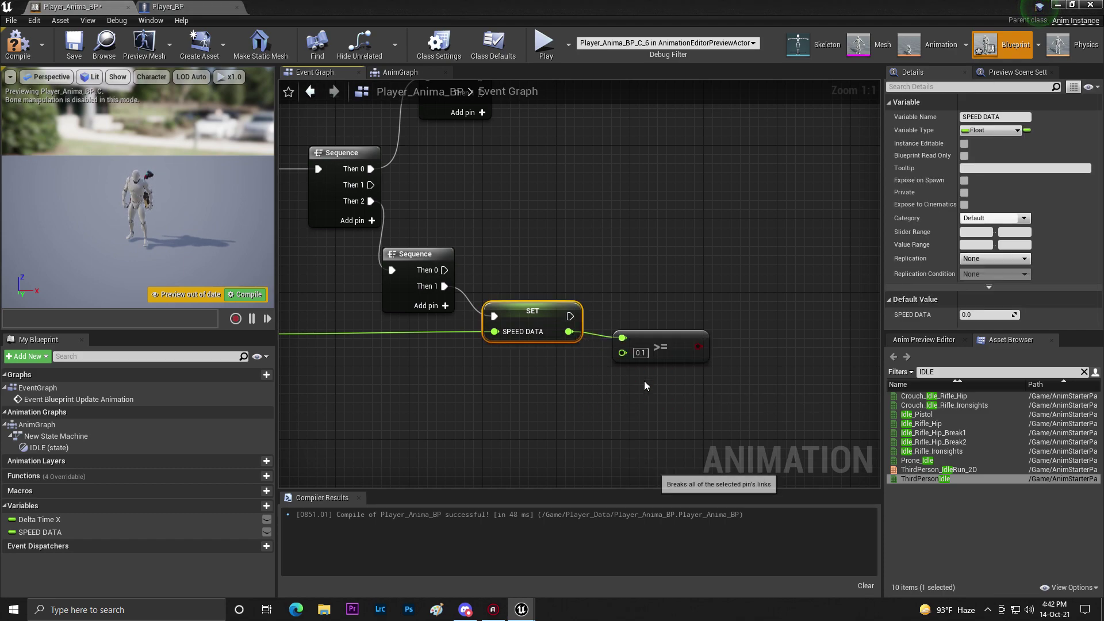
{"action": "right_click", "coordinate": [571, 336]}
{"action": "mouse_move", "coordinate": [621, 399]}
{"action": "left_click", "coordinate": [713, 400]}
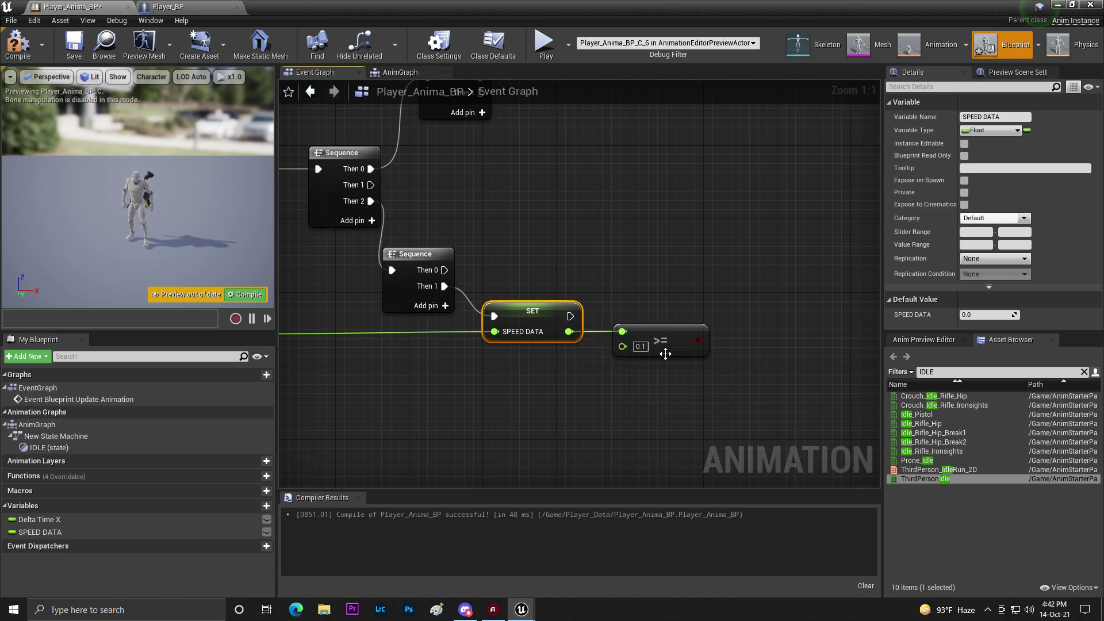
- Promote the >= node's boolean result to a variable named isMoving
{"action": "right_click", "coordinate": [698, 340]}
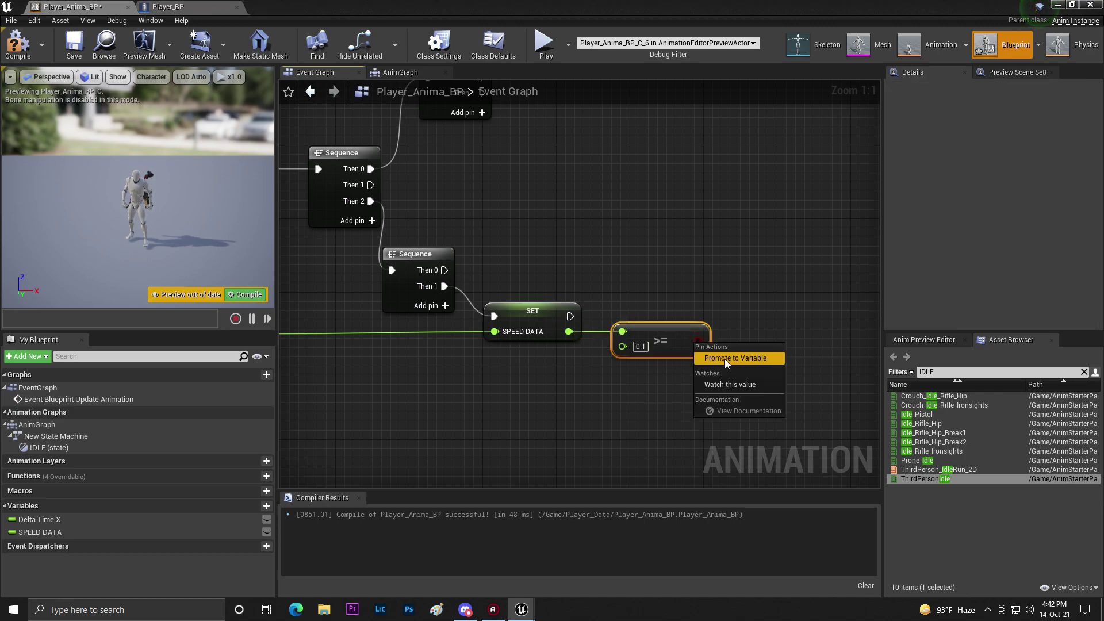
{"action": "left_click", "coordinate": [714, 356]}
{"action": "key", "text": "BackSpace"}
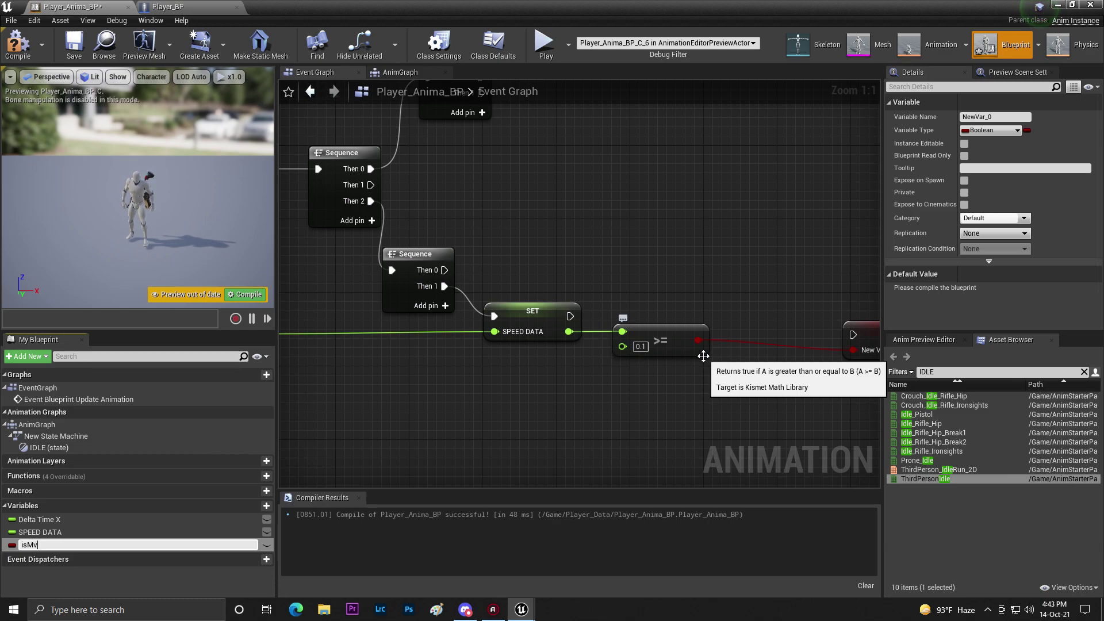
{"action": "key", "text": "Return"}
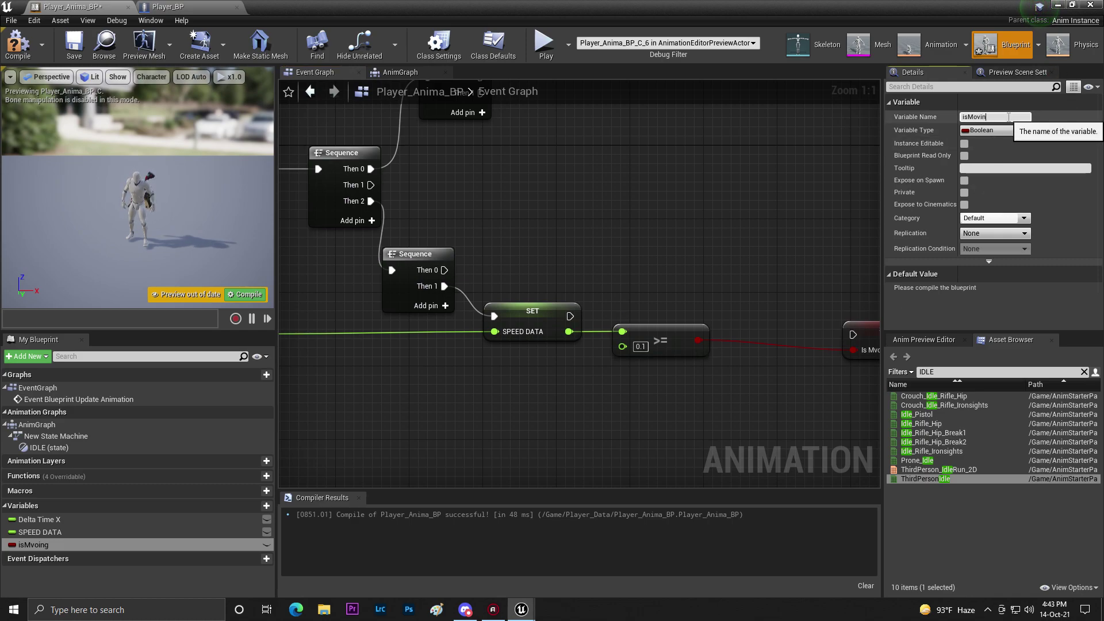
- Link the SPEED DATA SET node's execution output to the Is Moving SET node and compile the blueprint
{"action": "right_click_drag", "start_coordinate": [853, 334], "coordinate": [693, 341]}
{"action": "left_click_drag", "start_coordinate": [409, 323], "coordinate": [592, 338]}
{"action": "left_click", "coordinate": [518, 242]}
{"action": "right_click_drag", "start_coordinate": [437, 239], "coordinate": [568, 246]}
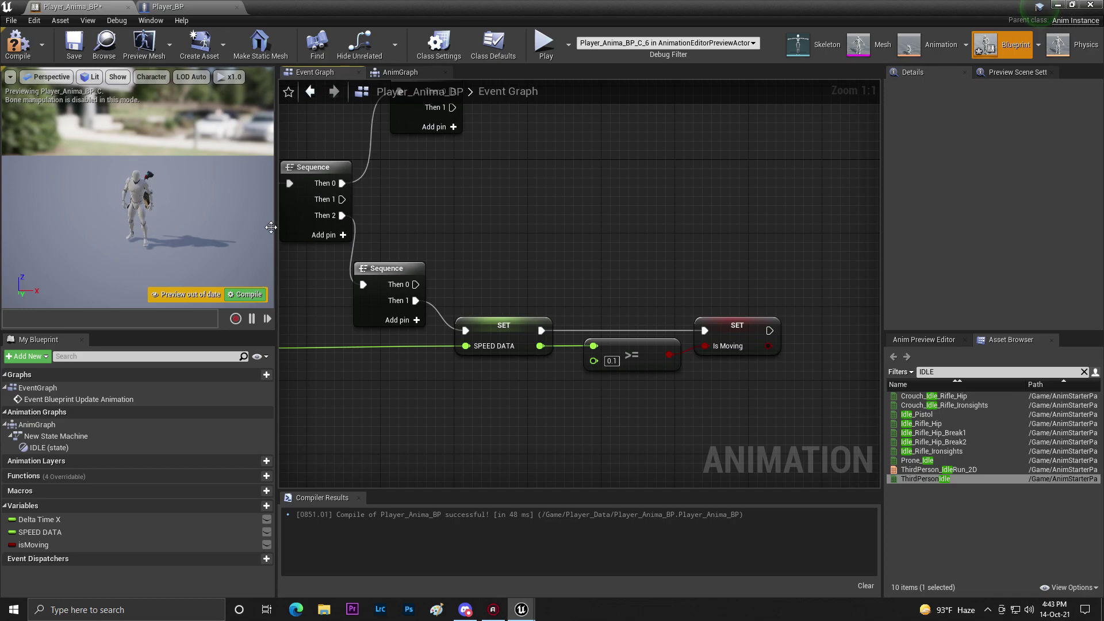
{"action": "scroll", "coordinate": [679, 304], "scroll_direction": "down", "scroll_amount": 5}
{"action": "scroll", "coordinate": [717, 303], "scroll_direction": "up", "scroll_amount": 1}
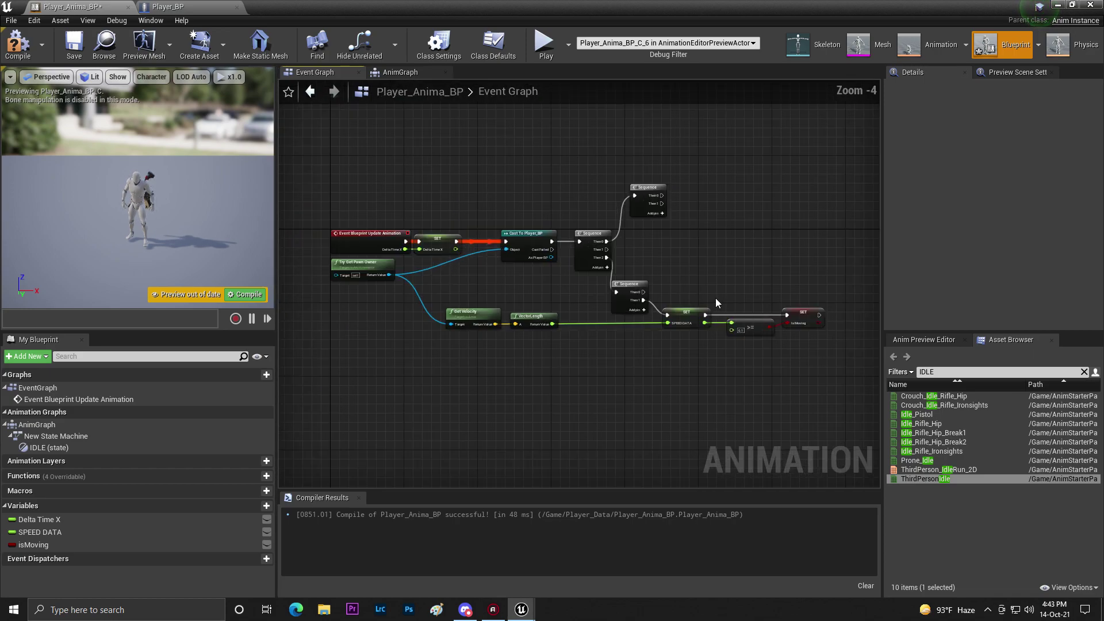
{"action": "left_click", "coordinate": [18, 43]}
{"action": "left_click_drag", "start_coordinate": [660, 266], "coordinate": [808, 339]}
{"action": "left_click", "coordinate": [742, 234]}
- Open New State Machine in the AnimGraph and add a new state with a transition from IDLE
{"action": "left_click", "coordinate": [400, 72]}
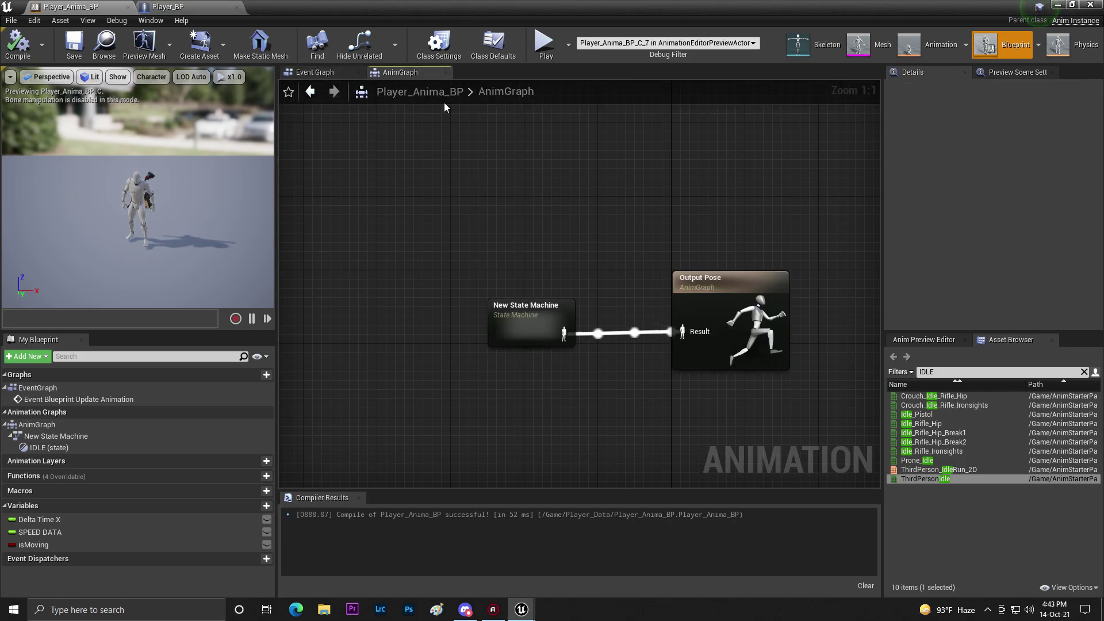
{"action": "double_click", "coordinate": [527, 332]}
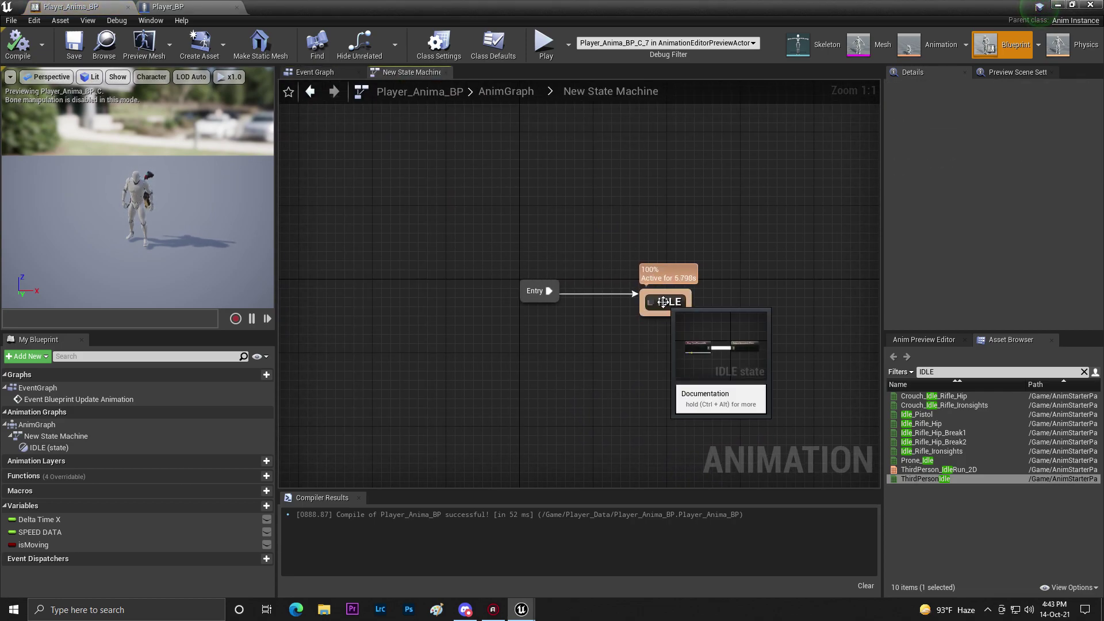
{"action": "left_click_drag", "start_coordinate": [505, 282], "coordinate": [616, 284]}
{"action": "left_click", "coordinate": [646, 314]}
- Name the new state "no wapen walk"
{"action": "type", "text": "n"}
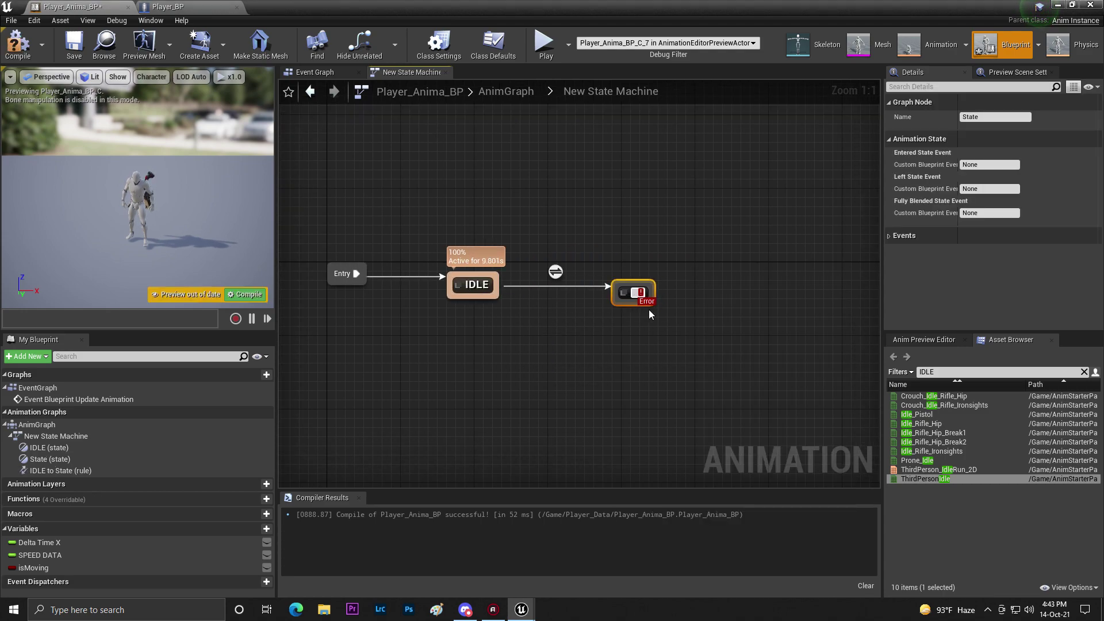
{"action": "type", "text": "o wapen"}
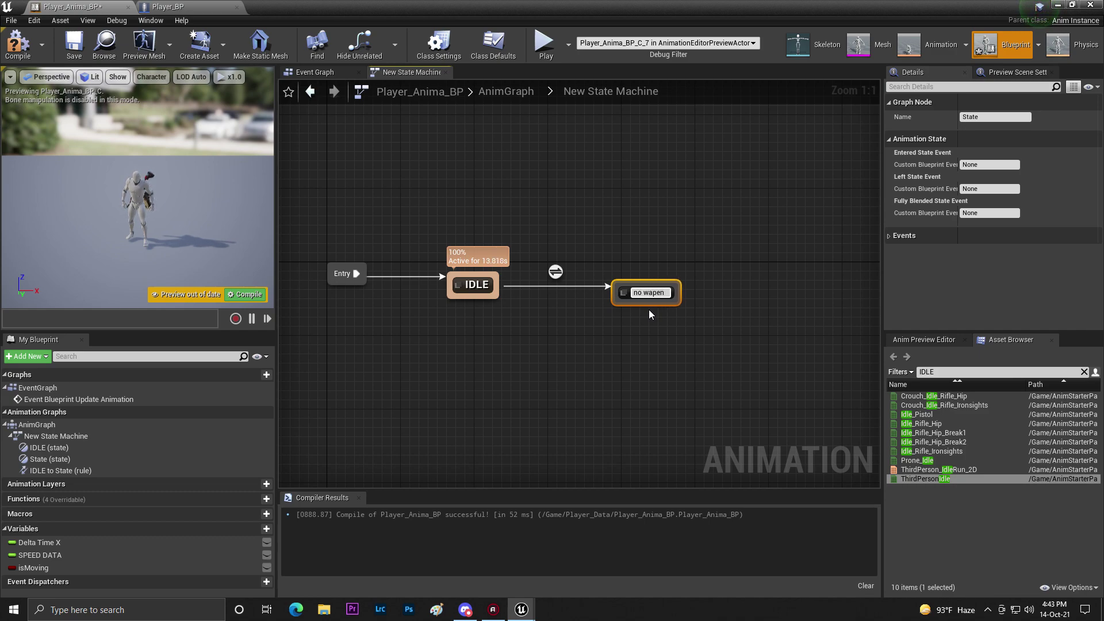
{"action": "key", "text": "BackSpace"}
{"action": "type", "text": "ea"}
{"action": "key", "text": "BackSpace"}
{"action": "key", "text": "BackSpace"}
{"action": "type", "text": "apen"}
{"action": "type", "text": "walk"}
{"action": "key", "text": "Return"}
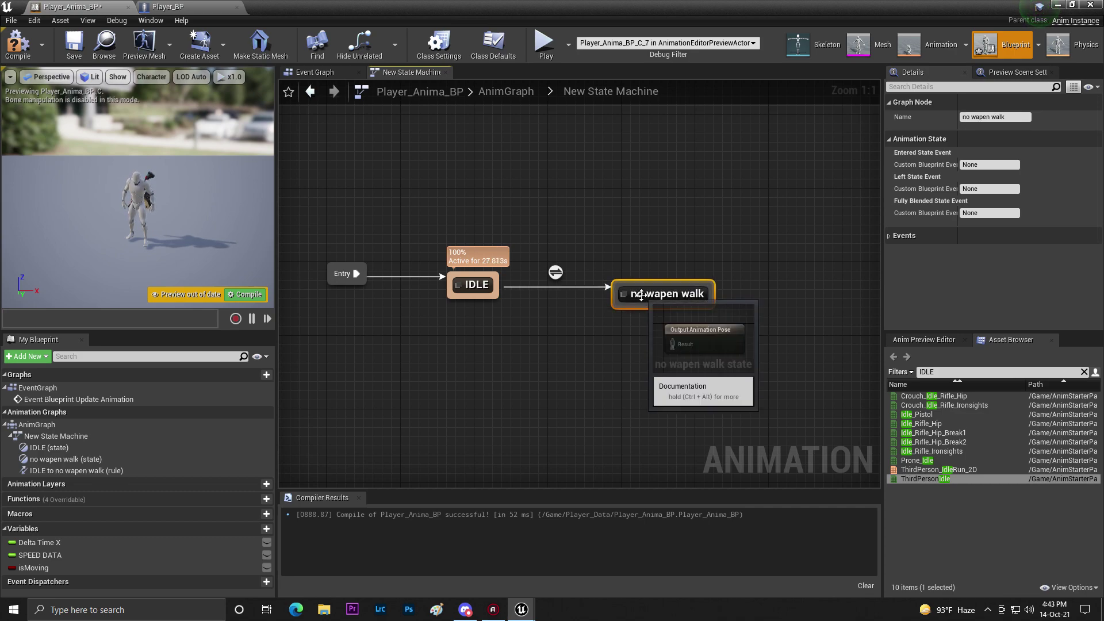
- Add a return transition from no wapen walk to IDLE, and connect isMoving to Can Enter Transition in the IDLE to no wapen walk rule
{"action": "left_click_drag", "start_coordinate": [615, 304], "coordinate": [469, 299]}
{"action": "left_click", "coordinate": [556, 273]}
{"action": "double_click", "coordinate": [555, 272]}
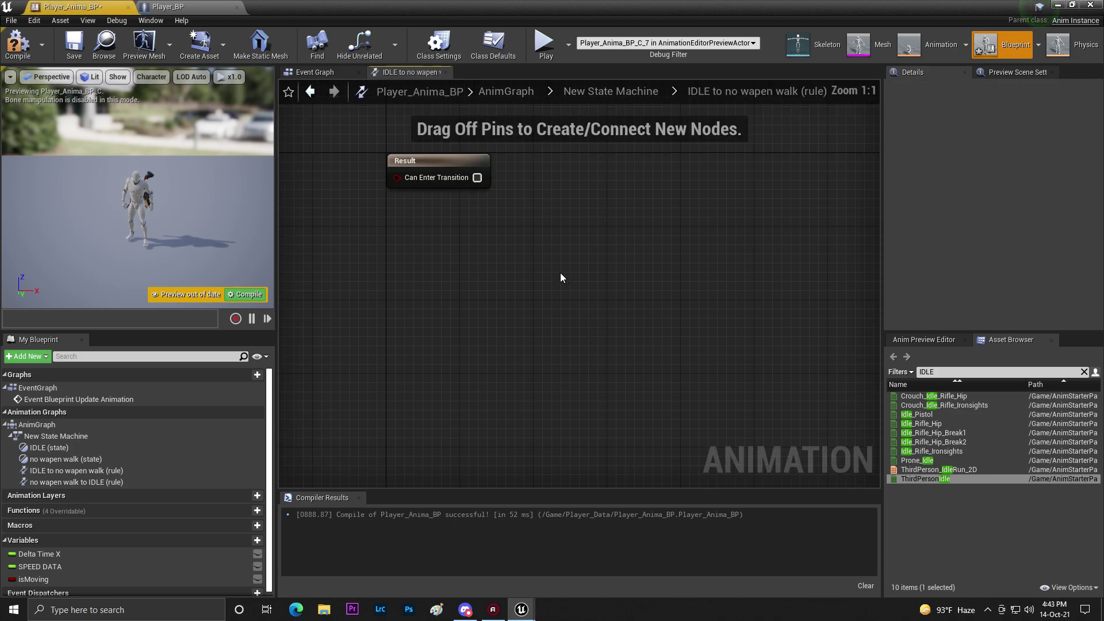
{"action": "left_click_drag", "start_coordinate": [33, 580], "coordinate": [590, 307]}
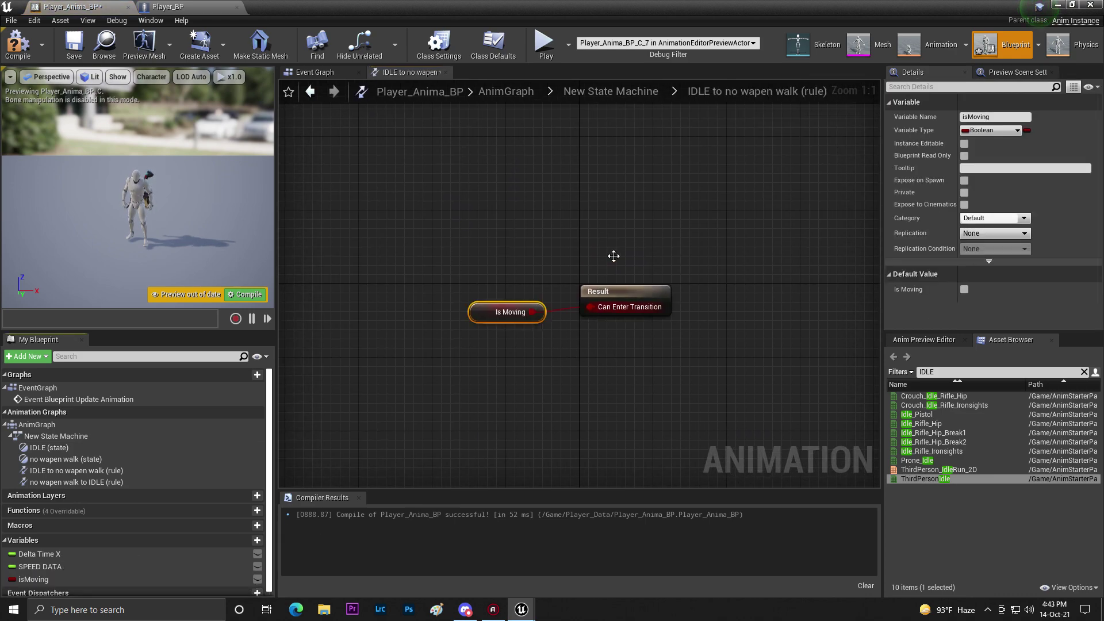
- In the no wapen walk to IDLE rule, connect isMoving through a NOT node to Can Enter Transition
{"action": "left_click", "coordinate": [613, 93]}
{"action": "double_click", "coordinate": [661, 305]}
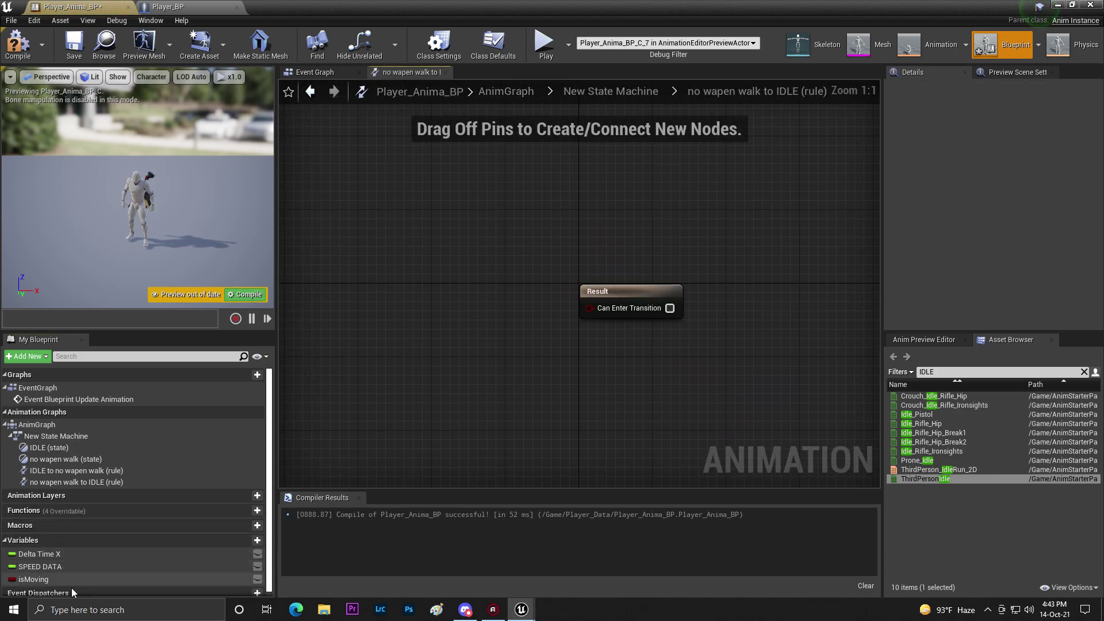
{"action": "left_click_drag", "start_coordinate": [35, 579], "coordinate": [425, 286]}
{"action": "type", "text": "not"}
{"action": "key", "text": "Return"}
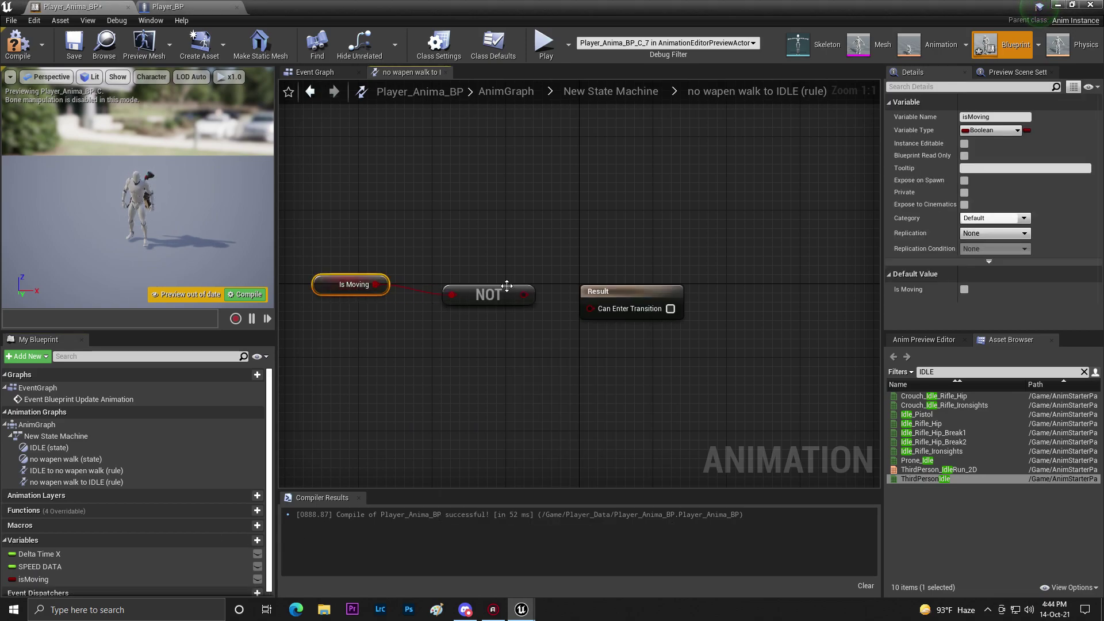
{"action": "mouse_move", "coordinate": [530, 296]}
{"action": "left_mouse_down"}
{"action": "mouse_move", "coordinate": [627, 328]}
{"action": "mouse_move", "coordinate": [540, 296]}
{"action": "left_mouse_up"}
{"action": "left_click_drag", "start_coordinate": [534, 295], "coordinate": [618, 304]}
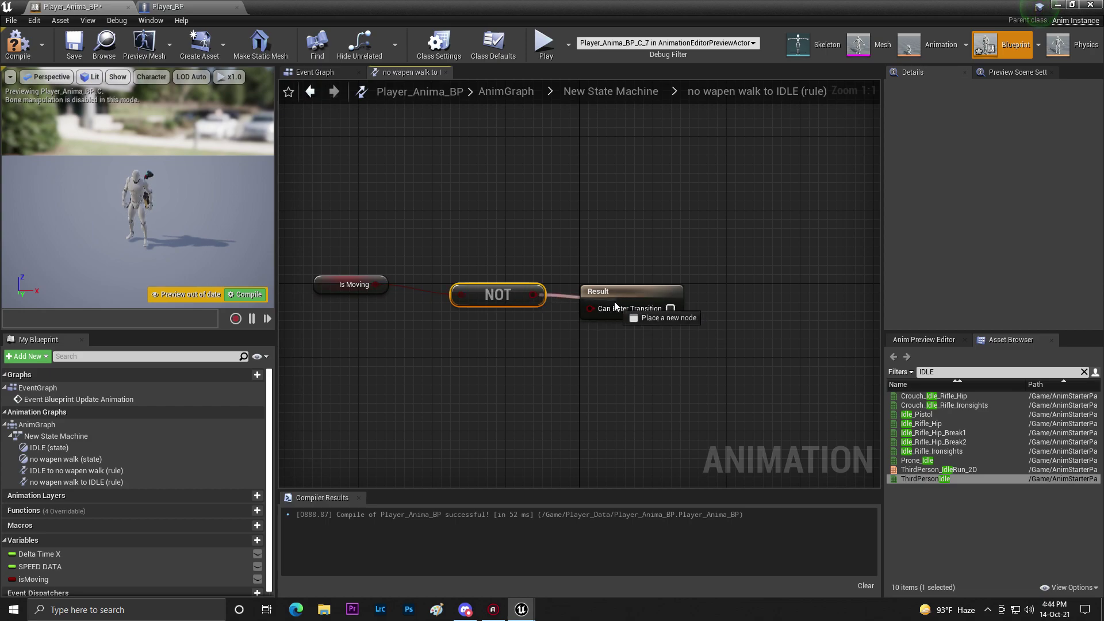
- Make the no wapen walk state output the ThirdPersonWalk animation, and compile and save the blueprint
{"action": "left_click", "coordinate": [611, 91]}
{"action": "double_click", "coordinate": [773, 299]}
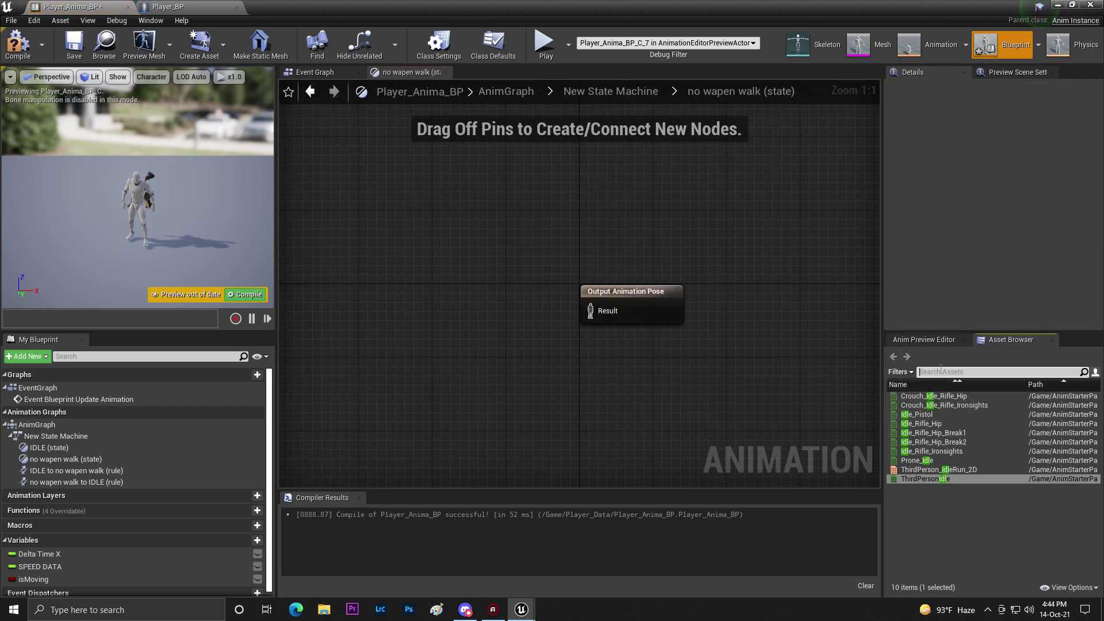
{"action": "type", "text": "walk"}
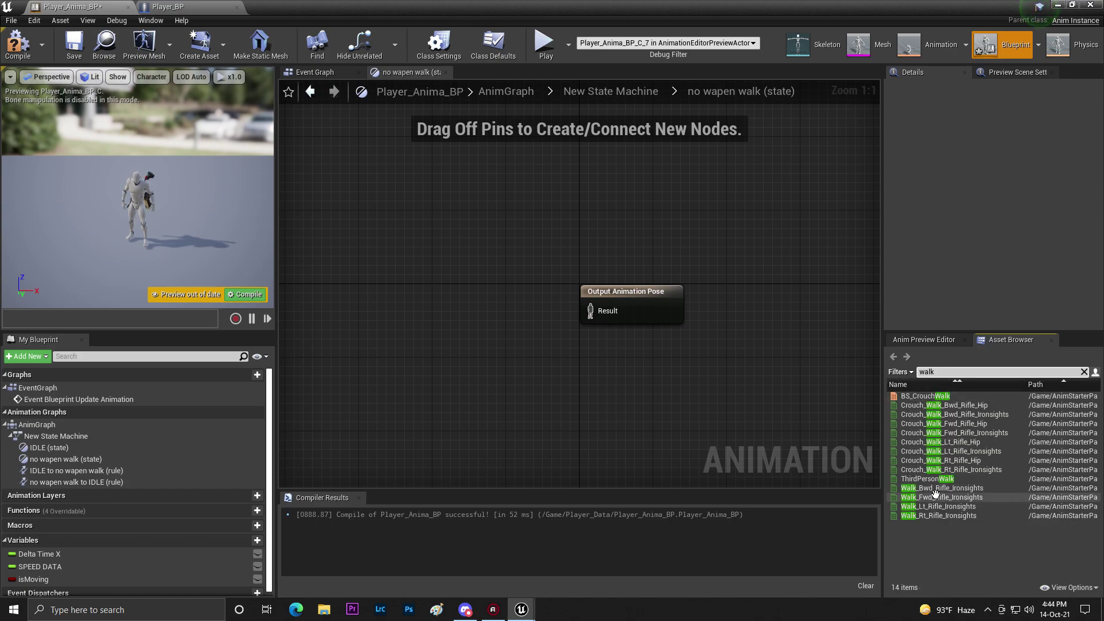
{"action": "mouse_move", "coordinate": [948, 489]}
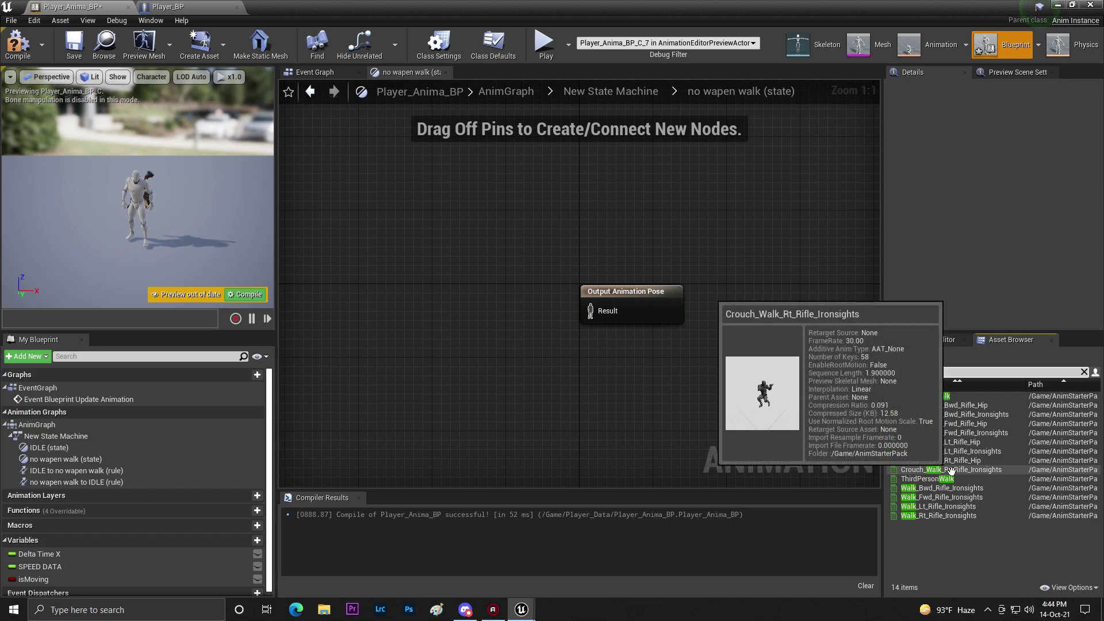
{"action": "left_click_drag", "start_coordinate": [937, 479], "coordinate": [408, 276]}
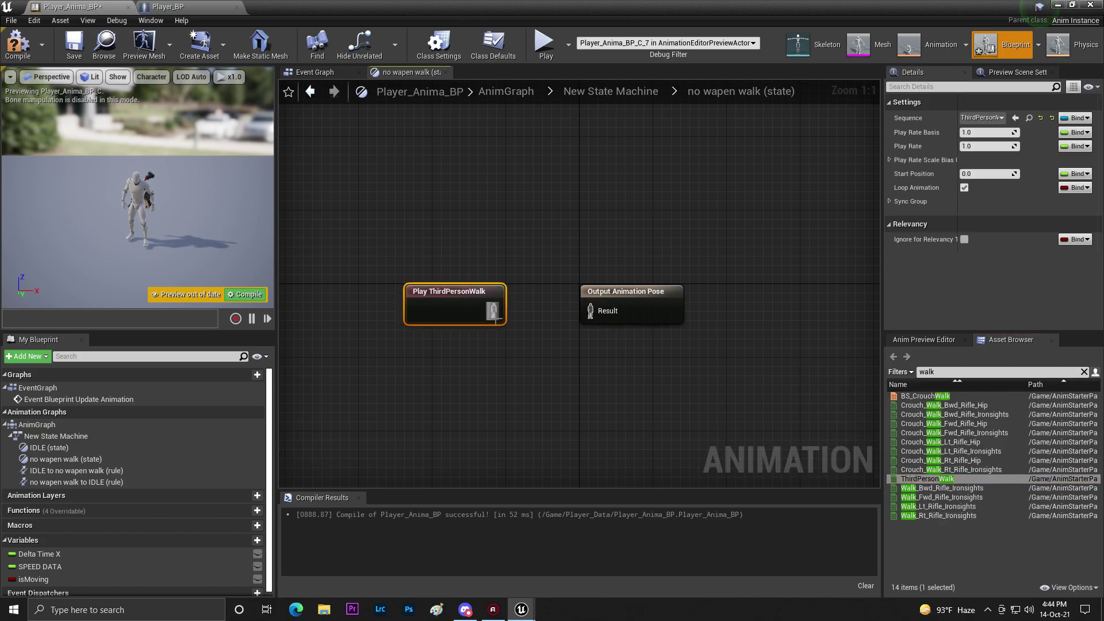
{"action": "left_click", "coordinate": [18, 44]}
{"action": "left_click", "coordinate": [74, 45]}
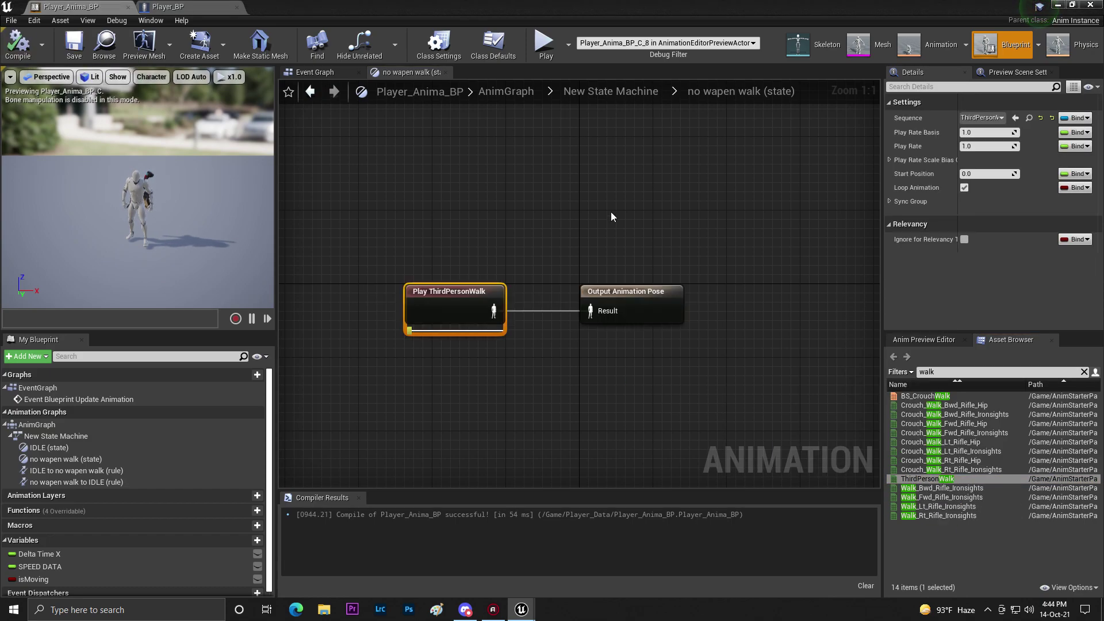
- Playtest the level from the main editor, using the pick-up control and checking the character's walk animation, and stop the session
{"action": "left_click", "coordinate": [562, 99]}
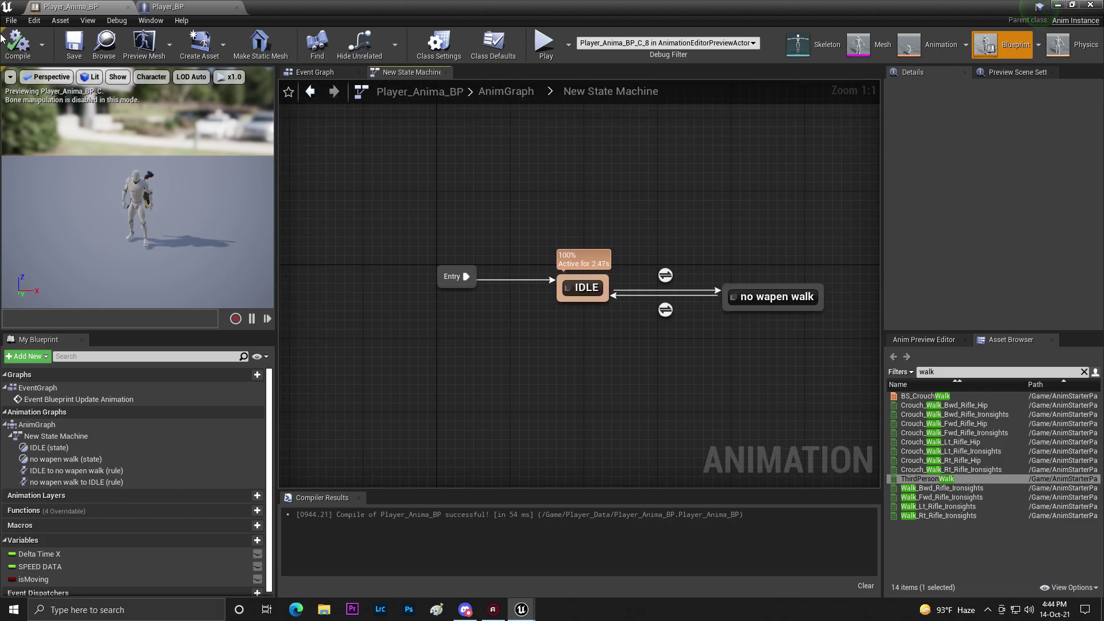
{"action": "left_click", "coordinate": [1056, 5]}
{"action": "left_click", "coordinate": [716, 55]}
{"action": "left_click_drag", "start_coordinate": [556, 195], "coordinate": [658, 207]}
{"action": "left_click", "coordinate": [368, 206]}
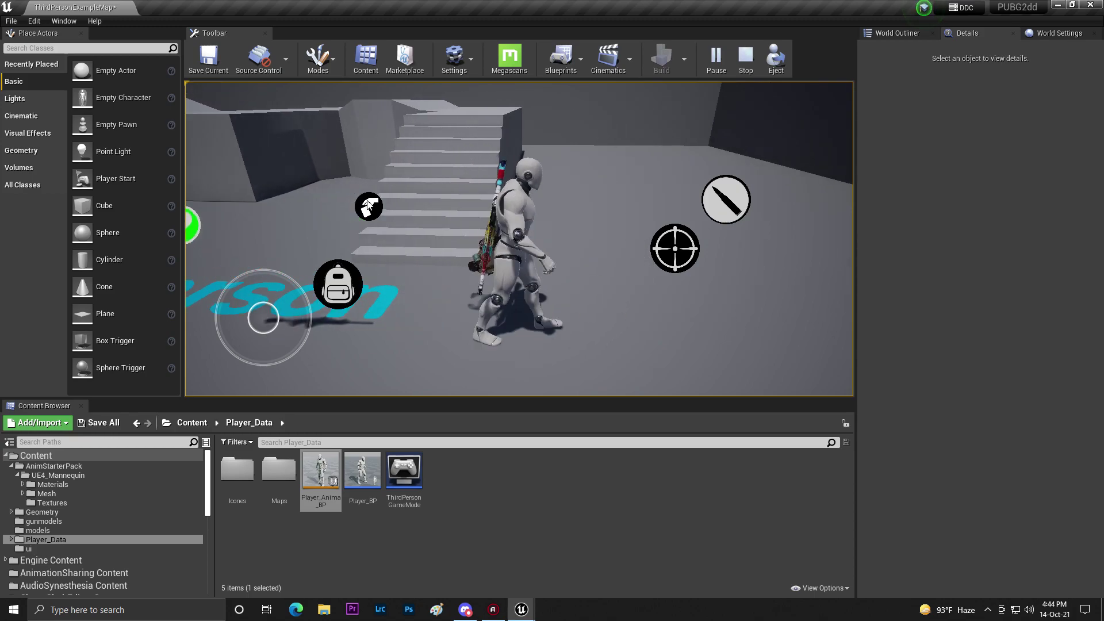
{"action": "mouse_move", "coordinate": [569, 245]}
{"action": "left_mouse_down"}
{"action": "mouse_move", "coordinate": [453, 234]}
{"action": "mouse_move", "coordinate": [559, 231]}
{"action": "mouse_move", "coordinate": [574, 234]}
{"action": "mouse_move", "coordinate": [266, 231]}
{"action": "mouse_move", "coordinate": [667, 241]}
{"action": "mouse_move", "coordinate": [326, 216]}
{"action": "mouse_move", "coordinate": [527, 246]}
{"action": "mouse_move", "coordinate": [378, 237]}
{"action": "mouse_move", "coordinate": [625, 246]}
{"action": "mouse_move", "coordinate": [587, 211]}
{"action": "mouse_move", "coordinate": [564, 248]}
{"action": "left_mouse_up"}
{"action": "key", "text": "Escape"}
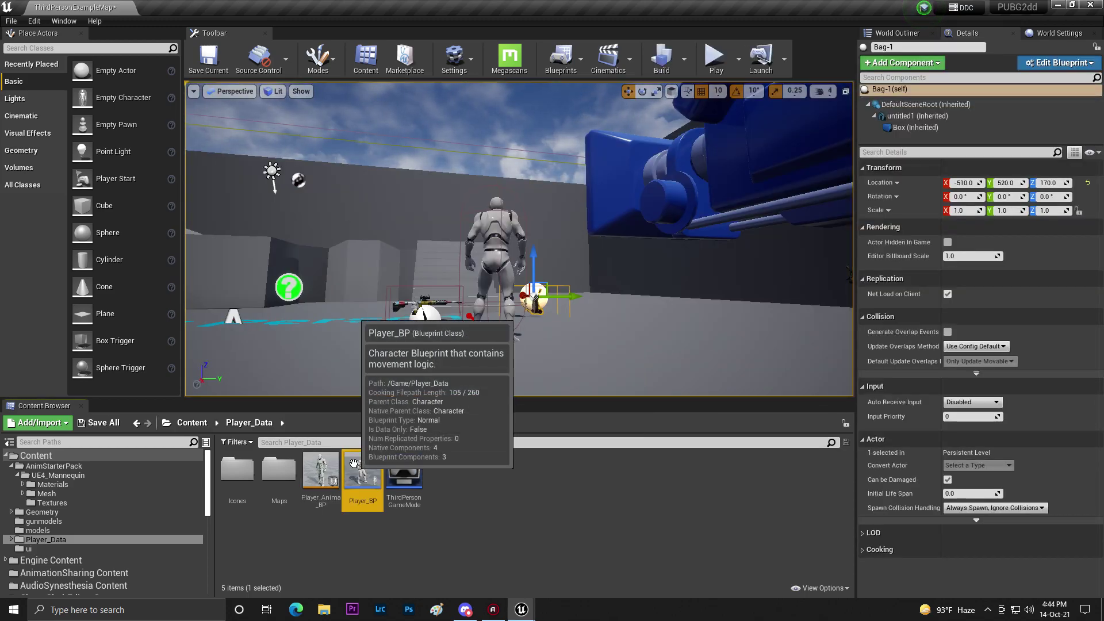
- In Player_BP's Event Graph, add a Sequence node after Add to Viewport in the Begin Play chain
{"action": "double_click", "coordinate": [362, 472]}
{"action": "left_click", "coordinate": [382, 85]}
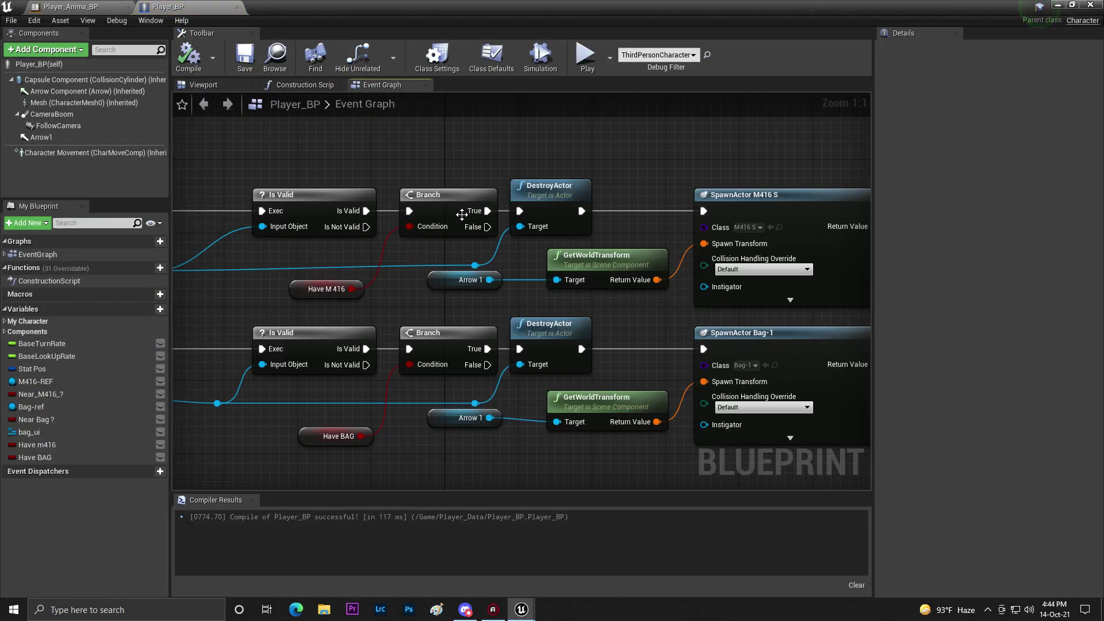
{"action": "scroll", "coordinate": [526, 454], "scroll_direction": "down", "scroll_amount": 8}
{"action": "scroll", "coordinate": [500, 270], "scroll_direction": "up", "scroll_amount": 3}
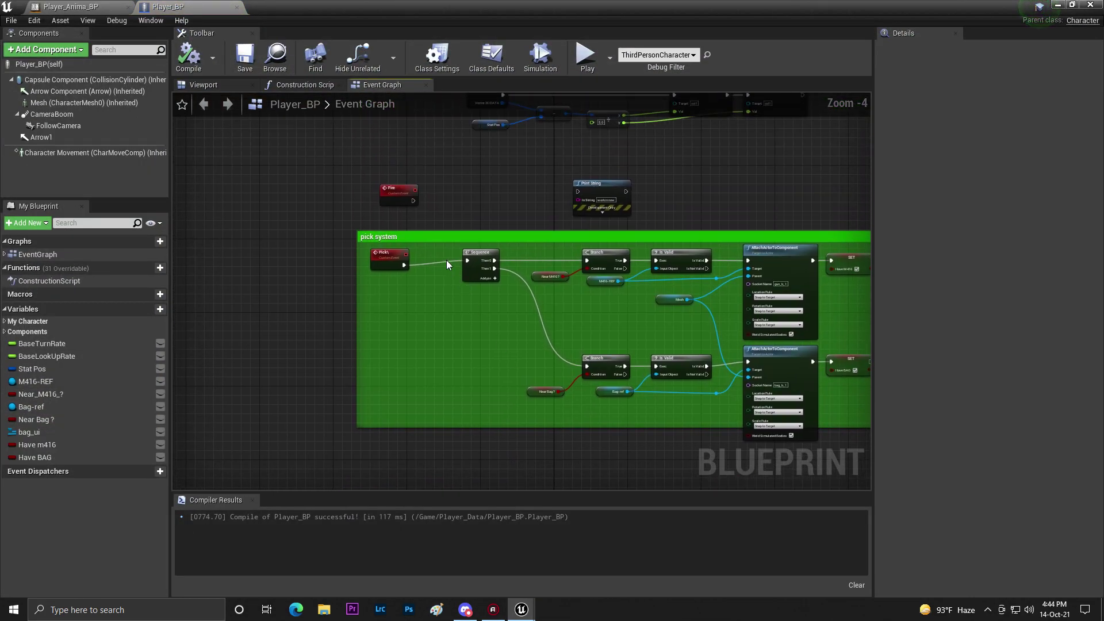
{"action": "scroll", "coordinate": [506, 292], "scroll_direction": "down", "scroll_amount": 2}
{"action": "scroll", "coordinate": [531, 309], "scroll_direction": "up", "scroll_amount": 4}
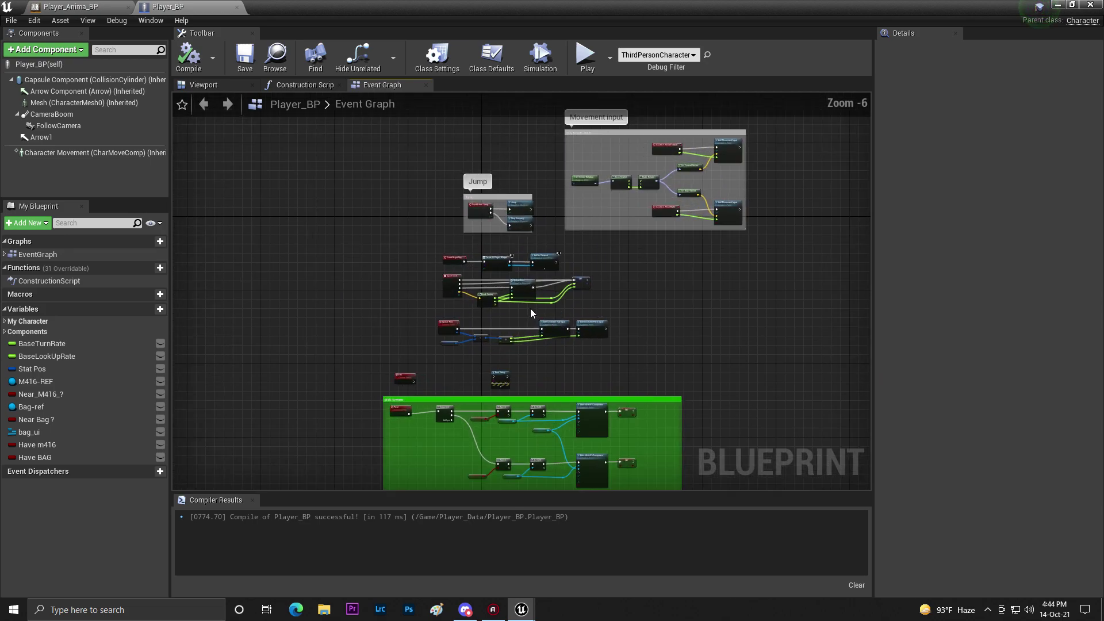
{"action": "right_click", "coordinate": [576, 226]}
{"action": "type", "text": "begin play"}
{"action": "key", "text": "Return"}
{"action": "left_click_drag", "start_coordinate": [547, 287], "coordinate": [723, 294]}
{"action": "type", "text": "sequence"}
{"action": "key", "text": "Return"}
- Add a Set Max Walk Speed node targeting Character Movement, set it to 300, run it from the Sequence's Then 0 output, and compile
{"action": "right_click_drag", "start_coordinate": [726, 395], "coordinate": [409, 343]}
{"action": "left_click_drag", "start_coordinate": [92, 152], "coordinate": [381, 226]}
{"action": "left_click_drag", "start_coordinate": [459, 230], "coordinate": [554, 218]}
{"action": "type", "text": "set mx"}
{"action": "key", "text": "BackSpace"}
{"action": "key", "text": "BackSpace"}
{"action": "type", "text": "ax"}
{"action": "type", "text": "max wal"}
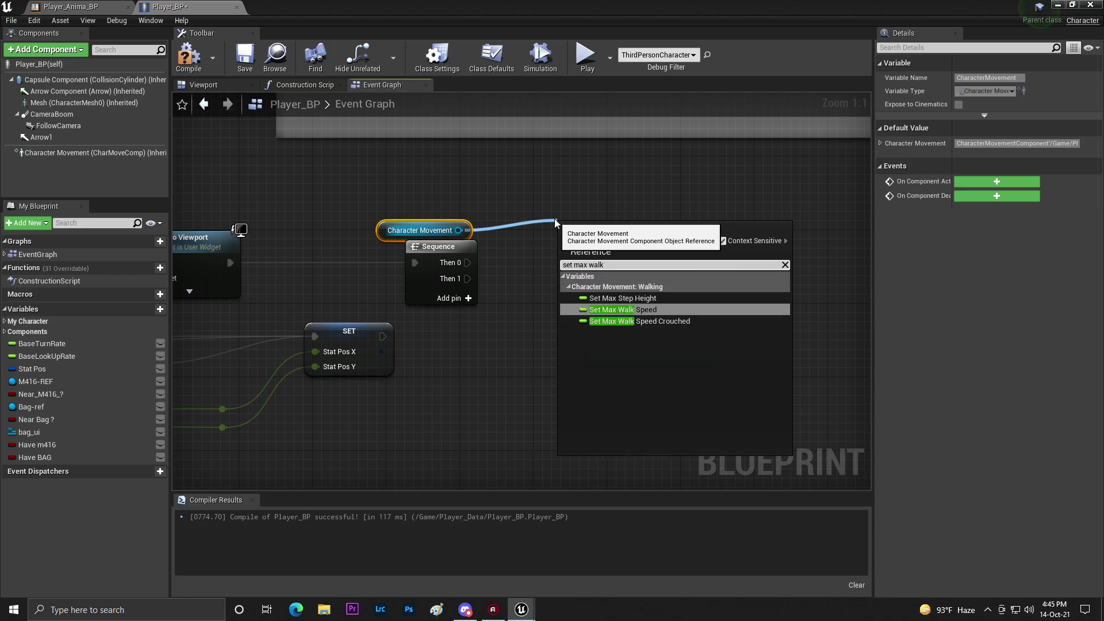
{"action": "left_click", "coordinate": [626, 309]}
{"action": "left_click_drag", "start_coordinate": [569, 236], "coordinate": [650, 218]}
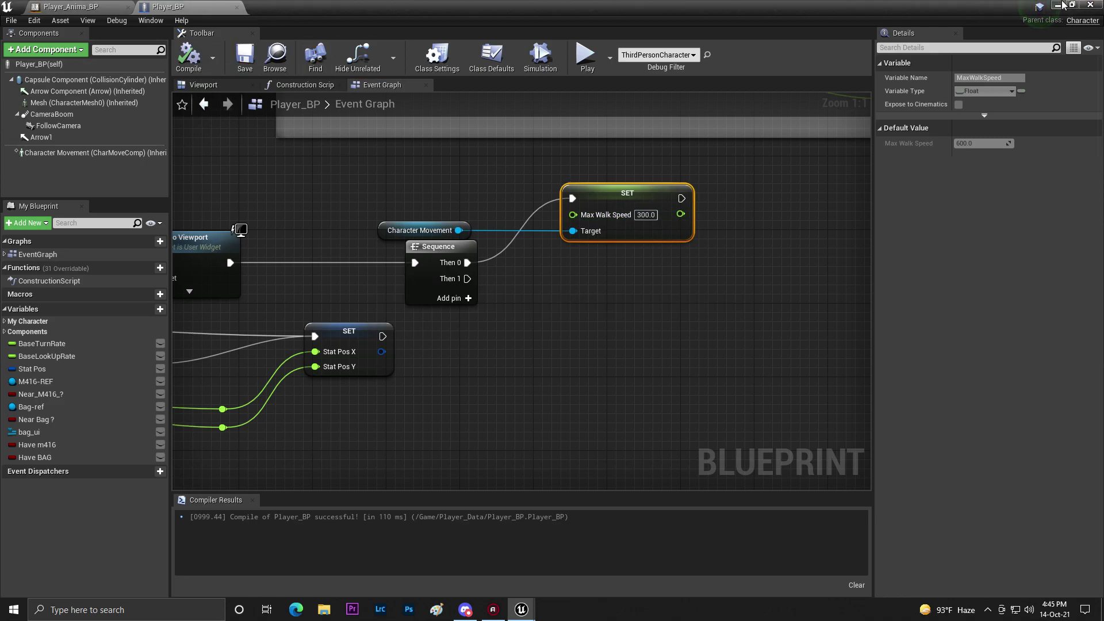
- Playtest the level in full screen, picking up the nearby items and checking the character's walking speed and animation
{"action": "left_click", "coordinate": [585, 56]}
{"action": "key", "text": "w"}
{"action": "left_click_drag", "start_coordinate": [645, 163], "coordinate": [735, 153]}
{"action": "left_click", "coordinate": [373, 201]}
{"action": "key", "text": "F11"}
{"action": "left_click_drag", "start_coordinate": [535, 196], "coordinate": [690, 210]}
{"action": "mouse_move", "coordinate": [559, 207]}
{"action": "left_mouse_down"}
{"action": "mouse_move", "coordinate": [512, 206]}
{"action": "mouse_move", "coordinate": [566, 209]}
{"action": "left_mouse_up"}
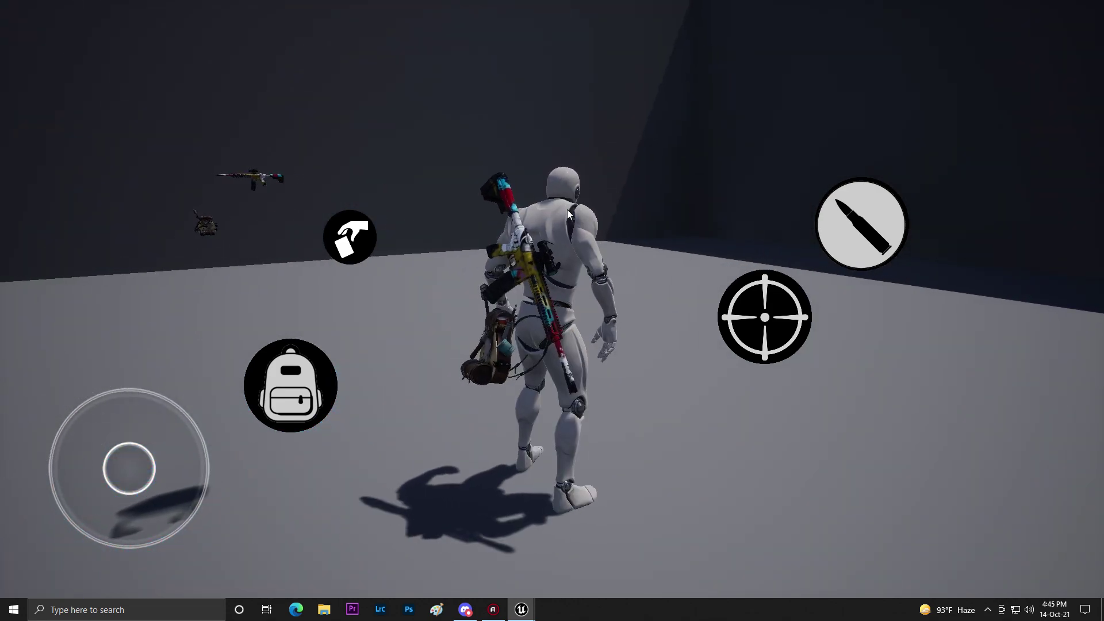